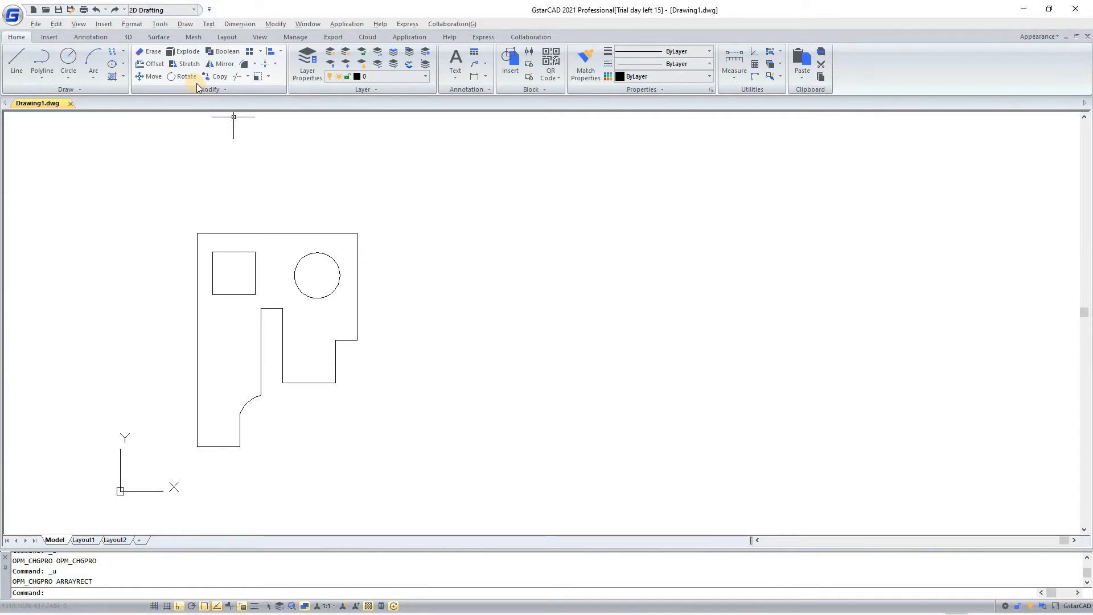
left_click(151, 64)
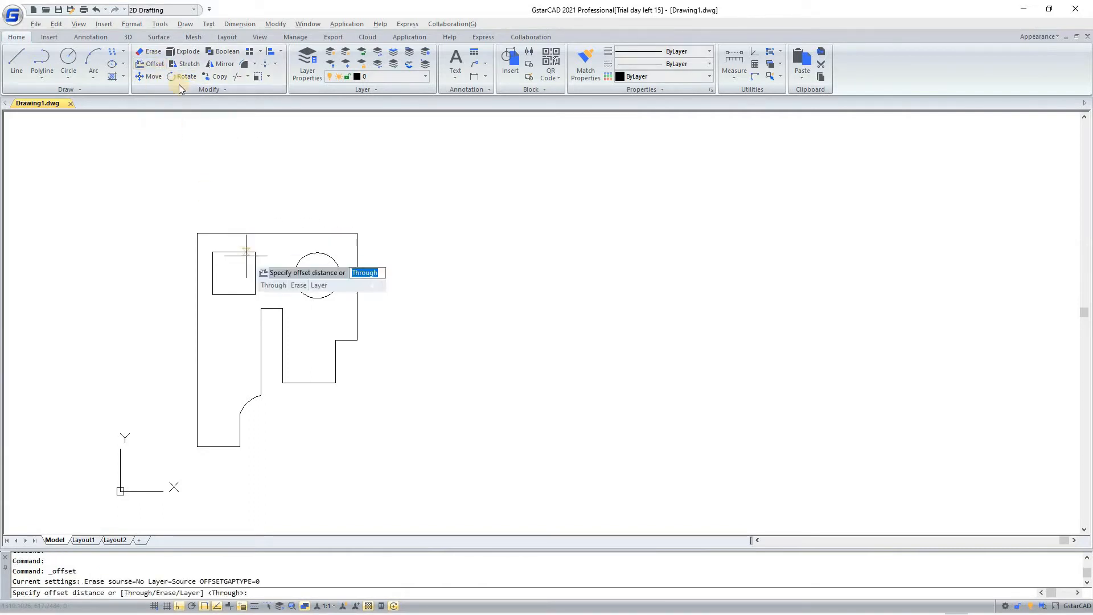
left_click(153, 51)
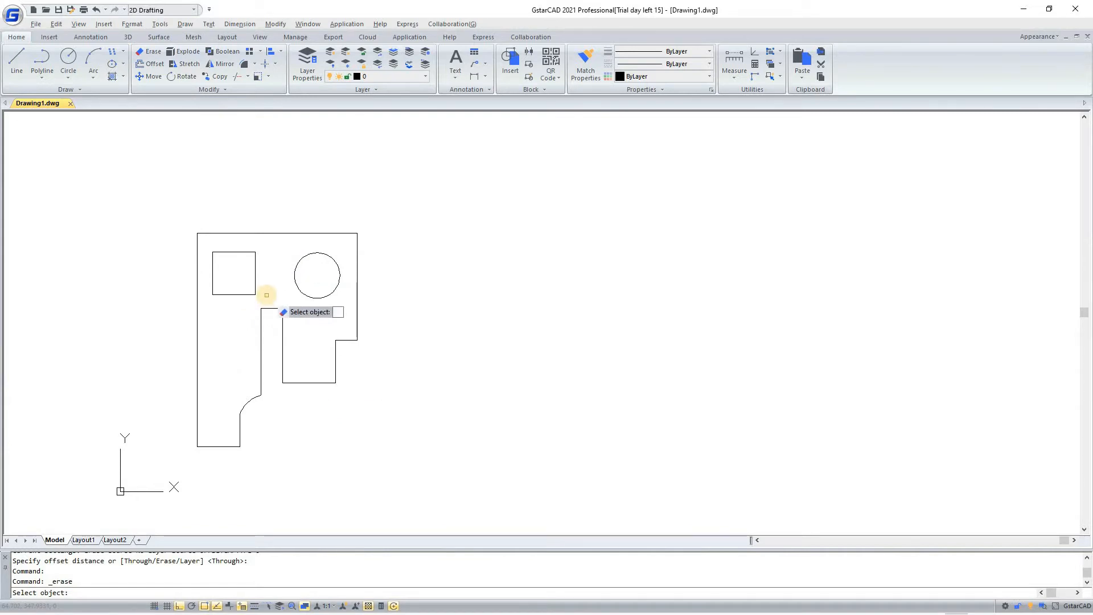
key("Escape")
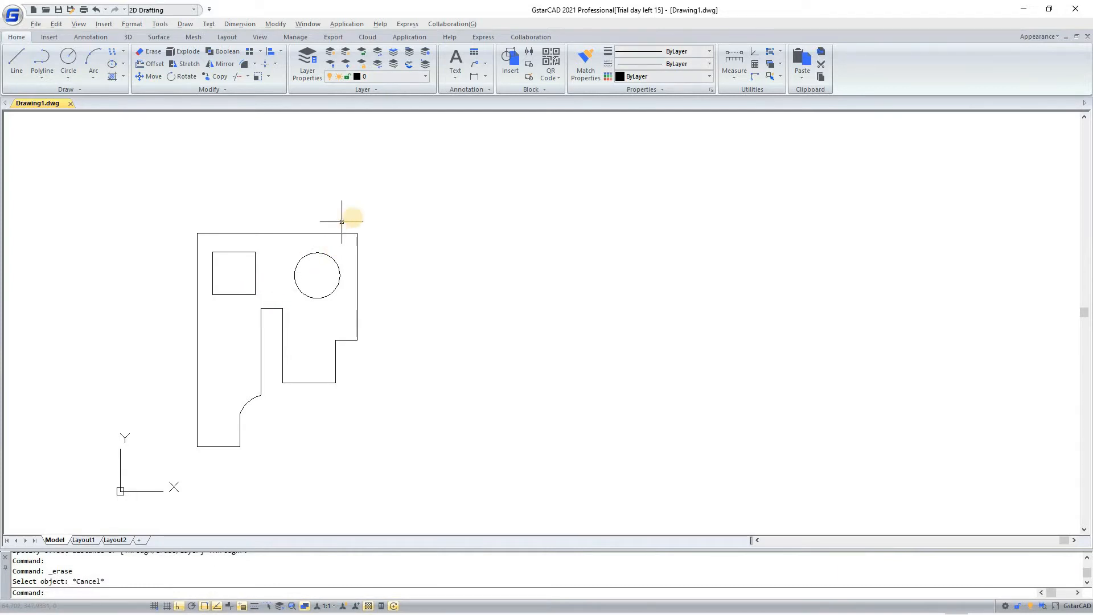
left_click(382, 208)
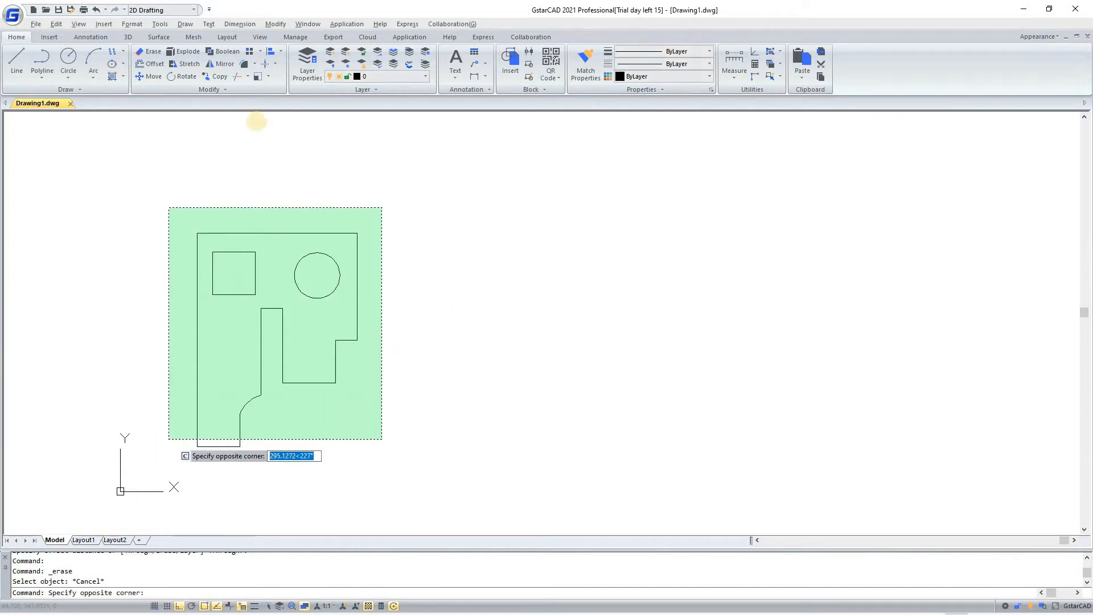
left_click(265, 171)
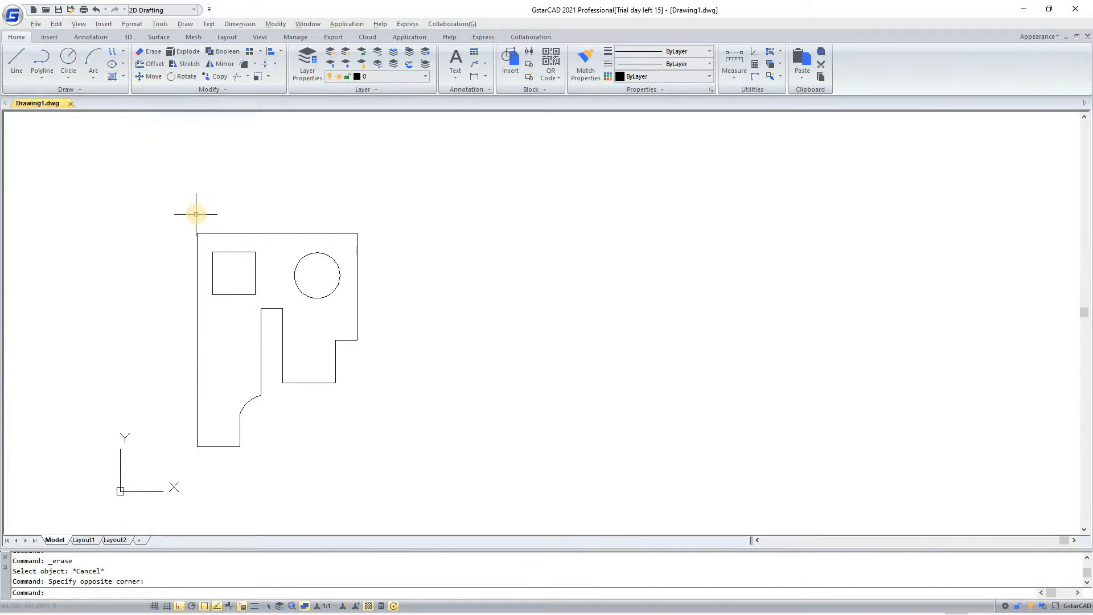
Move the whole part 500 units to the right from its lower-left corner and undo the move
type("m")
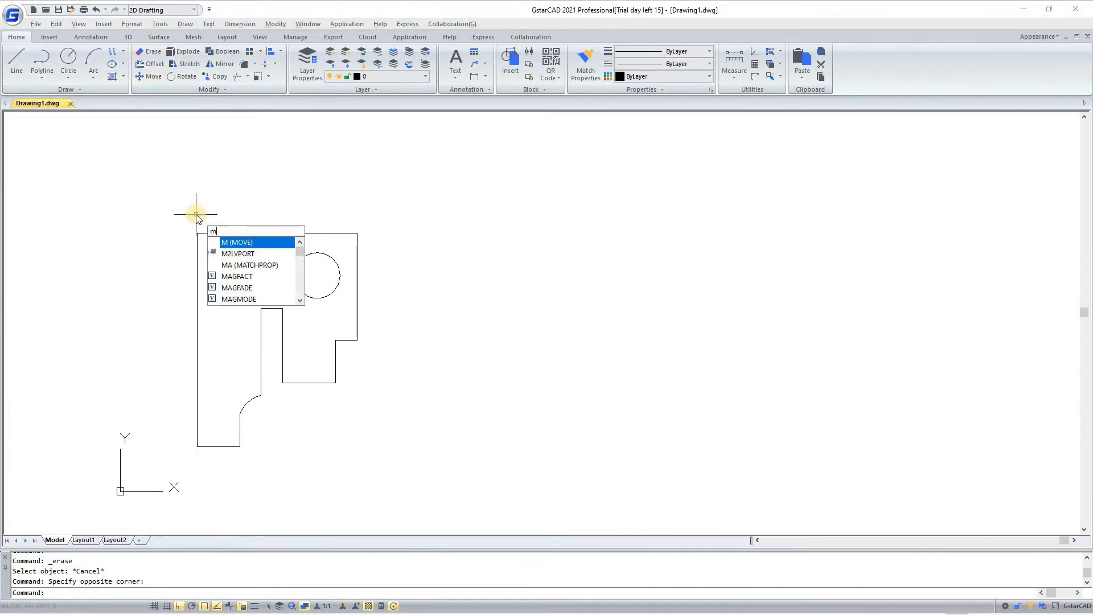
key("Return")
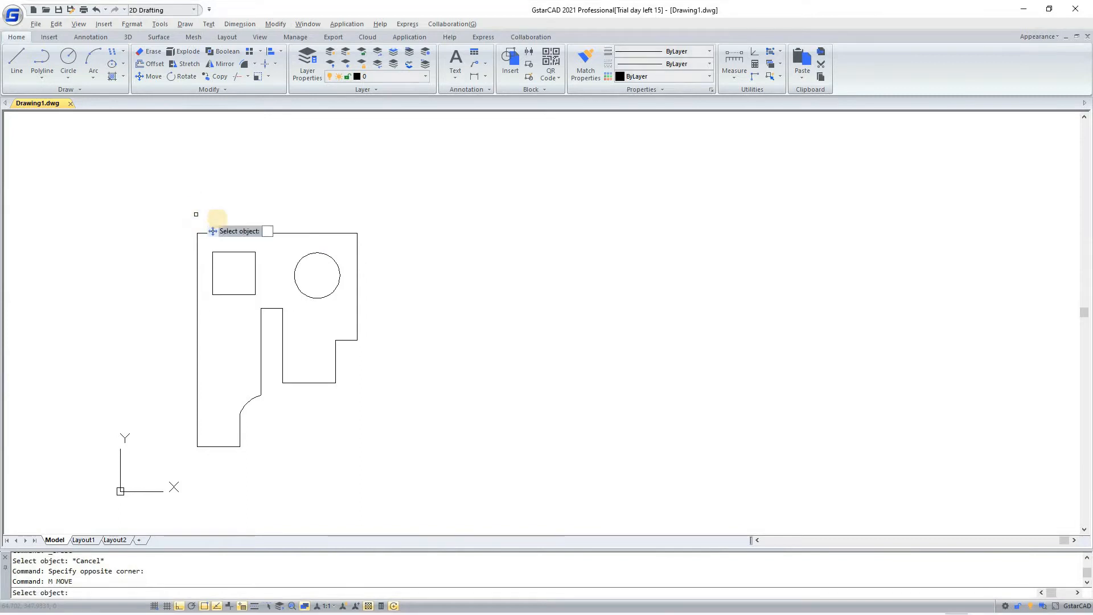
left_click(391, 205)
left_click(182, 469)
key("Return")
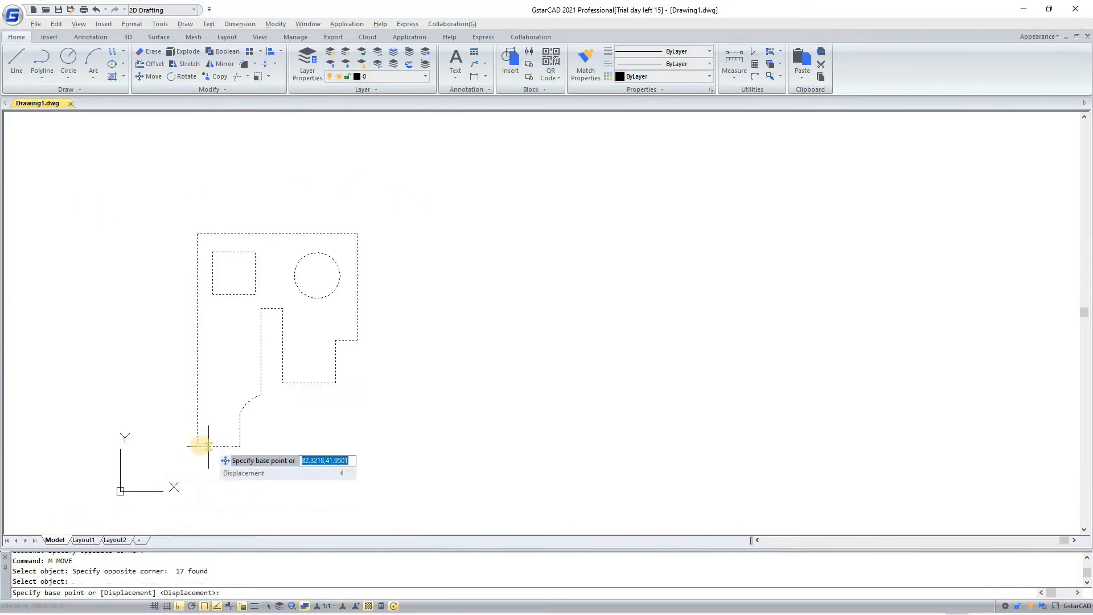
left_click(200, 445)
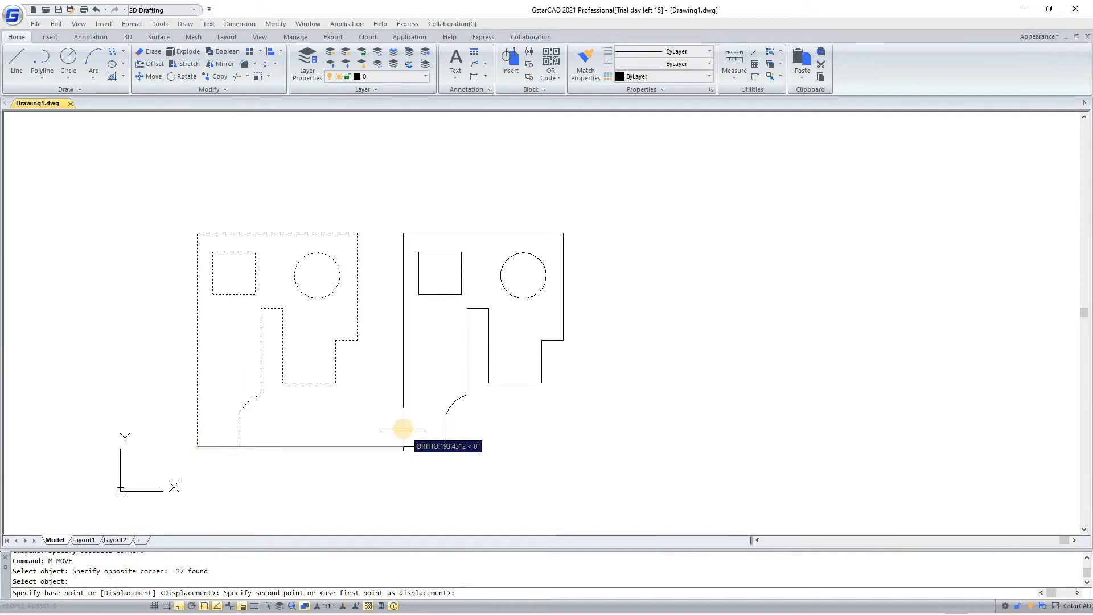
type("500")
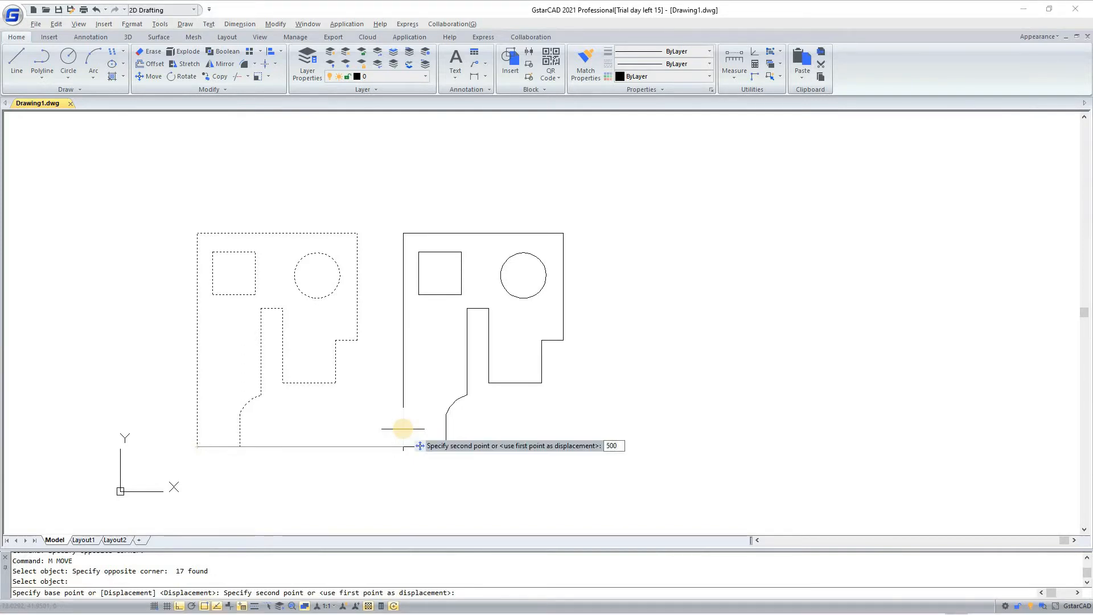
key("Return")
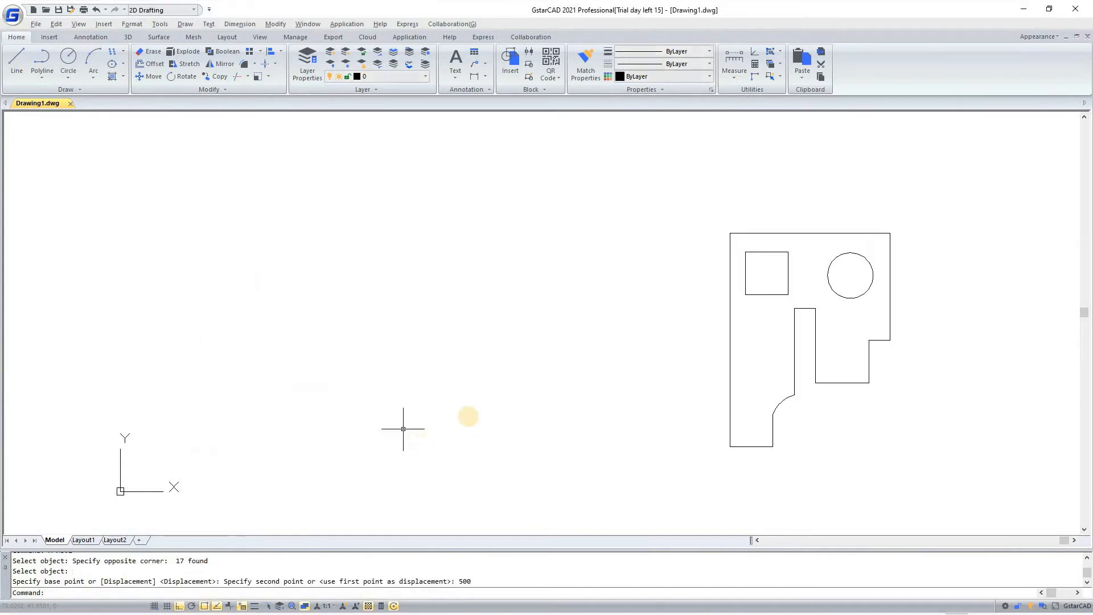
key("ctrl+z")
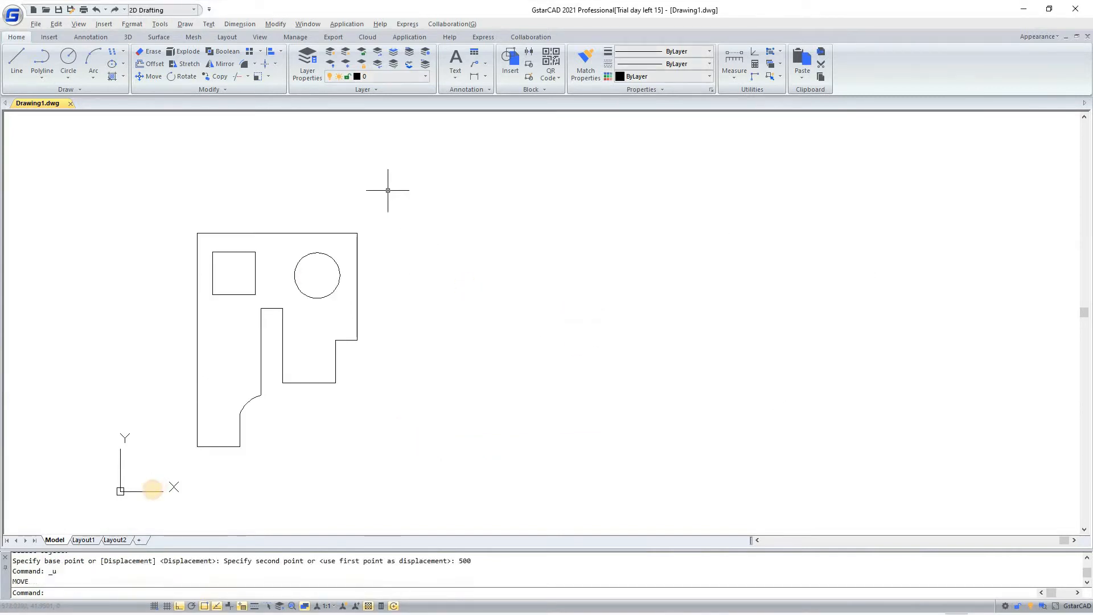
Try to move the whole part freely from its lower-left corner with Ortho off and polar tracking on
left_click(387, 190)
left_click(151, 488)
left_click(149, 76)
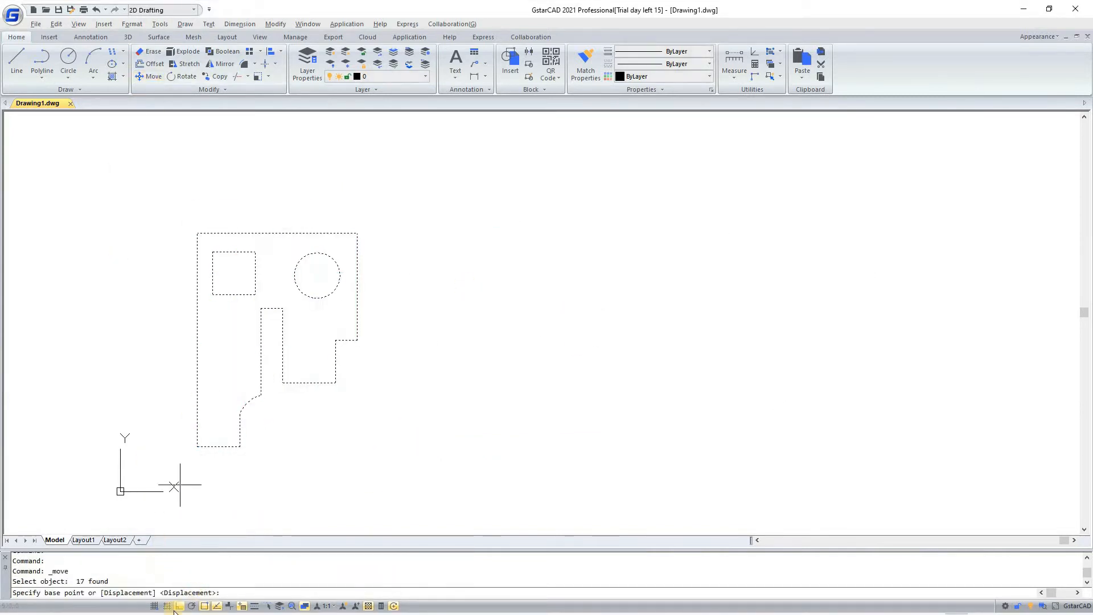
left_click(197, 446)
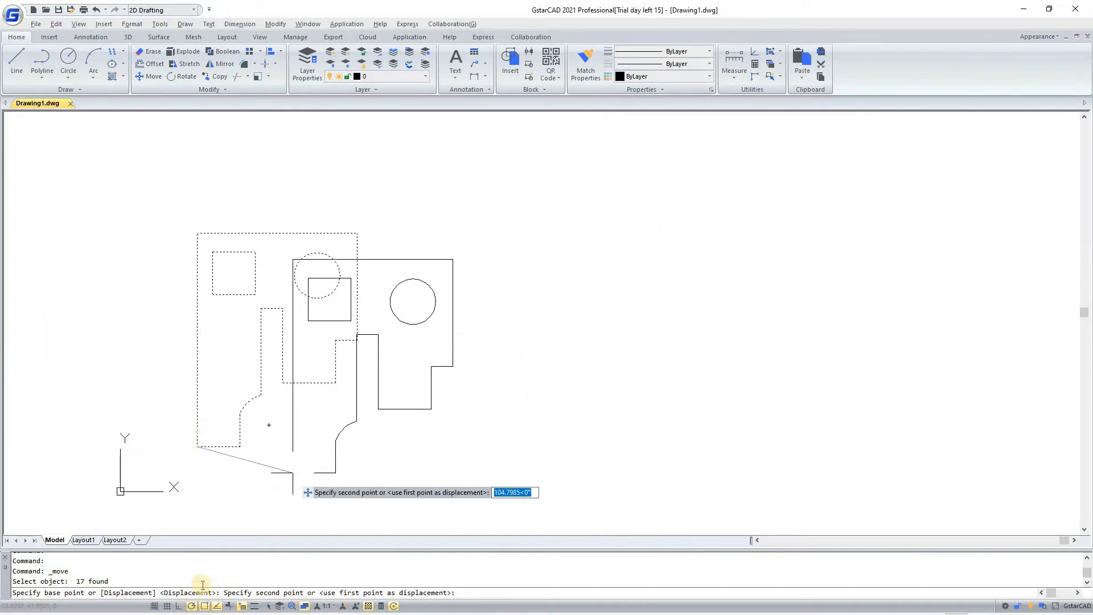
key("Escape")
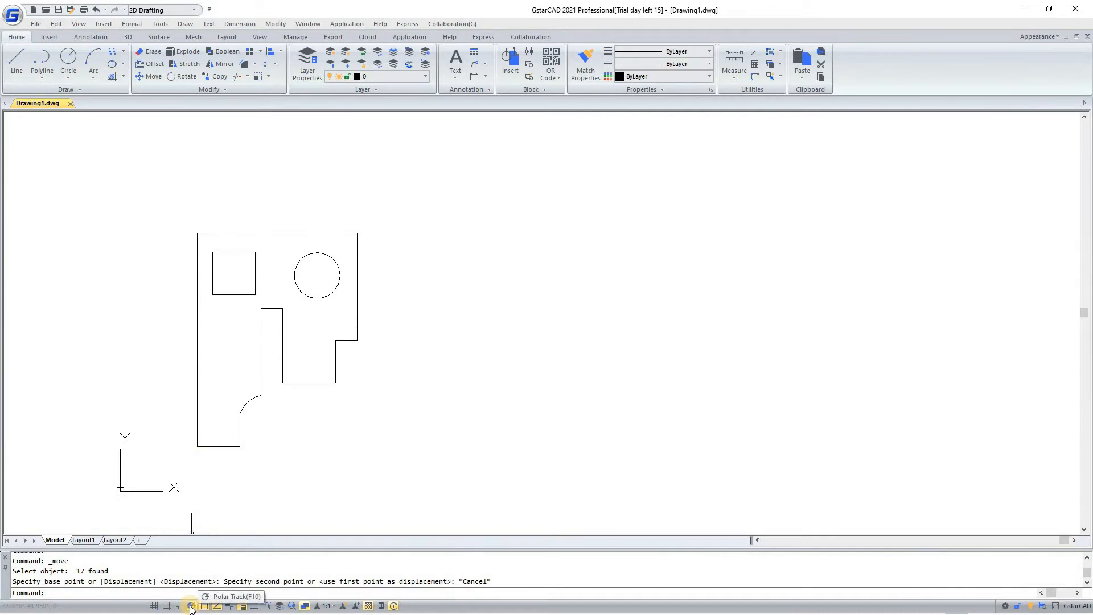
Set the polar tracking angle increment to 15 degrees
right_click(191, 607)
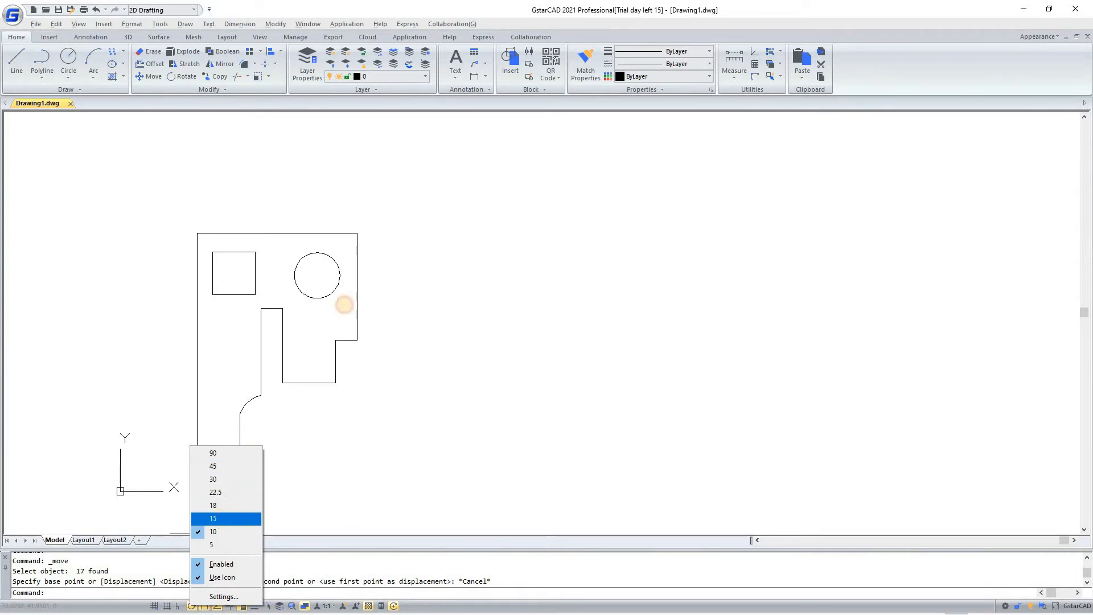
left_click(161, 473)
Try to move the whole part from its lower-left corner along the 15-degree polar tracking directions
left_click(410, 216)
left_click(197, 395)
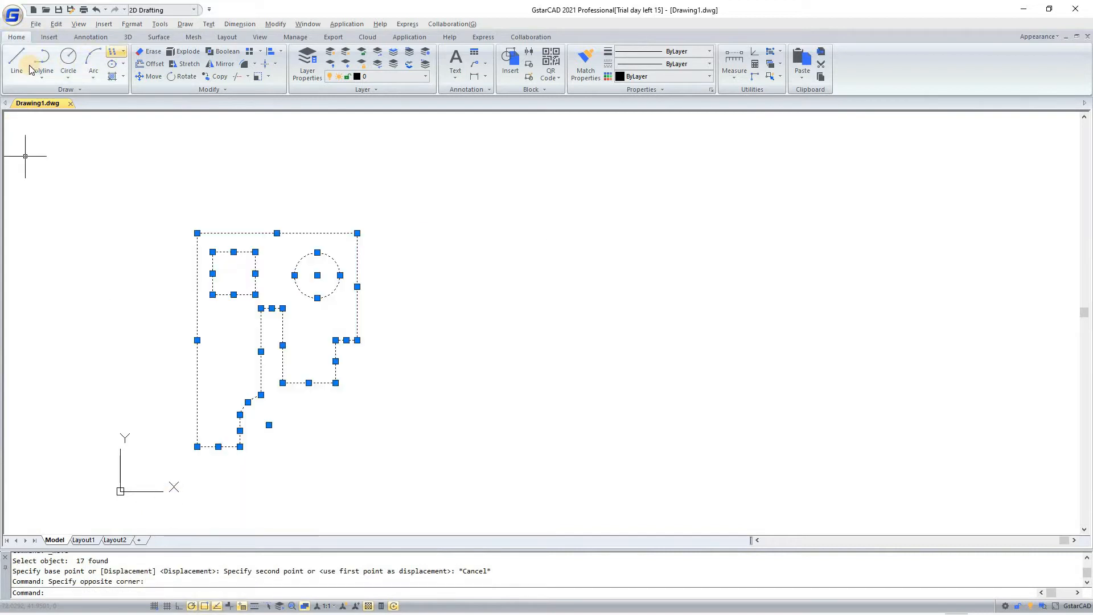
left_click(149, 76)
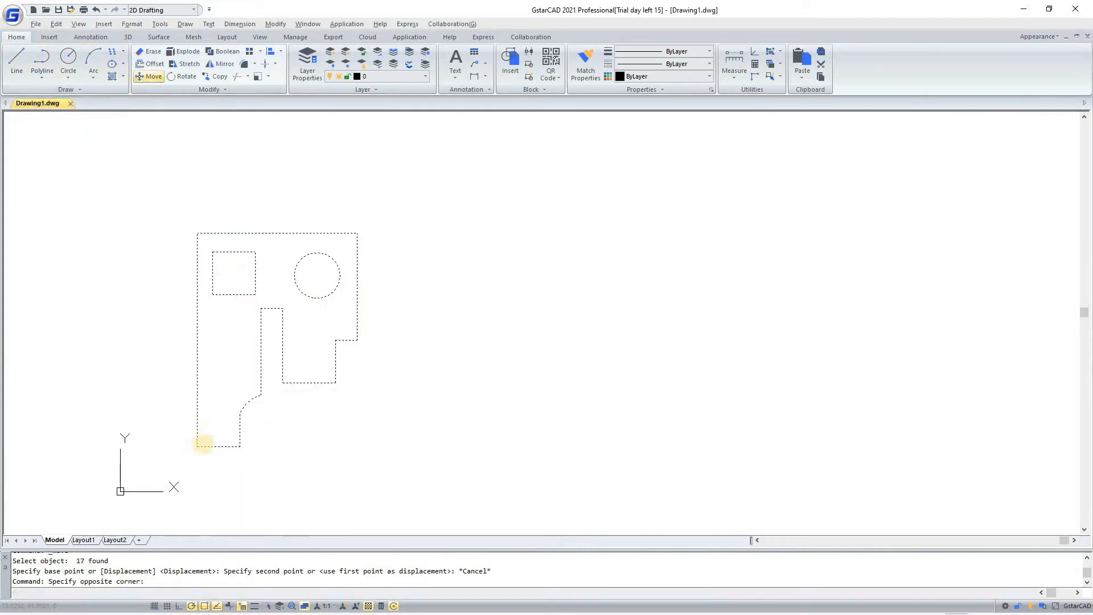
left_click(199, 445)
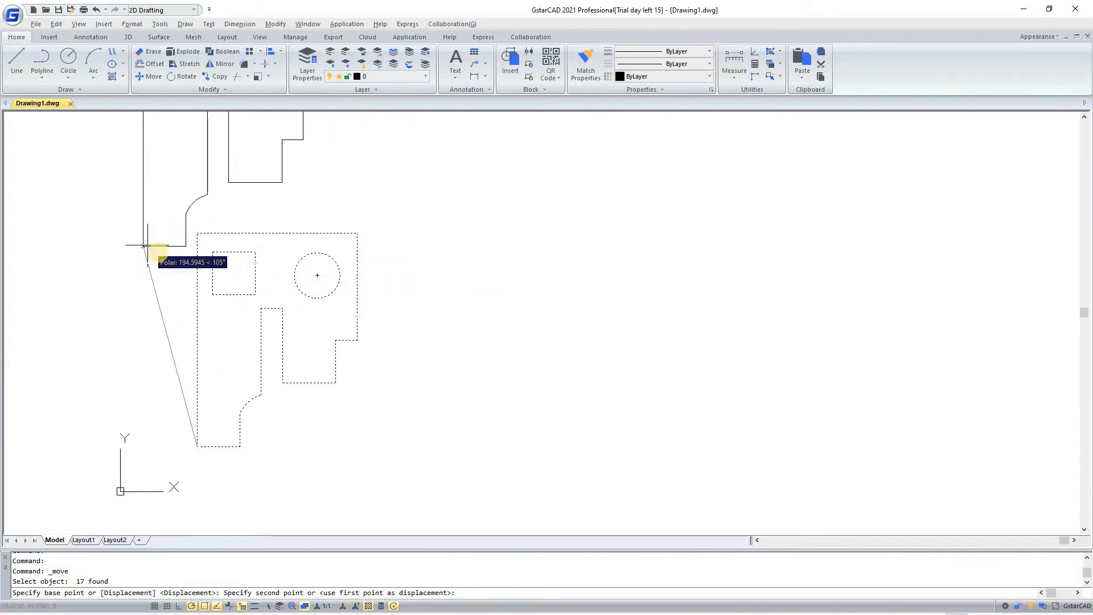
key("Escape")
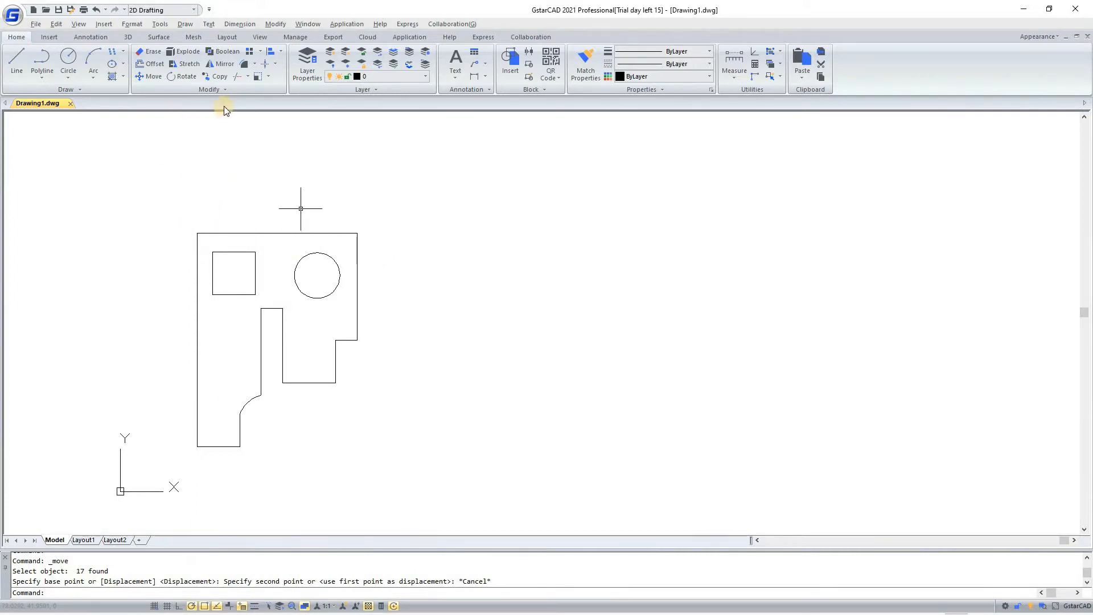
Copy the whole part 400 units to the right, using its upper-right corner as the base point
left_click(219, 76)
left_click(383, 195)
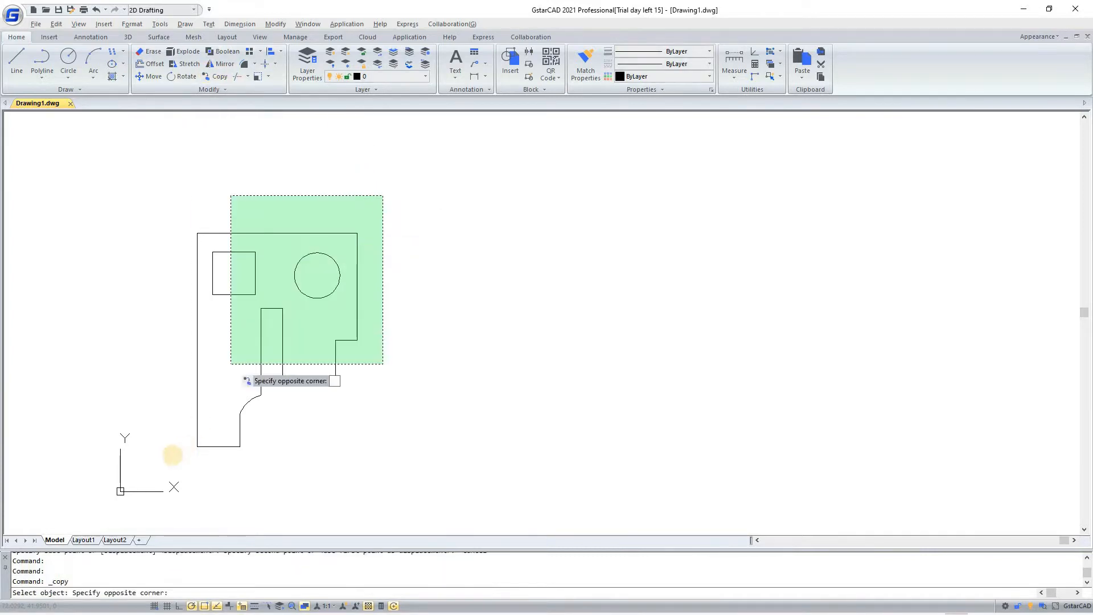
left_click(188, 450)
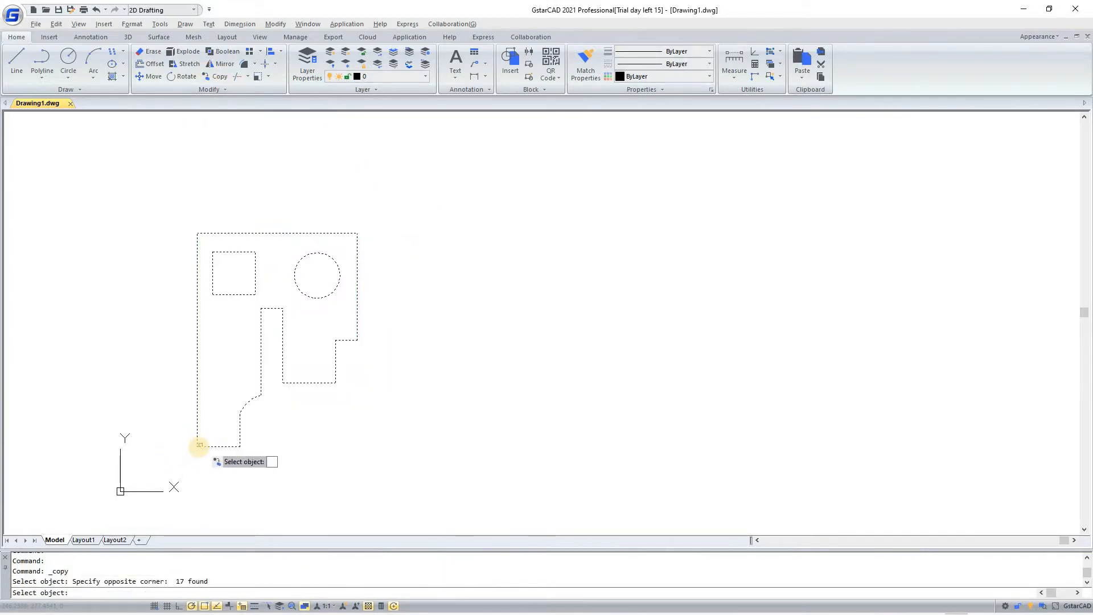
key("Return")
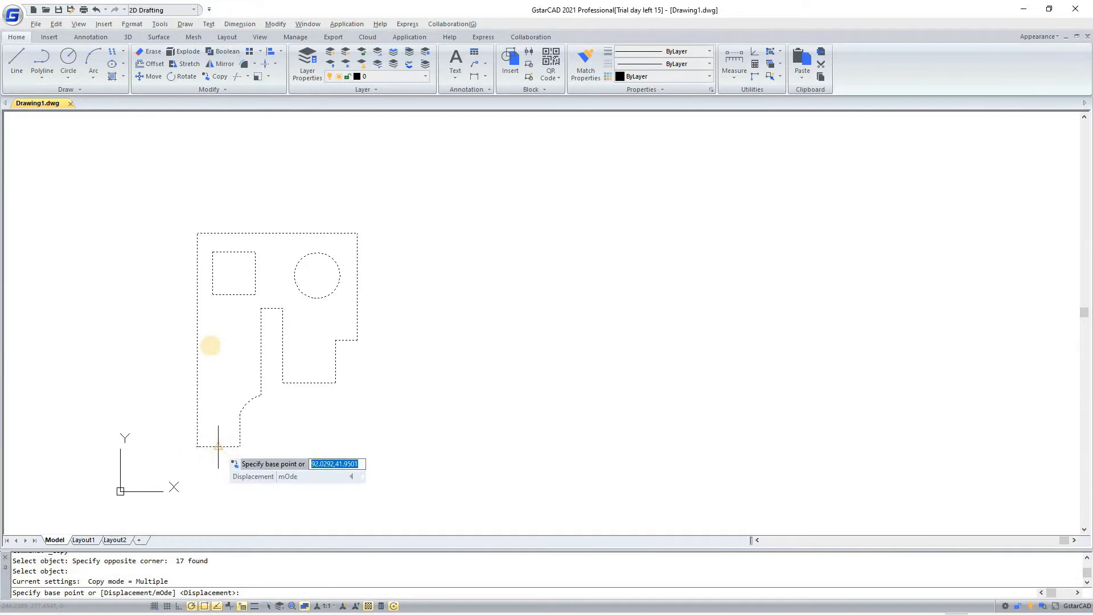
left_click(358, 233)
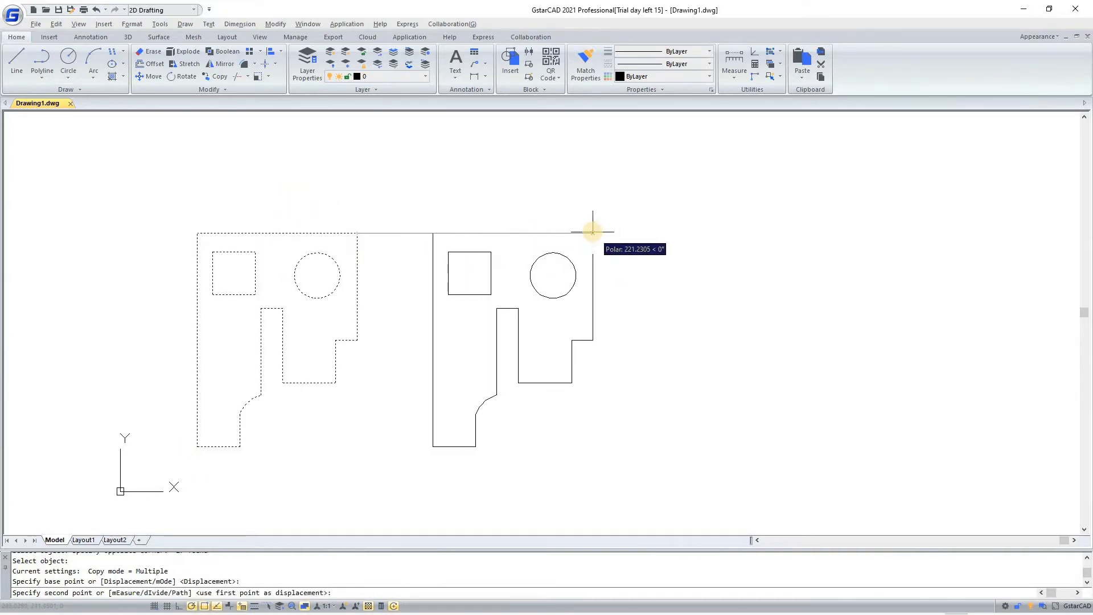
type("400")
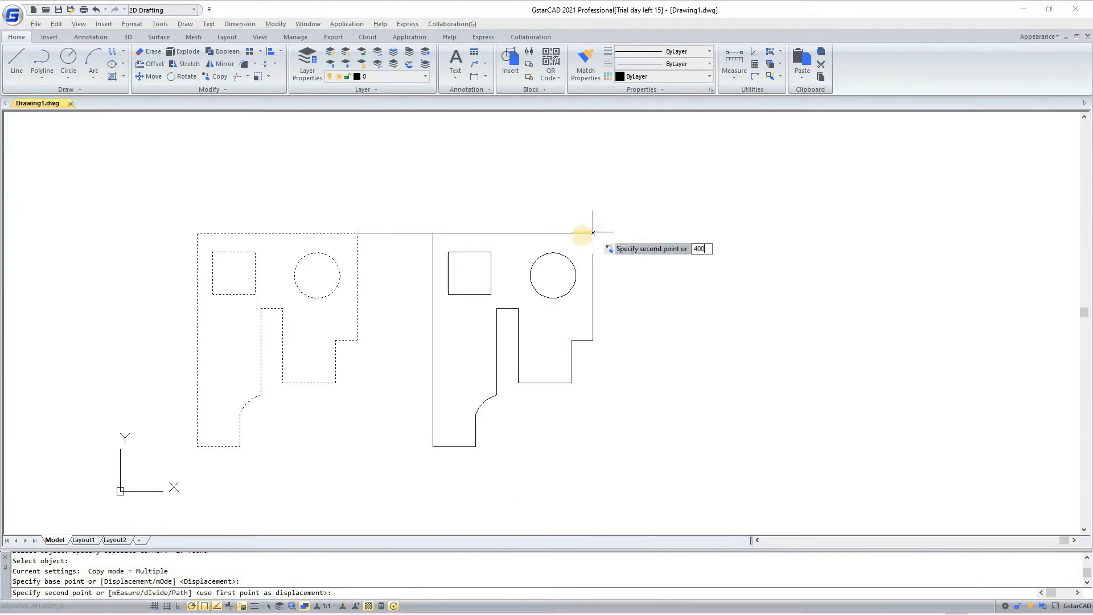
key("Return")
Place seven more copies of the part freely around the original and undo the whole copy operation
scroll(439, 237, "down", 3)
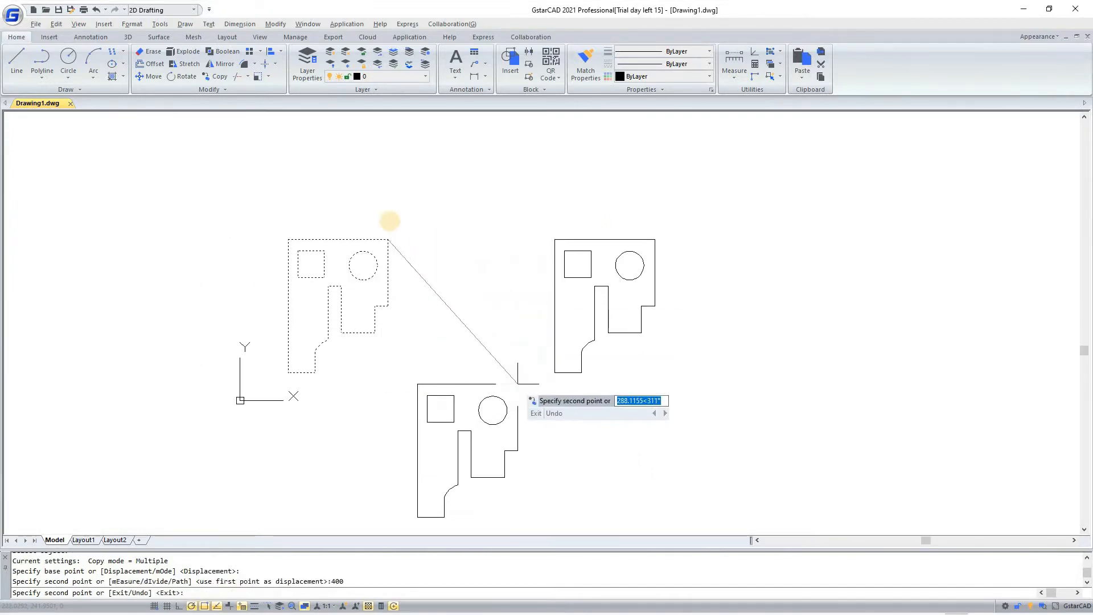
scroll(390, 220, "down", 5)
left_click(462, 138)
left_click(281, 189)
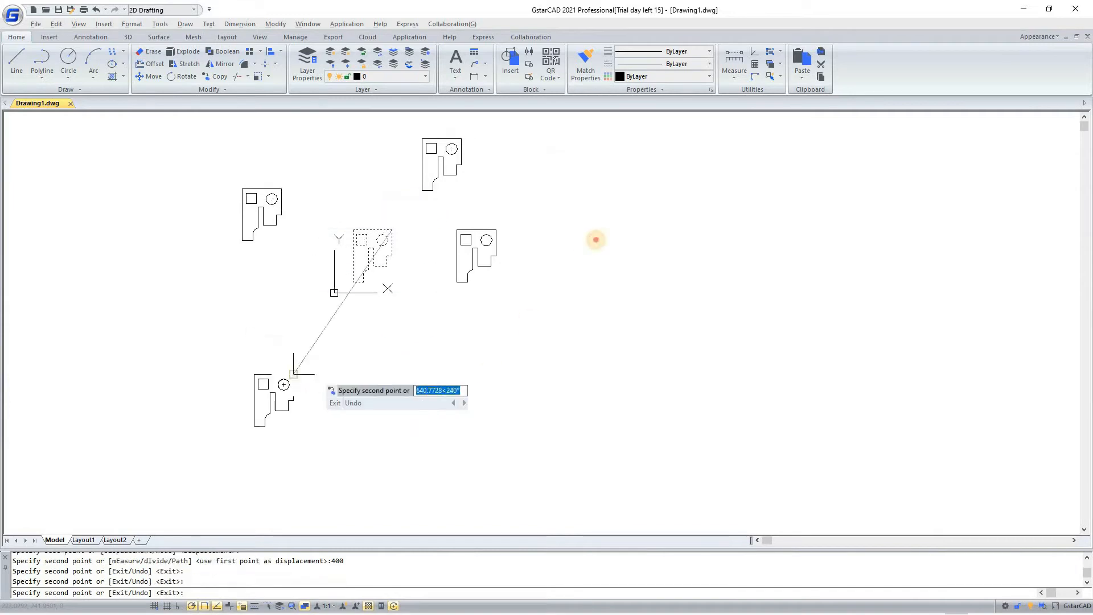
left_click(294, 374)
left_click(490, 374)
left_click(597, 239)
left_click(575, 137)
left_click(284, 303)
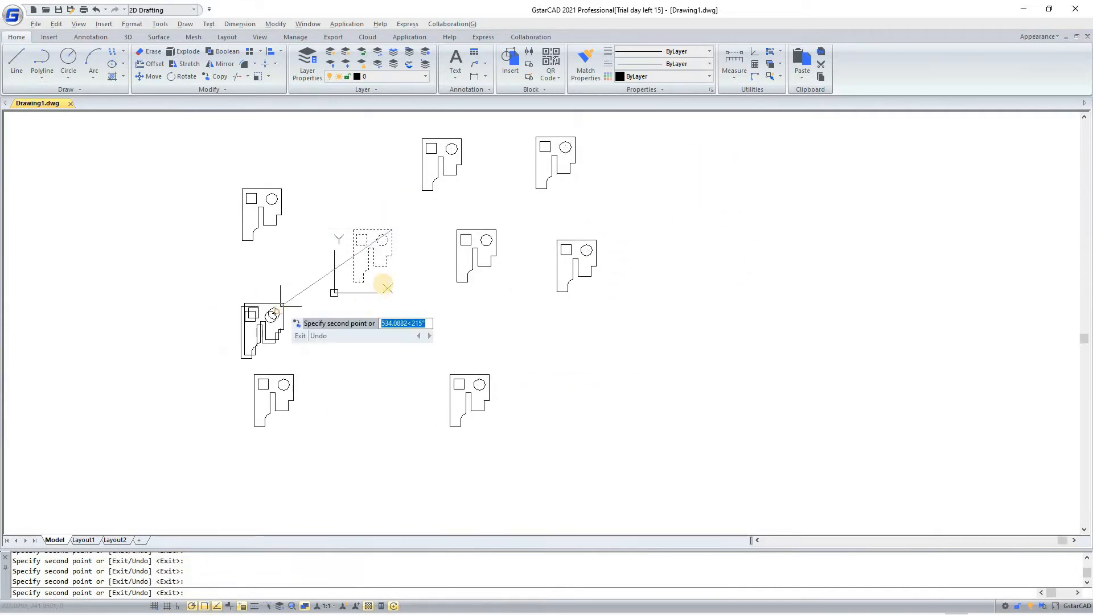
key("Return")
key("ctrl+z")
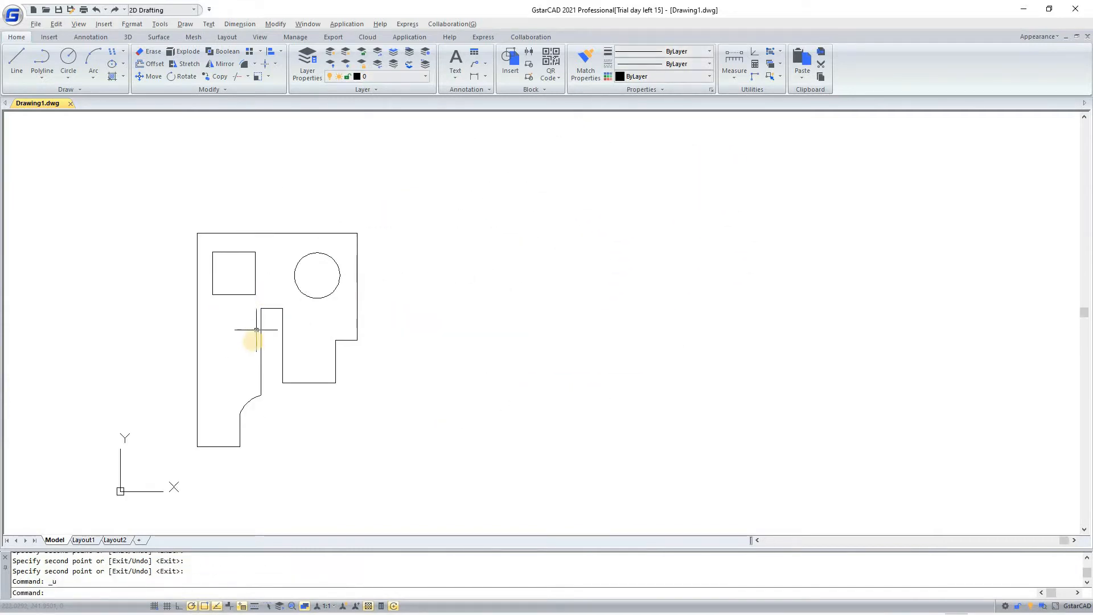
Copy the whole part in Multiple copy mode 400 units to the right, using its lower-left corner as the base point
left_click(217, 76)
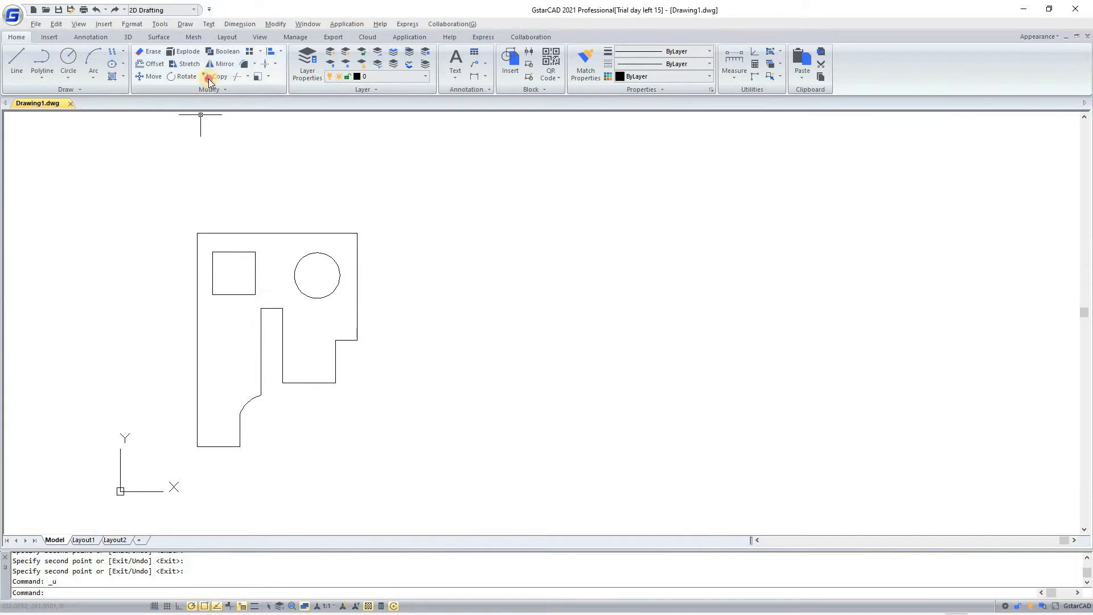
left_click(376, 210)
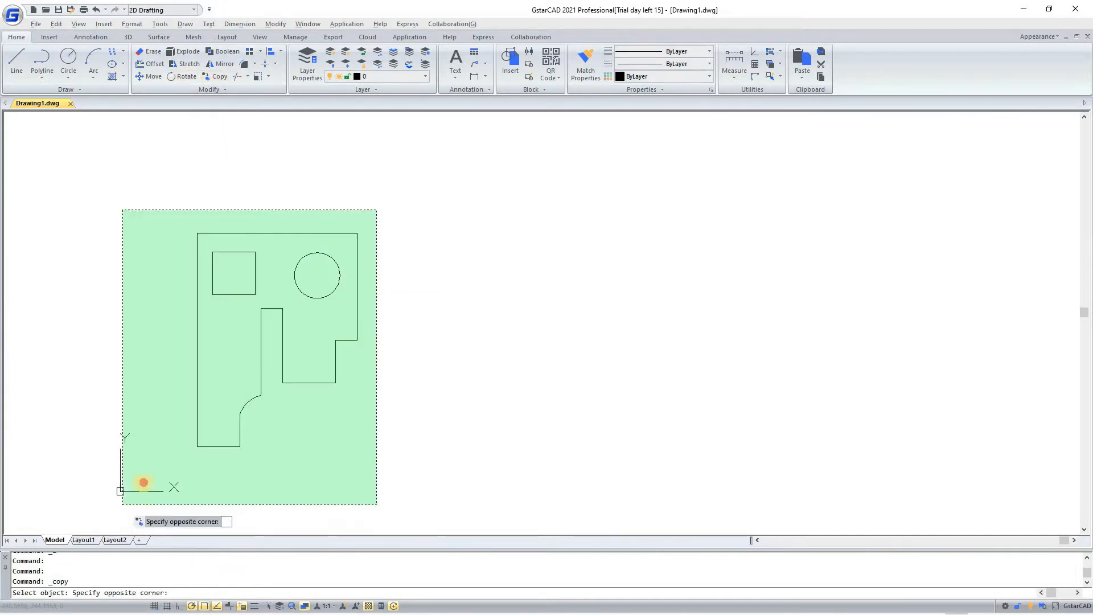
left_click(125, 502)
key("Return")
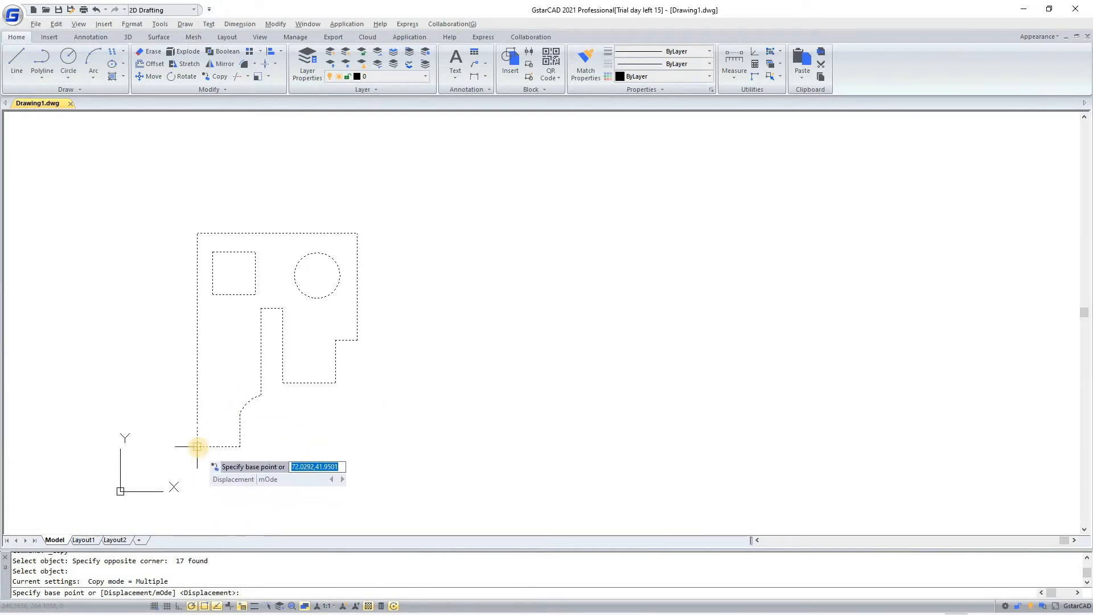
type("mode")
key("Return")
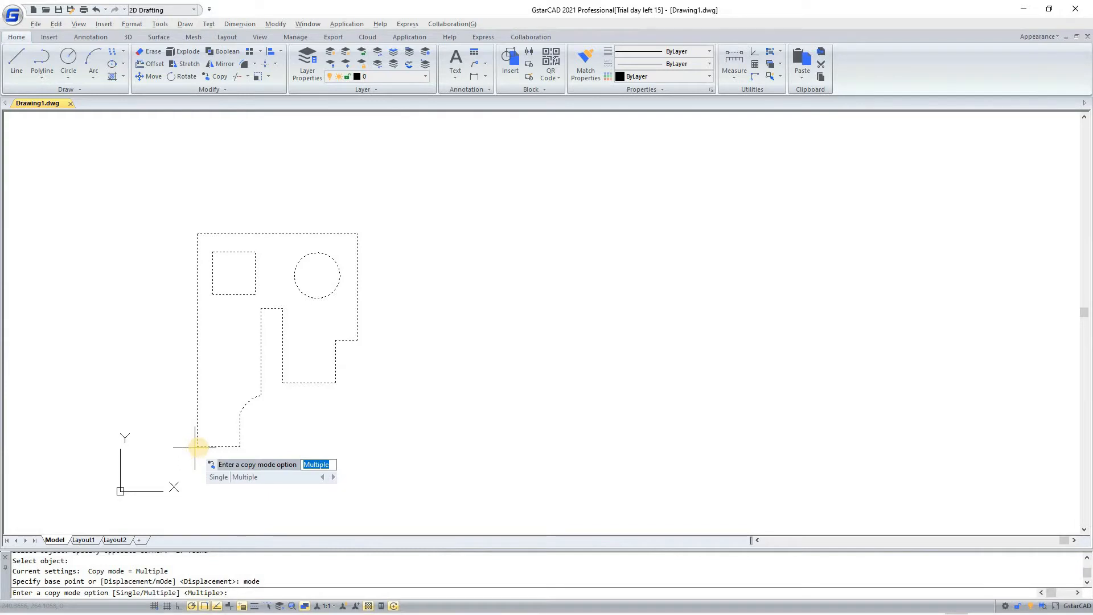
key("Return")
left_click(197, 445)
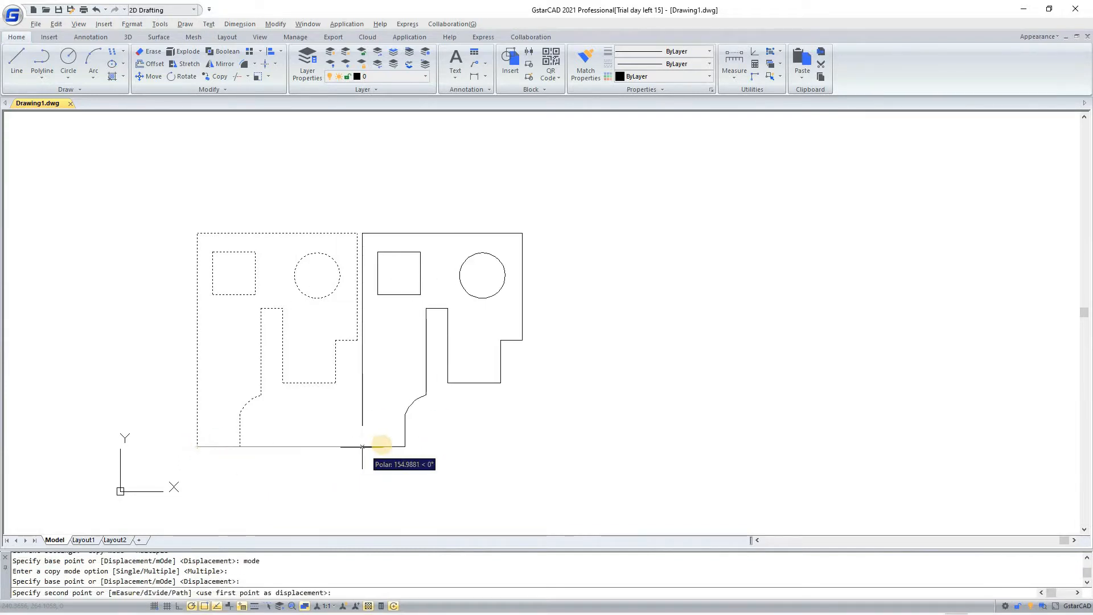
type("400")
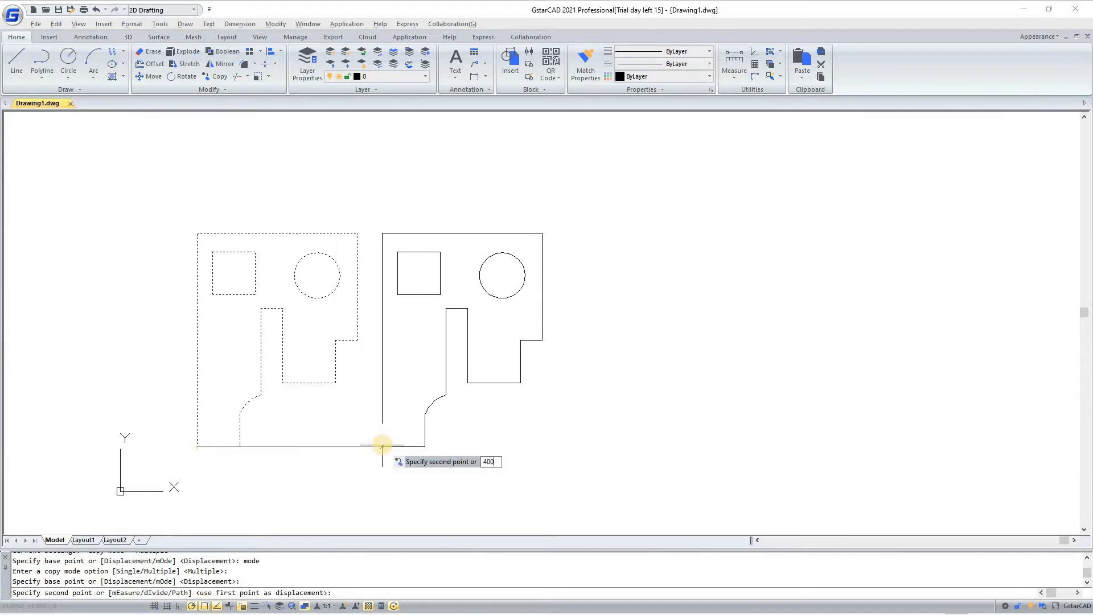
key("Return")
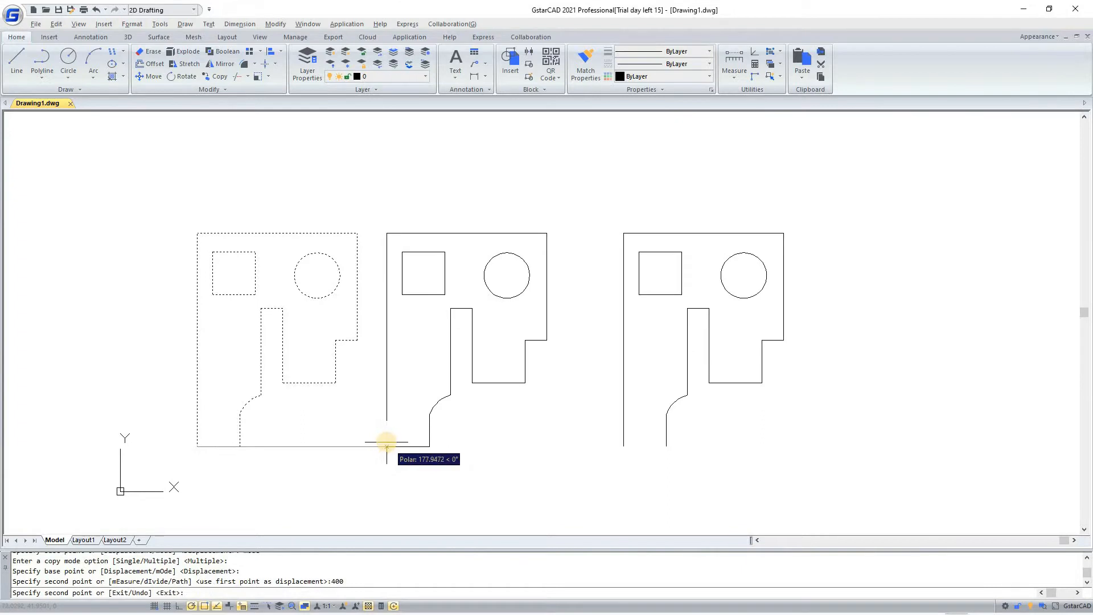
Place a second copy 800 units to the right of the original part and end the copy command
type("800")
key("Return")
scroll(120, 413, "down", 5)
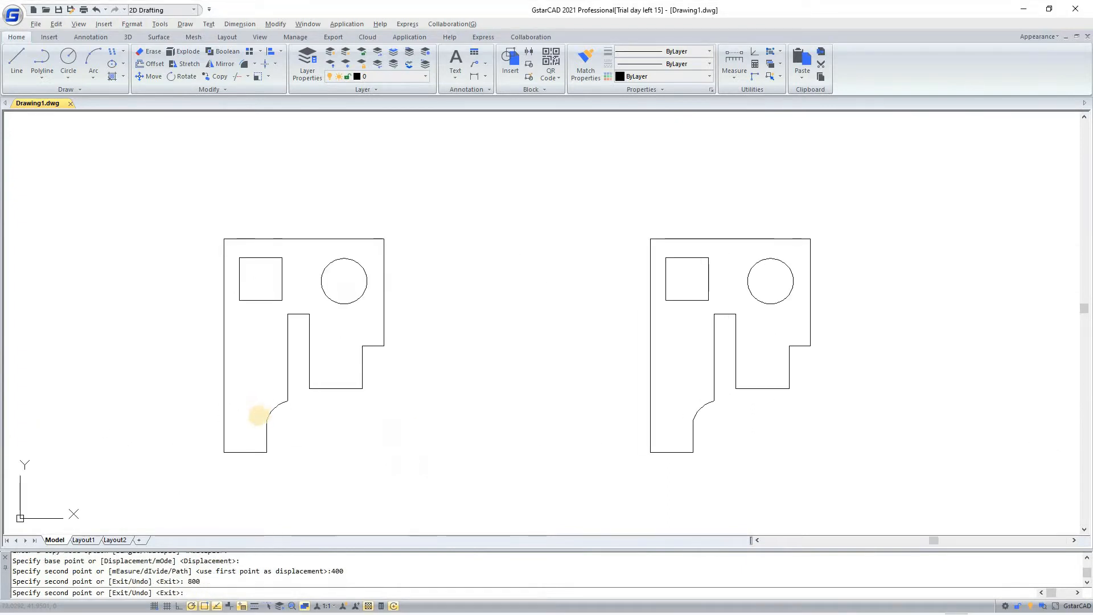
middle_click_drag(259, 414, 363, 370)
key("Return")
Delete both copies to the right of the original part
left_click(505, 295)
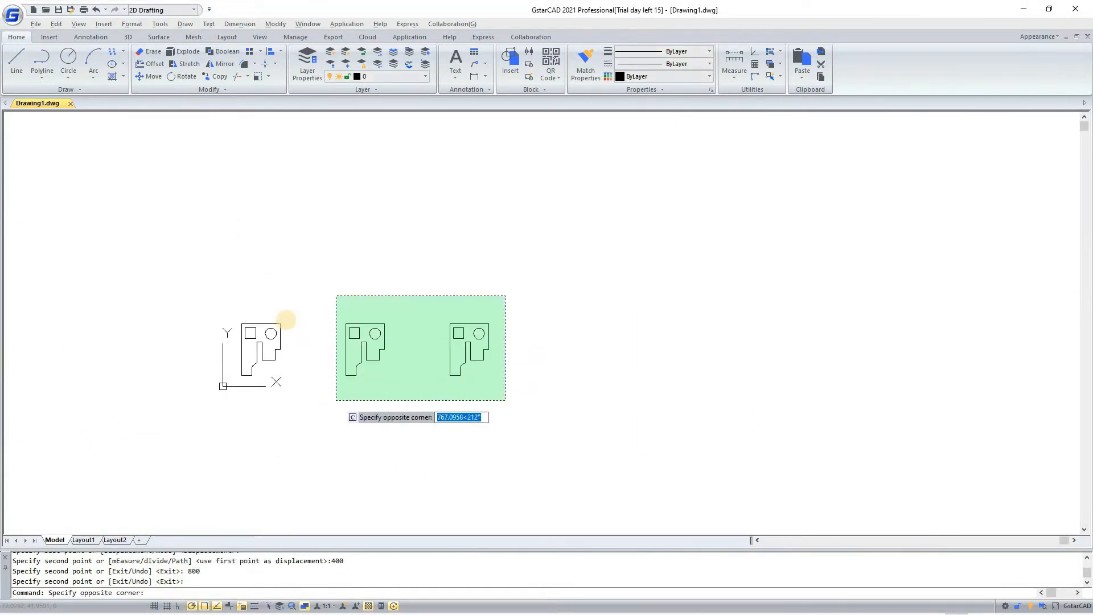
left_click(334, 400)
key("Delete")
Copy the whole part from its lower-left corner with the Measure option, making 8 copies spaced about 357 units apart to the right
left_click(215, 76)
left_click(334, 292)
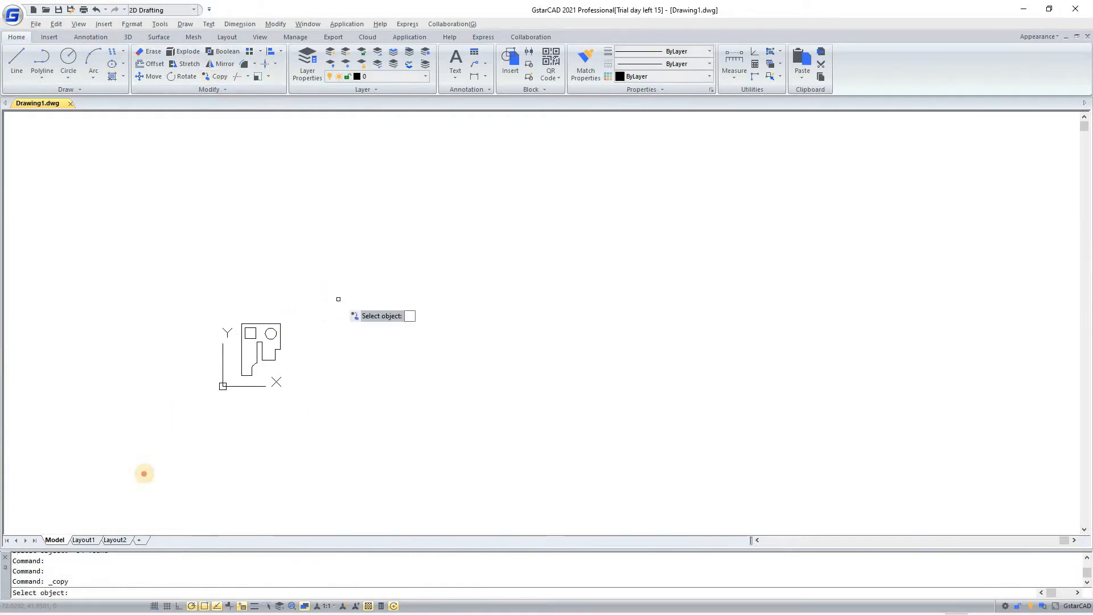
left_click(142, 470)
key("Return")
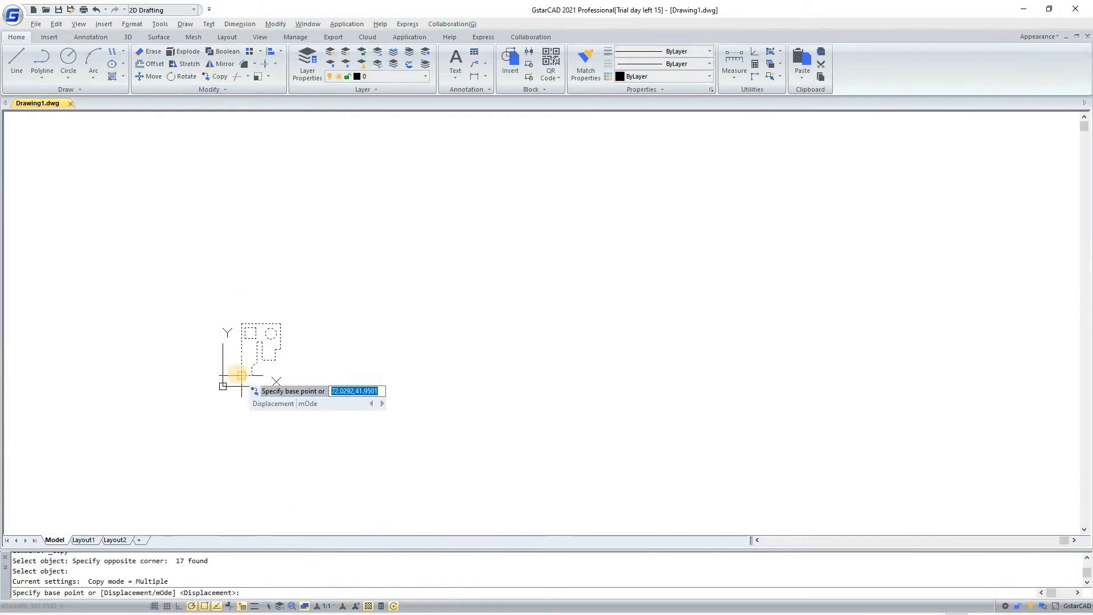
left_click(241, 375)
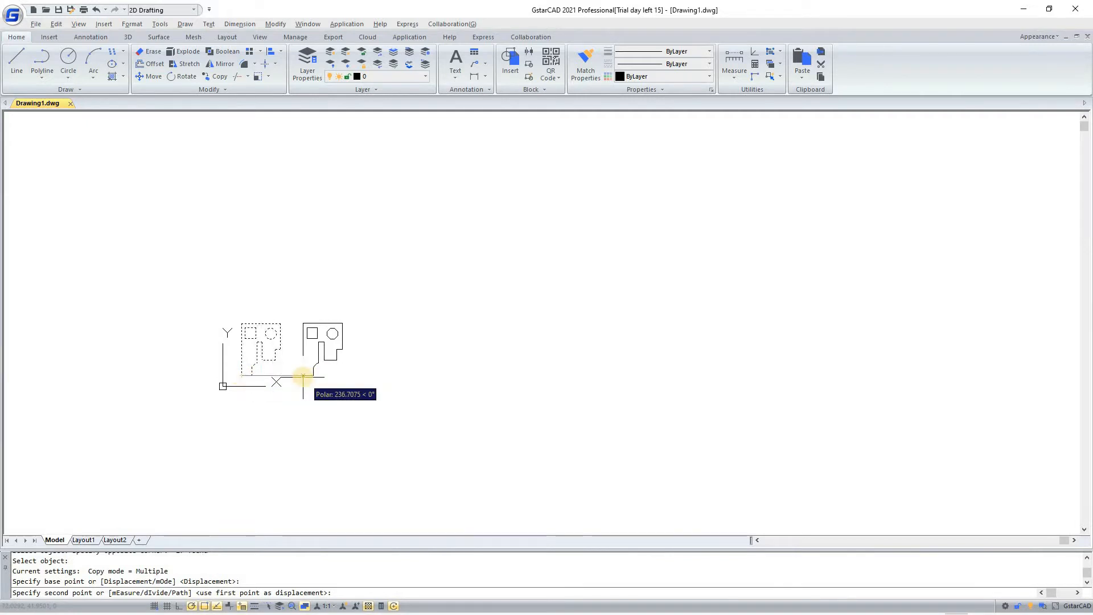
type("measure")
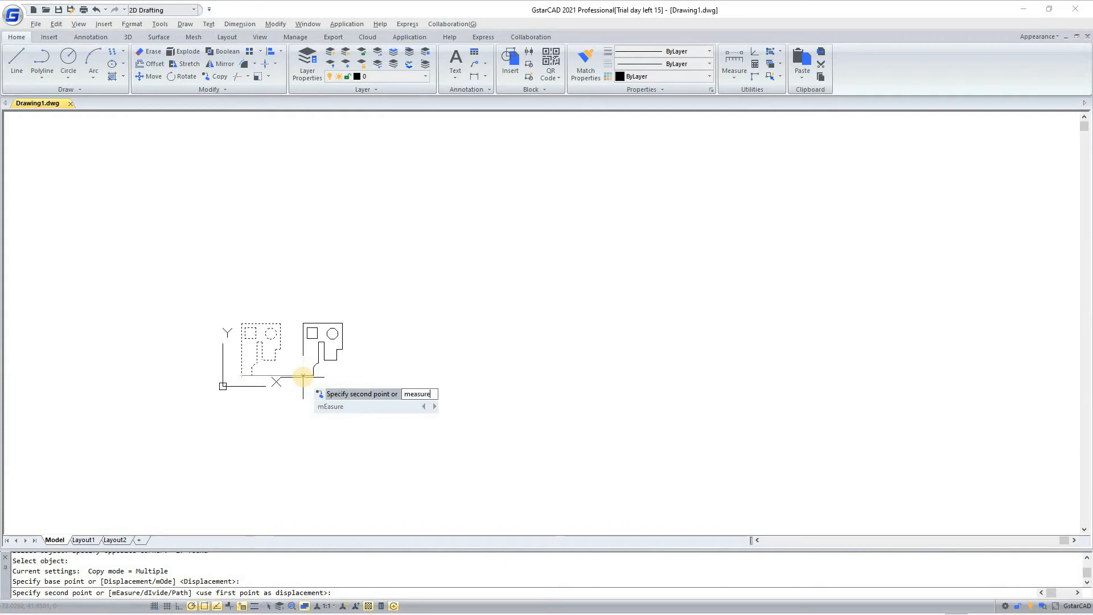
key("Return")
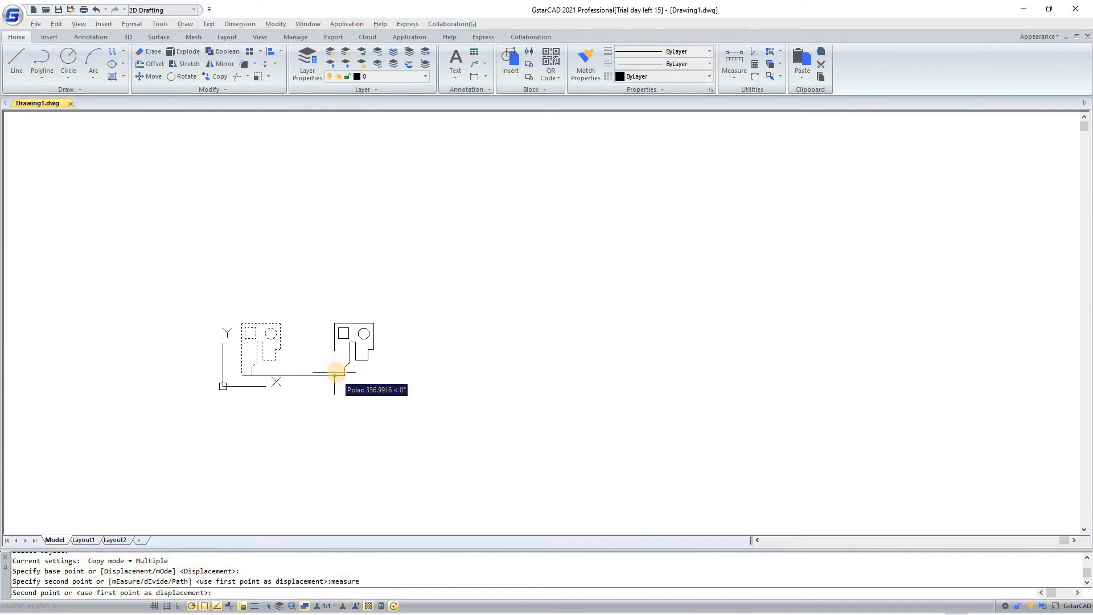
left_click(334, 373)
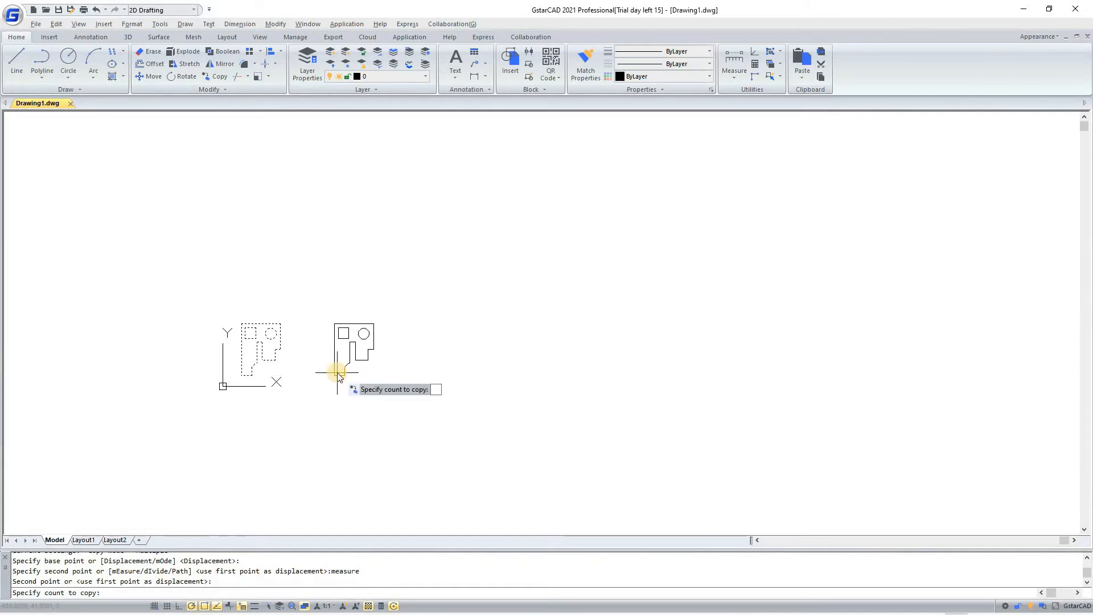
type("8")
key("Return")
middle_click_drag(512, 364, 324, 360)
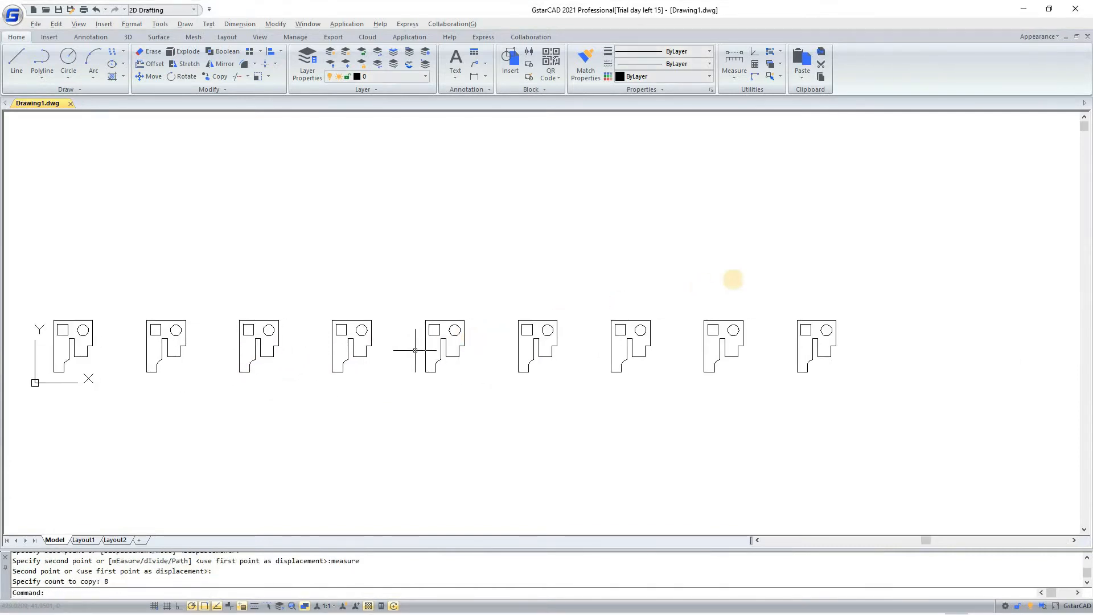
scroll(415, 350, "down", 2)
Remove all the copies made to the right of the original part
left_click(738, 274)
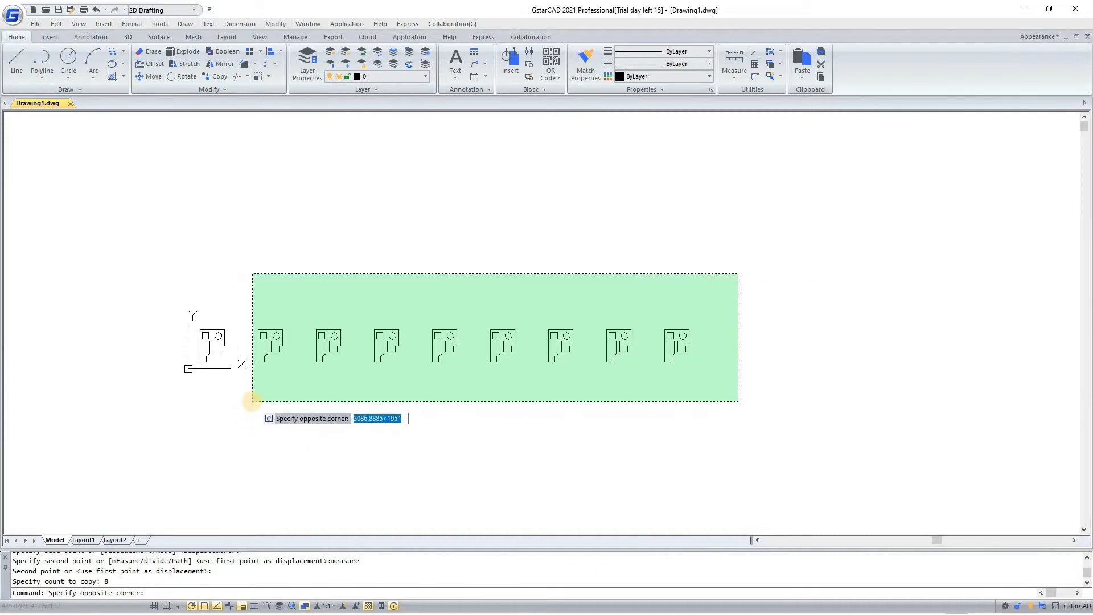
left_click(252, 401)
key("ctrl+z")
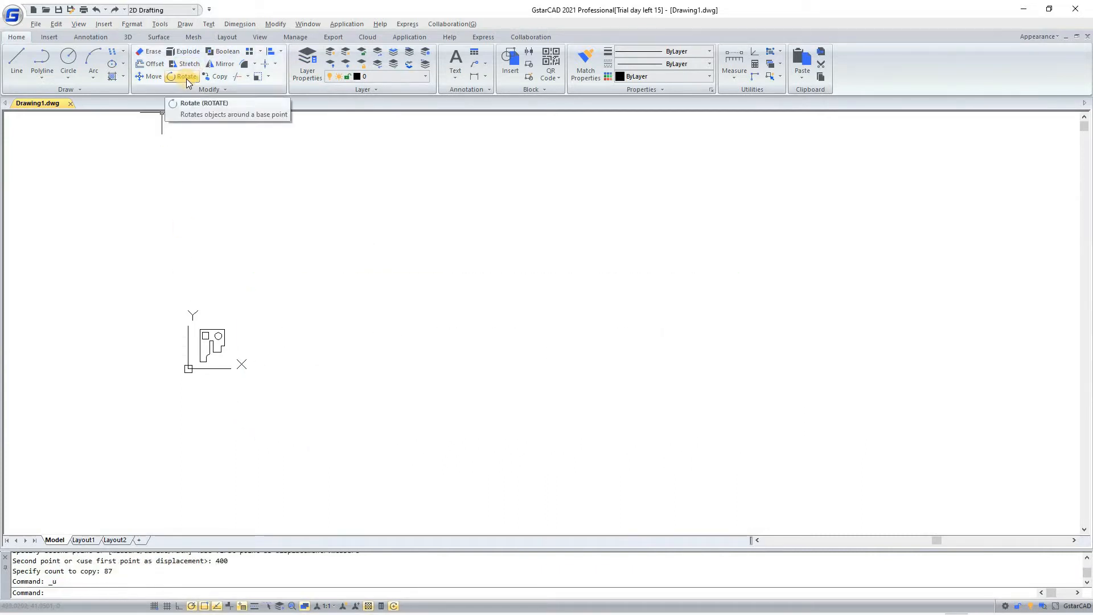
Copy the whole part from its lower-left corner with the Measure option, making 8 copies spaced 400 units apart to the right
left_click(215, 76)
left_click(240, 295)
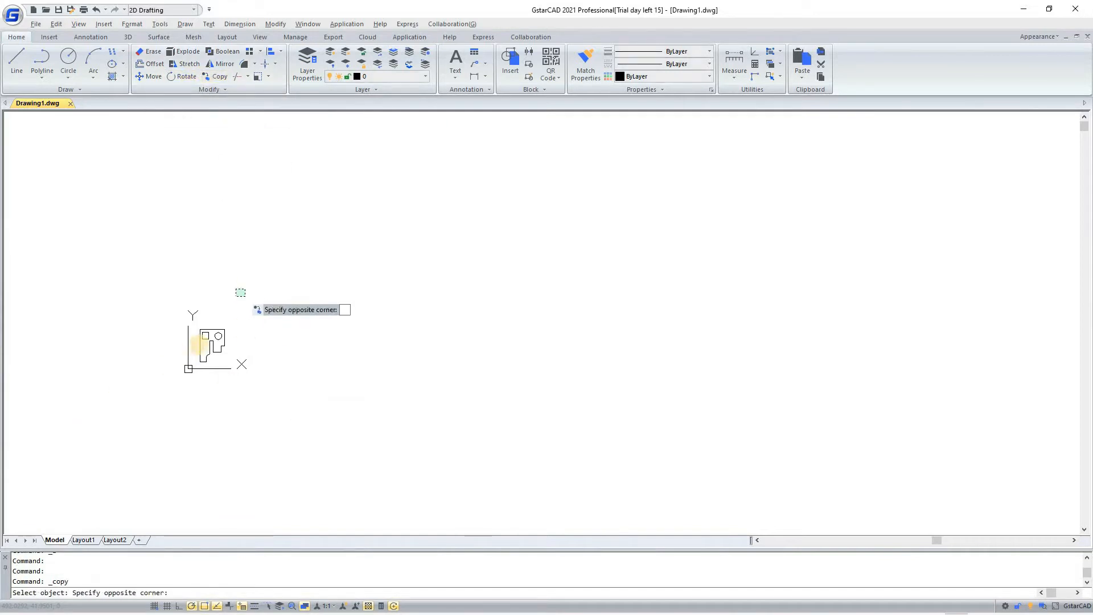
left_click(147, 392)
key("Return")
left_click(200, 360)
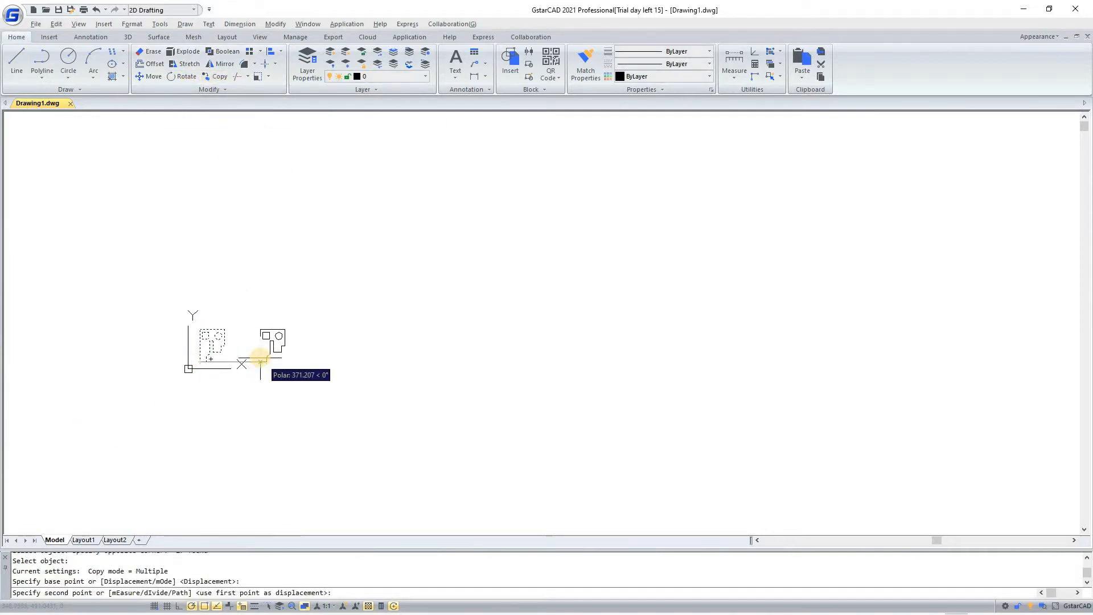
type("measure")
key("Return")
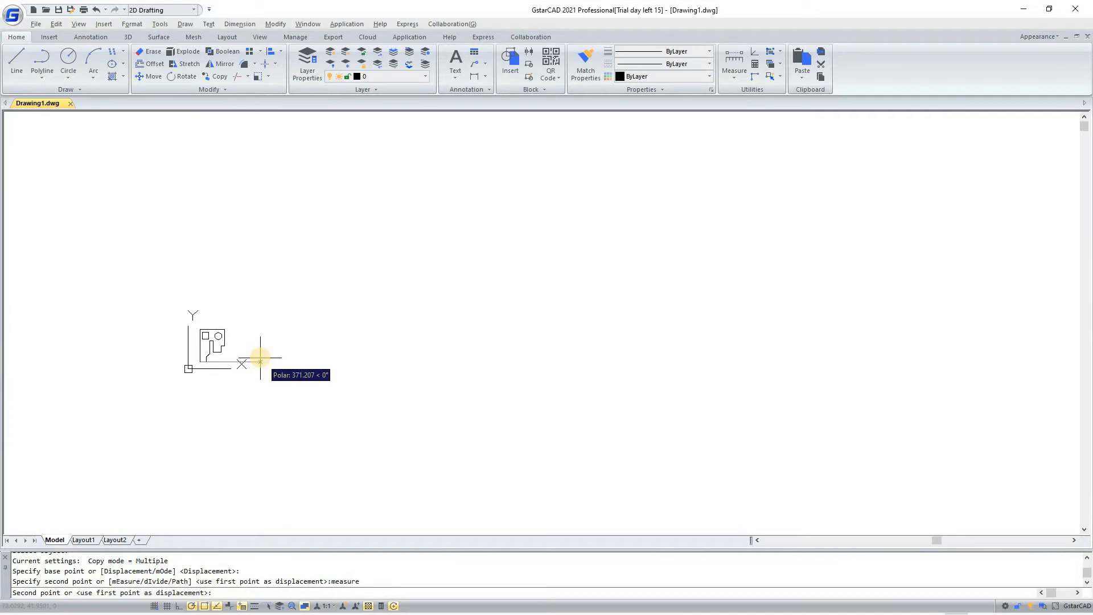
type("400")
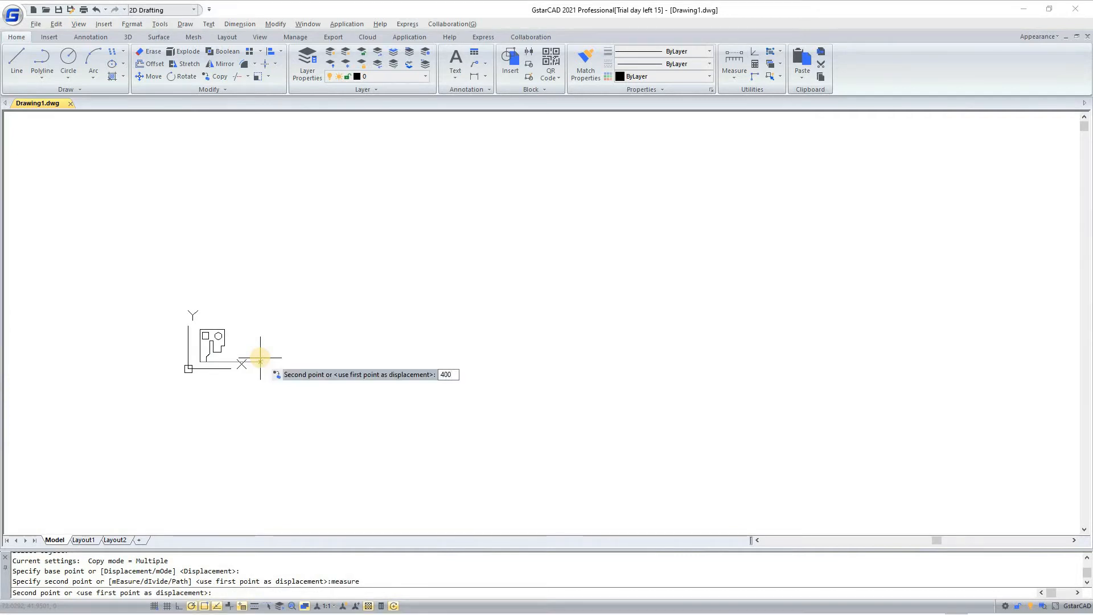
key("Return")
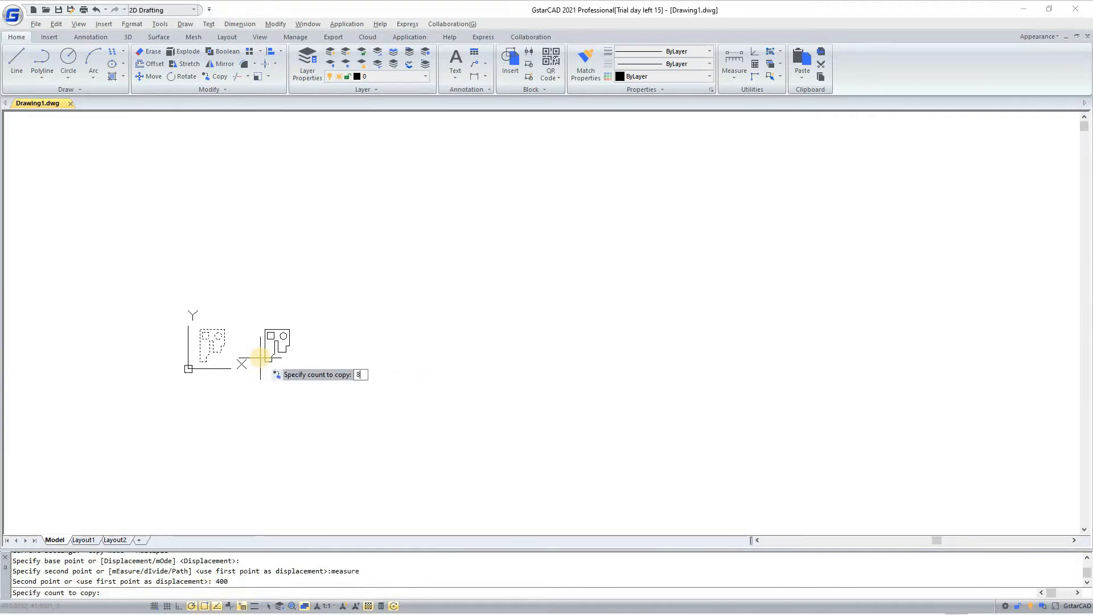
type("8")
key("Return")
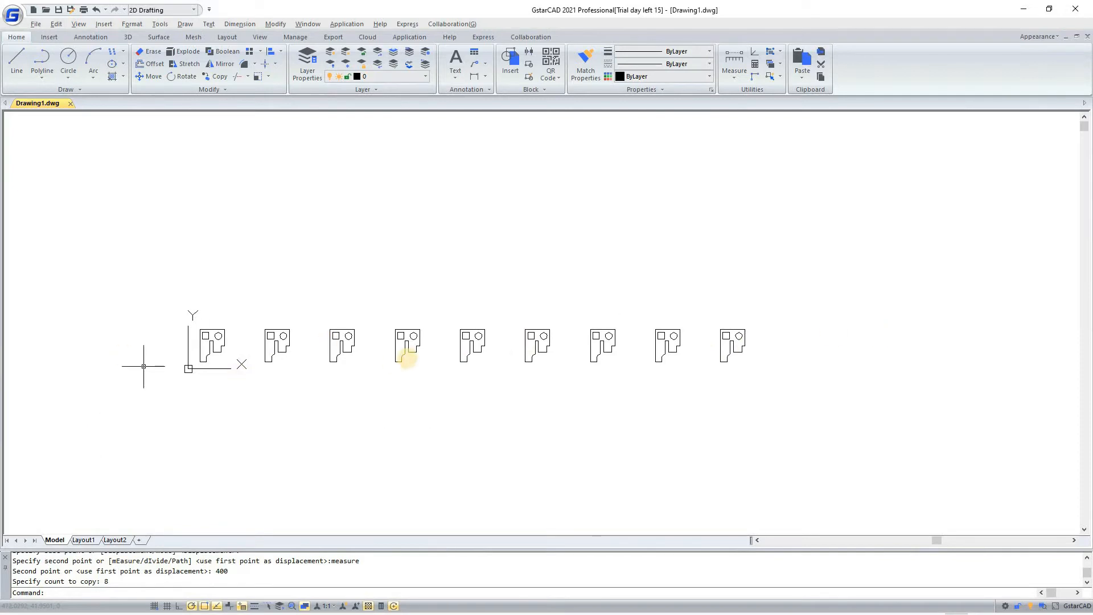
Delete the row of eight copies beside the original part
scroll(404, 356, "up", 2)
left_click(991, 278)
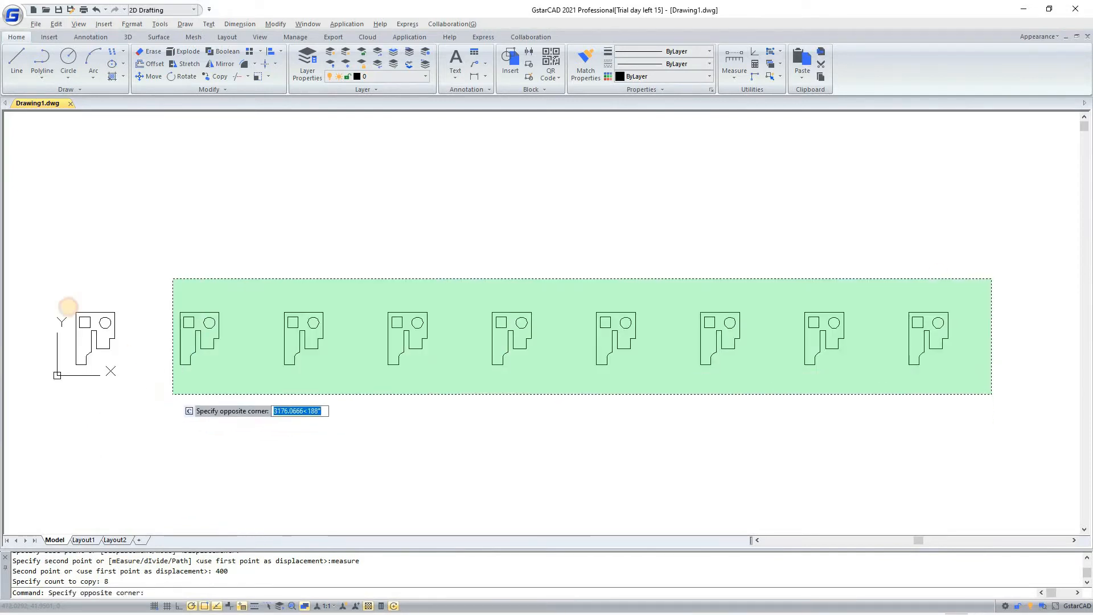
left_click(172, 393)
key("Delete")
scroll(127, 143, "up", 2)
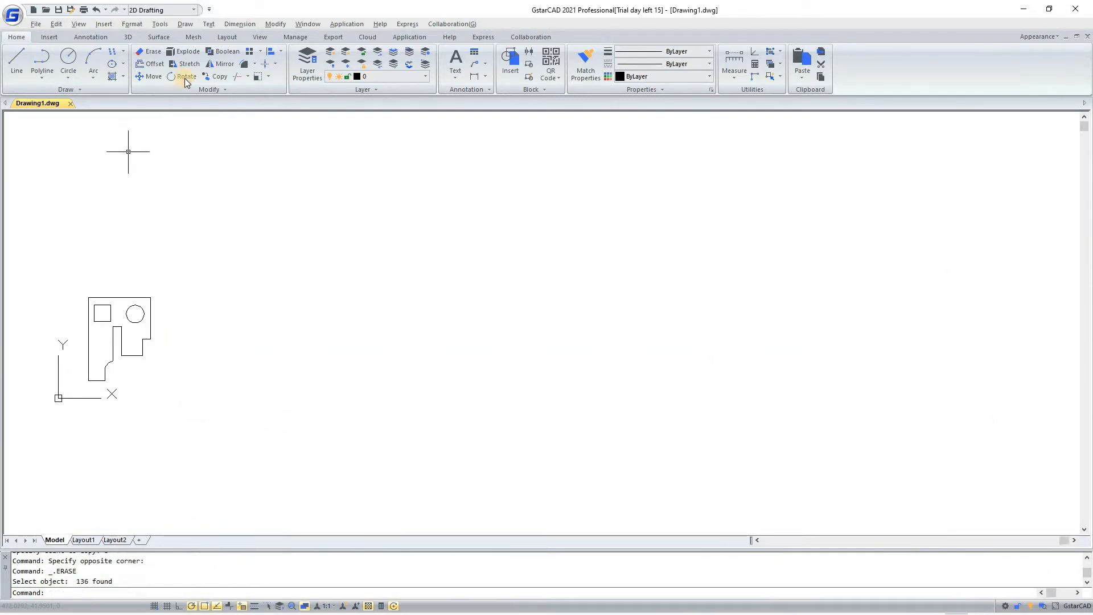
left_click(215, 77)
left_click(175, 293)
left_click(68, 420)
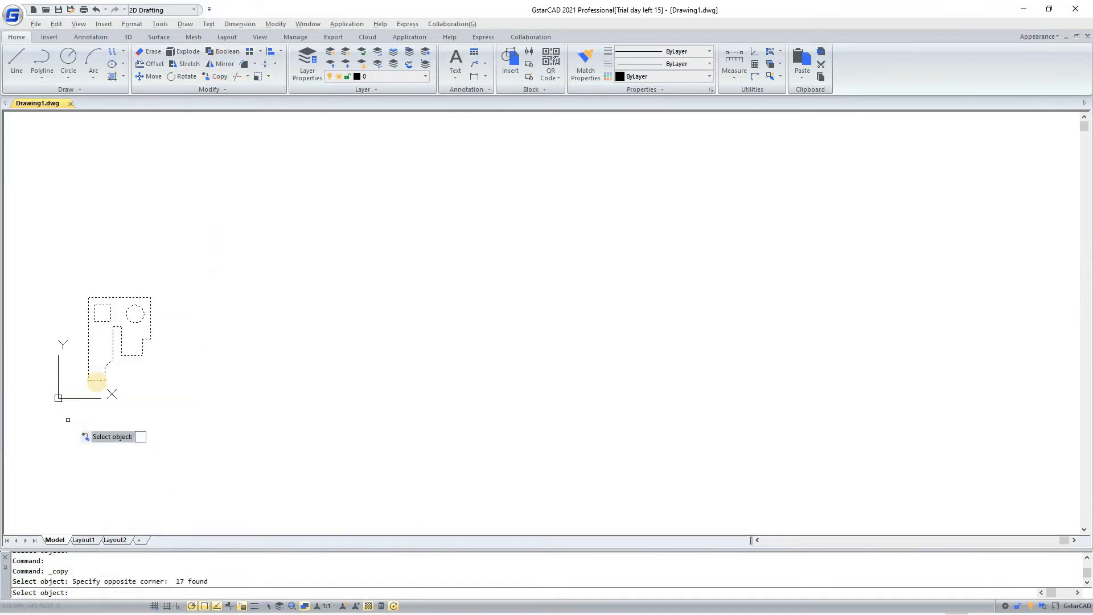
key("Return")
key("Return")
key("Return")
Draw a large three-point arc starting at the part's upper-right corner, arching upward and ending far to its right
left_click(93, 59)
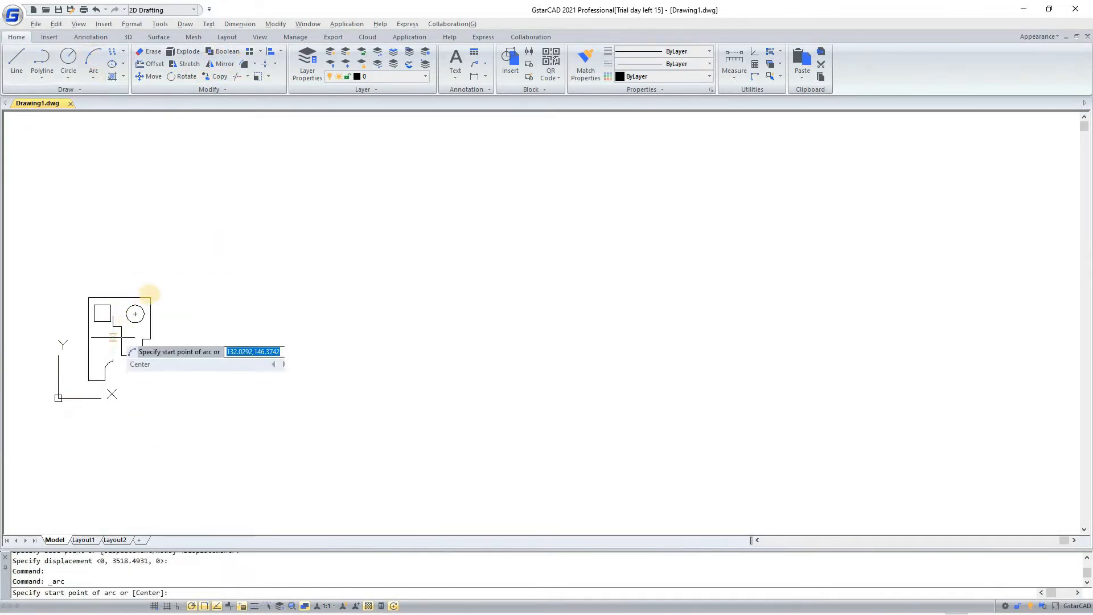
left_click(151, 290)
left_click(628, 239)
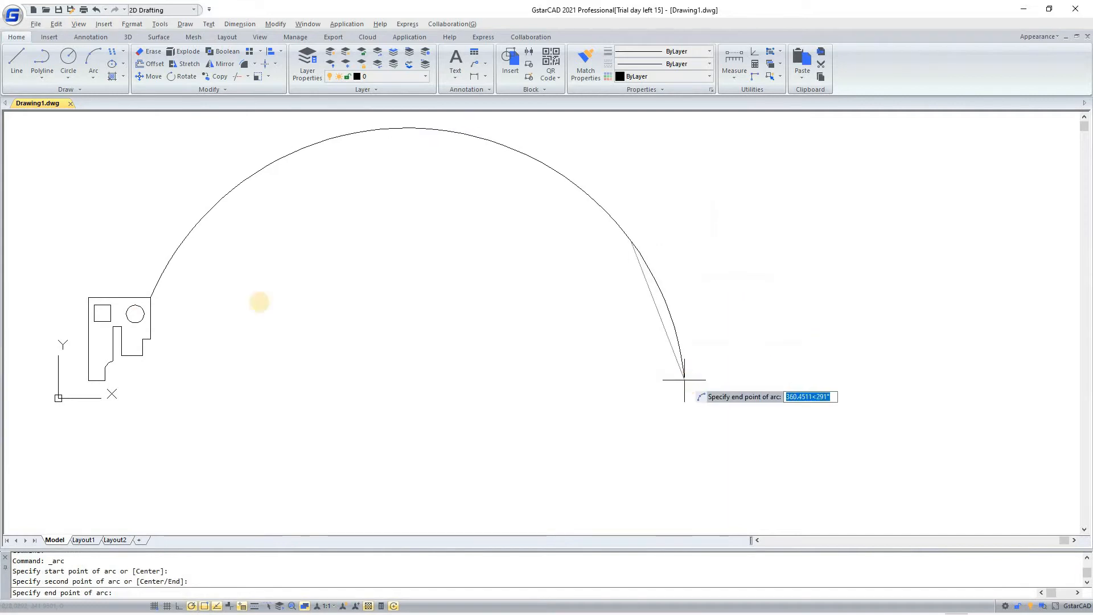
left_click(684, 379)
Copy the whole part from its upper-right corner along the arc with the Path option, using Divide mode and a count of 4
left_click(35, 293)
left_click(240, 451)
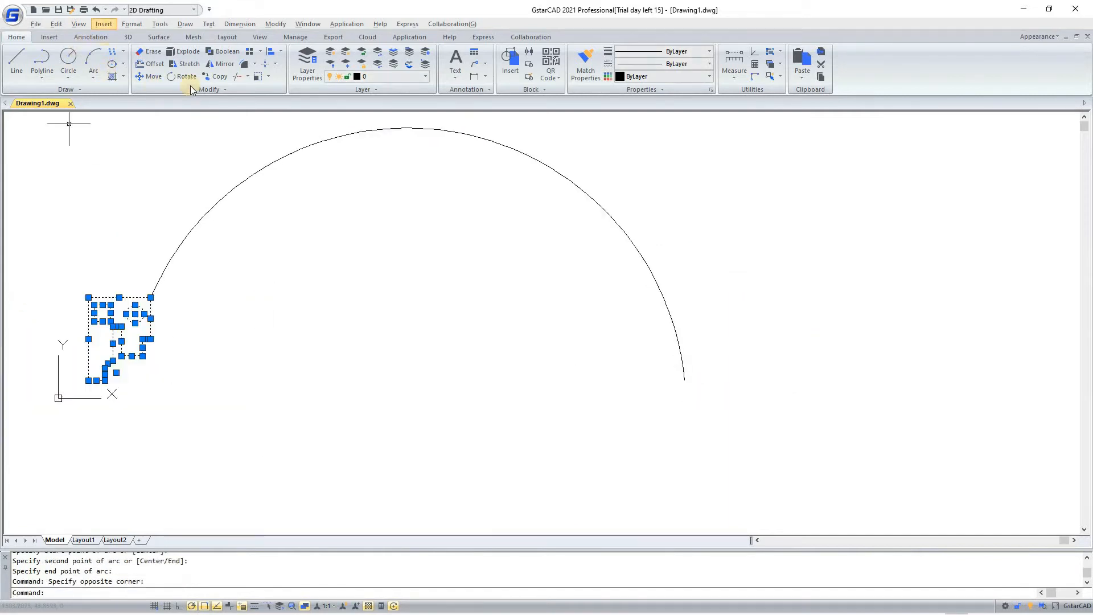
left_click(214, 76)
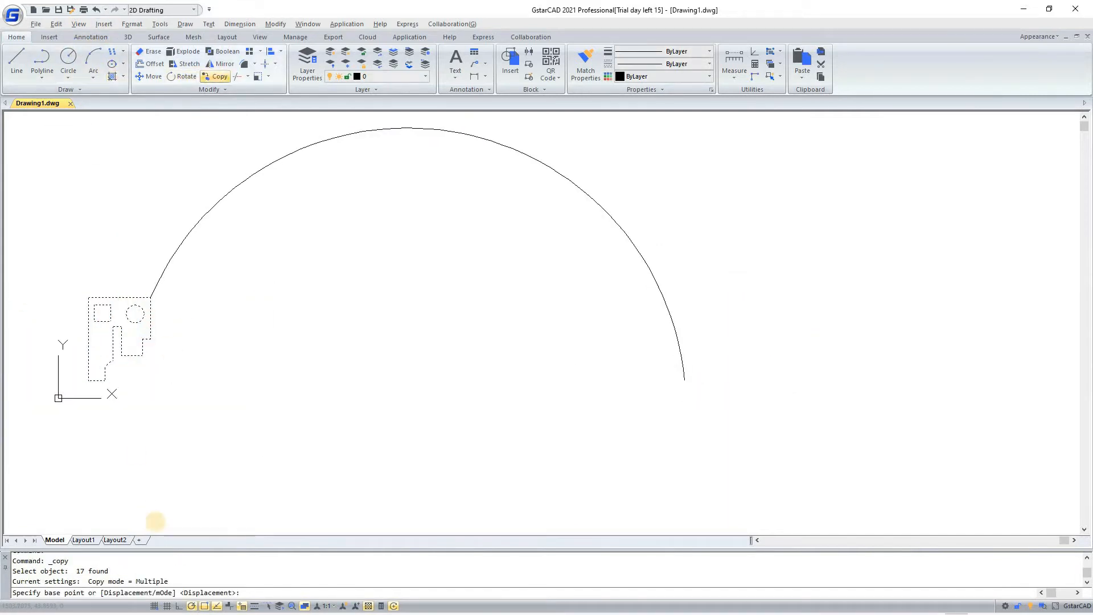
left_click(151, 297)
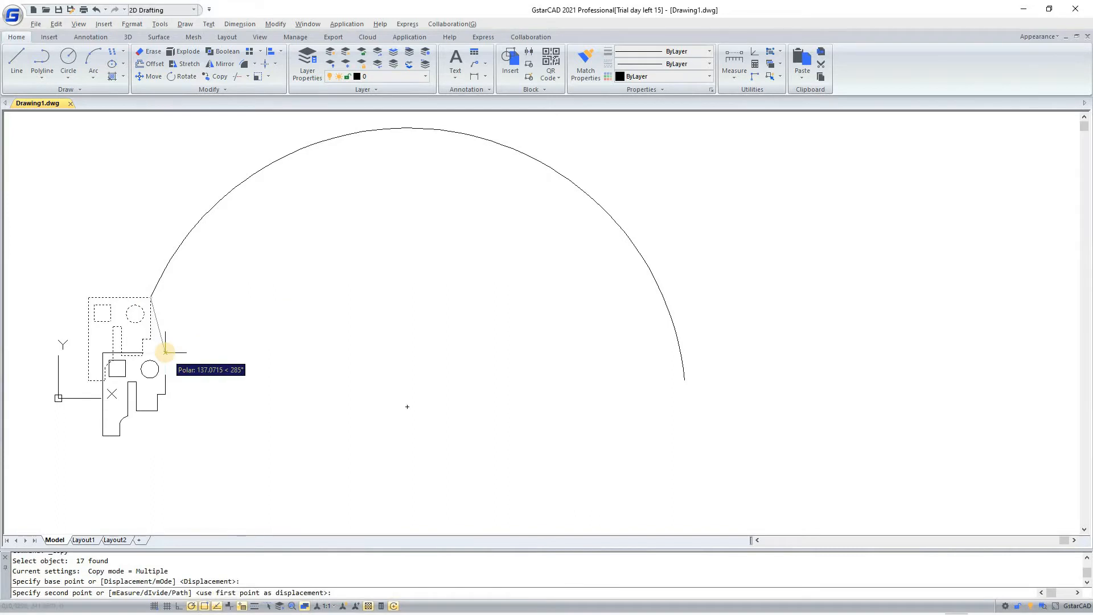
type("path")
key("Return")
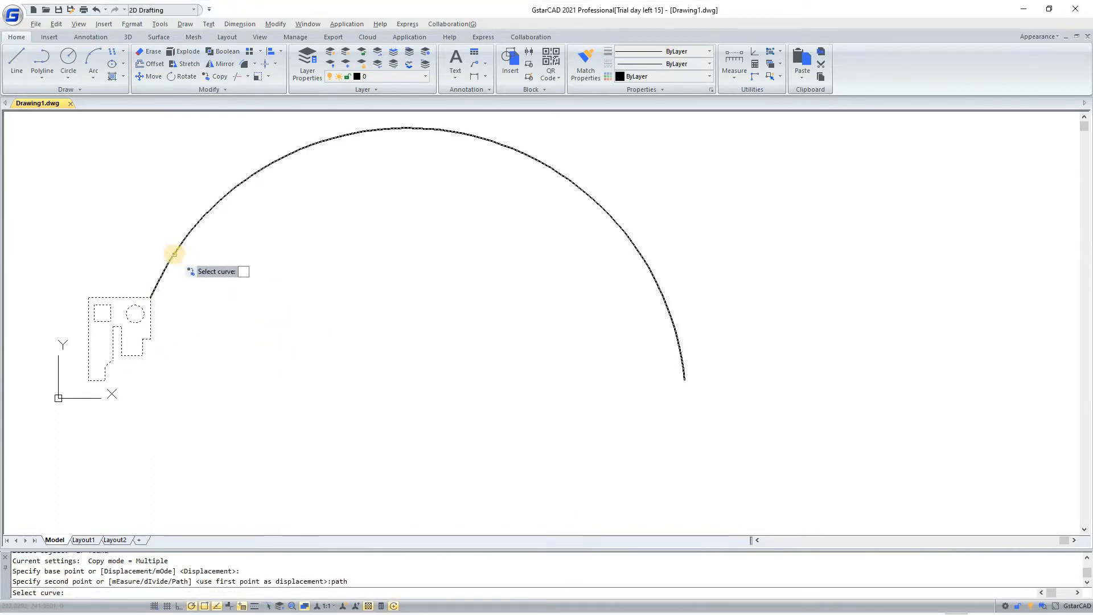
left_click(196, 257)
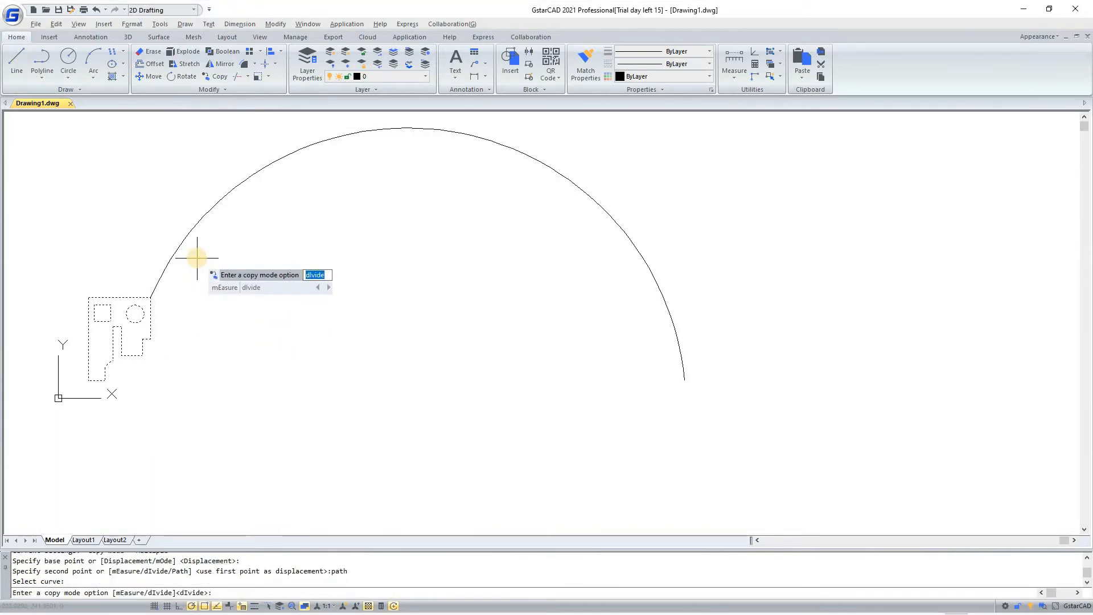
key("Return")
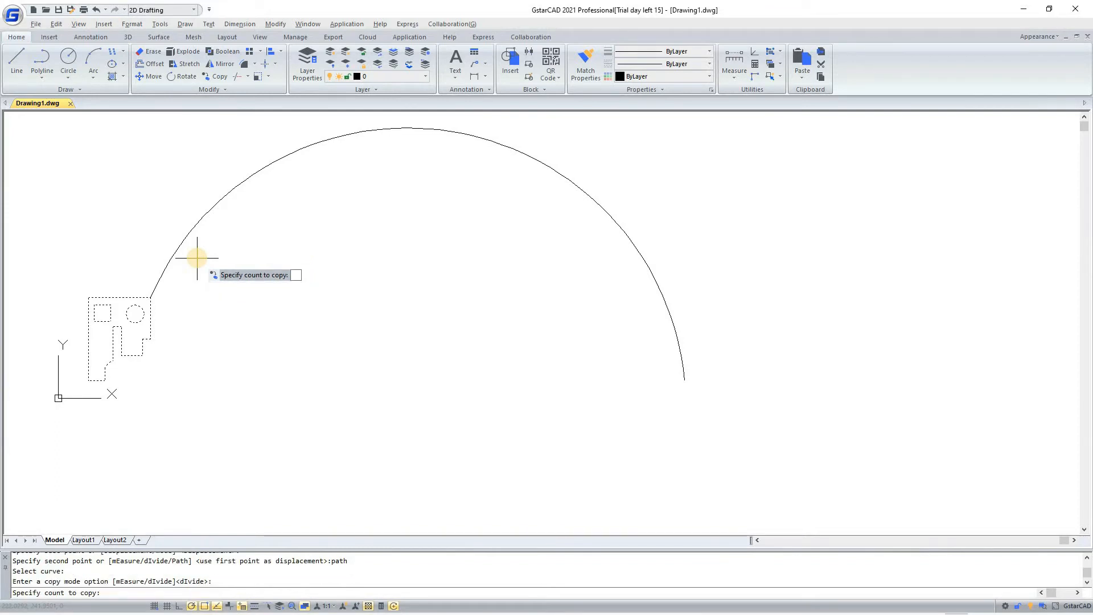
type("4")
key("Return")
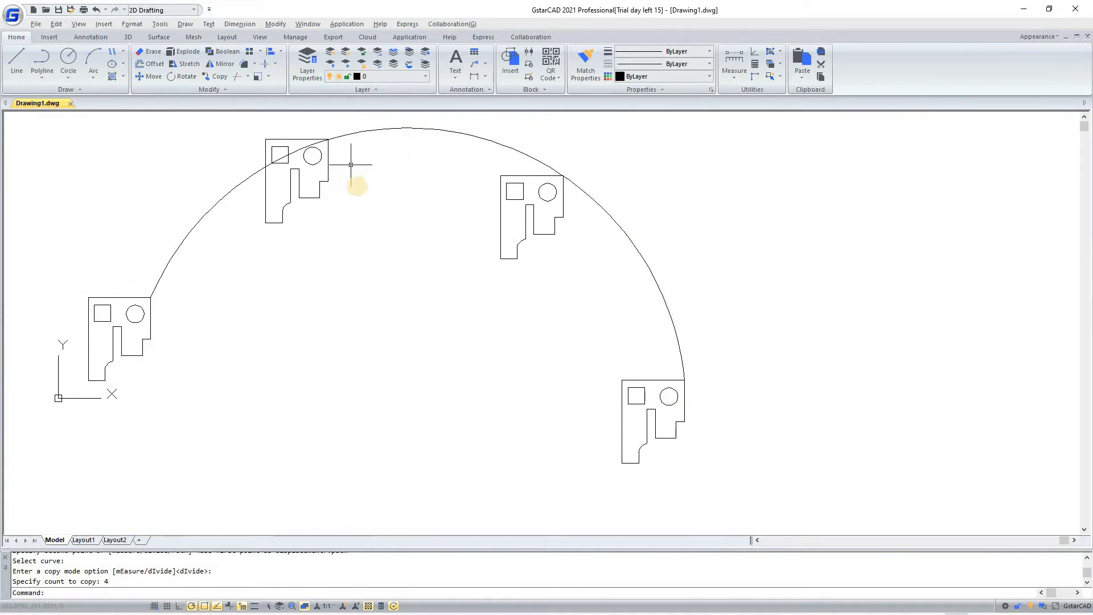
Delete the arc and all the copies placed along it, including the stray line, keeping only the original part
left_click(764, 178)
left_click(396, 469)
key("Delete")
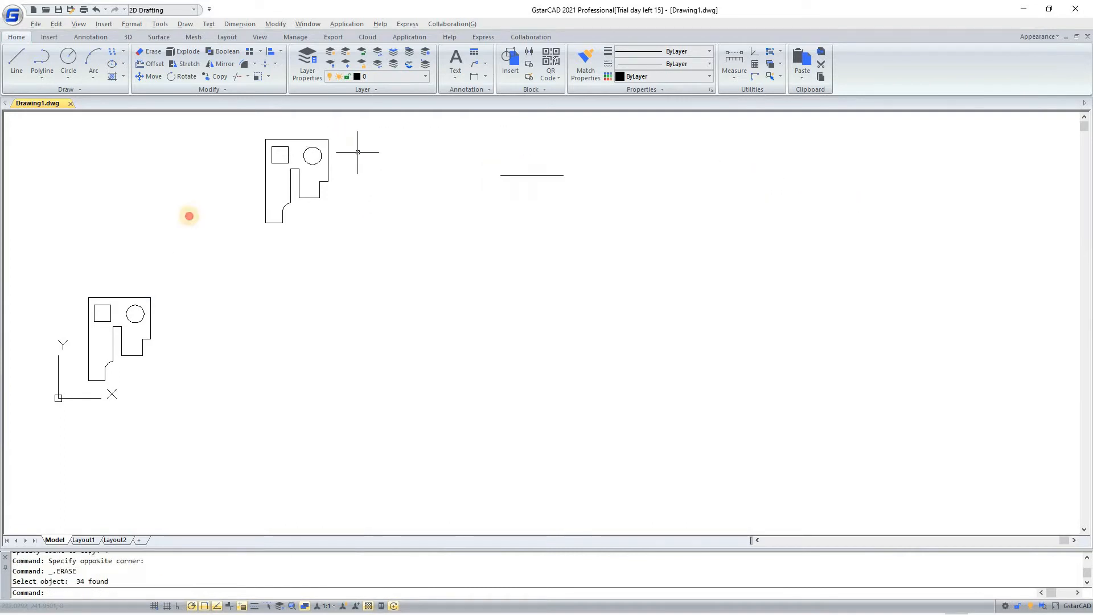
left_click(338, 130)
left_click(157, 230)
key("Delete")
left_click(639, 170)
left_click(444, 232)
key("Delete")
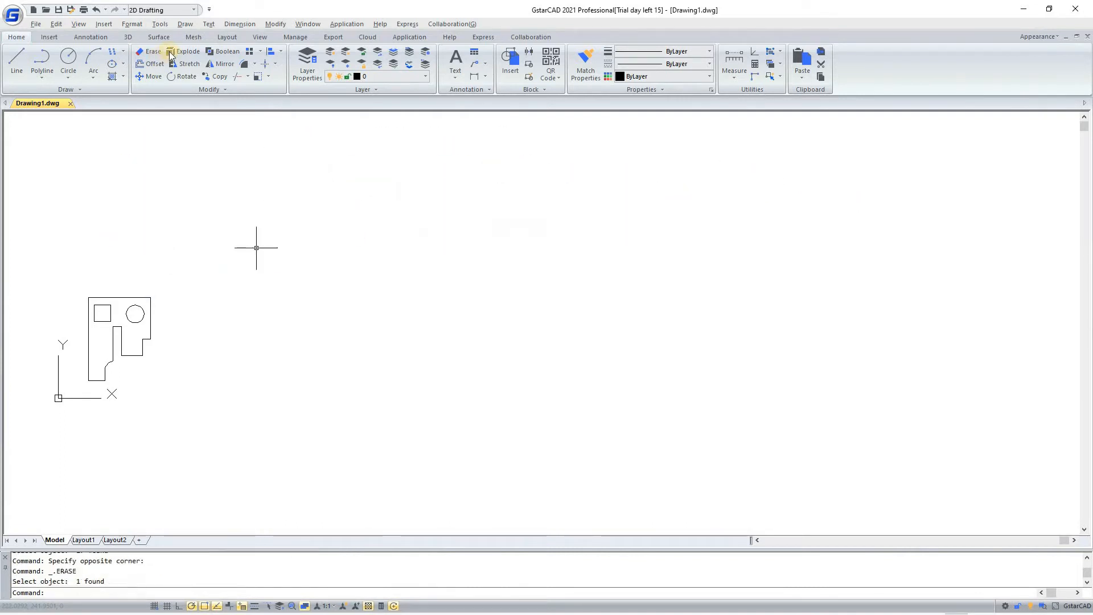
Rotate the whole part 87 degrees about its lower-left corner, and undo the rotation
left_click(183, 76)
scroll(74, 370, "up", 4)
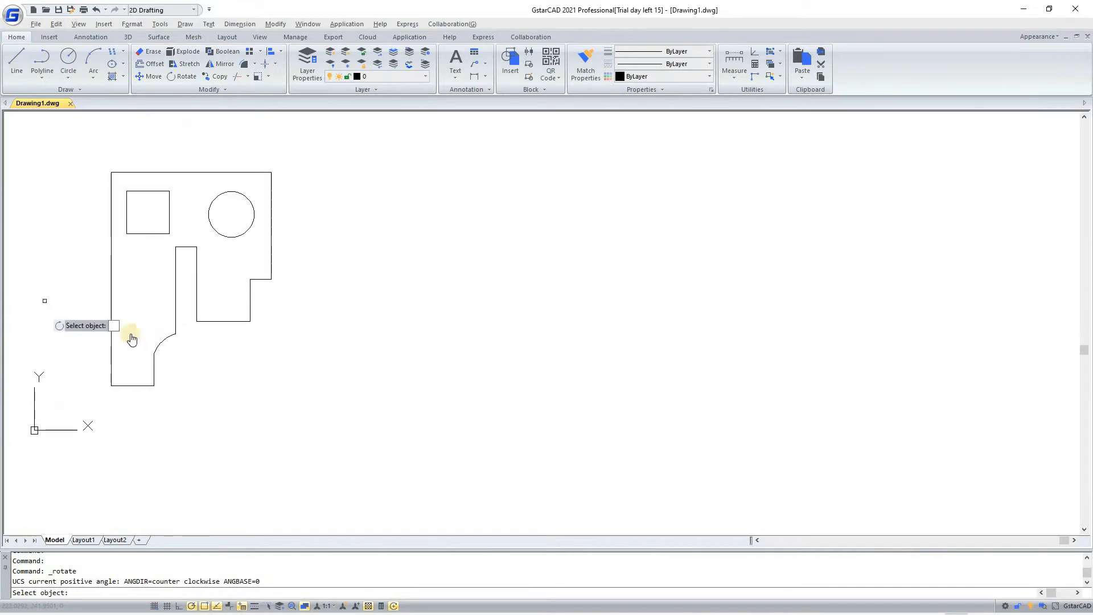
scroll(45, 301, "up", 1)
middle_click_drag(49, 290, 213, 337)
scroll(161, 327, "down", 1)
left_click(460, 187)
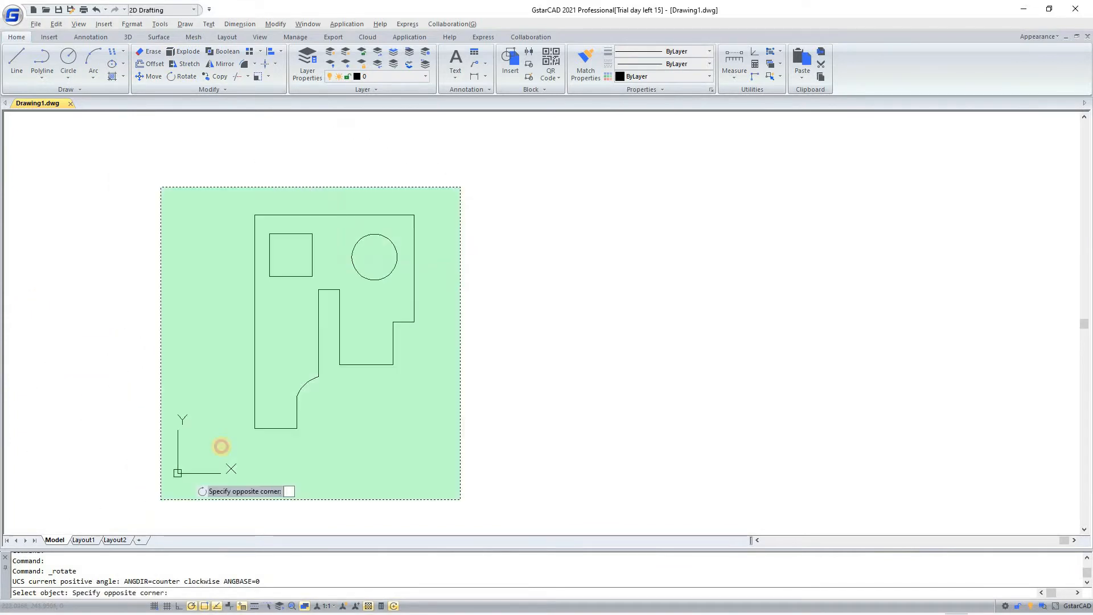
left_click(222, 446)
key("Return")
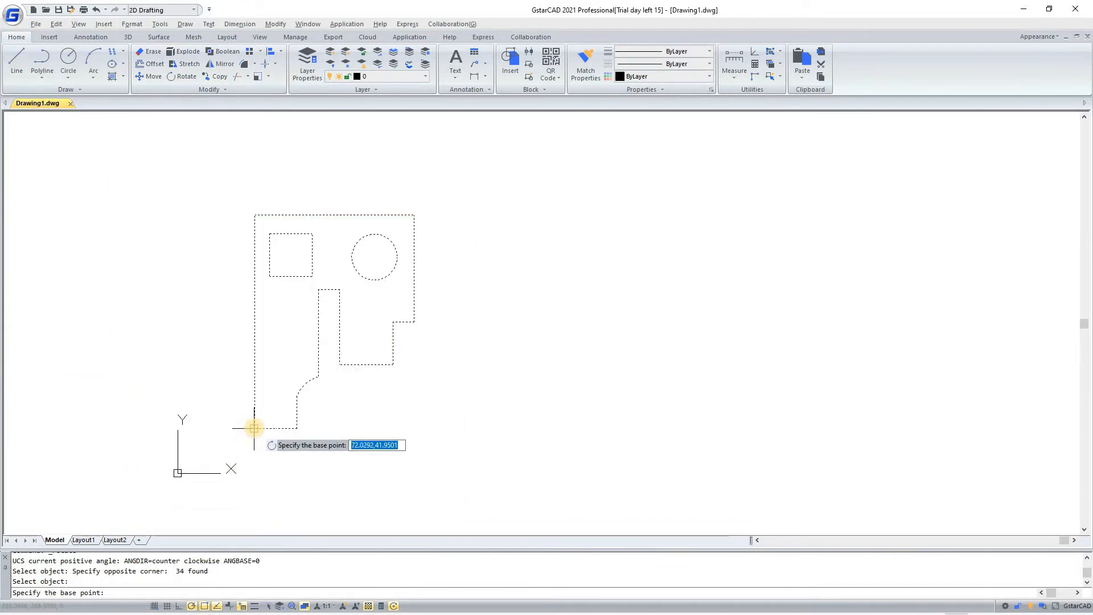
left_click(254, 429)
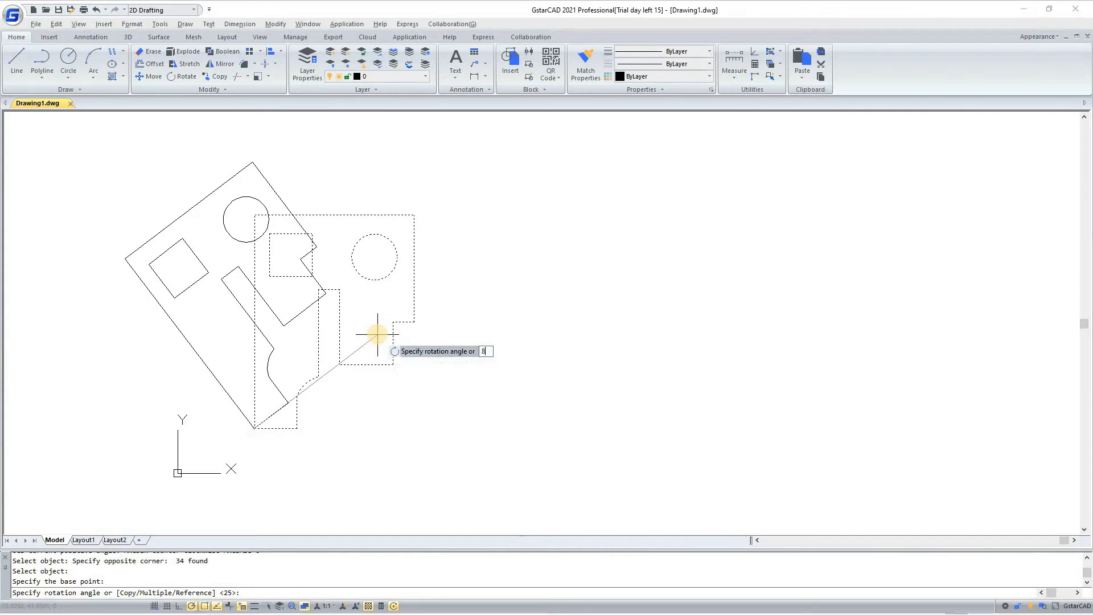
type("87")
key("Return")
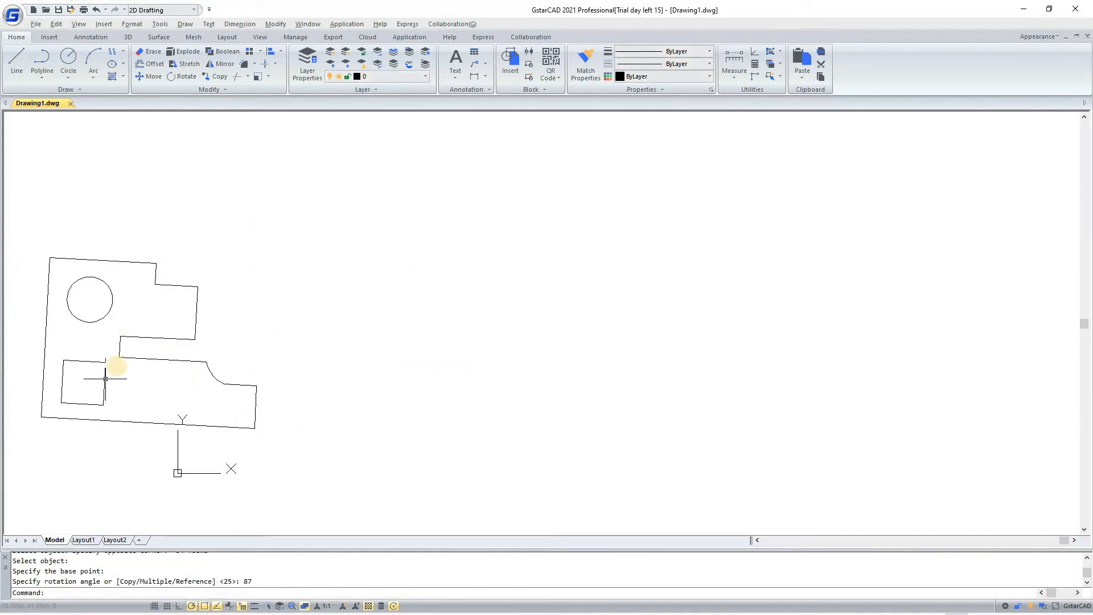
key("ctrl+z")
Rotate the whole part 45 degrees about its lower-left corner with the Copy option, and undo the rotated copy
scroll(183, 357, "down", 3)
scroll(76, 366, "up", 6)
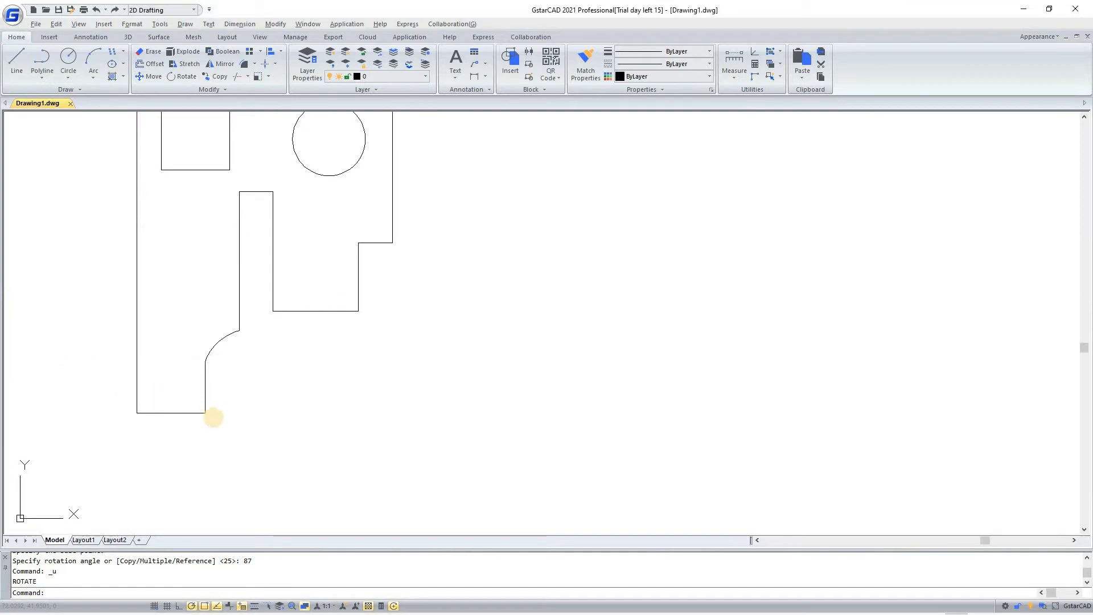
scroll(260, 439, "down", 2)
left_click(344, 249)
left_click(146, 494)
left_click(181, 76)
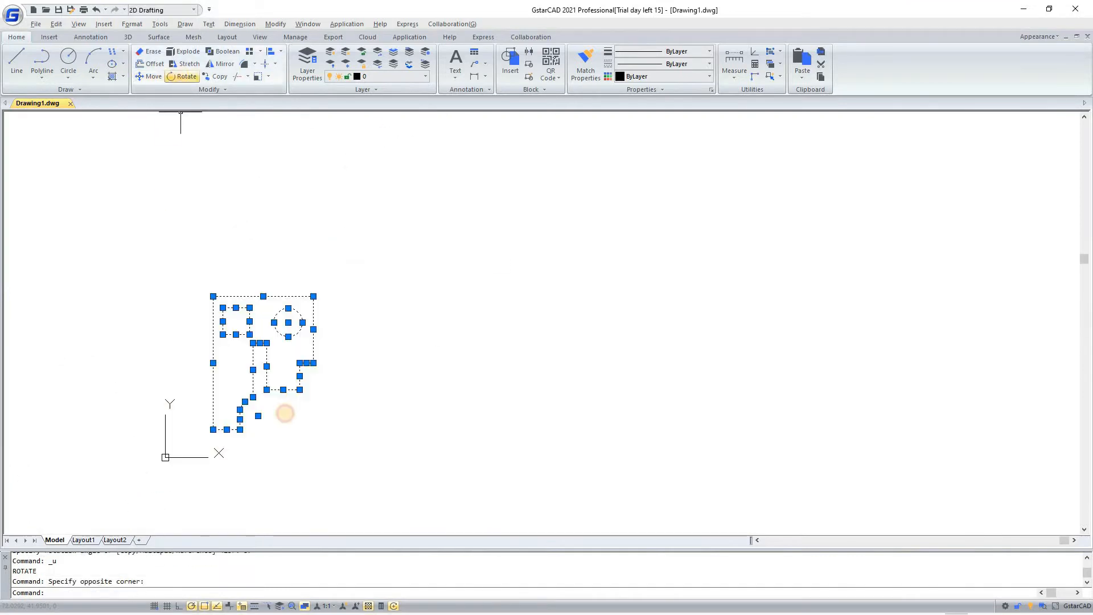
left_click(214, 428)
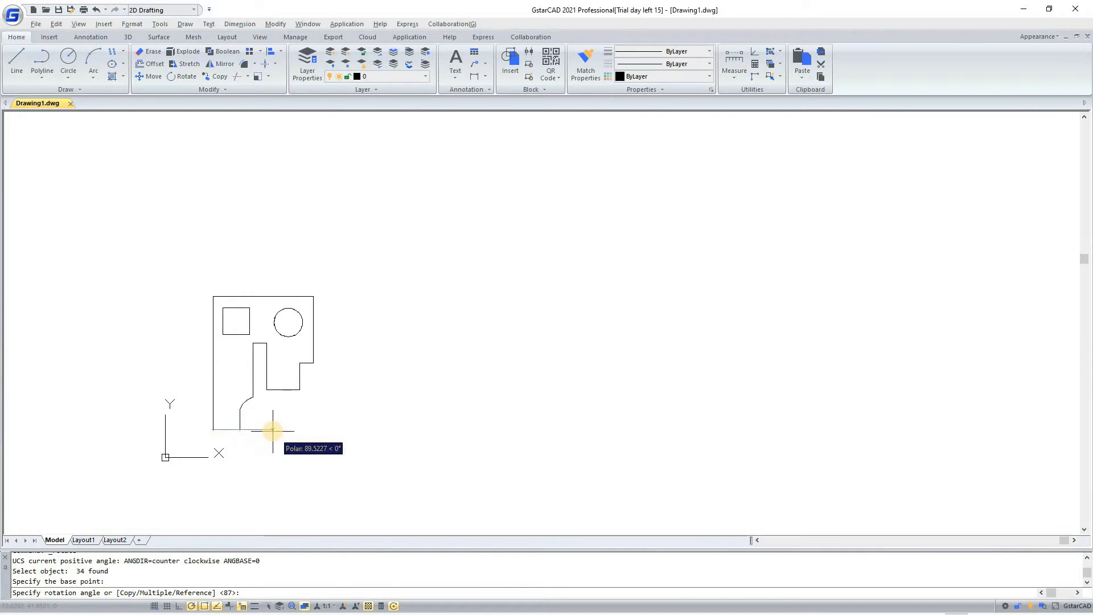
key("Down")
key("Return")
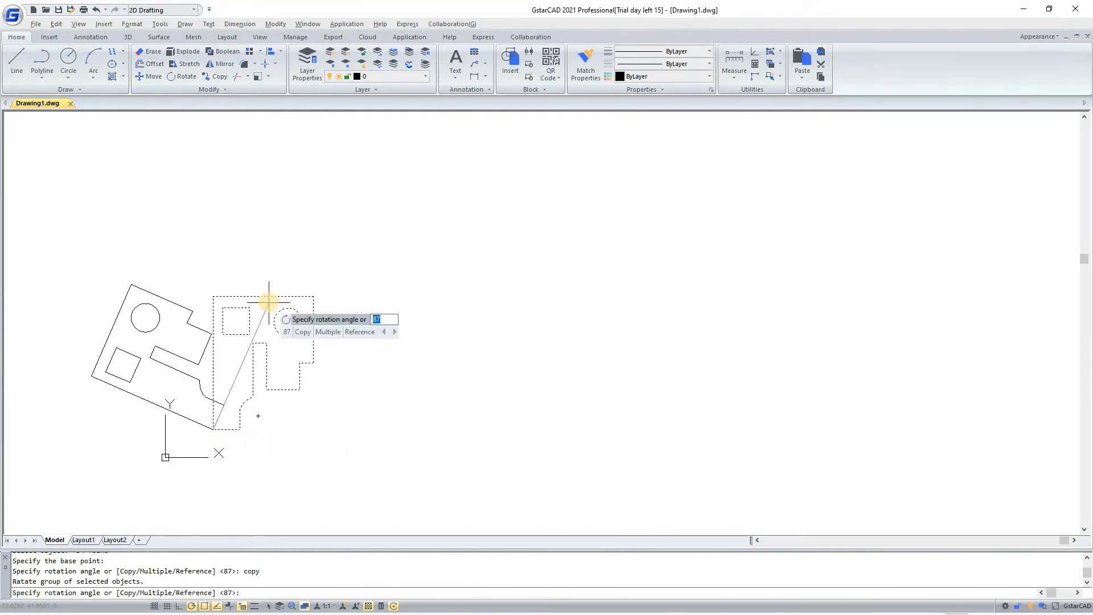
type("45")
key("Return")
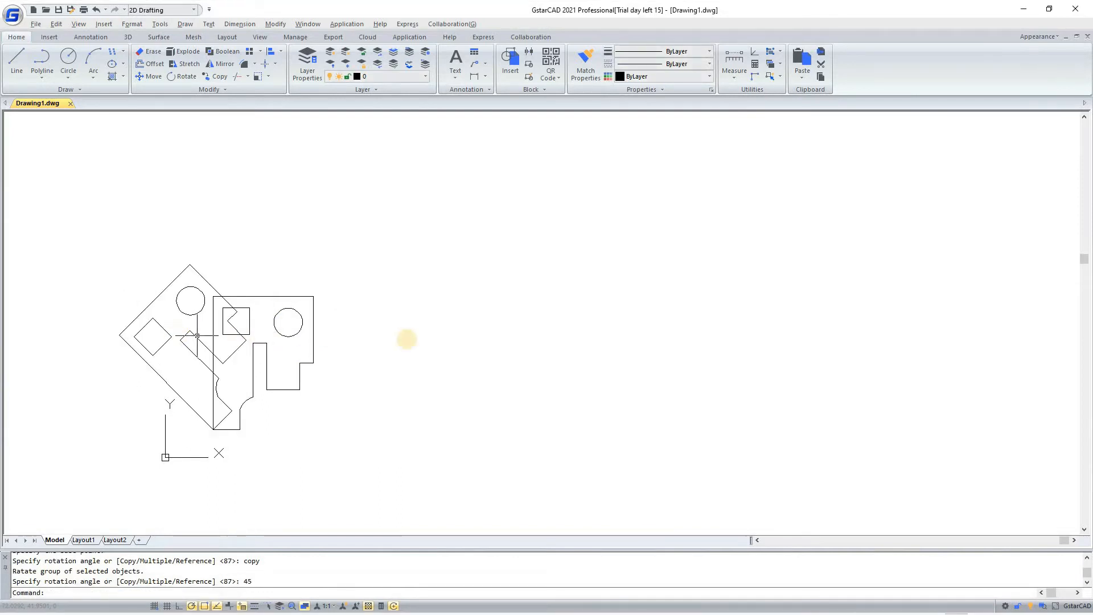
scroll(376, 301, "up", 2)
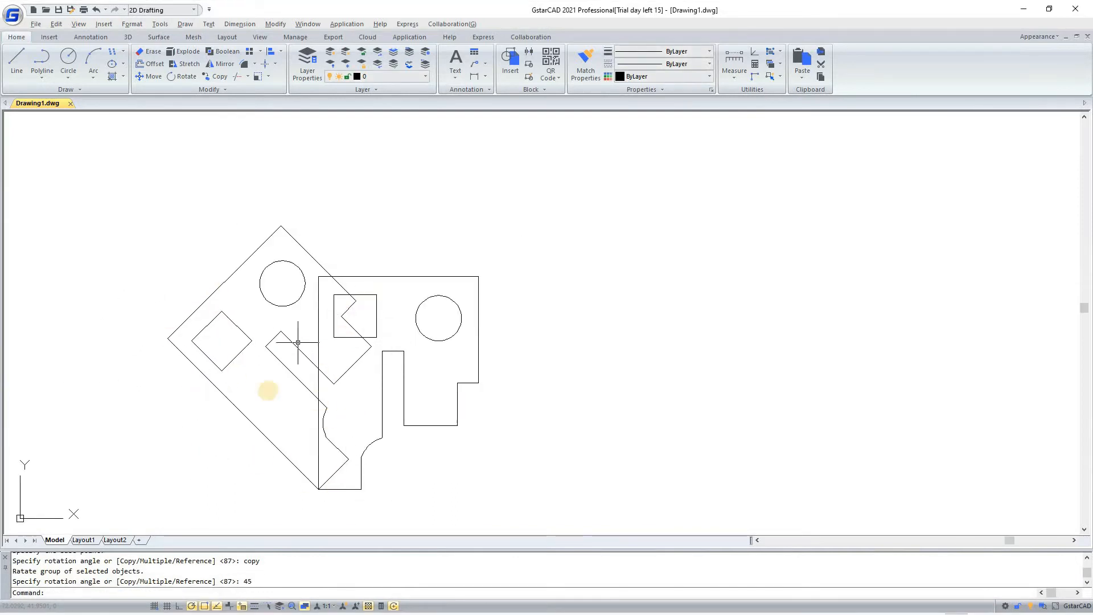
scroll(280, 274, "down", 2)
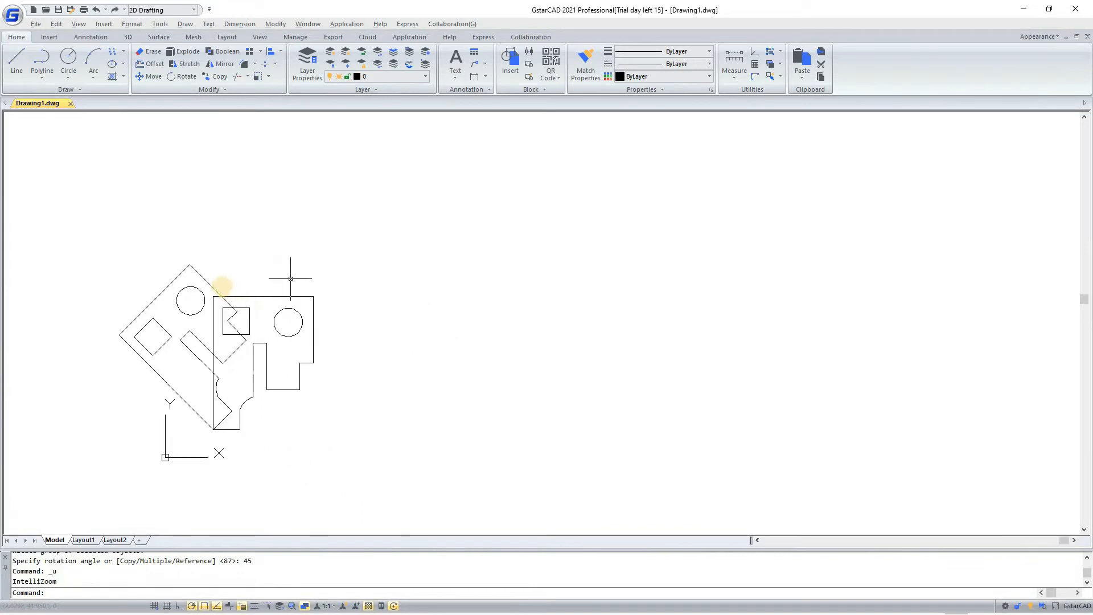
key("ctrl+z")
Rotate the whole part about its lower-left corner with the Multiple option, using Between with a 15-degree angle and 16 total items
left_click(209, 281)
left_click(416, 490)
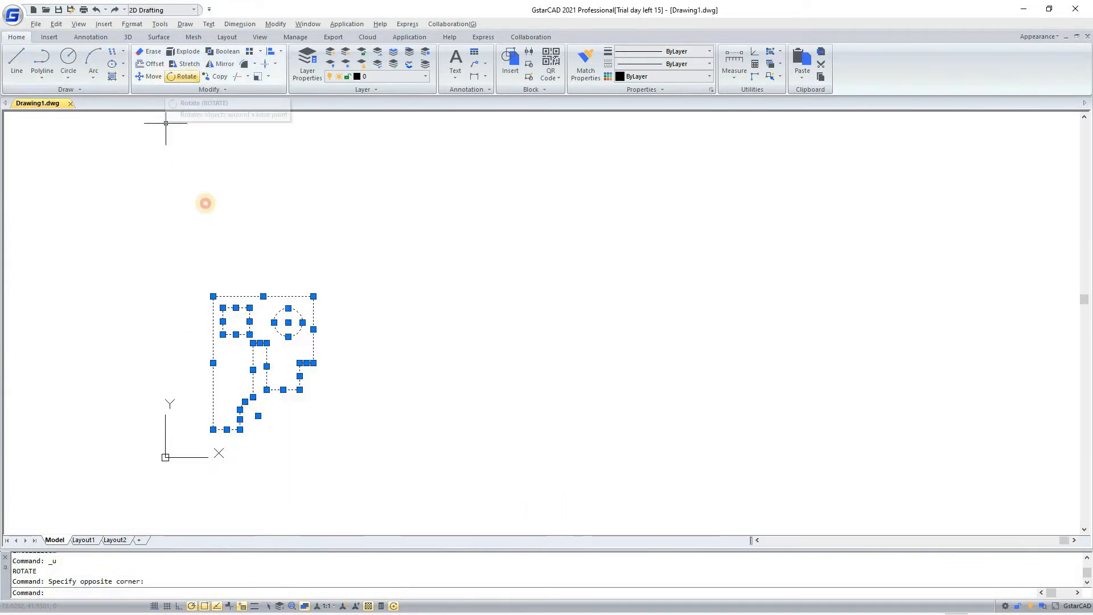
left_click(182, 77)
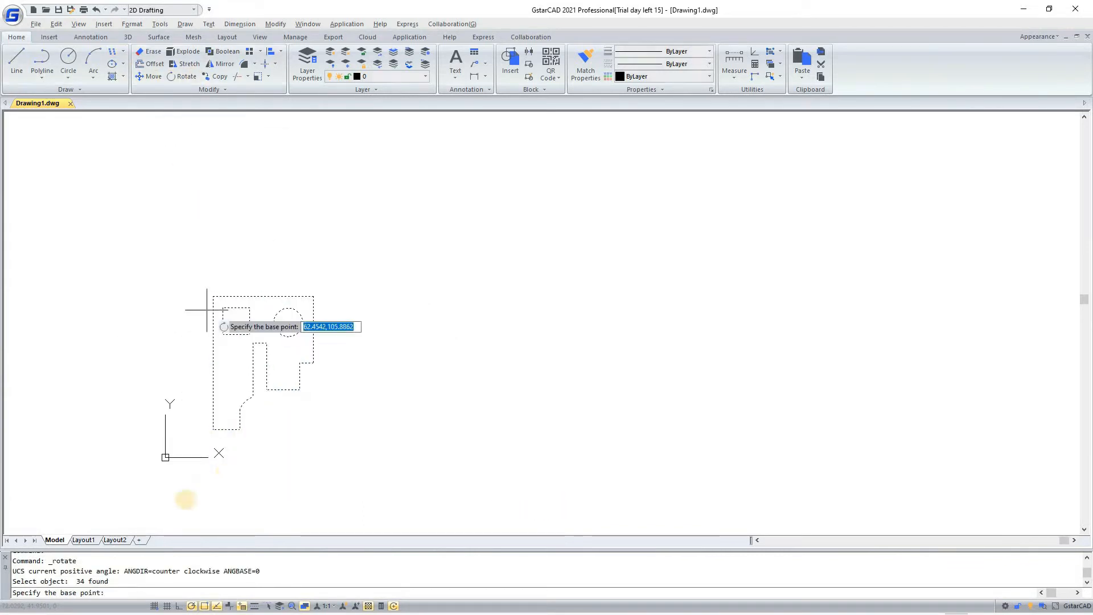
left_click(214, 429)
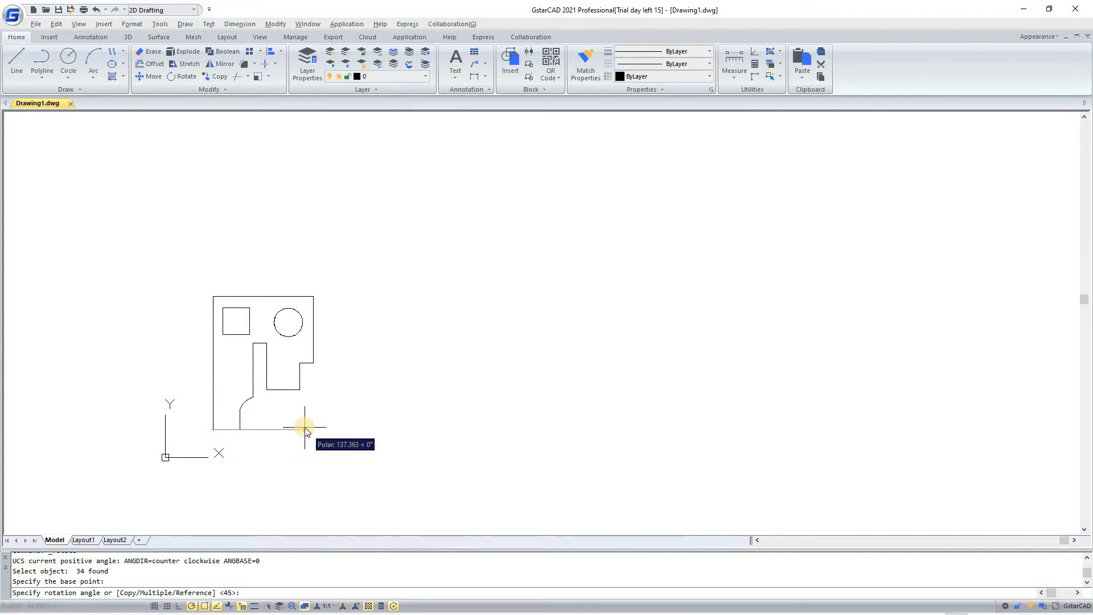
type("multi")
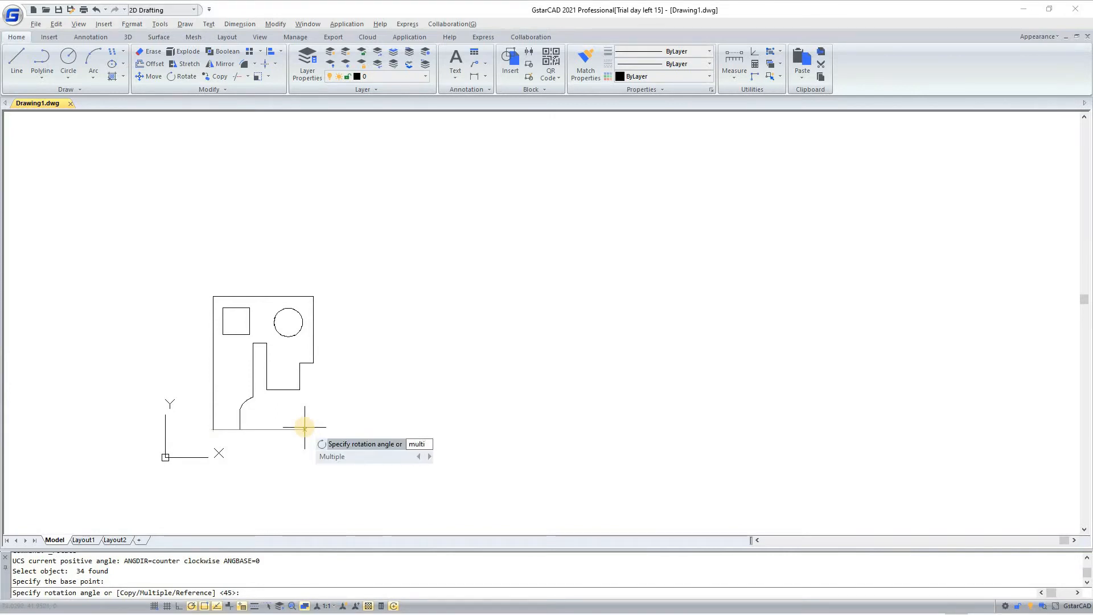
key("Return")
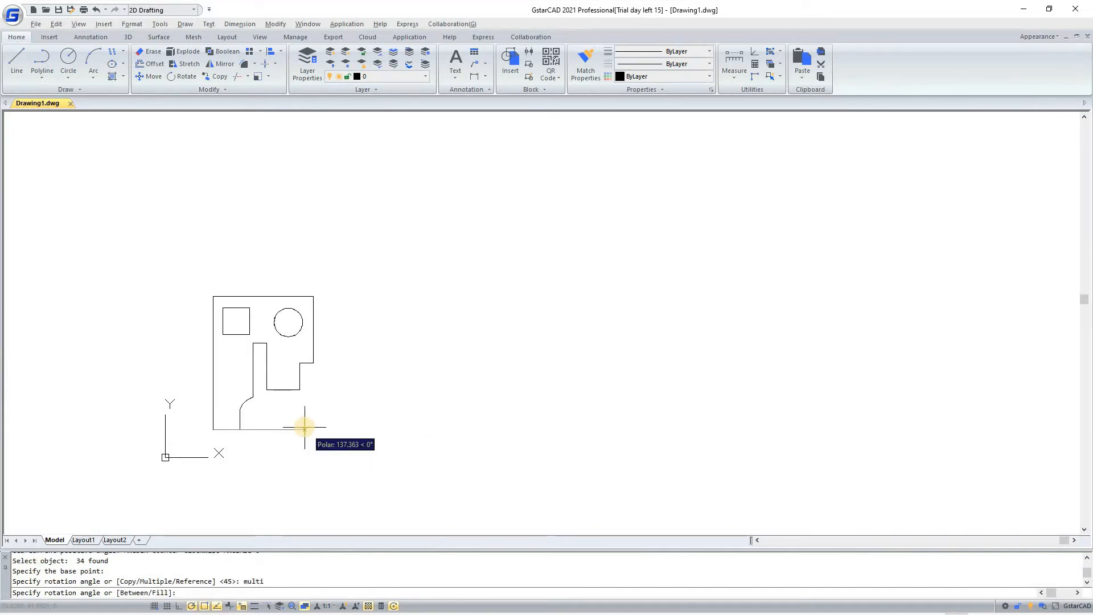
type("bew")
key("BackSpace")
type("t")
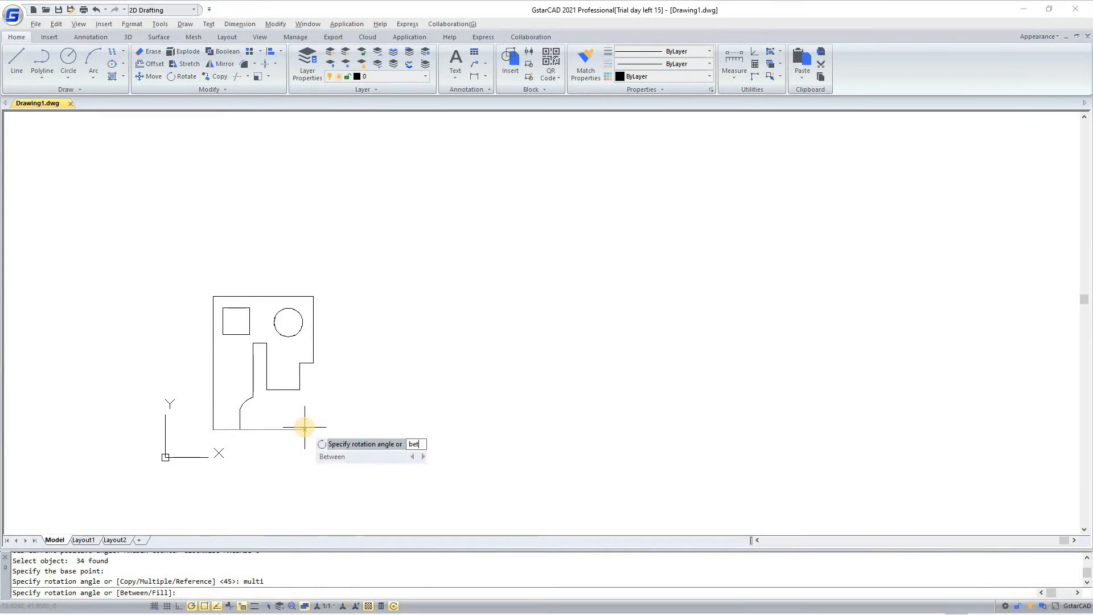
key("Return")
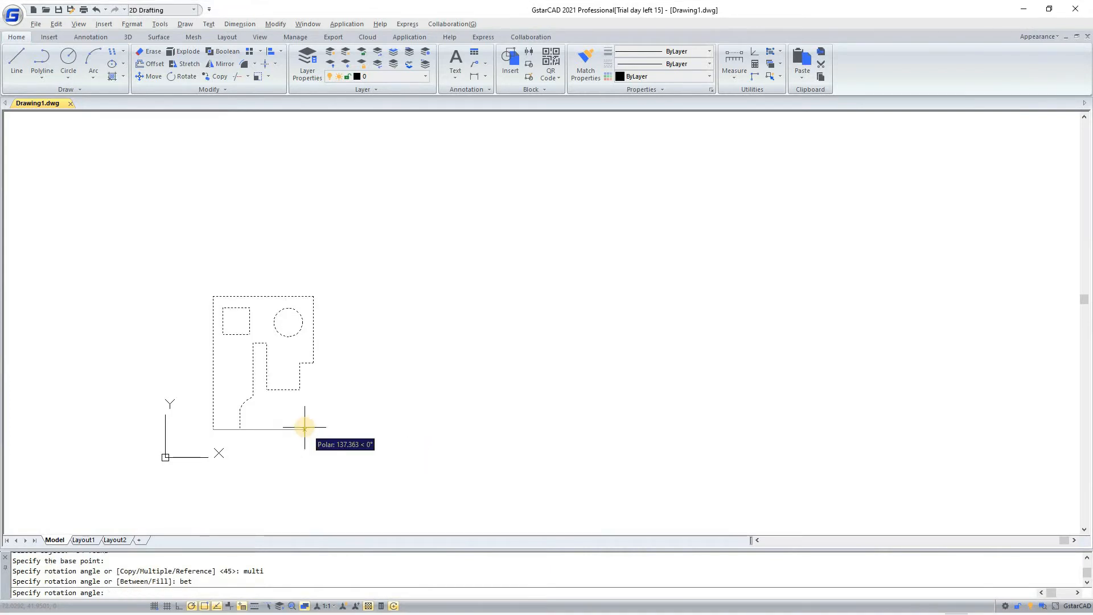
type("15")
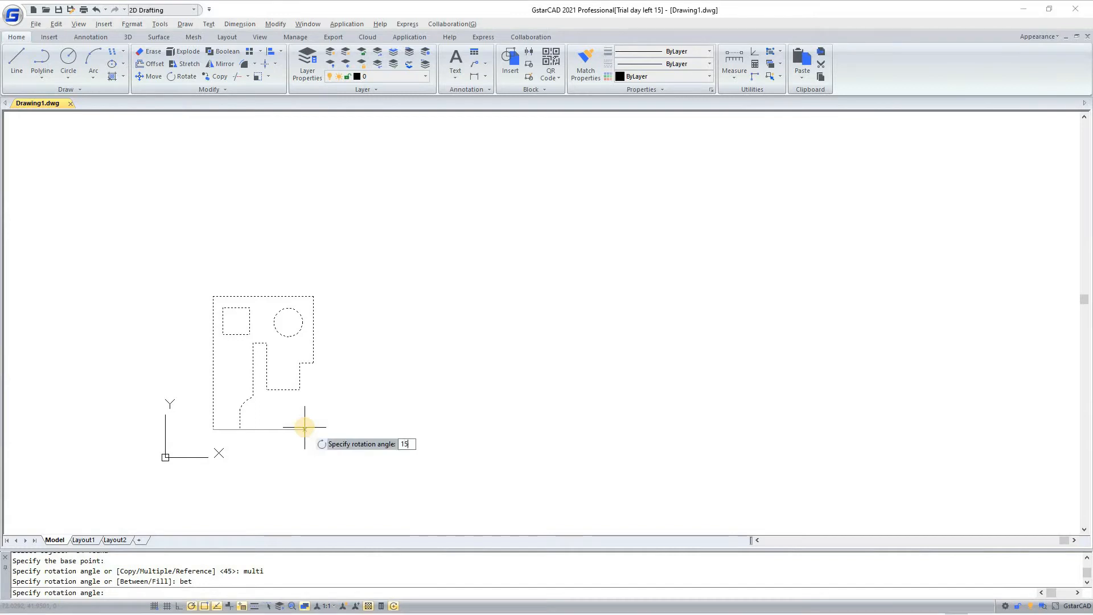
key("Return")
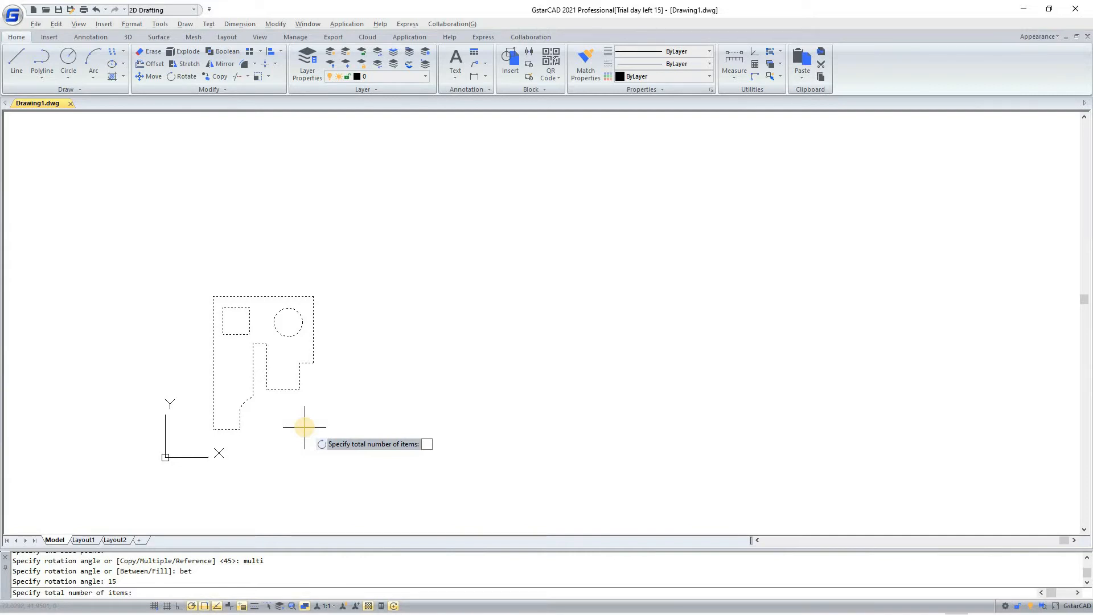
type("16")
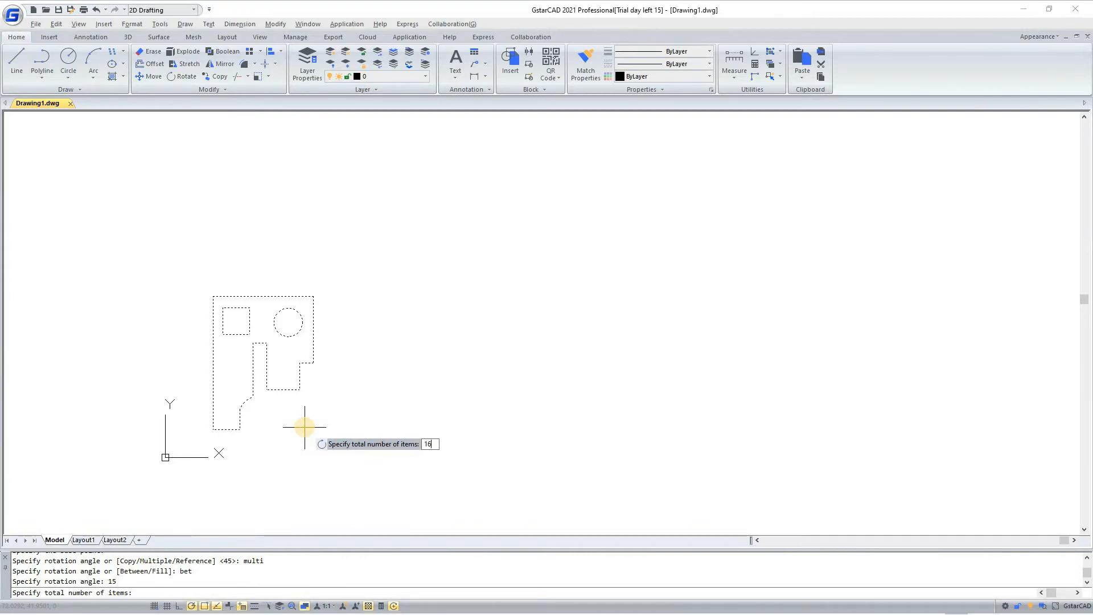
key("Return")
Undo the multiple rotation of the part and the view changes made after it
middle_click_drag(236, 336, 302, 320)
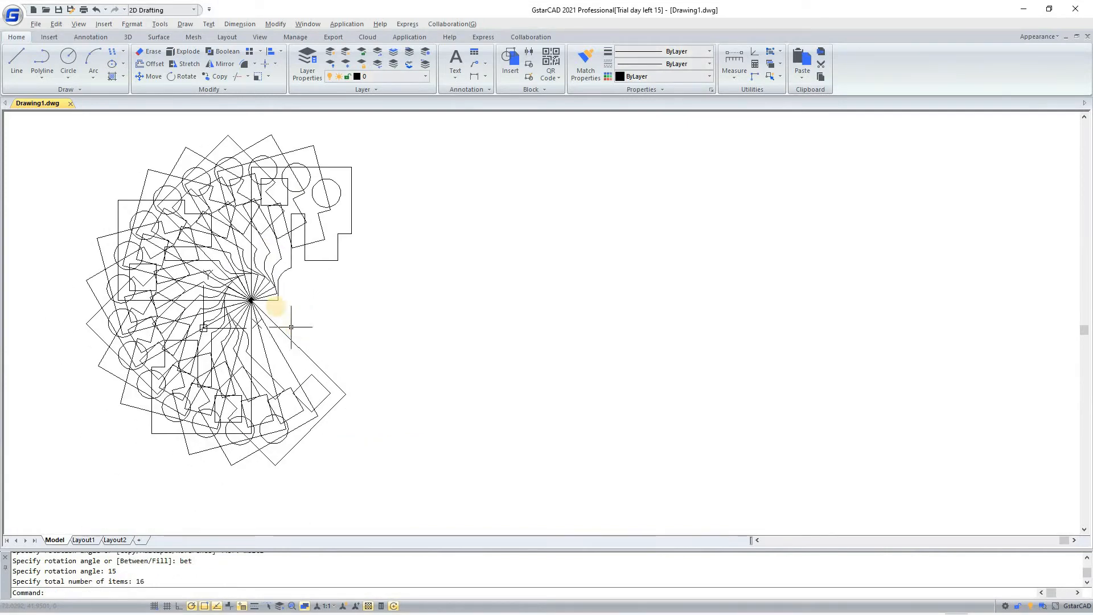
scroll(291, 325, "down", 1)
scroll(246, 300, "up", 1)
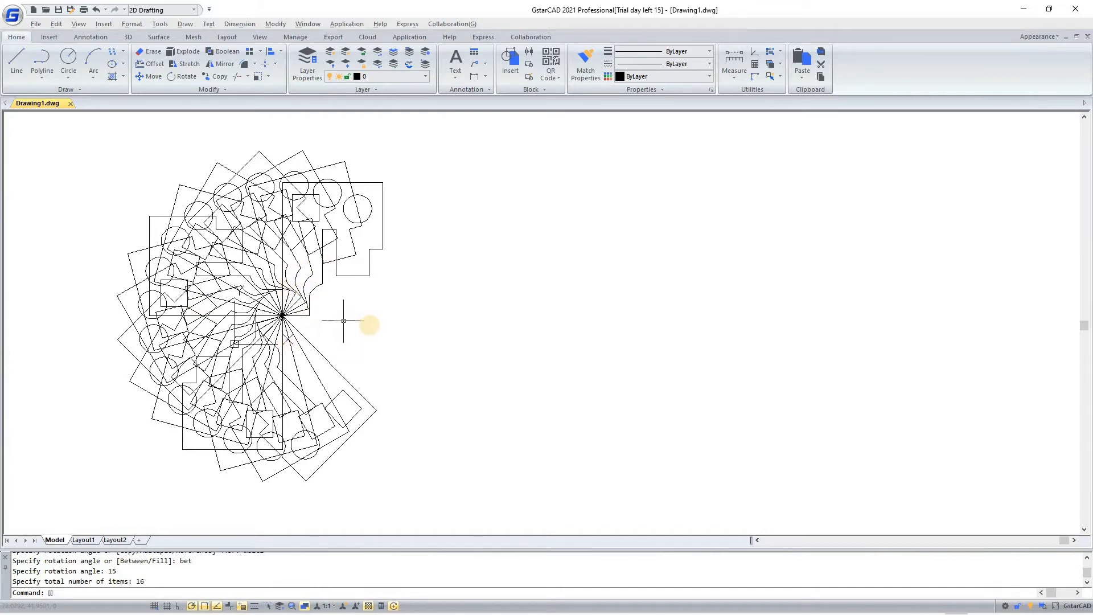
key("Escape")
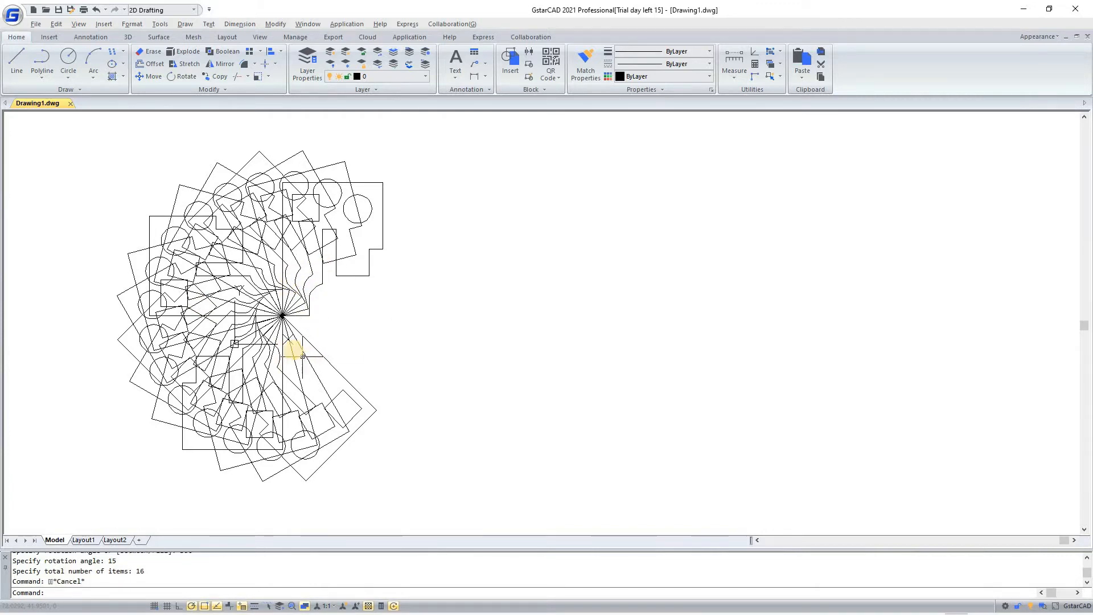
key("ctrl+z")
key("ctrl+z")
key("ctrl+z")
key("ctrl+z")
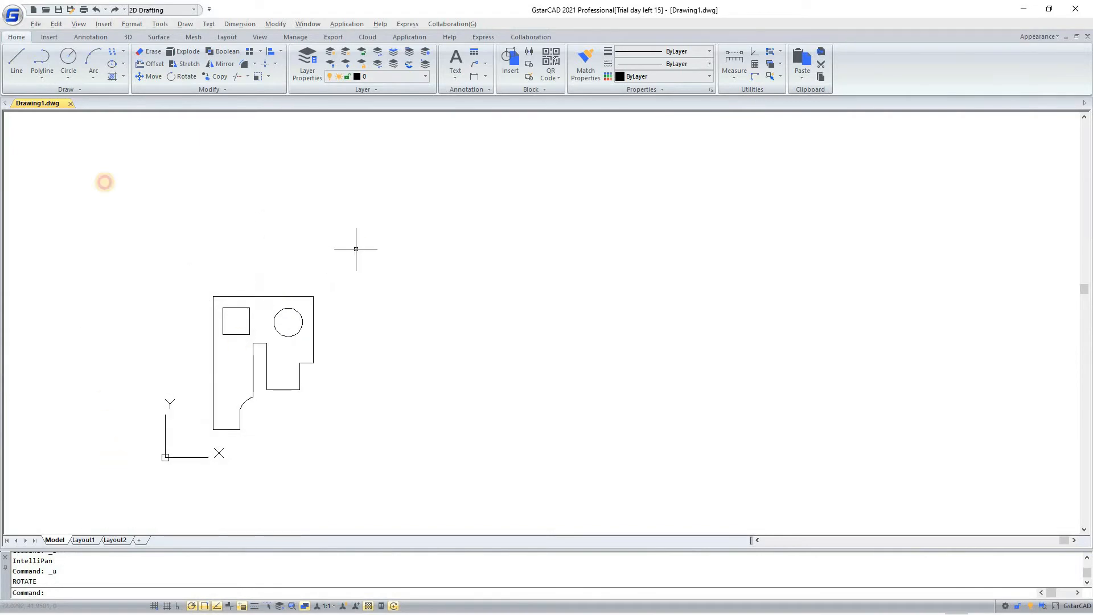
Rotate the whole part about its lower-left corner with the Reference option and a new angle of 15 degrees, and undo the rotation
left_click_drag(357, 246, 122, 453)
left_click(180, 84)
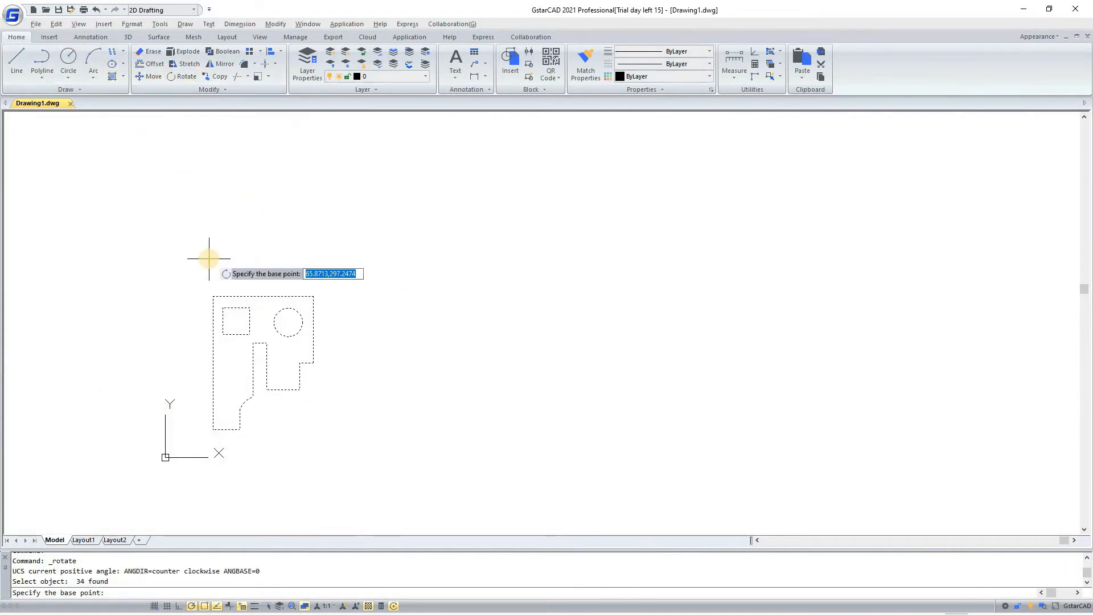
left_click(213, 429)
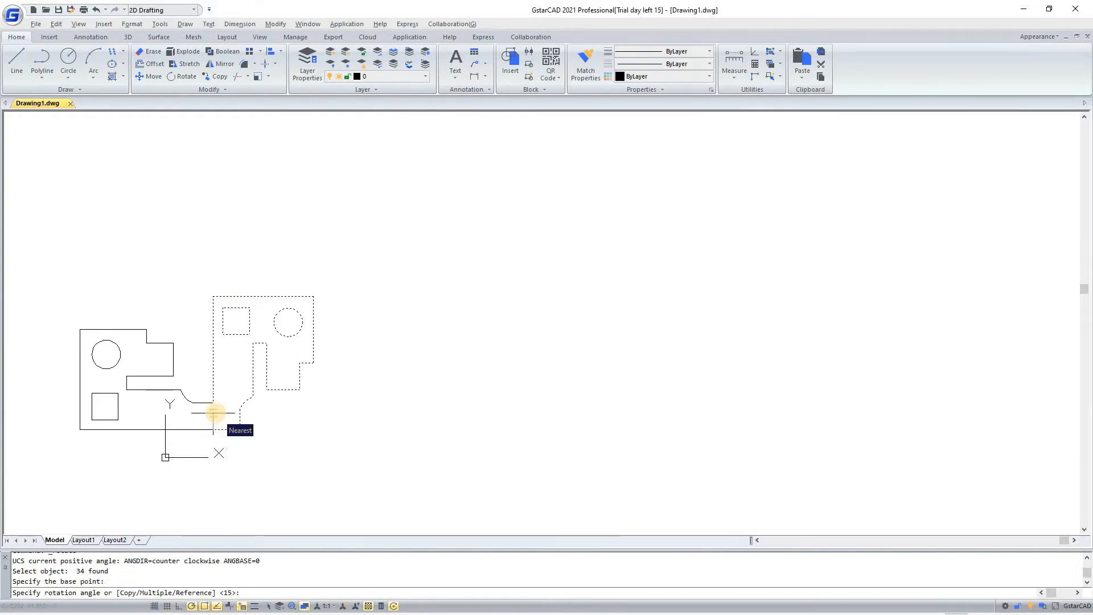
type("re")
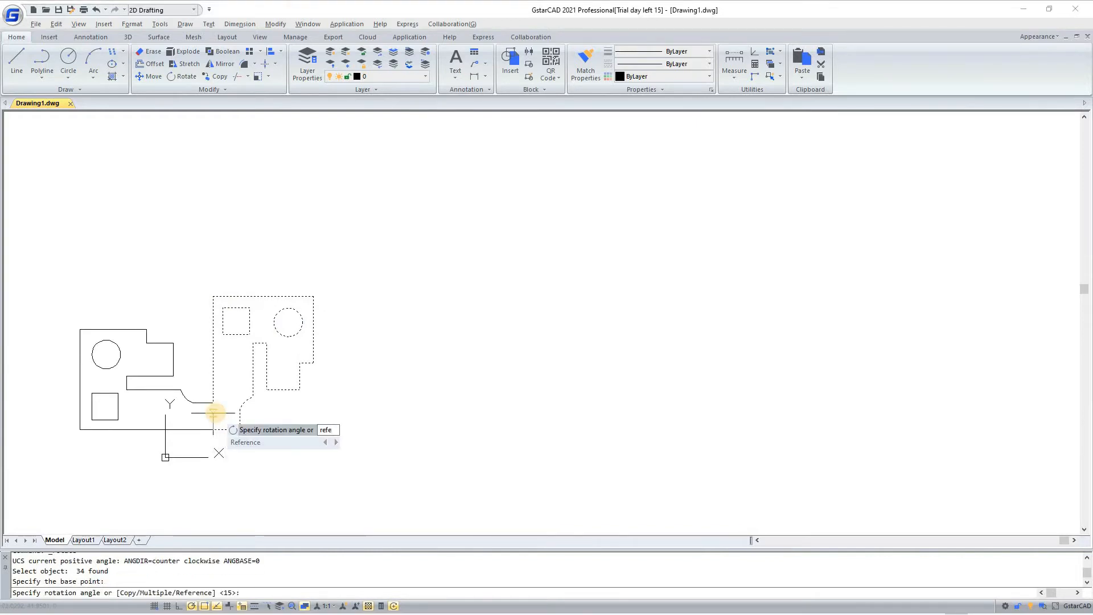
type("fe")
key("Return")
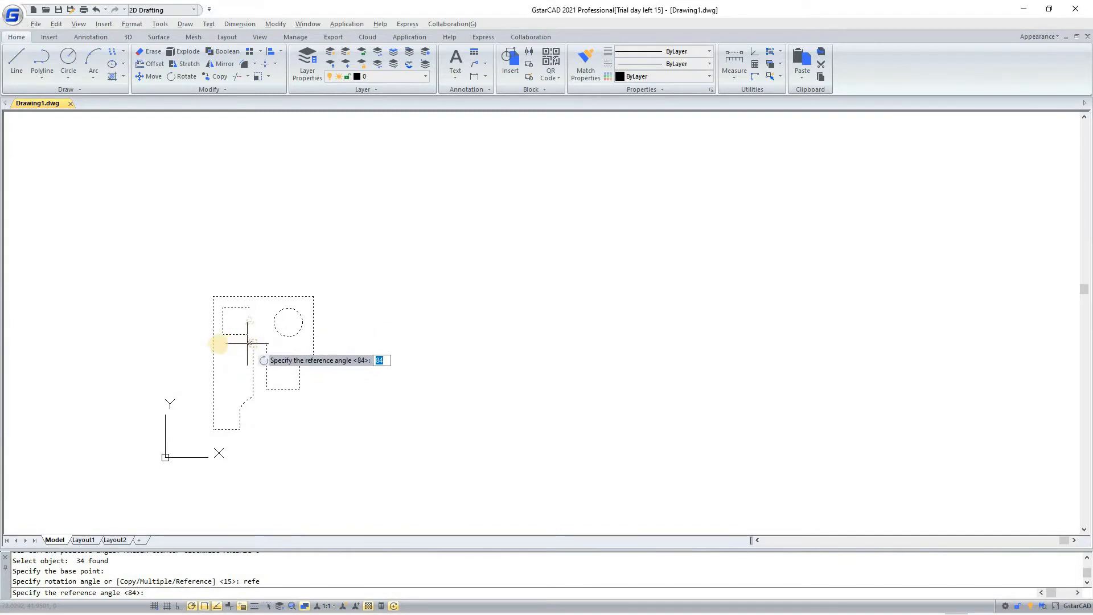
left_click(249, 308)
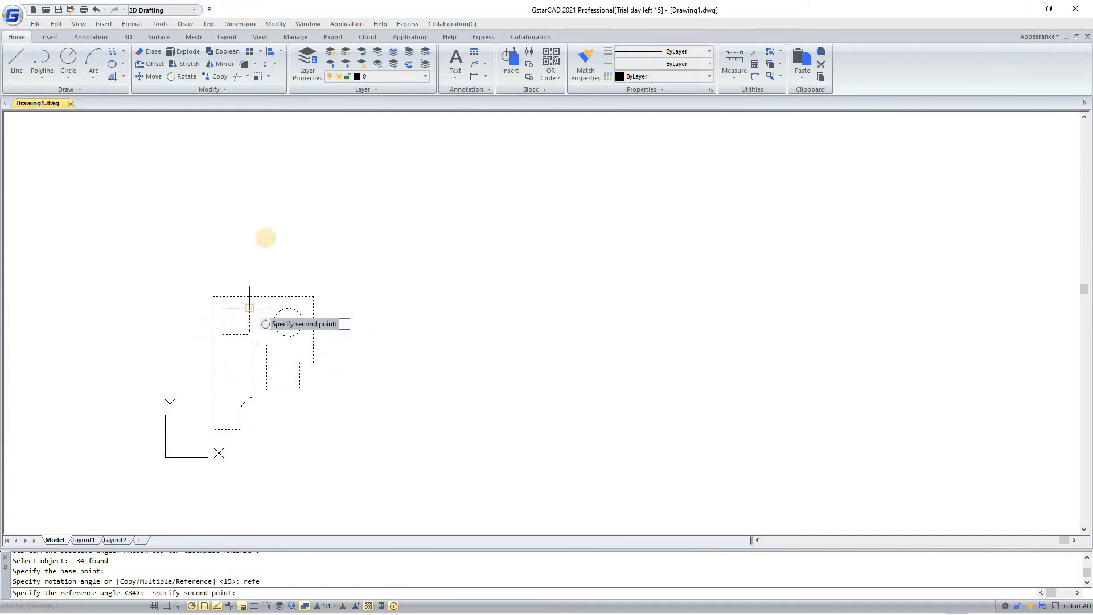
left_click(249, 307)
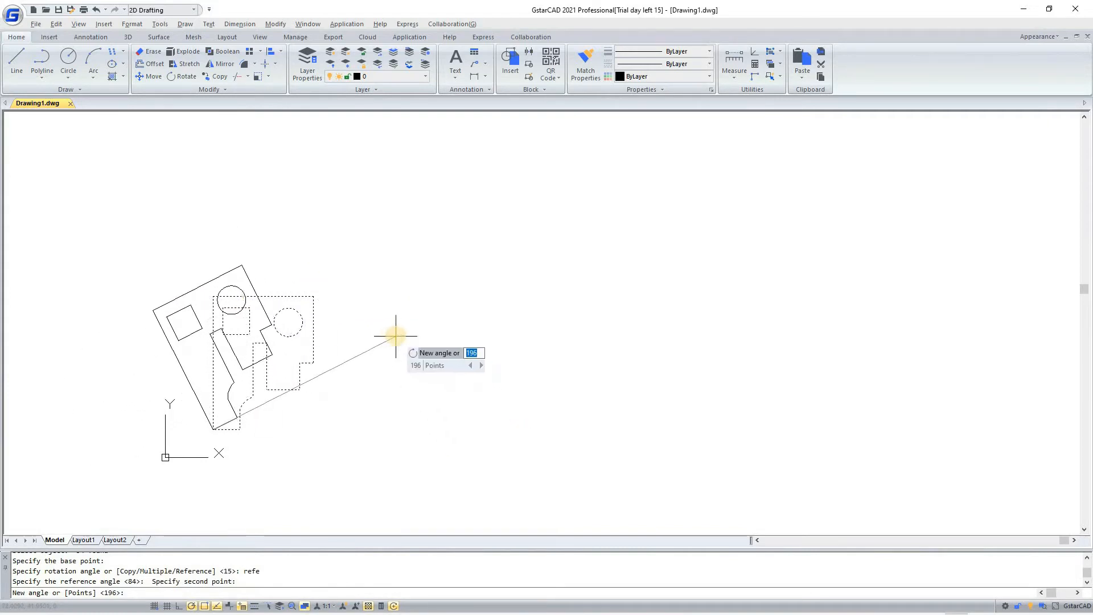
type("15")
key("Return")
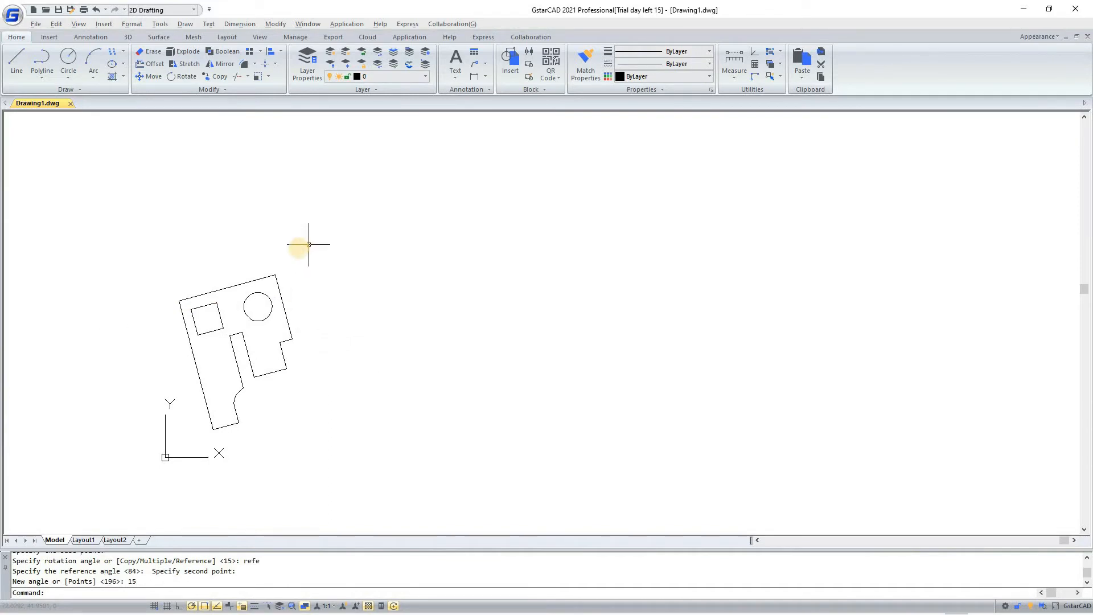
key("ctrl+z")
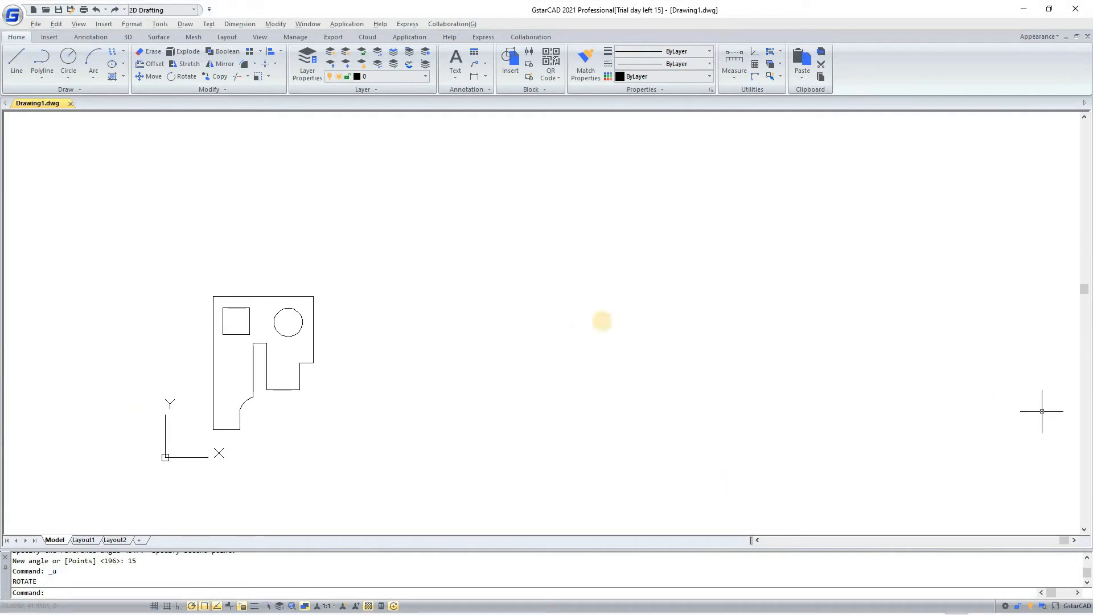
left_click(493, 316)
left_click(320, 350)
middle_click_drag(328, 278, 318, 245)
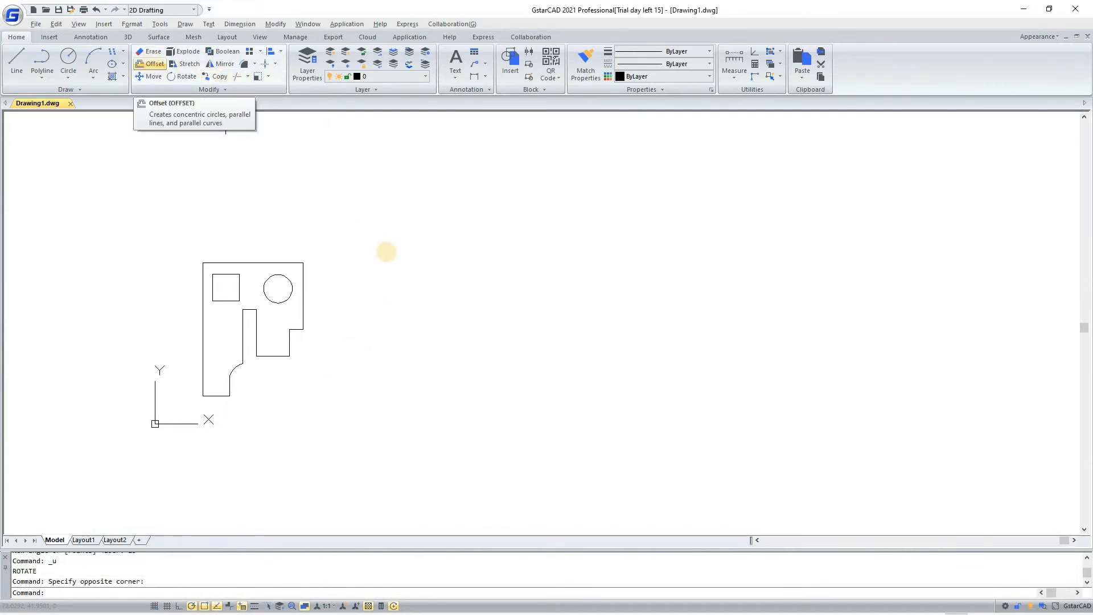
Offset the part's top edge and left edge inward at a distance of 20
type("off")
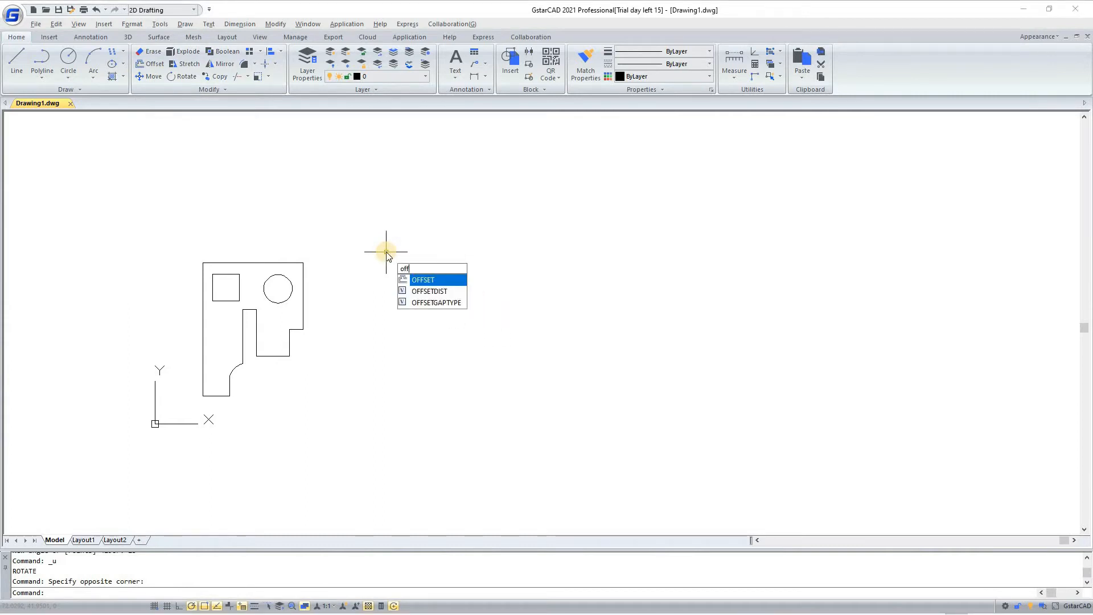
key("Return")
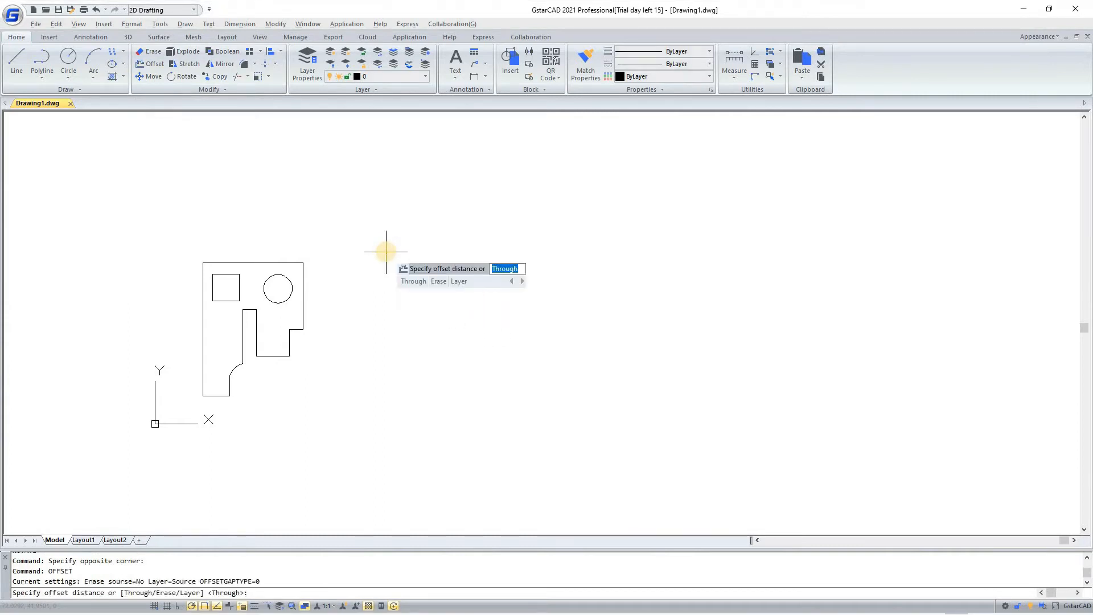
scroll(202, 339, "up", 2)
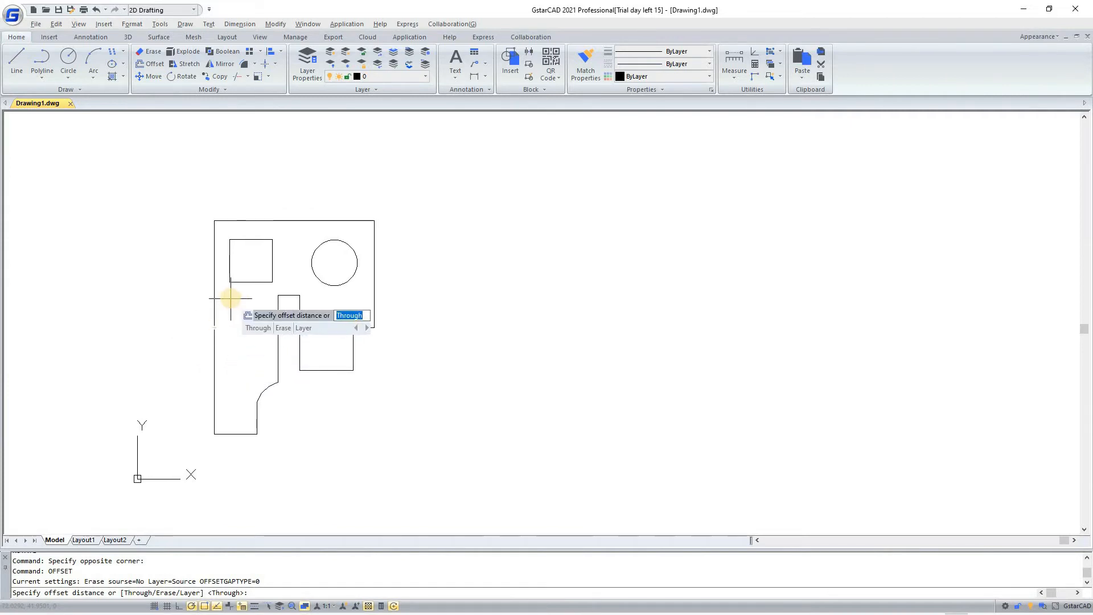
type("15")
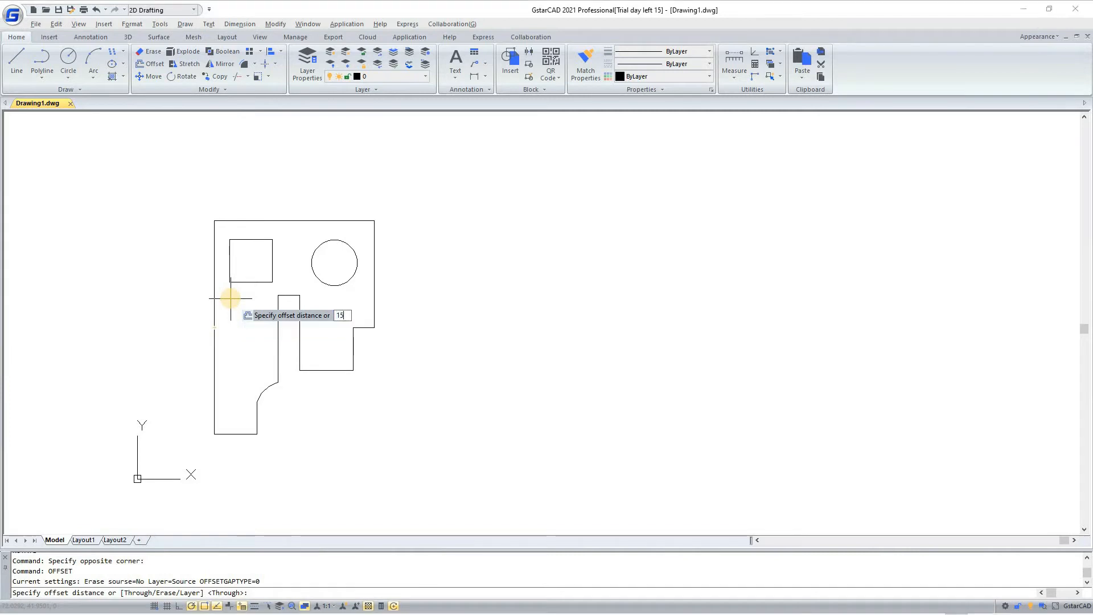
key("BackSpace")
key("BackSpace")
type("20")
key("Return")
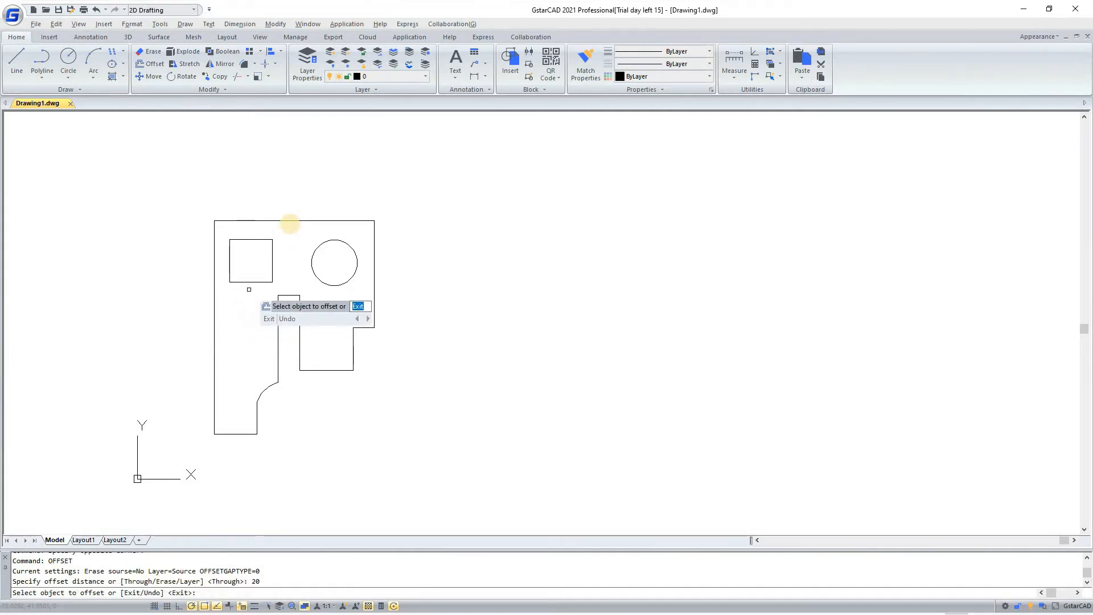
left_click(293, 220)
scroll(293, 225, "up", 5)
left_click(313, 285)
scroll(348, 269, "down", 2)
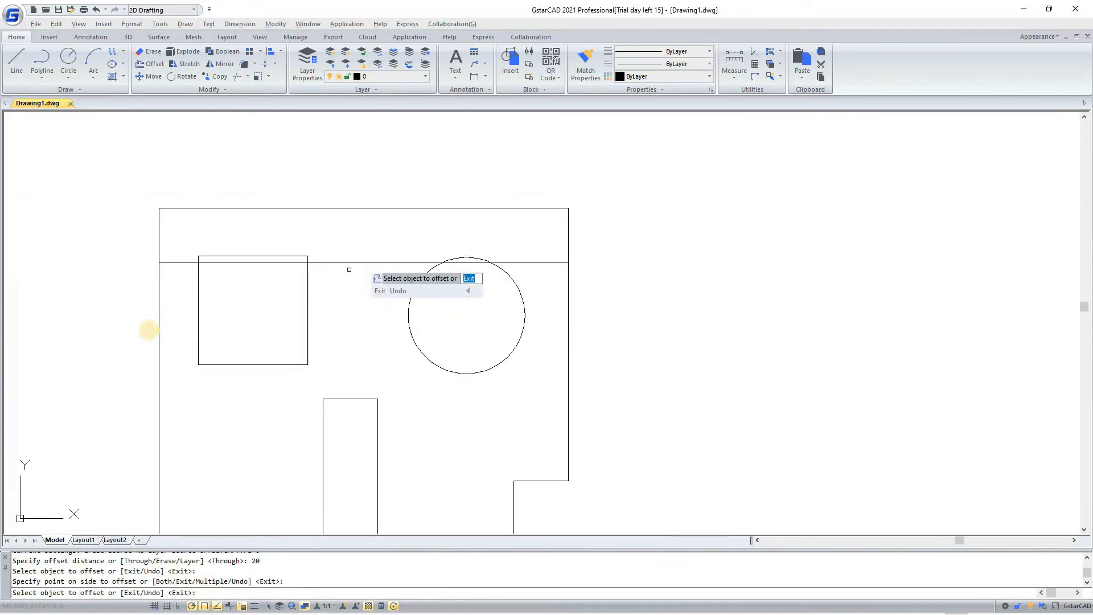
left_click(159, 334)
left_click(247, 410)
scroll(325, 444, "down", 4)
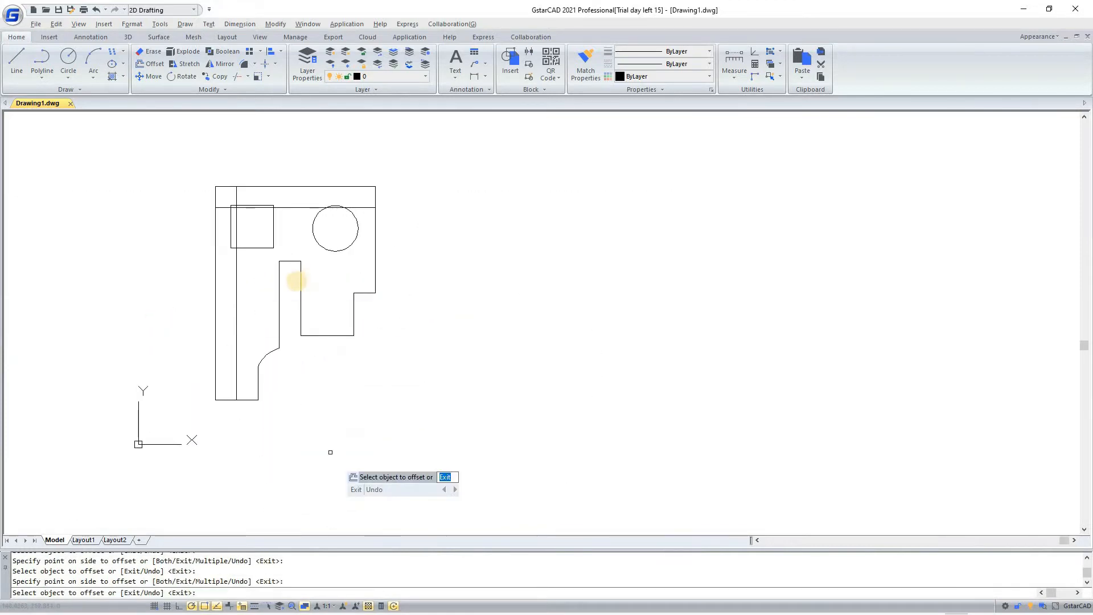
Offset the part's arc toward its upper left and its bottom edge upward, both at a distance of 20
scroll(297, 281, "up", 2)
left_click(238, 406)
left_click(209, 447)
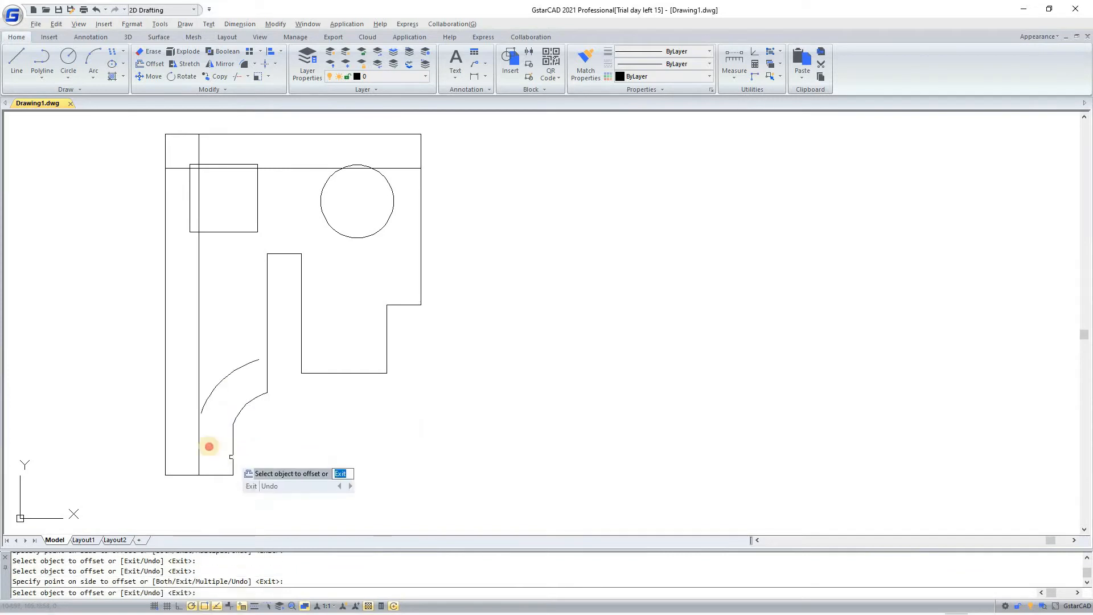
left_click(217, 474)
left_click(288, 310)
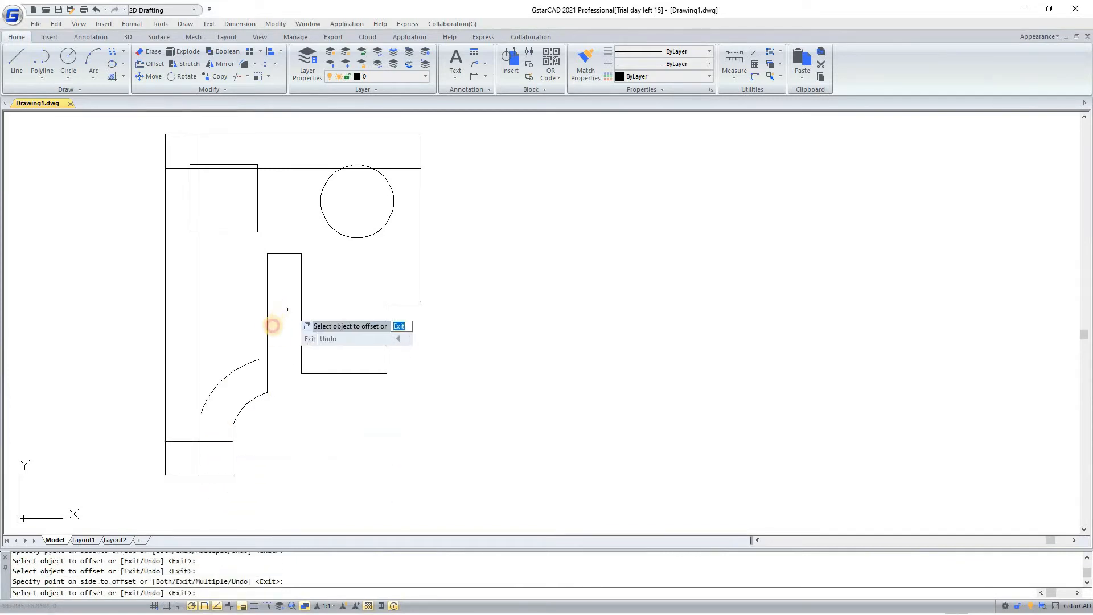
Offset the narrow slot's left edge outward and its top edge upward at a distance of 20, ending the Offset command
left_click(267, 335)
left_click(261, 335)
left_click(280, 253)
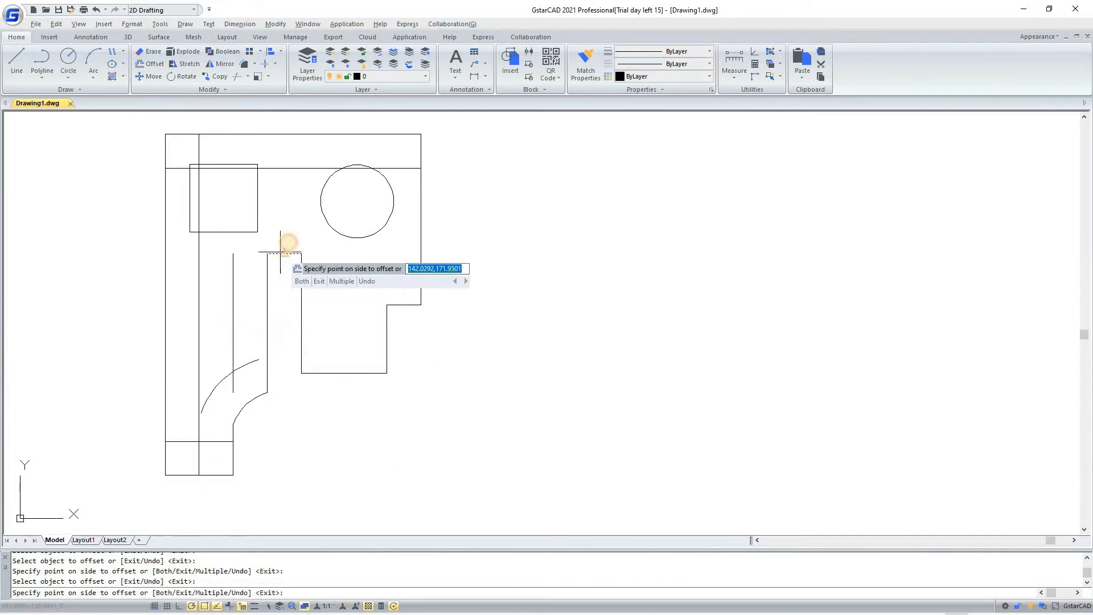
left_click(279, 234)
scroll(188, 245, "down", 3)
key("Return")
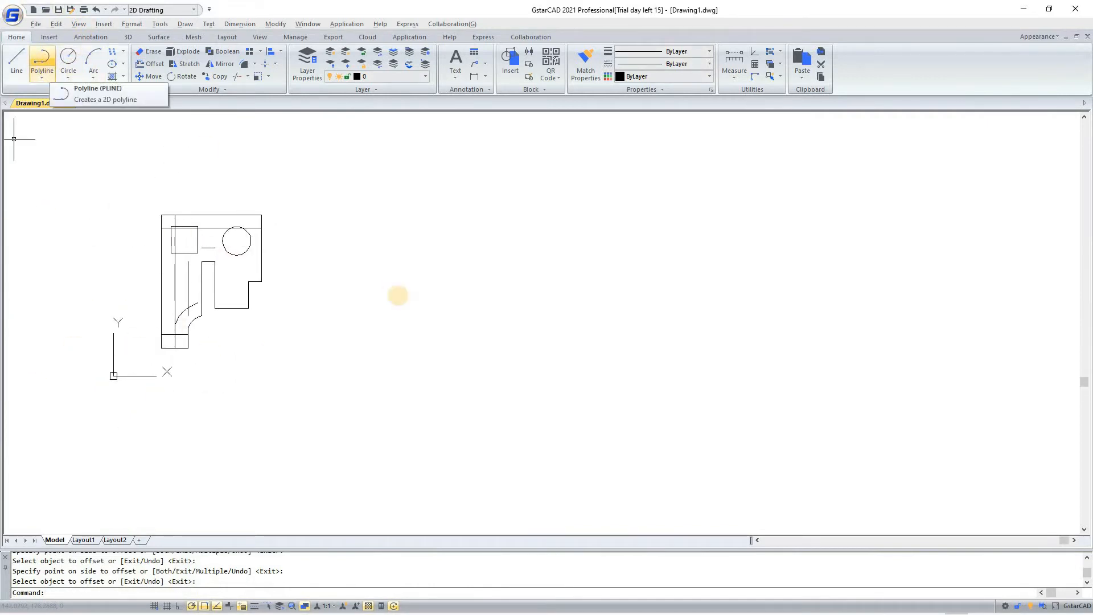
Draw a closed, irregular six-corner polyline outline to the right of the part
left_click(42, 59)
left_click(330, 224)
left_click(331, 322)
left_click(456, 391)
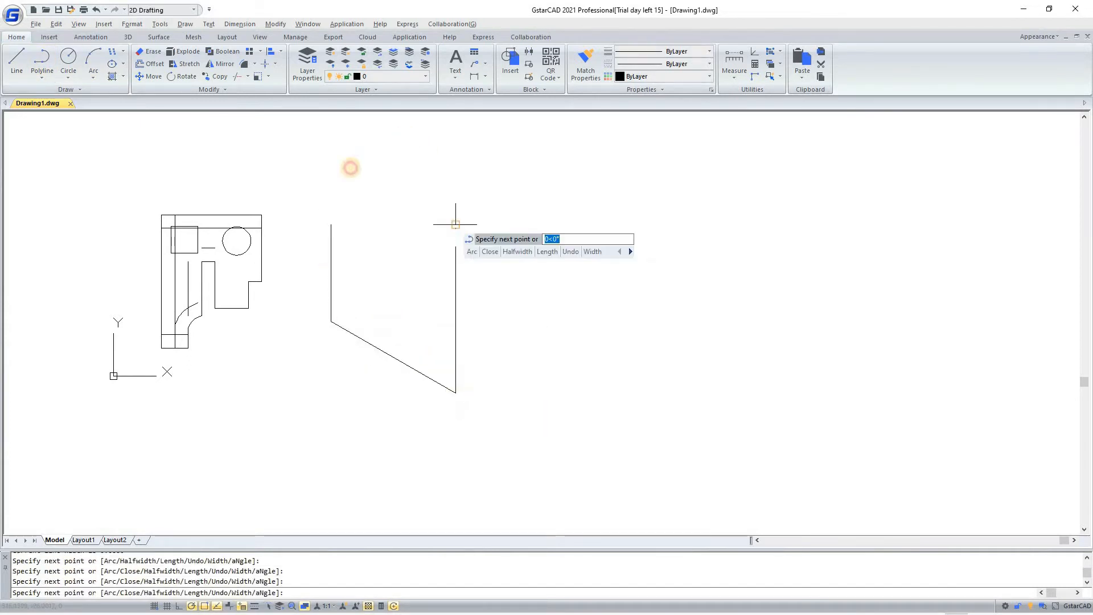
left_click(455, 224)
left_click(405, 137)
left_click(329, 203)
left_click(331, 224)
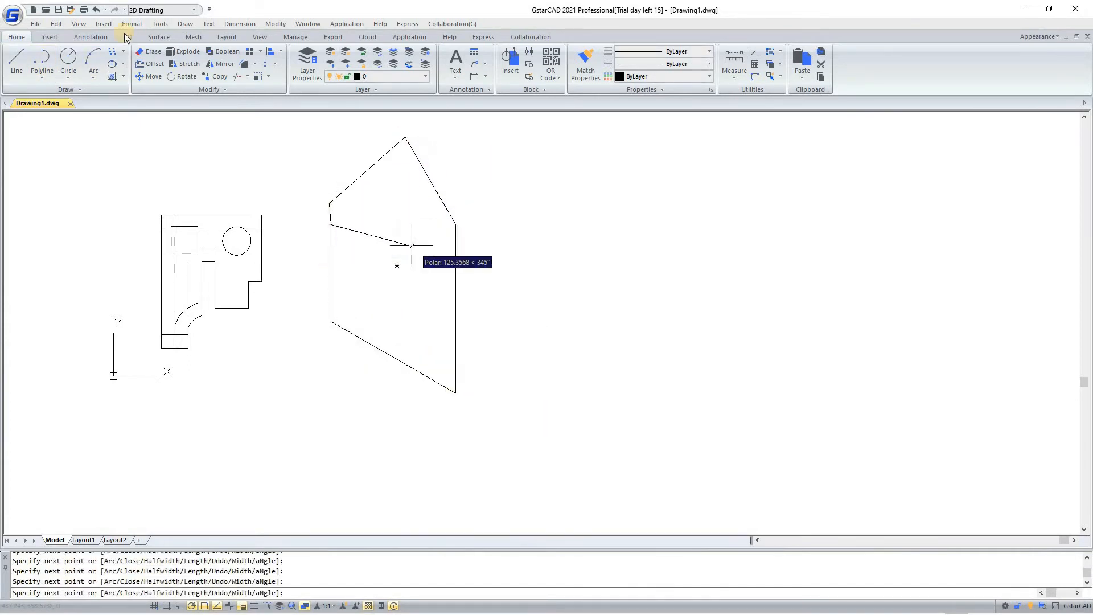
key("Return")
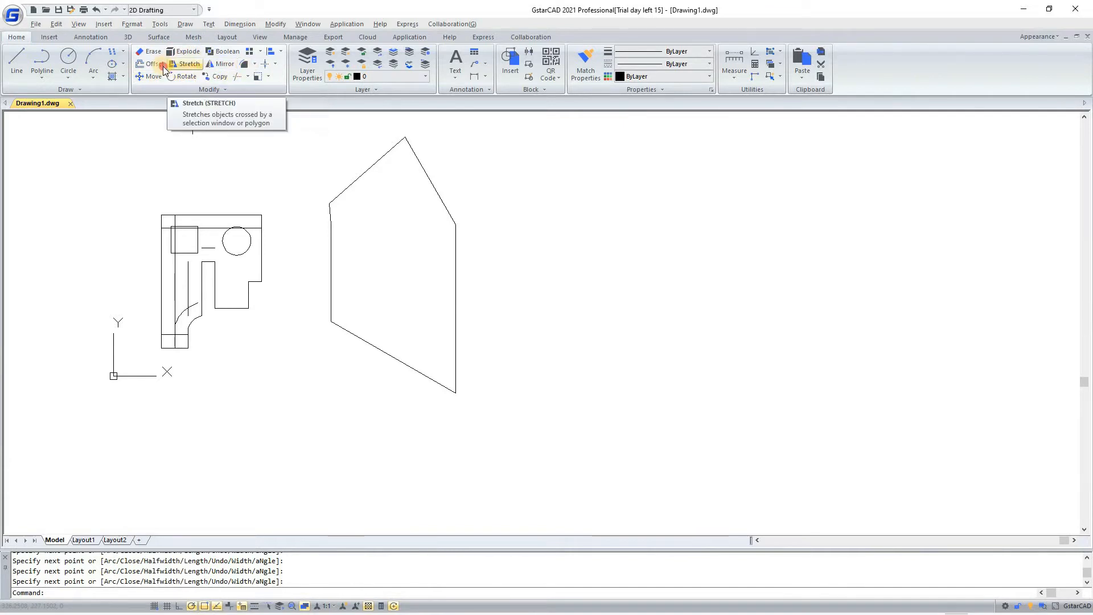
Offset the six-corner polyline inward at a distance of 50
left_click(162, 65)
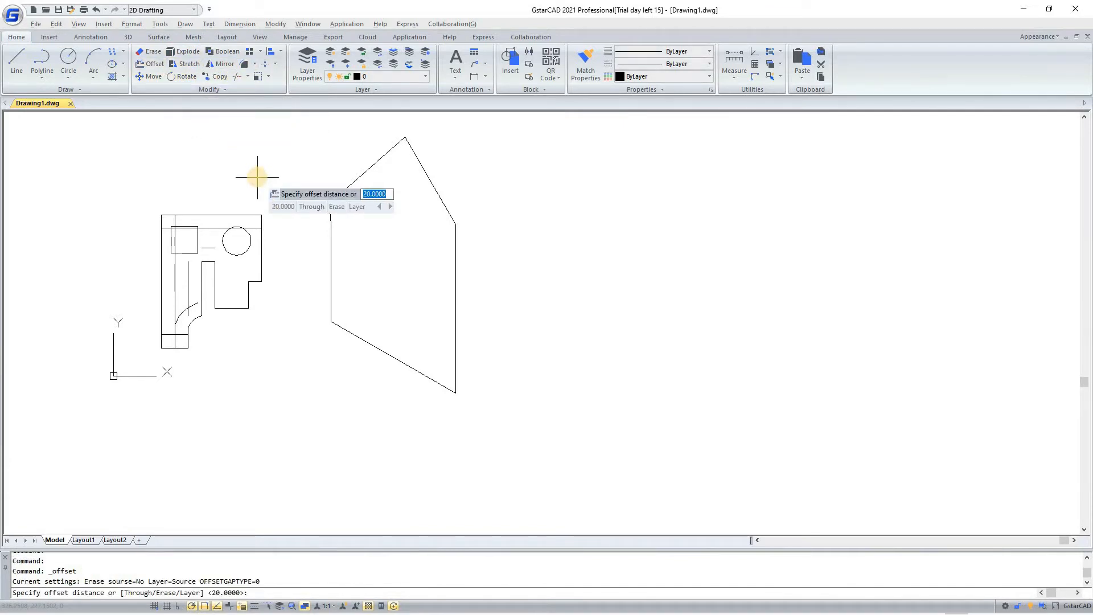
type("50")
key("Return")
left_click(349, 186)
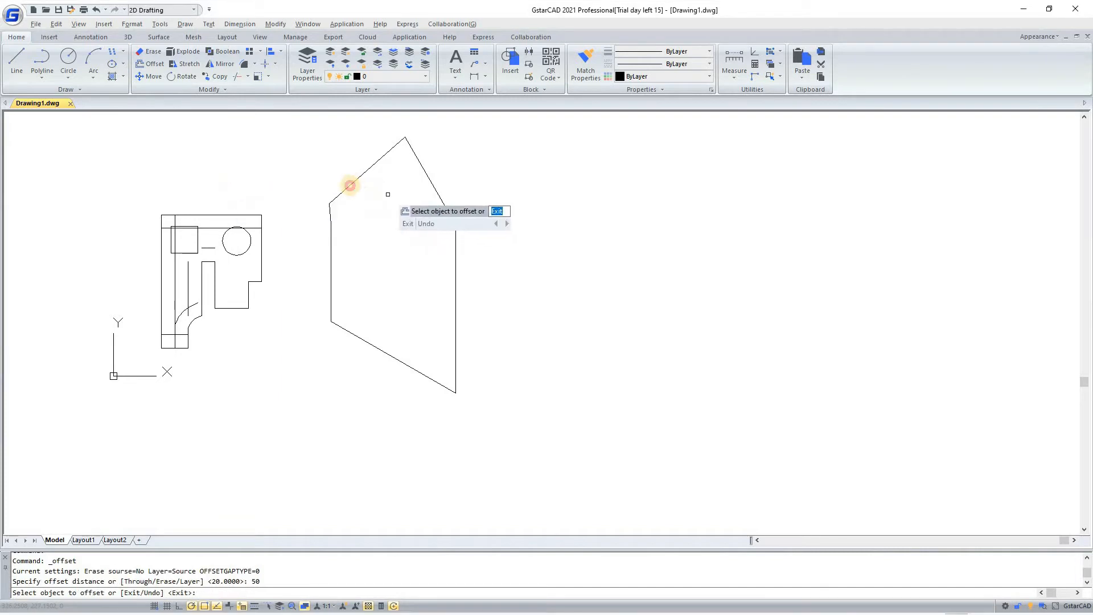
left_click(372, 250)
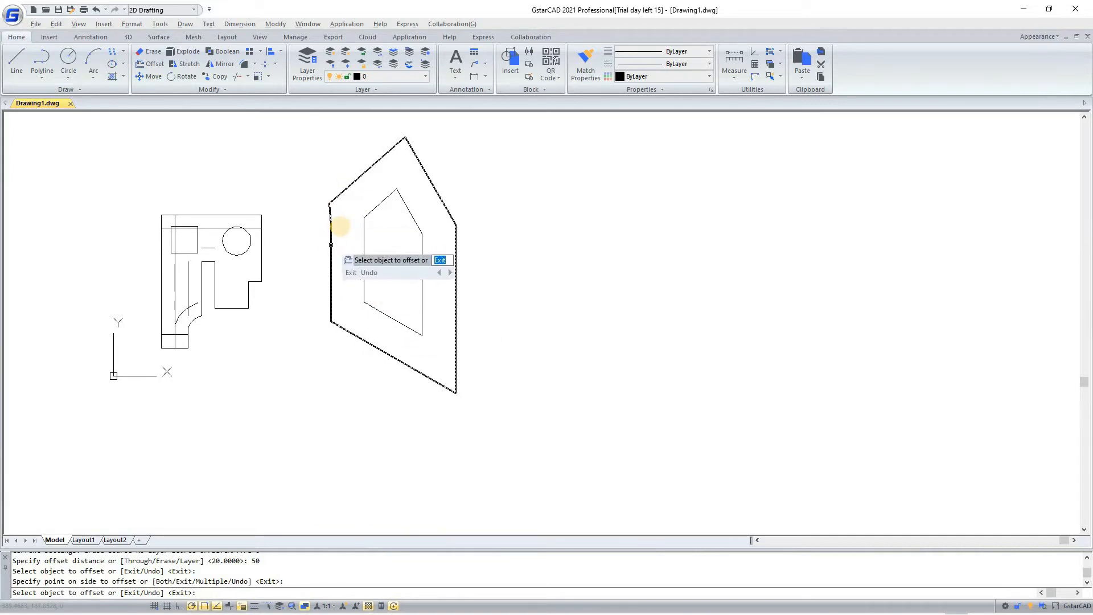
key("Return")
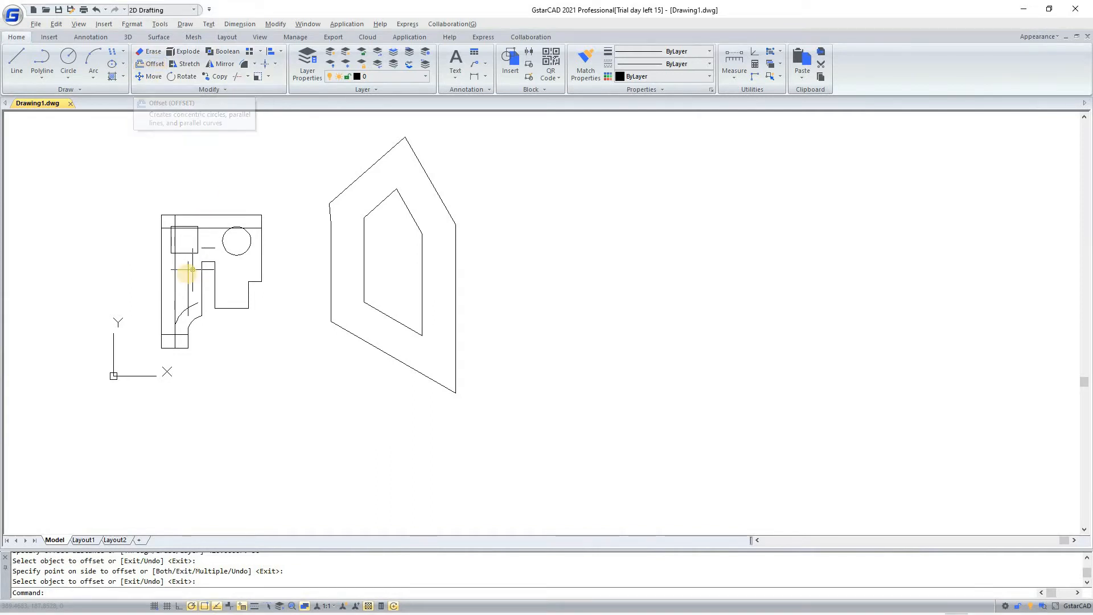
Copy the part with all its offset lines to the right of the polyline, about 550 units away
scroll(192, 269, "up", 3)
left_click(367, 164)
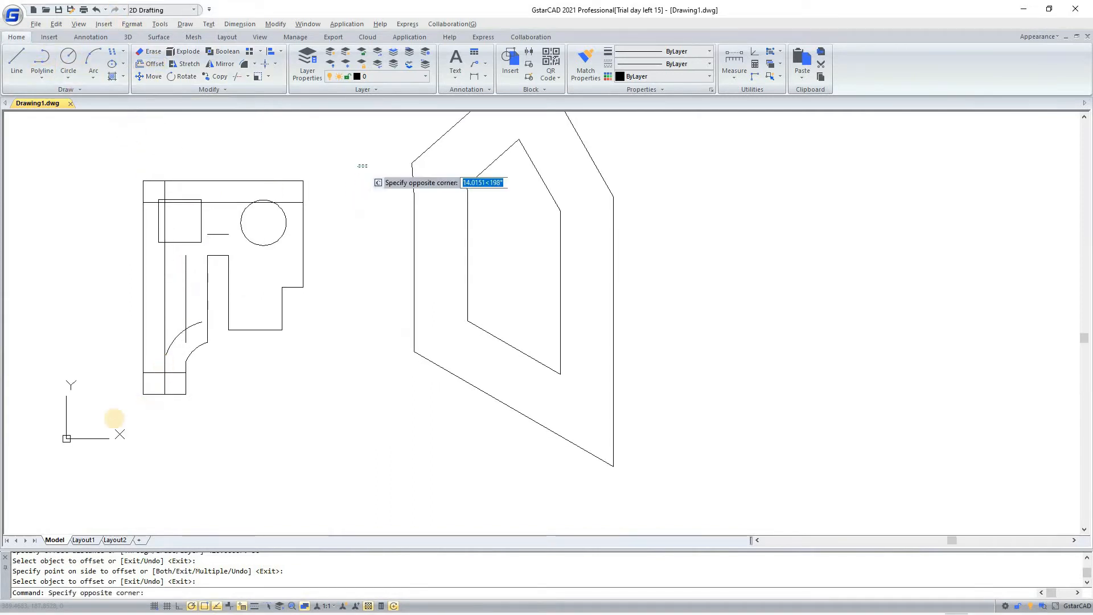
left_click(113, 420)
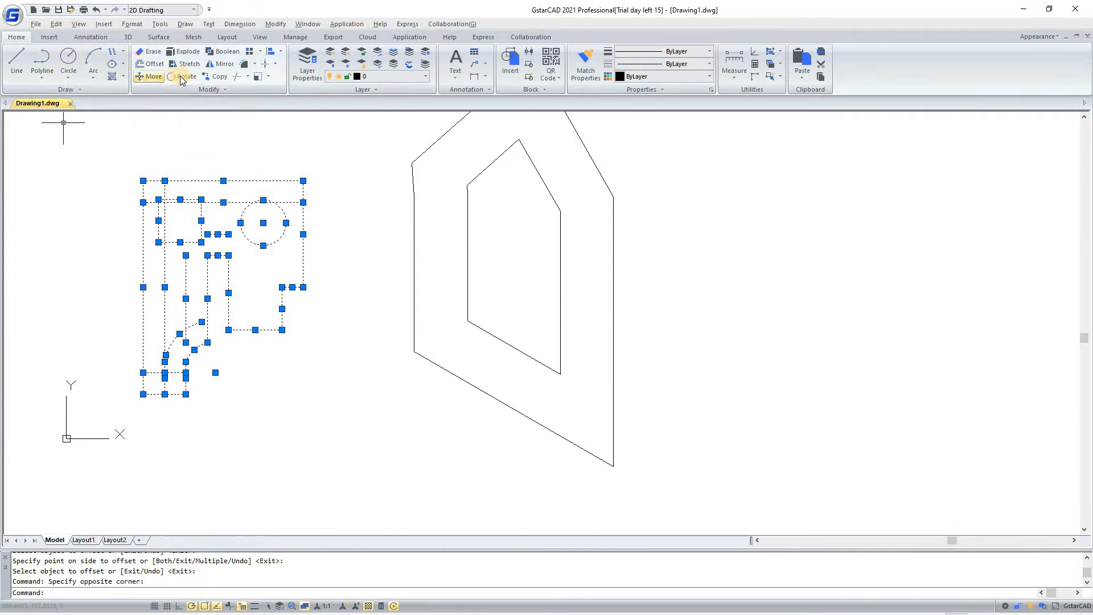
left_click(218, 76)
left_click(185, 262)
middle_click_drag(498, 246, 371, 242)
left_click(645, 229)
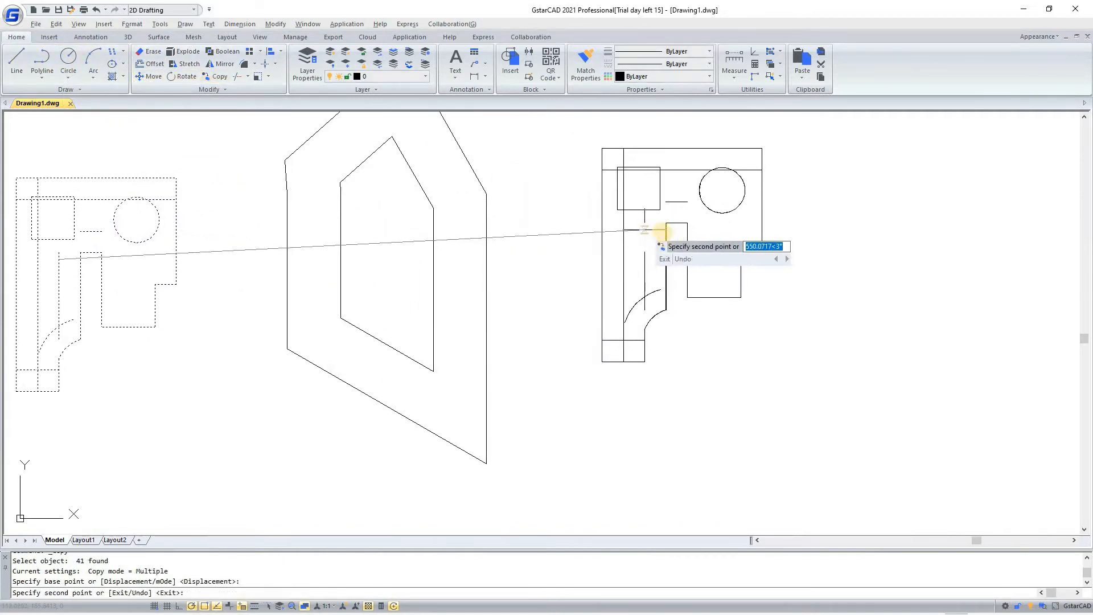
key("Escape")
Erase the offset vertical lines, the offset arc and the offset bottom line from the copied part
left_click(654, 224)
left_click(619, 324)
key("Delete")
left_click(630, 315)
left_click(618, 348)
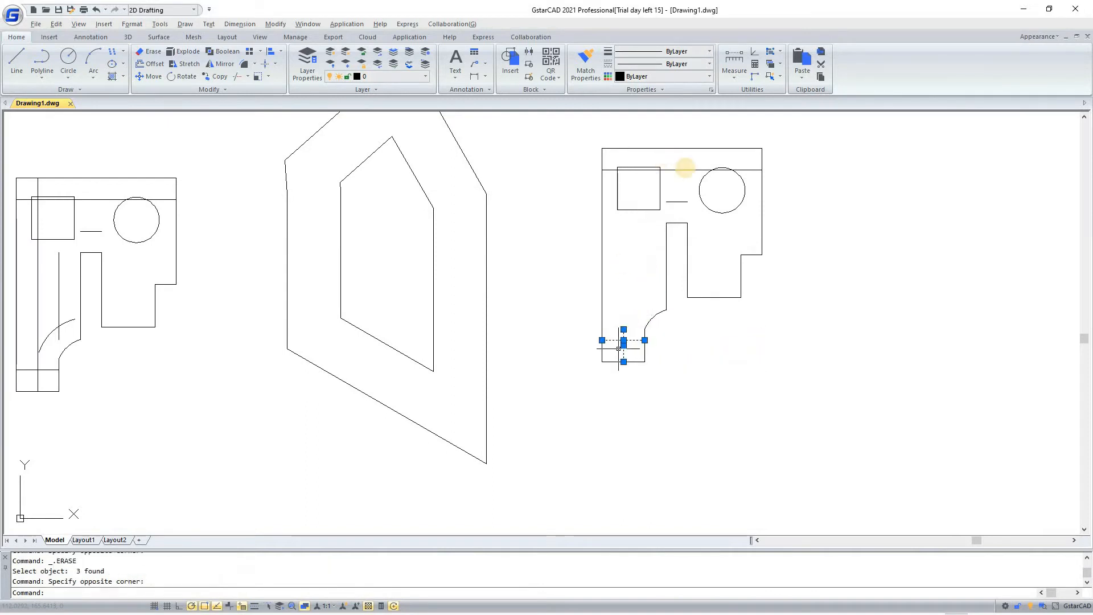
key("Delete")
Erase the offset horizontal lines, the square and the circle inside the upper area of the copied part
left_click(735, 160)
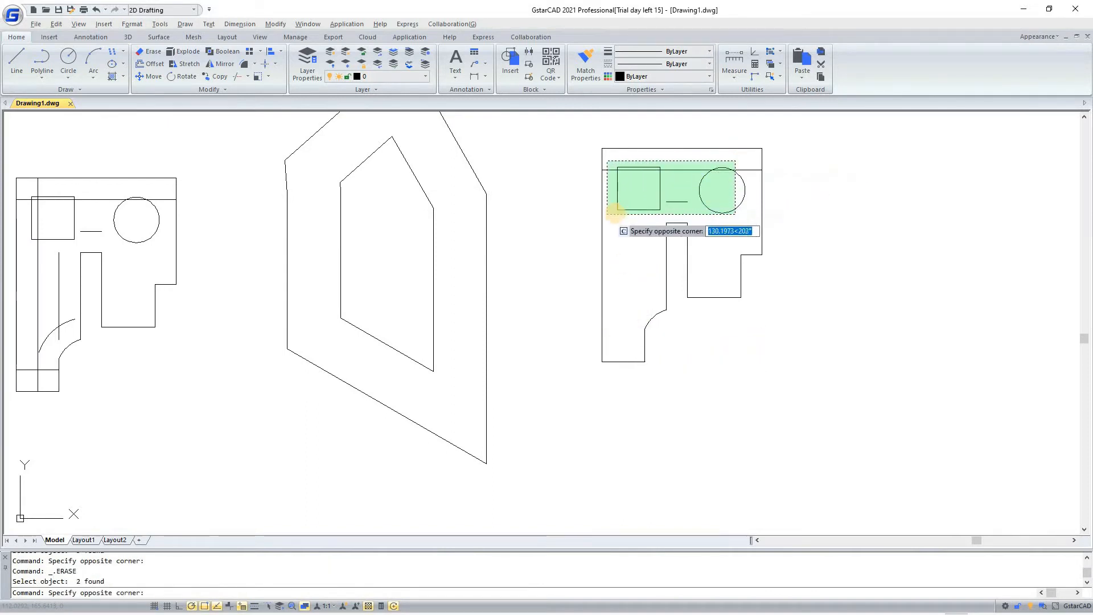
left_click(734, 161)
left_click(691, 161)
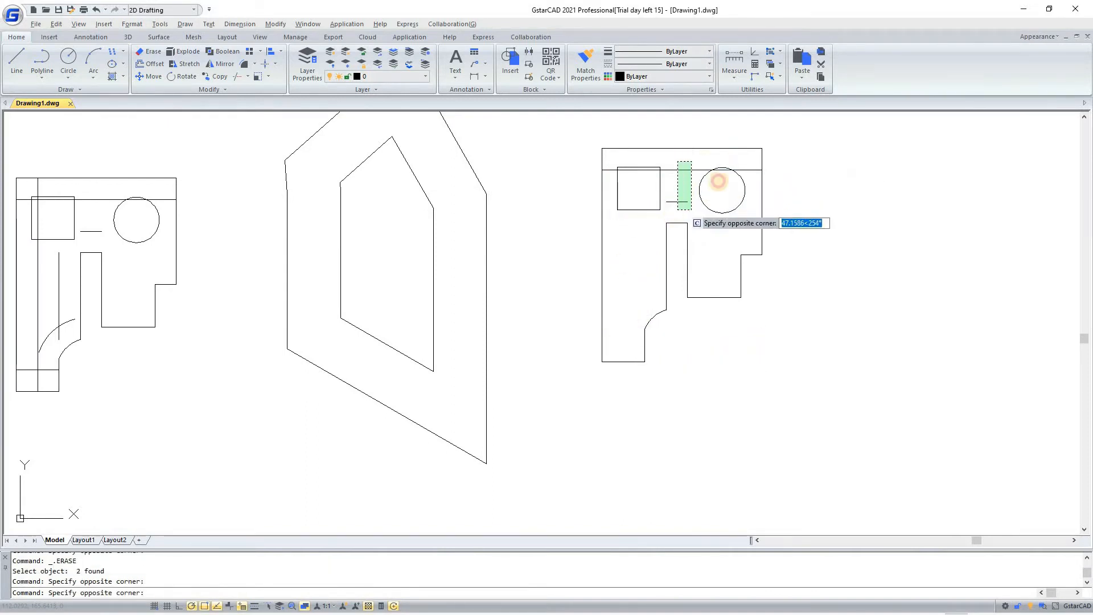
left_click(672, 210)
key("Delete")
left_click(736, 163)
left_click(639, 208)
key("Delete")
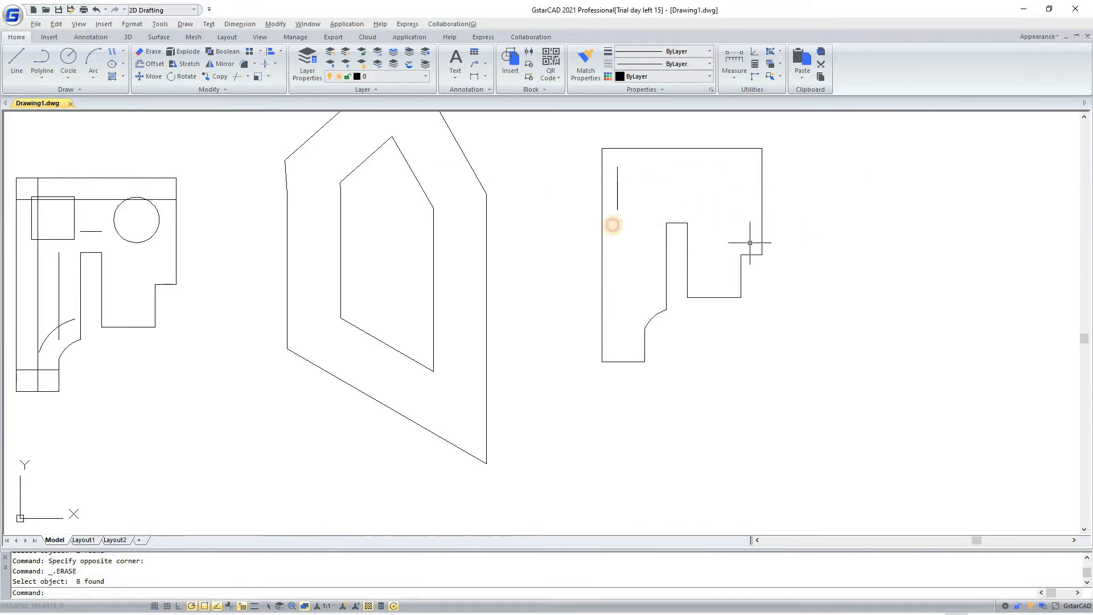
left_click(656, 165)
left_click(612, 234)
key("Delete")
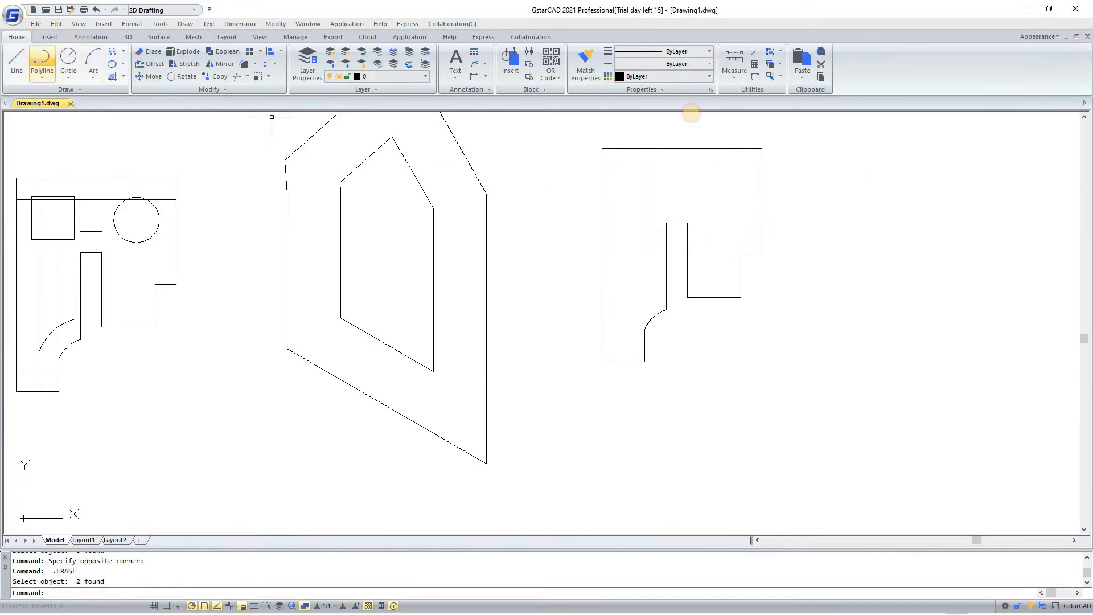
Trace the copied part's straight edges with a polyline, clockwise from the upper-left corner to the arc's upper end
left_click(42, 63)
left_click(601, 149)
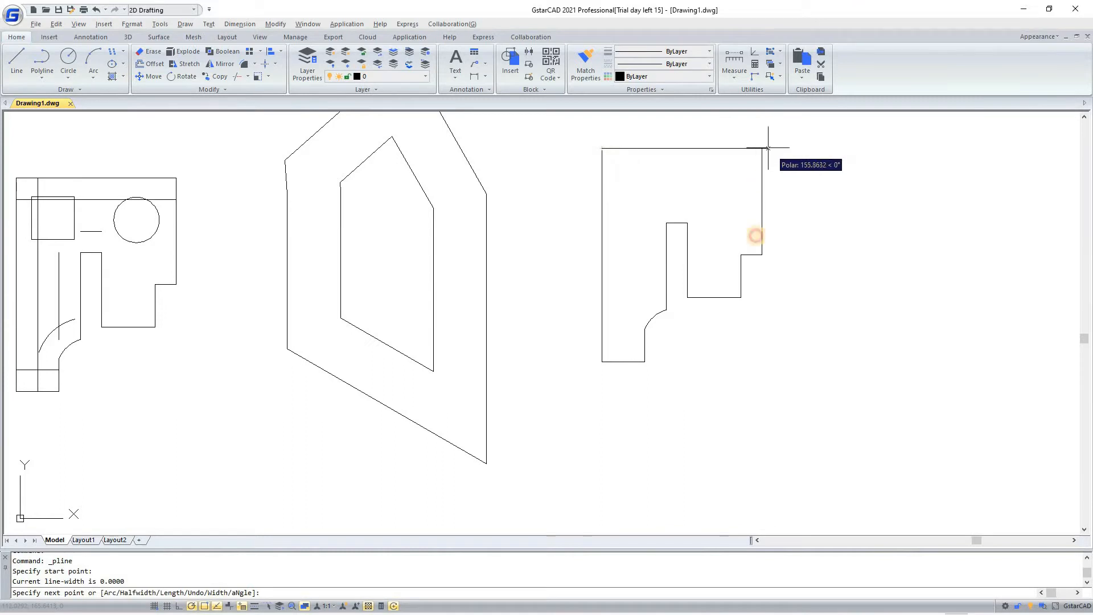
left_click(763, 148)
left_click(762, 255)
left_click(741, 254)
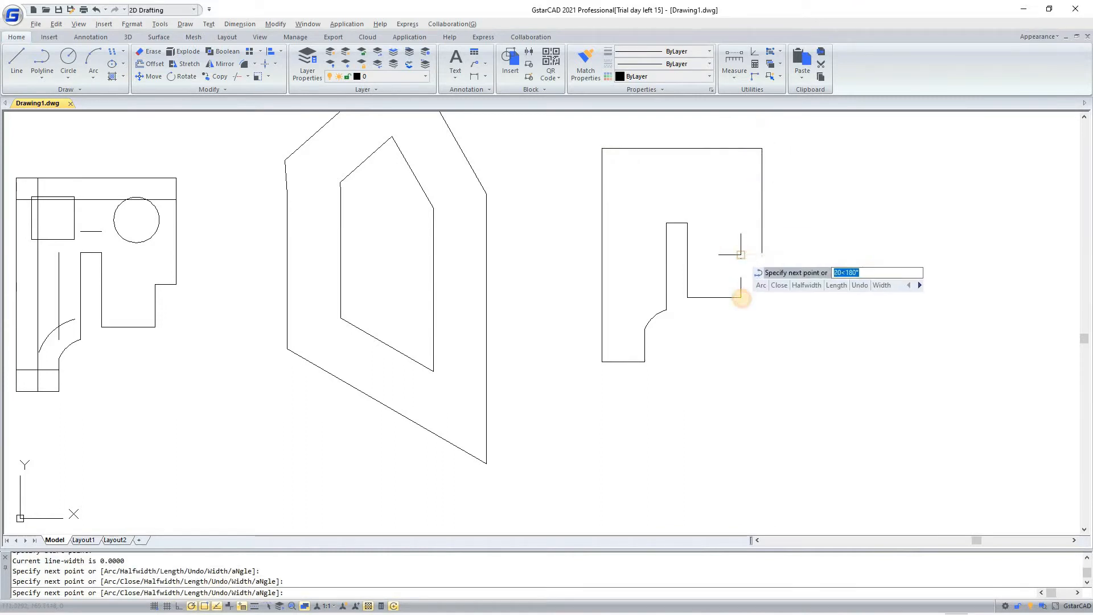
left_click(740, 296)
left_click(687, 296)
left_click(687, 222)
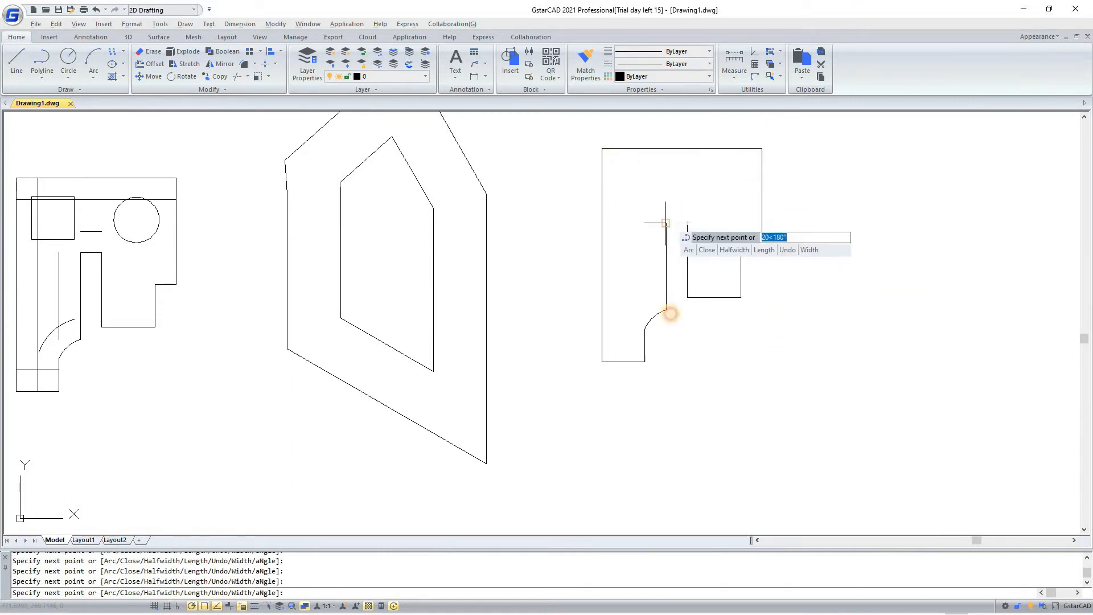
left_click(666, 223)
left_click(665, 310)
Continue the polyline with an arc segment ending at the lower endpoint of the part's arc
scroll(647, 329, "up", 2)
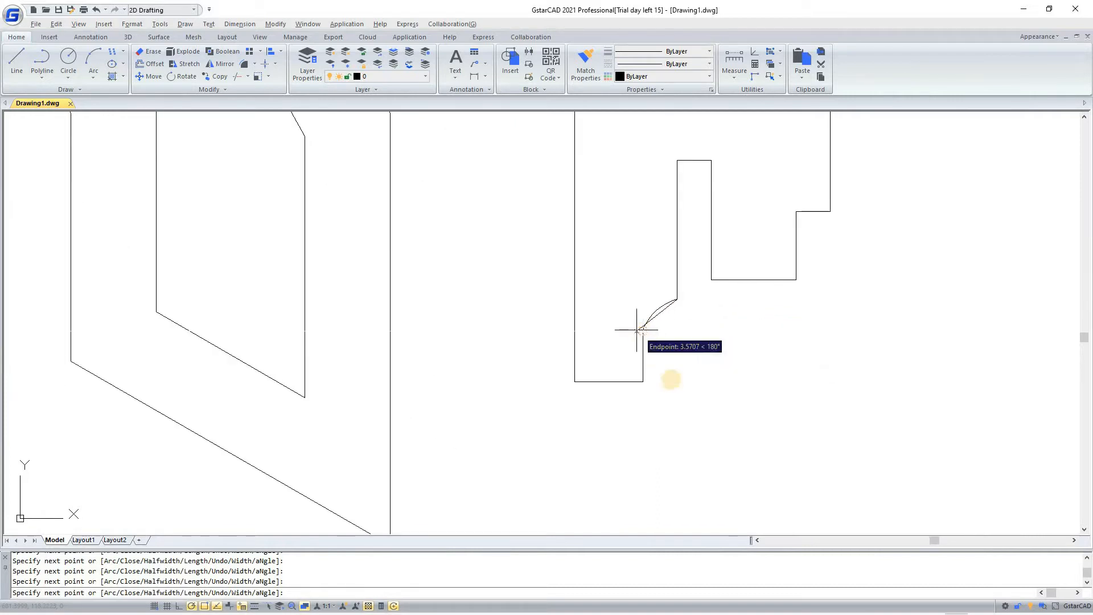
type("arc")
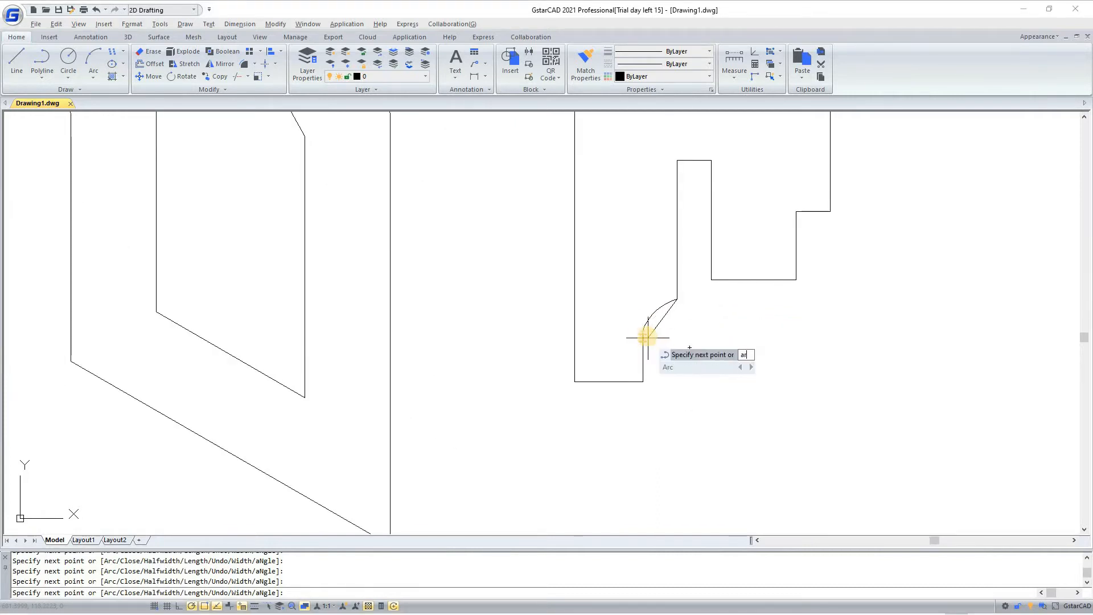
key("Return")
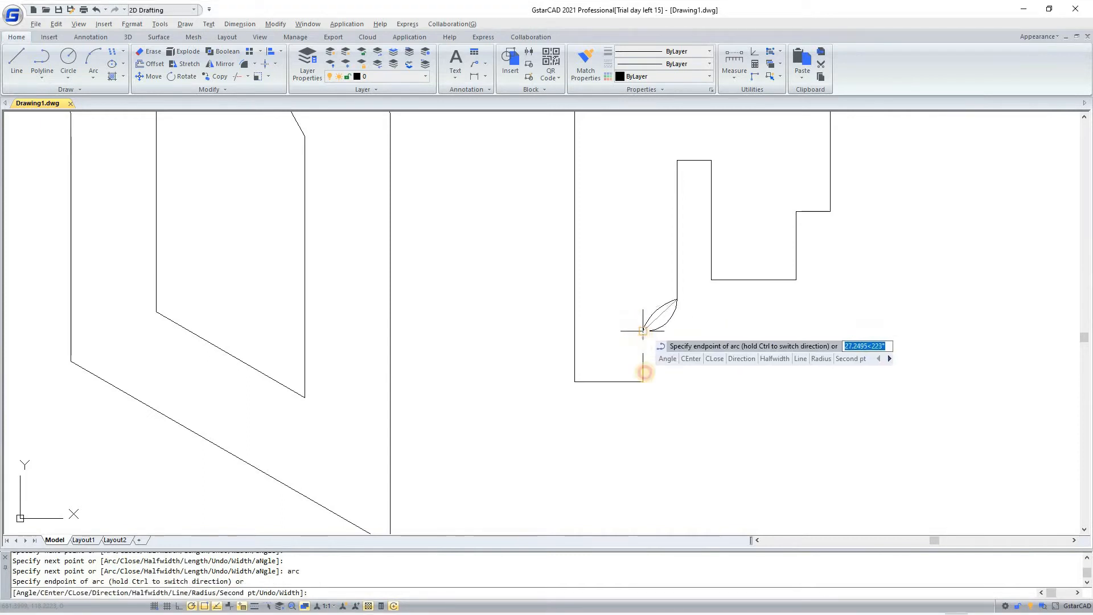
left_click(643, 330)
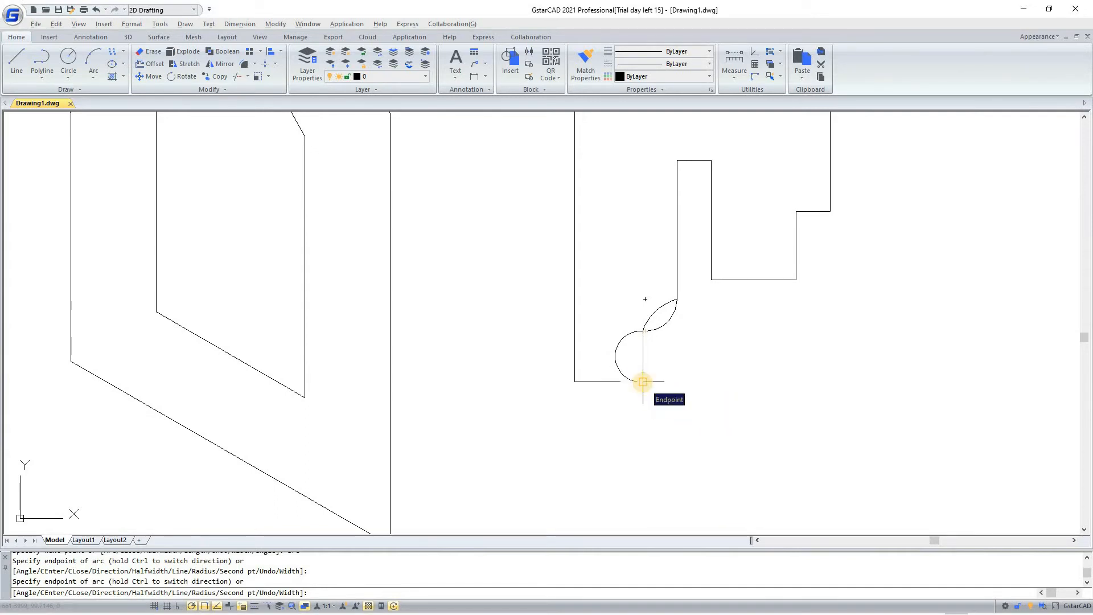
Switch the polyline back to line segments and trace the bottom and left edges back to the starting corner
type("l")
key("Return")
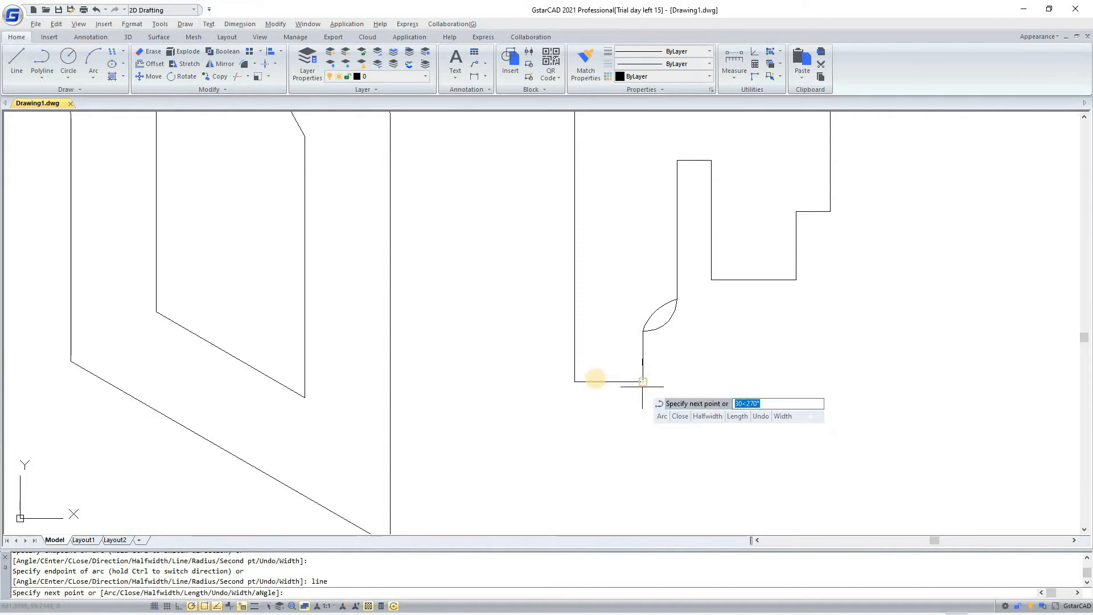
left_click(643, 382)
left_click(575, 381)
middle_click_drag(613, 245, 583, 359)
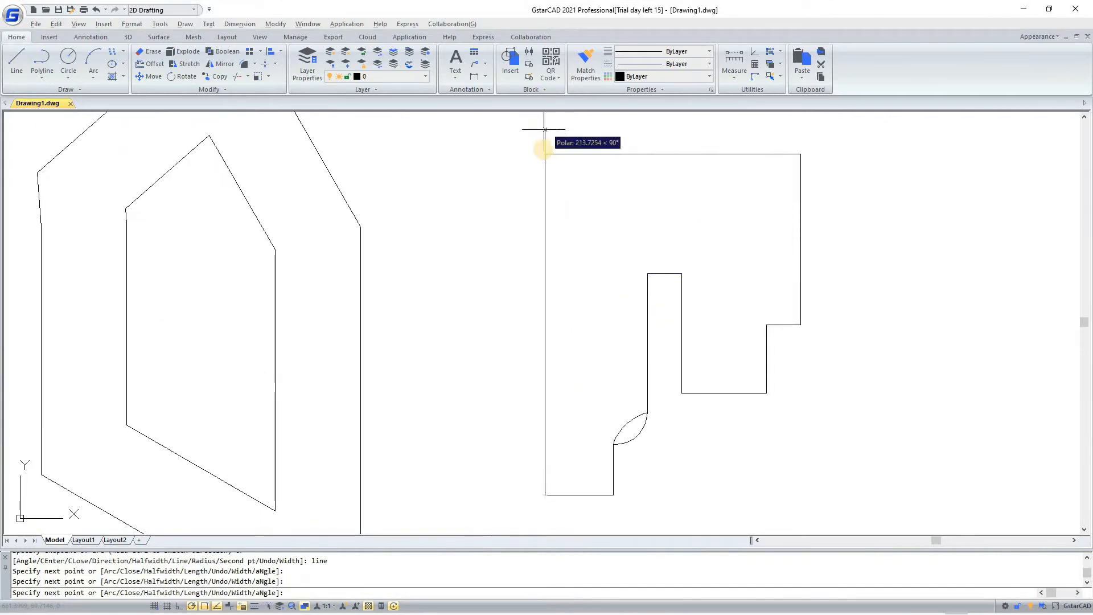
left_click(544, 154)
key("Return")
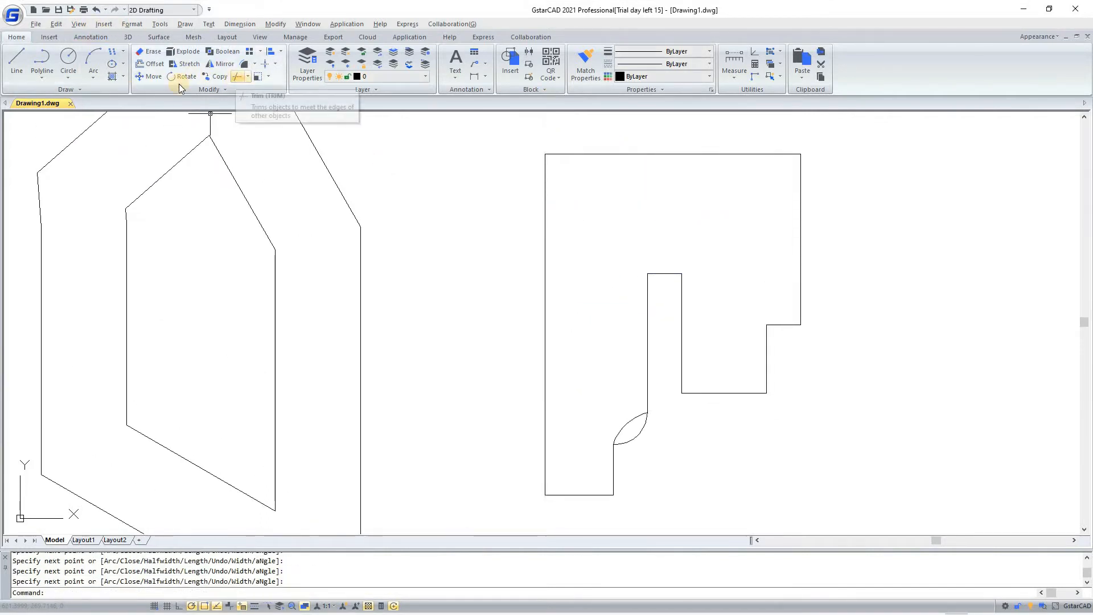
Offset the traced polyline inward at a distance of 15
left_click(152, 64)
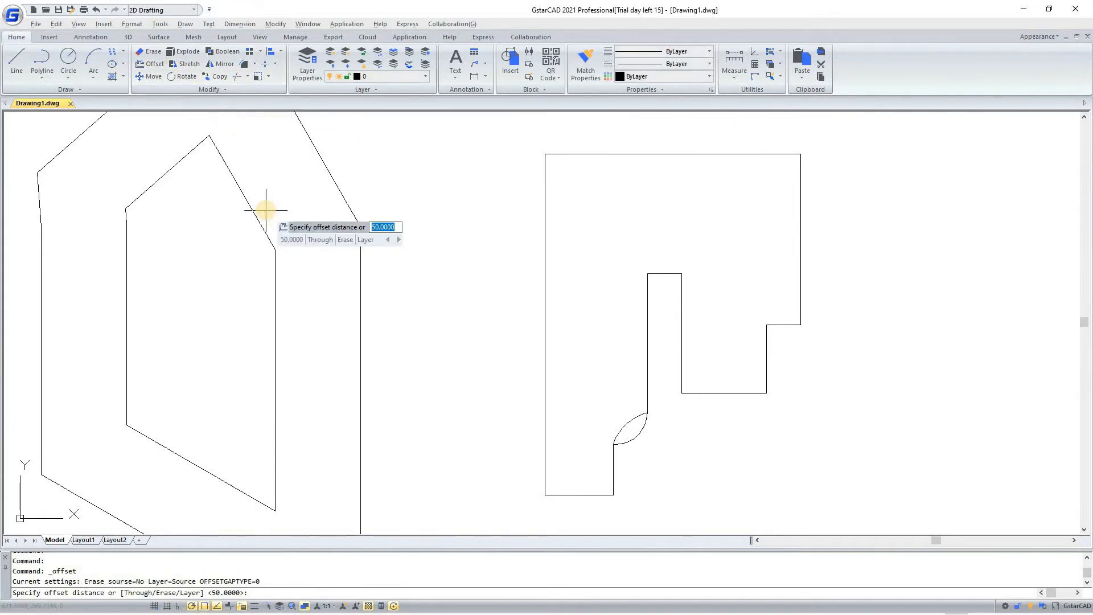
type("15")
key("Return")
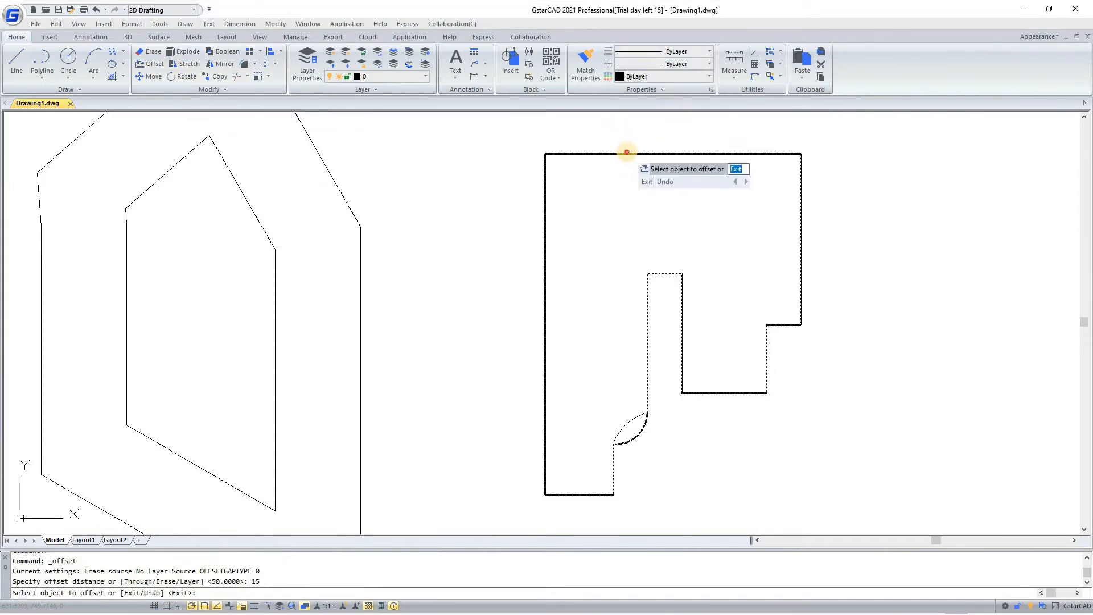
left_click(626, 152)
left_click(658, 256)
key("Return")
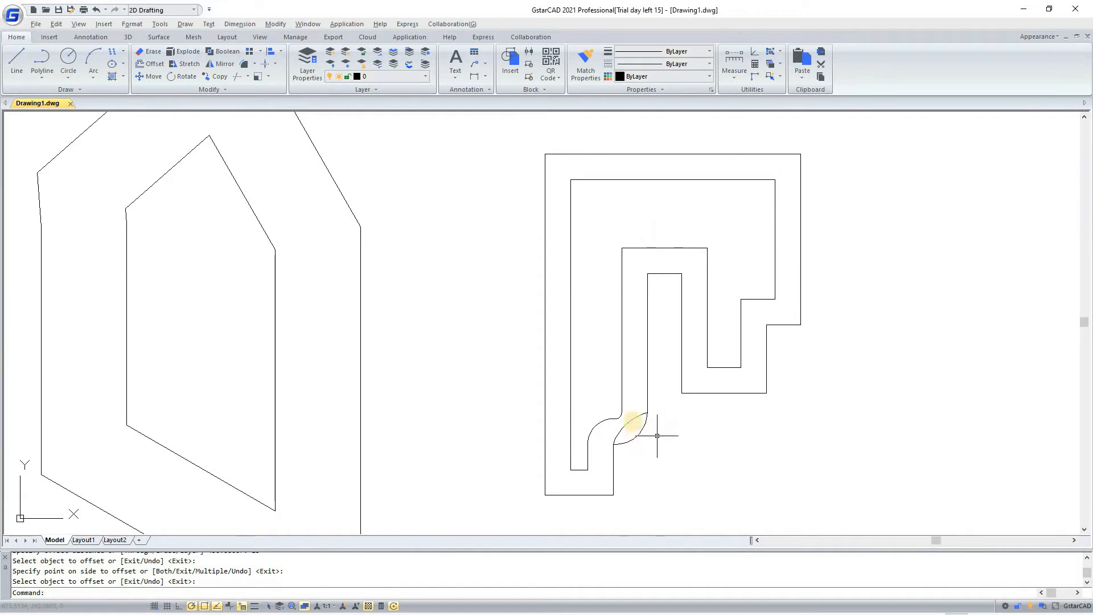
Erase the original arcs lying next to the polyline's arc segment
left_click(629, 421)
key("Delete")
left_click(629, 424)
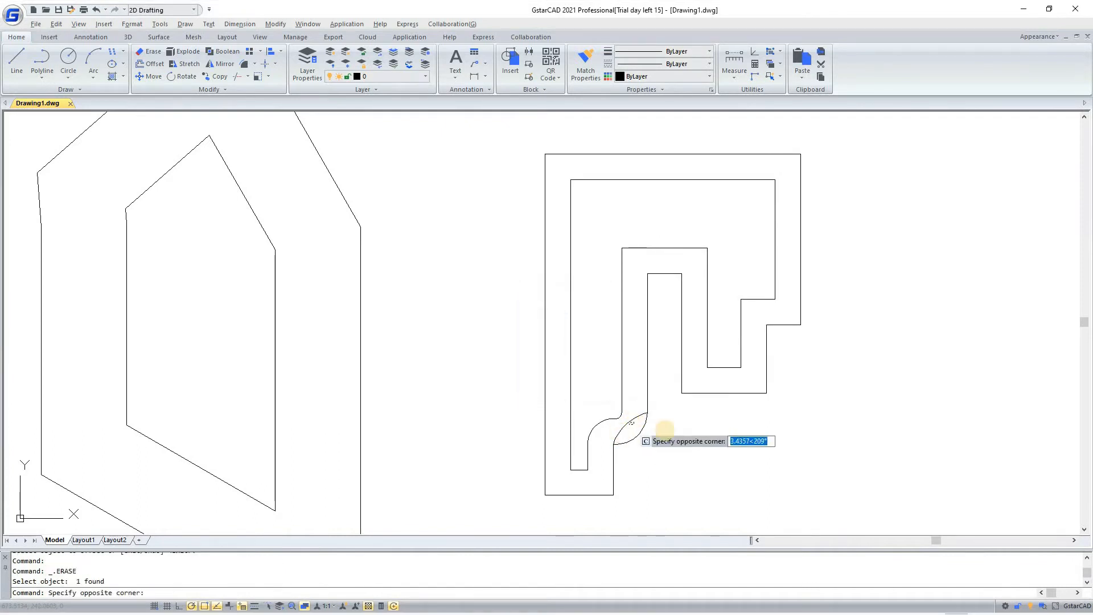
left_click(619, 432)
key("Delete")
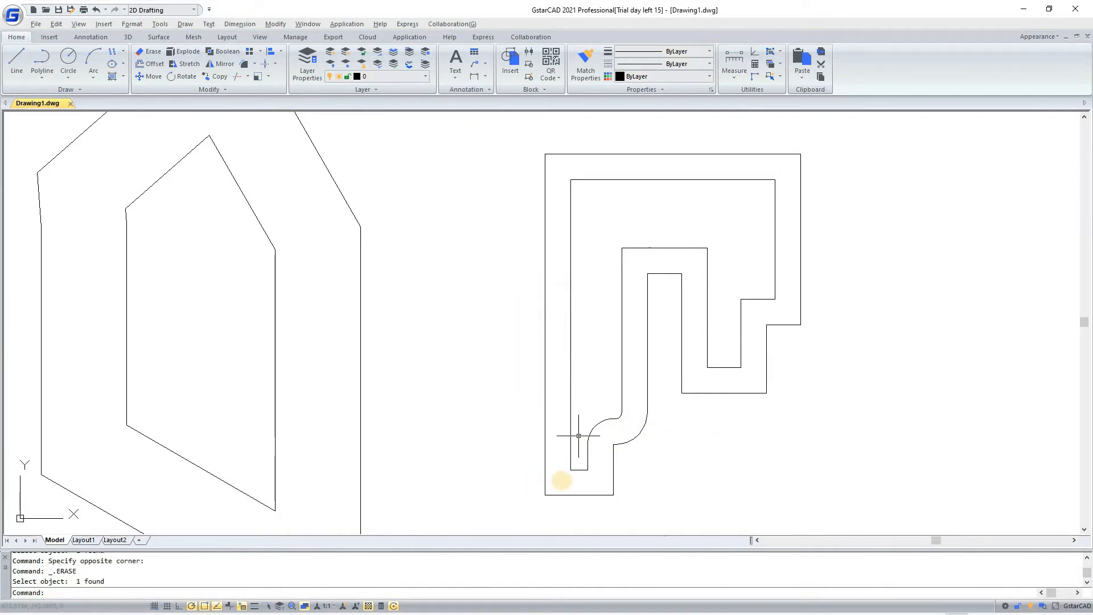
Erase the inner offset polyline from the copied part
scroll(452, 252, "down", 4)
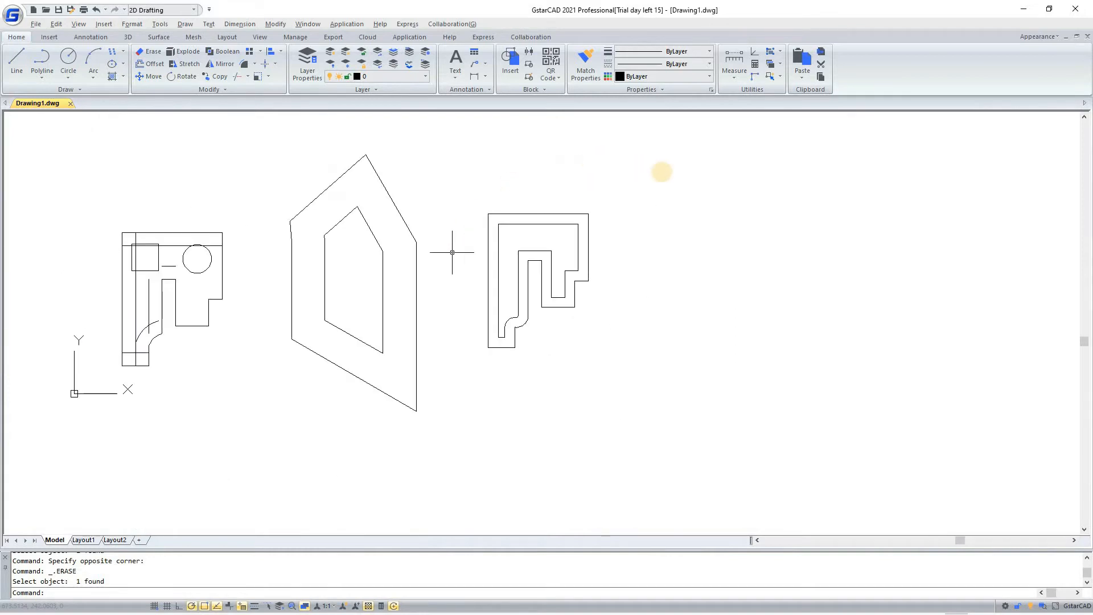
left_click(657, 177)
left_click(543, 179)
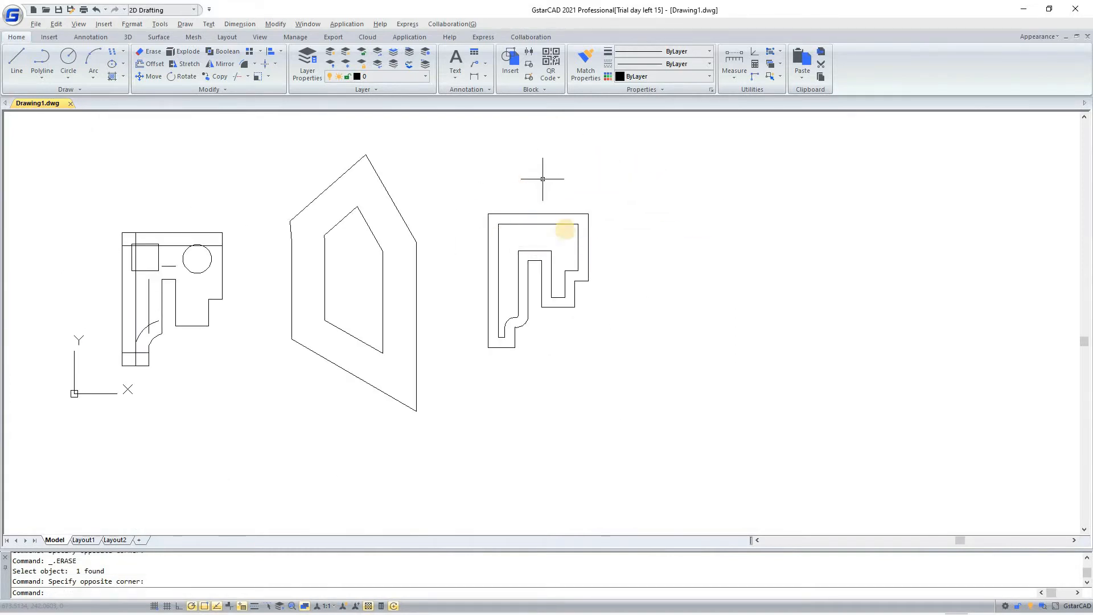
left_click(555, 224)
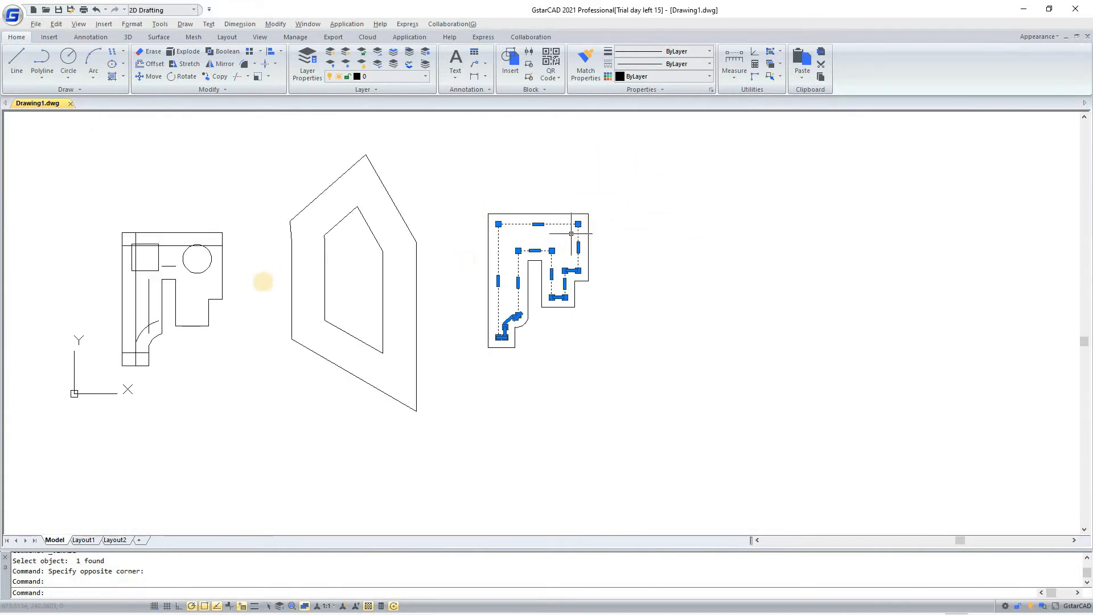
key("Delete")
Erase the offset lines and the offset arc from the original part, leaving its outline, square and circle
left_click(177, 242)
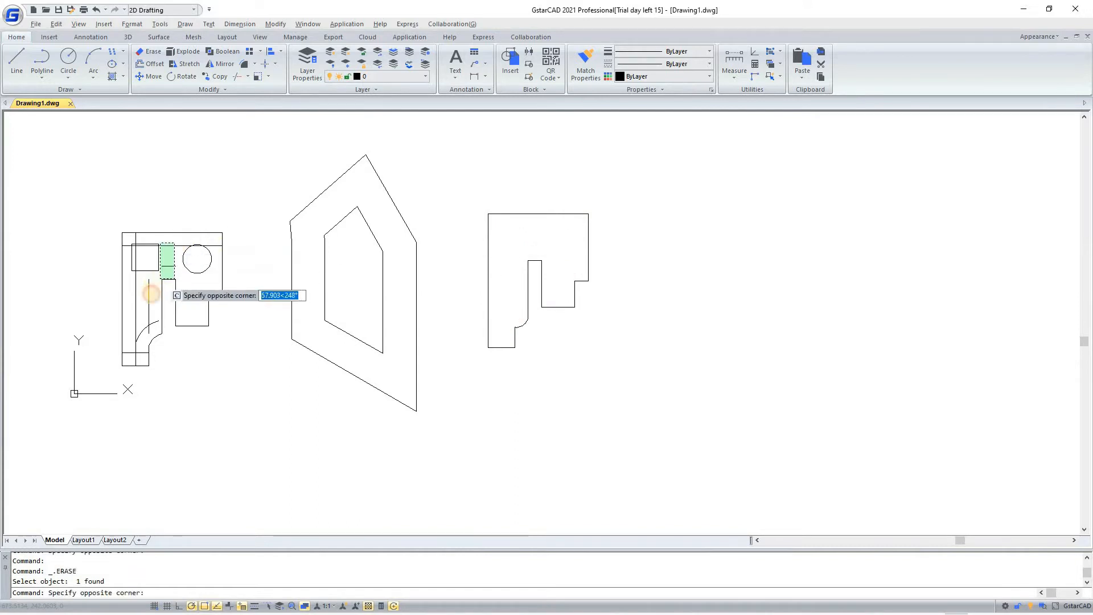
left_click(159, 278)
key("Delete")
left_click(154, 294)
left_click(134, 329)
key("Delete")
left_click(142, 334)
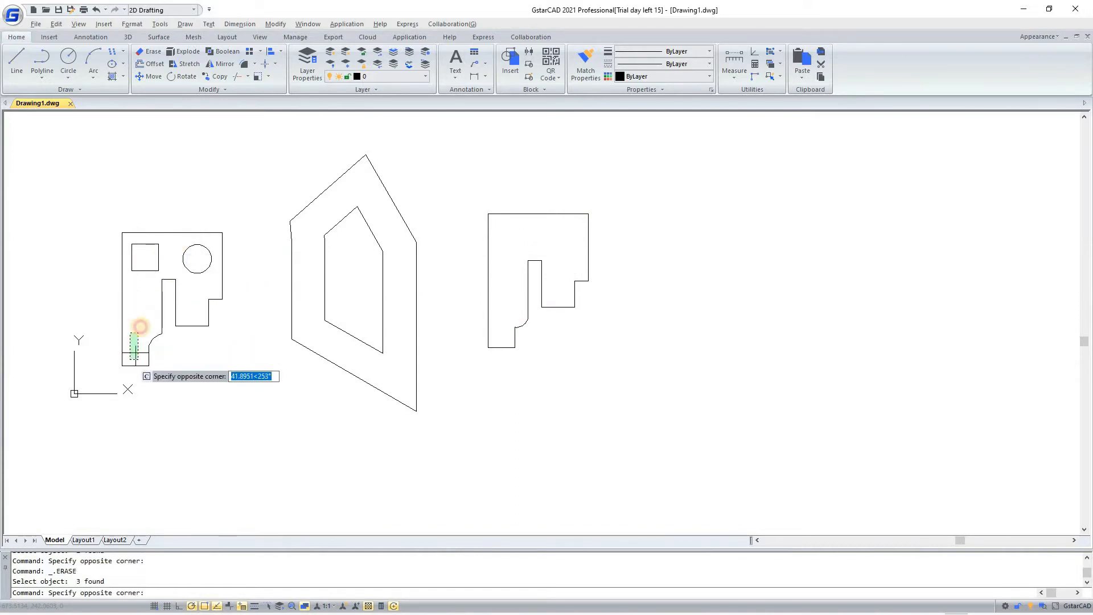
left_click(130, 360)
key("Delete")
Stretch the original part 60 units to the right from its lower-left corner, keeping its left edge fixed
left_click(176, 65)
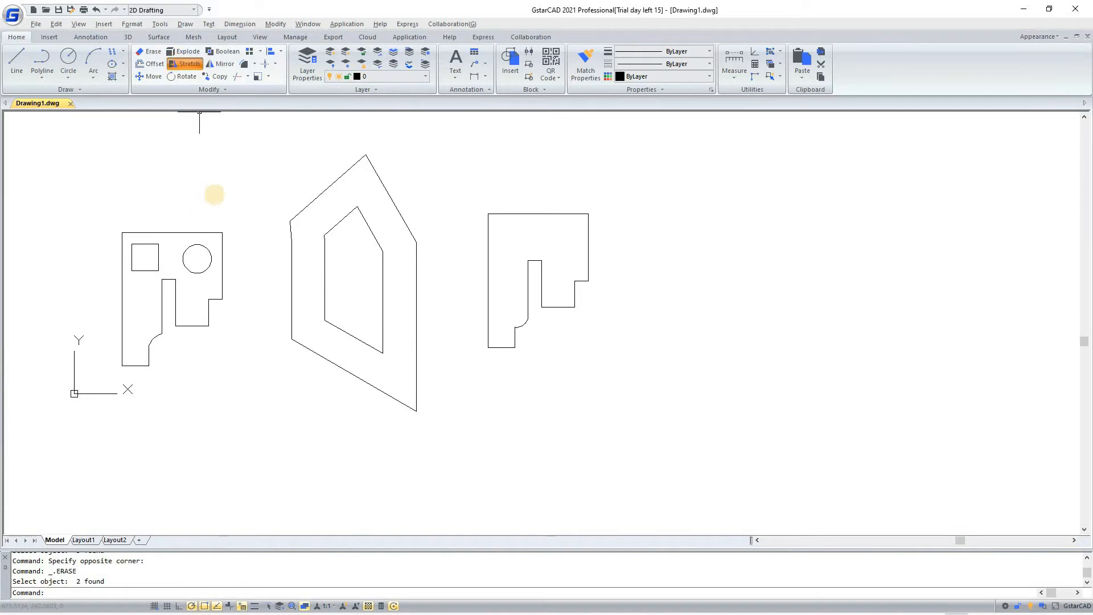
left_click(232, 200)
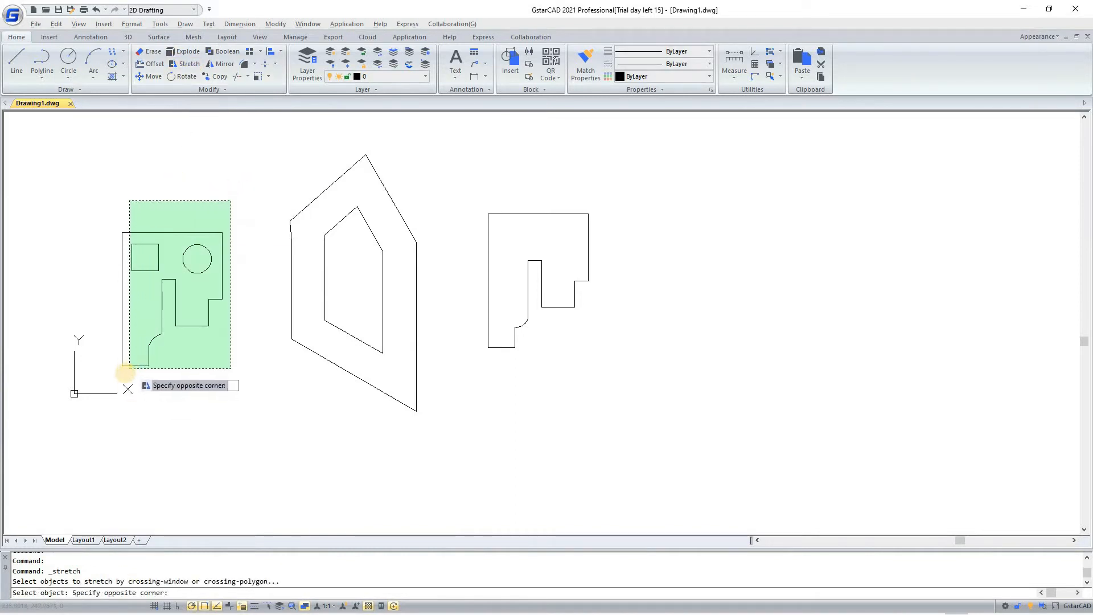
left_click(129, 372)
key("Return")
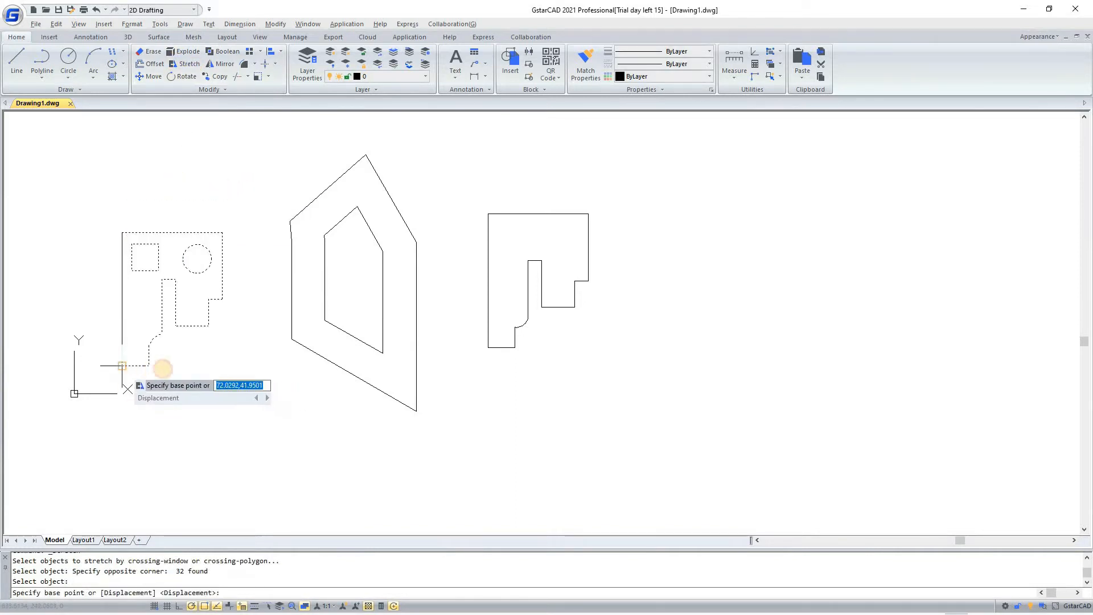
left_click(122, 366)
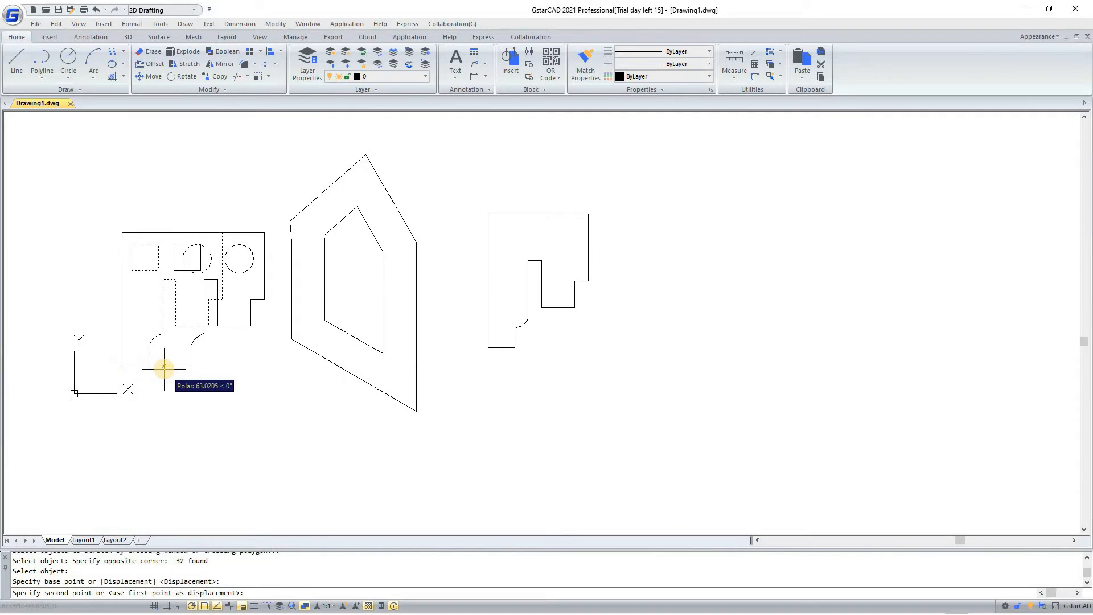
type("60")
key("Return")
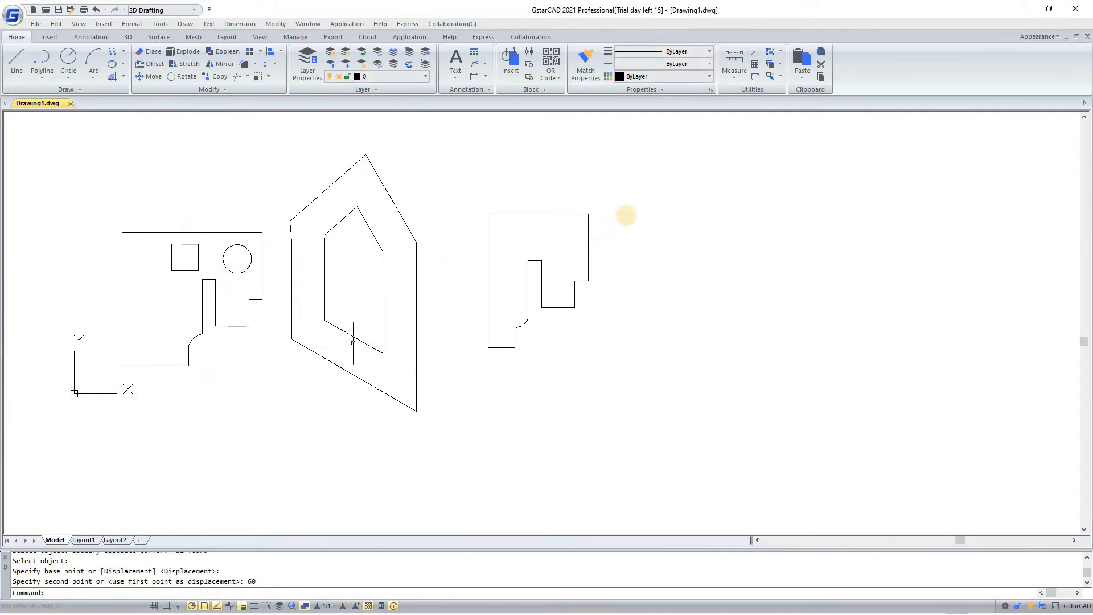
Stretch the copied part 150 units to the right from its upper-left corner, keeping its left edge fixed
left_click(624, 206)
left_click(505, 362)
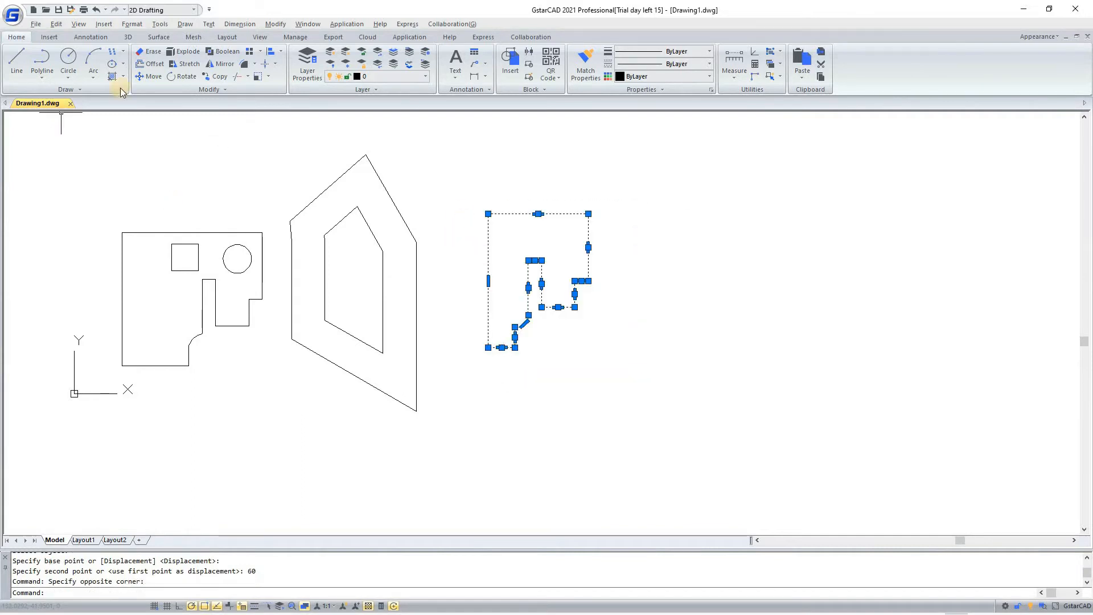
left_click(181, 67)
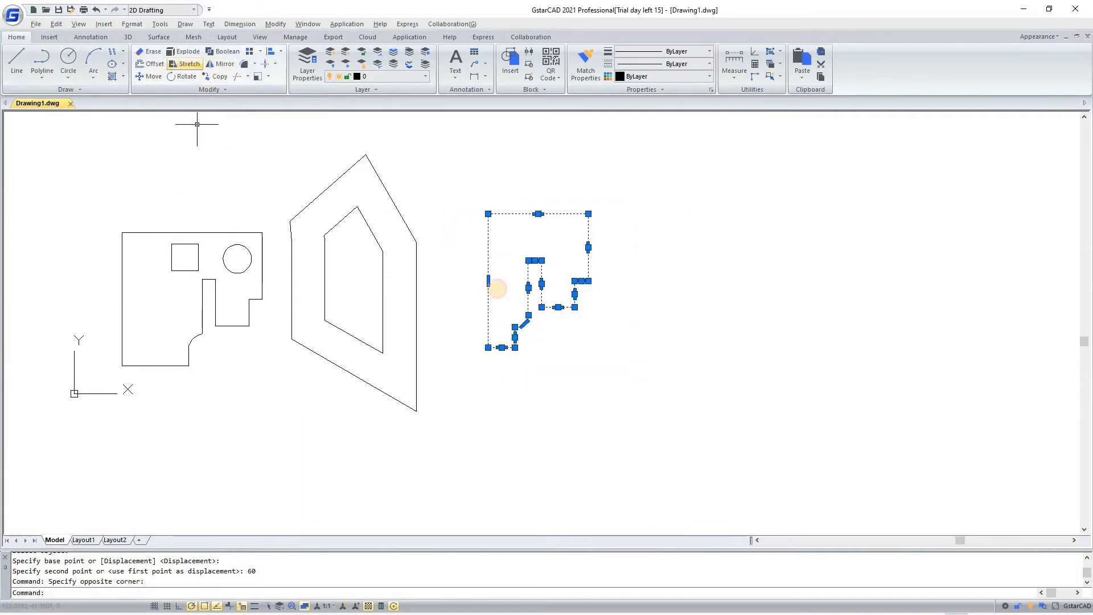
left_click(488, 213)
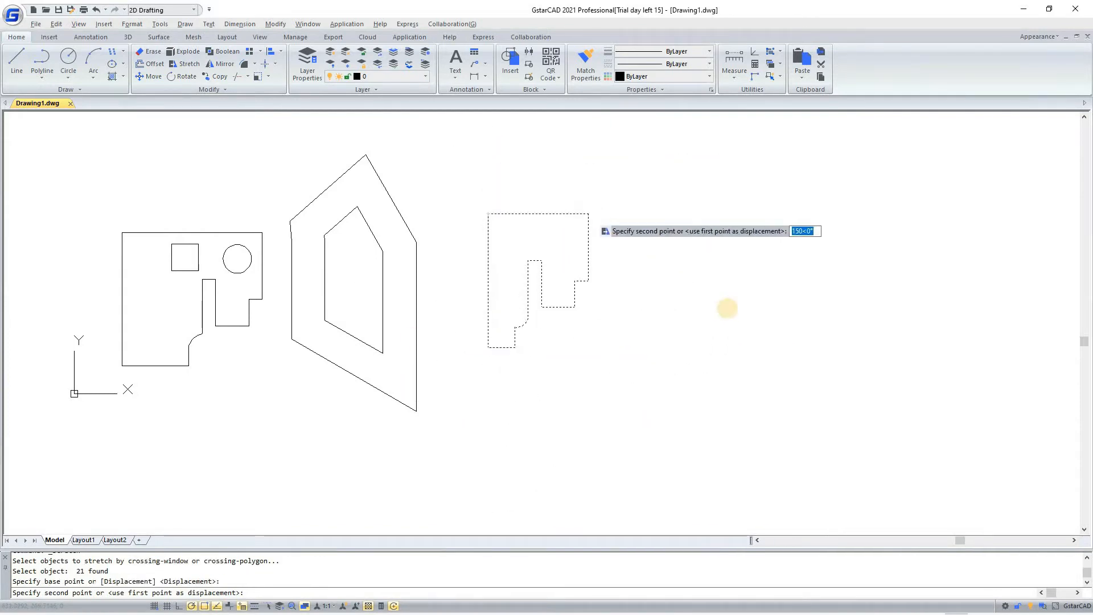
key("Return")
Try to stretch the two nested six-corner polylines from the outer one's lower-left corner, leaving its lowest corner fixed
left_click(438, 153)
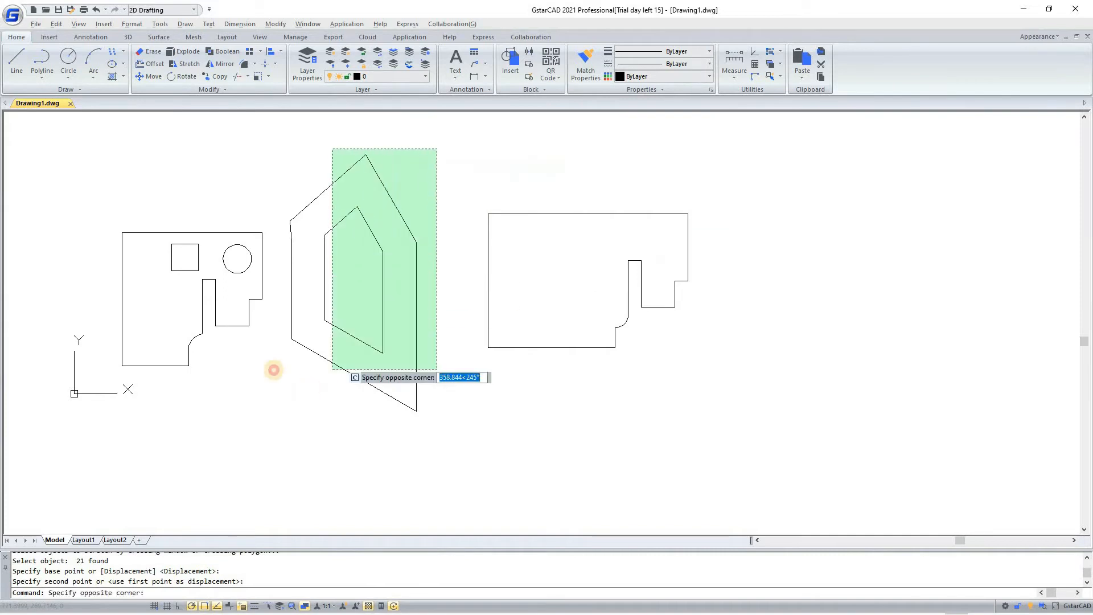
left_click(333, 384)
left_click(185, 63)
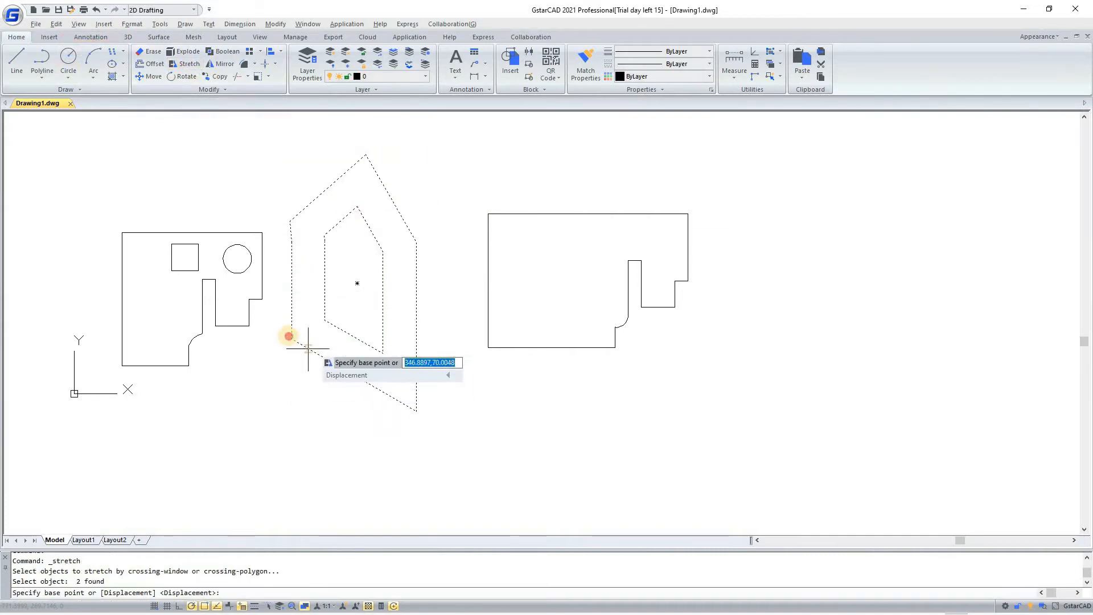
left_click(292, 338)
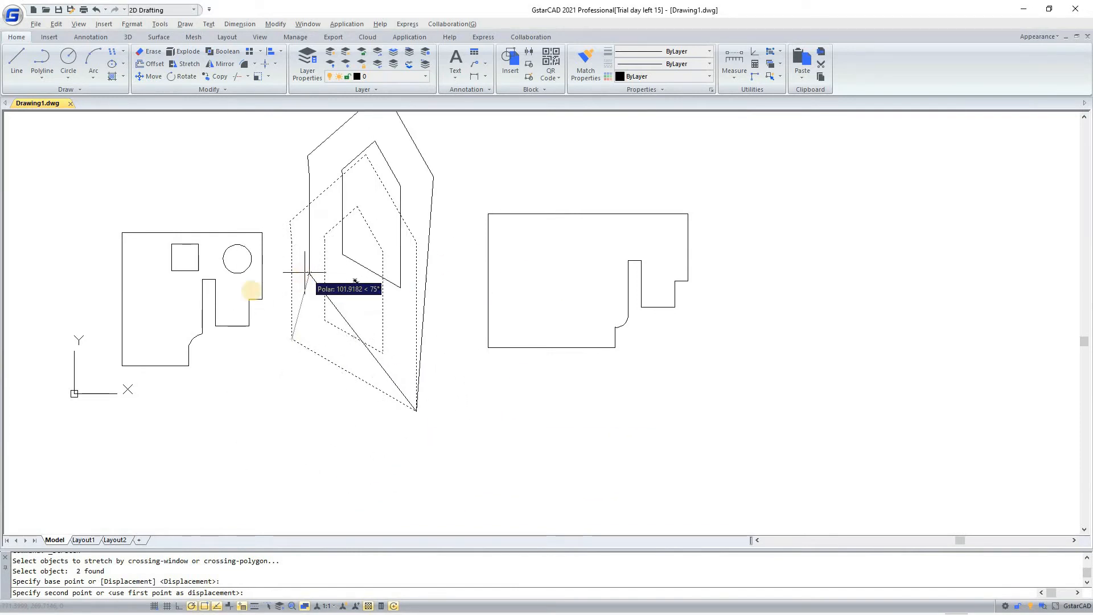
key("Escape")
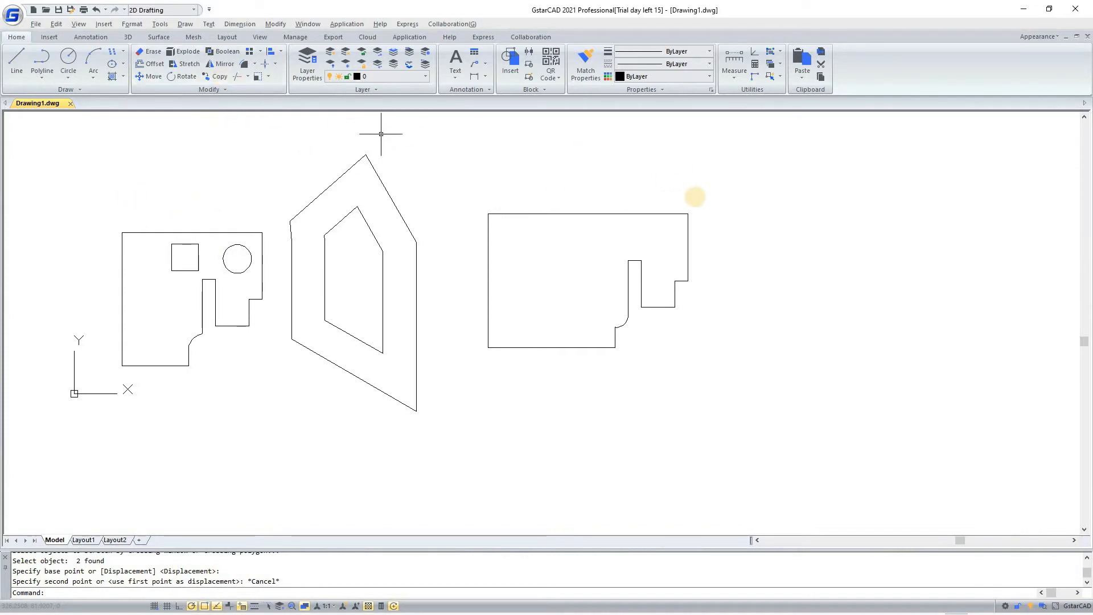
Erase the stretched copy of the part and both six-corner polylines
left_click(697, 186)
left_click(478, 378)
key("Delete")
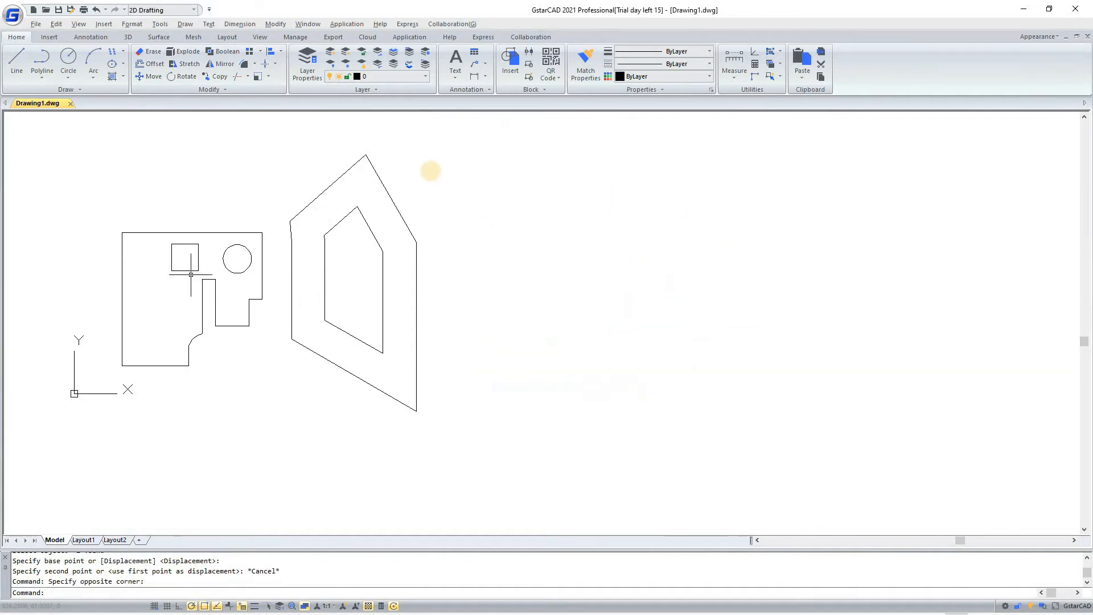
left_click(450, 162)
left_click(279, 358)
key("Delete")
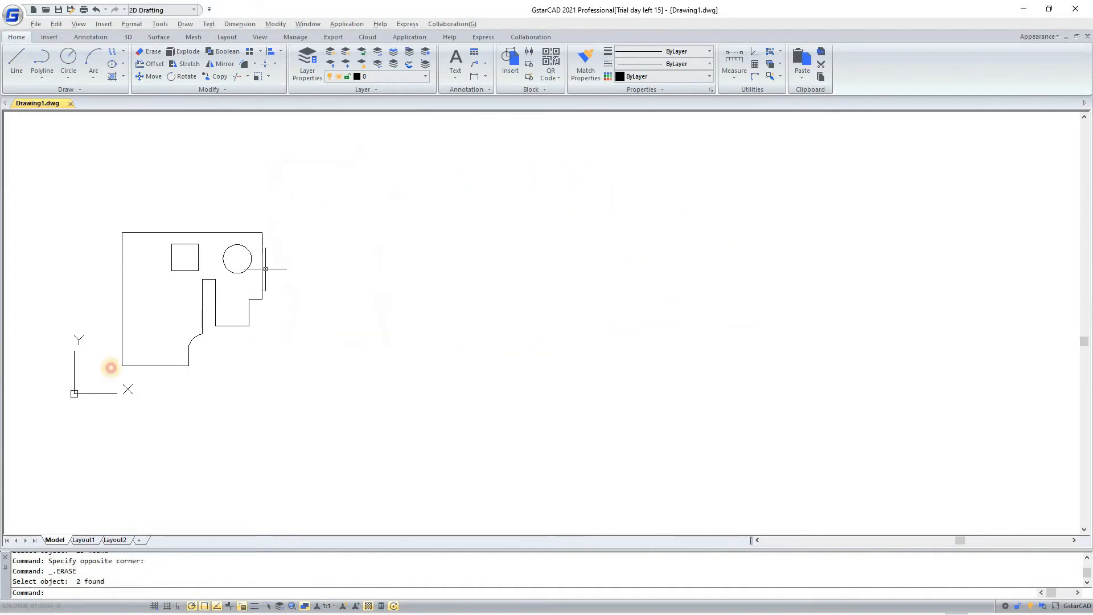
Mirror the whole part about a vertical line 50 units right of its upper-right corner with ortho on, keeping the source objects
left_click(280, 201)
left_click(99, 384)
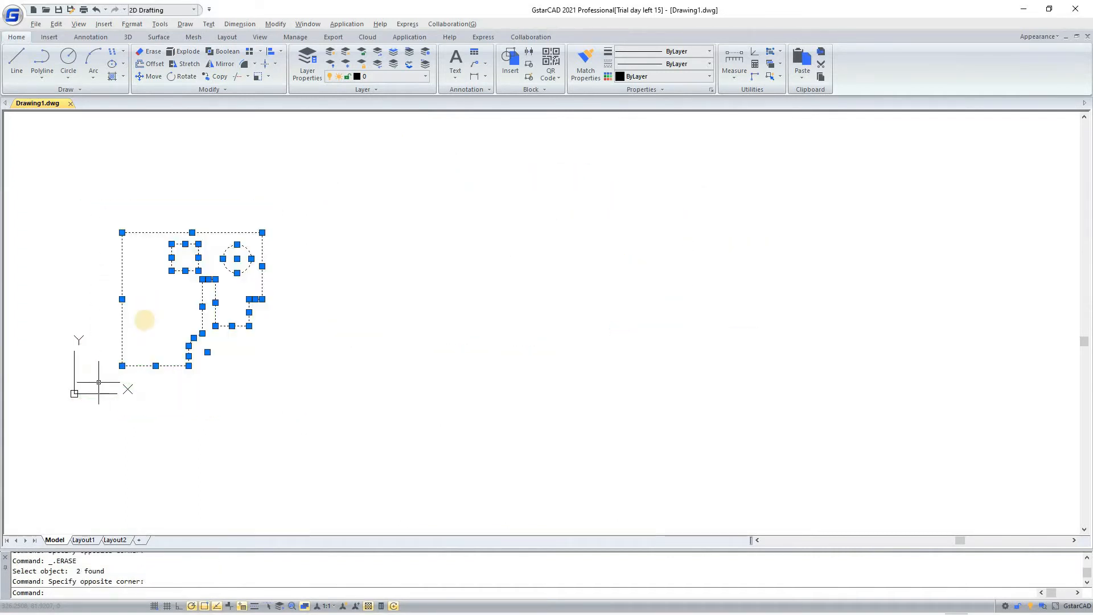
scroll(148, 317, "up", 5)
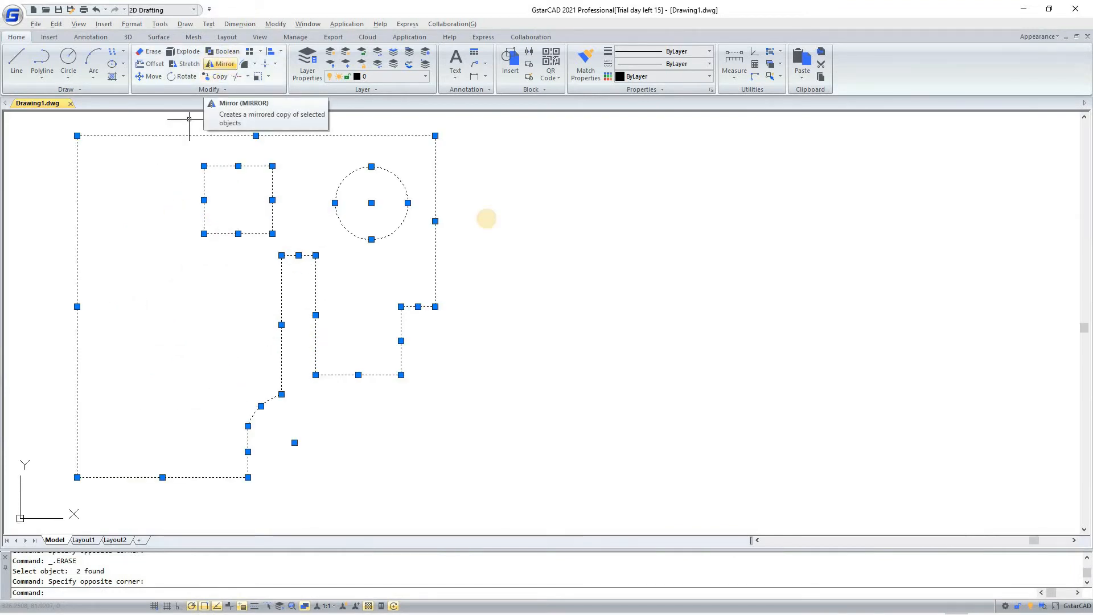
left_click(220, 64)
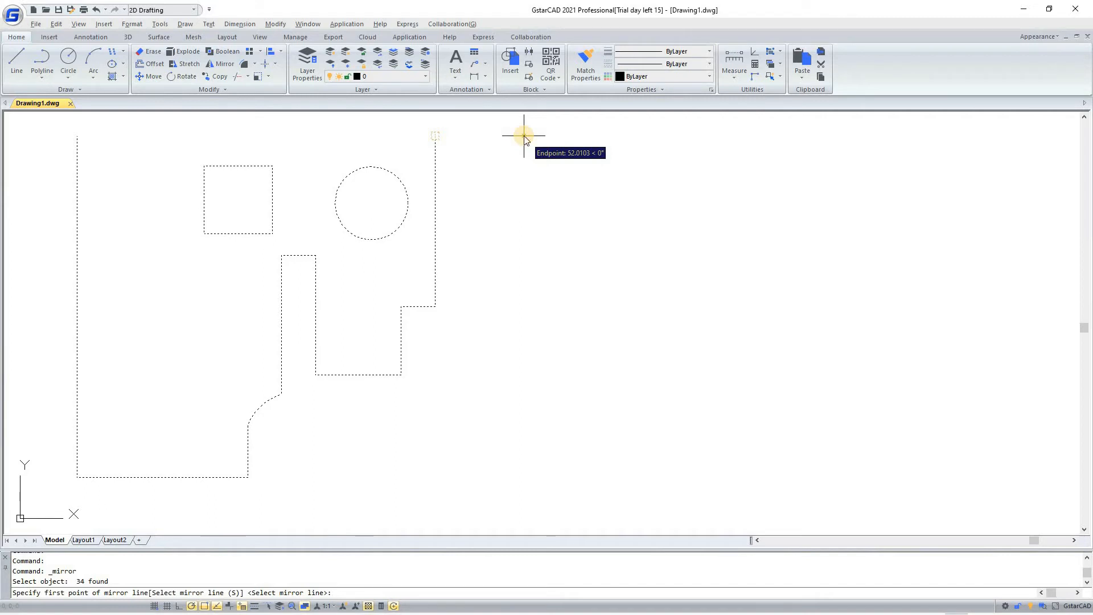
type("50")
key("Return")
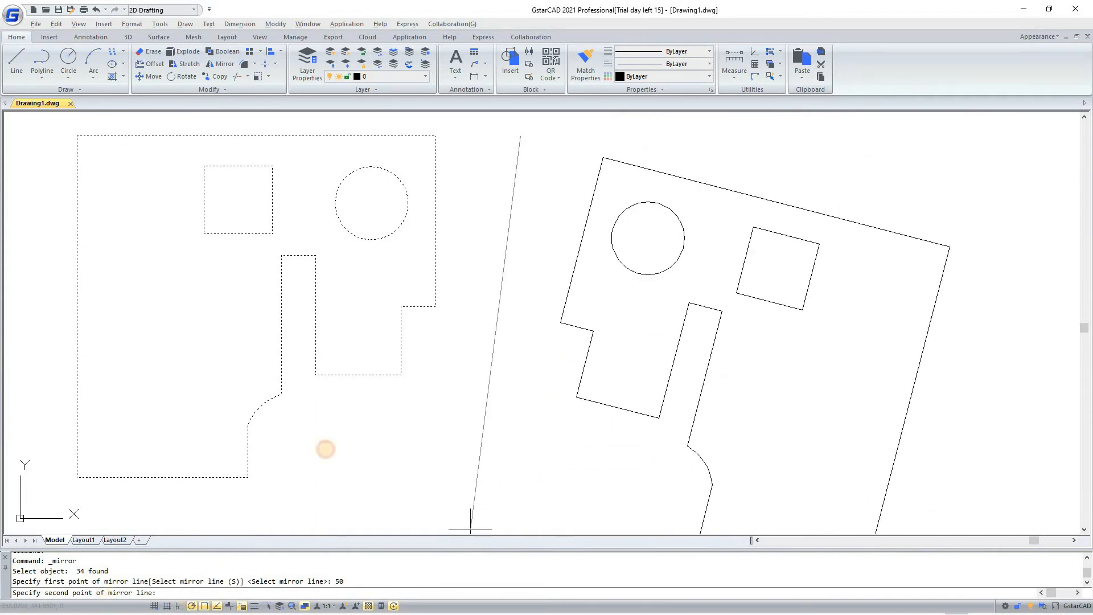
key("F8")
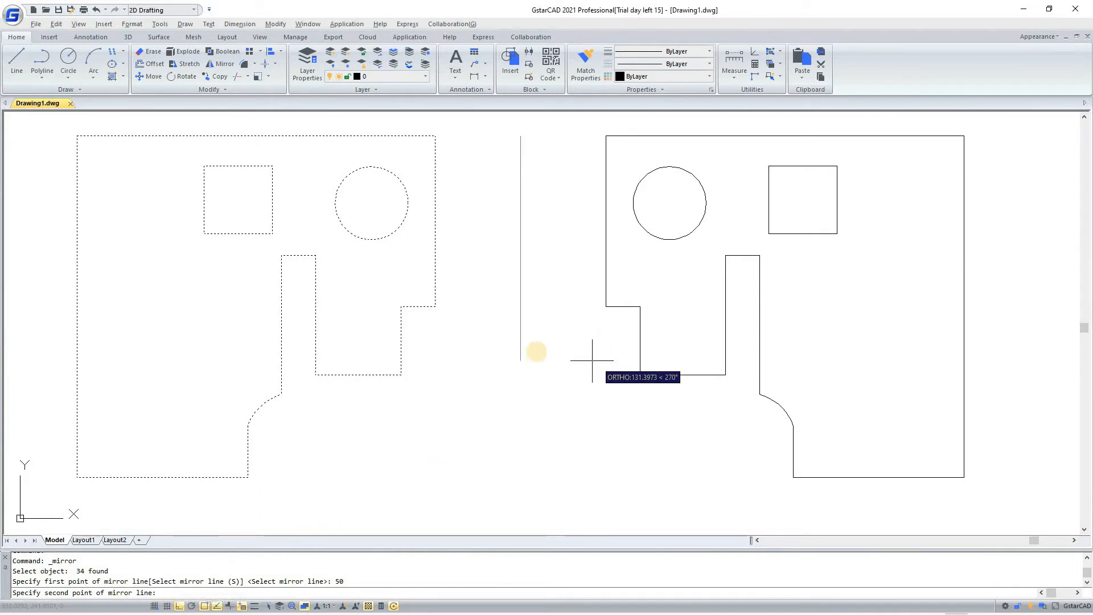
scroll(476, 284, "down", 2)
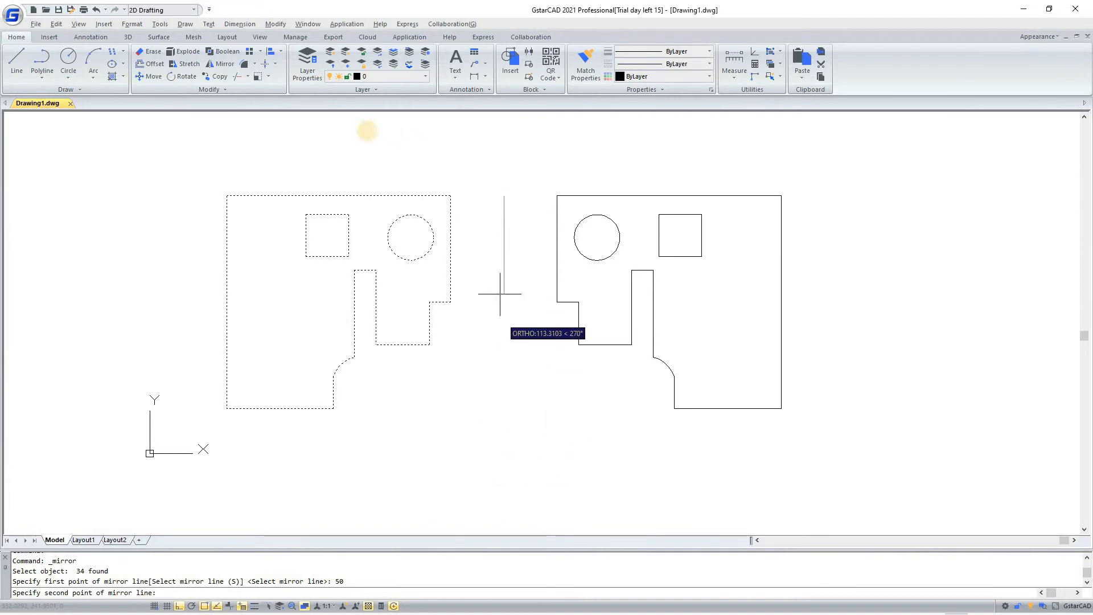
middle_click_drag(355, 173, 346, 232)
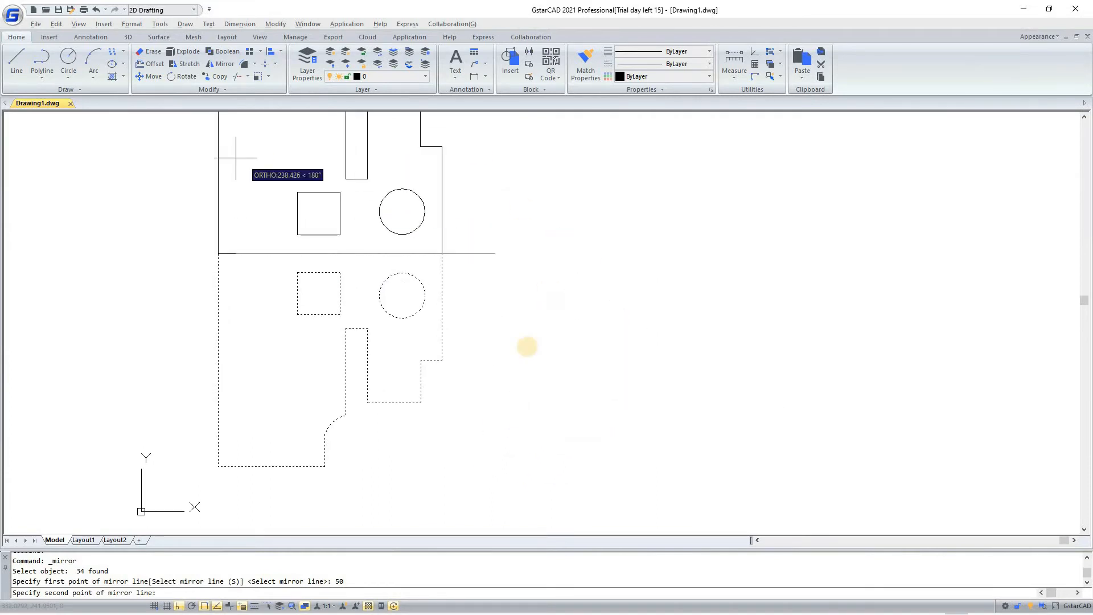
left_click(511, 425)
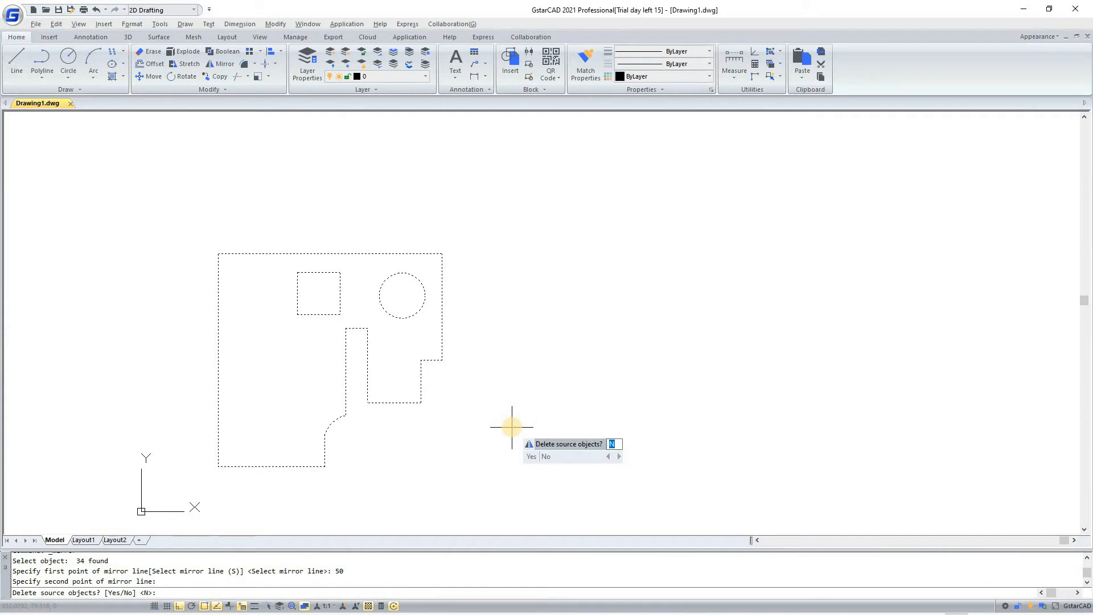
key("Return")
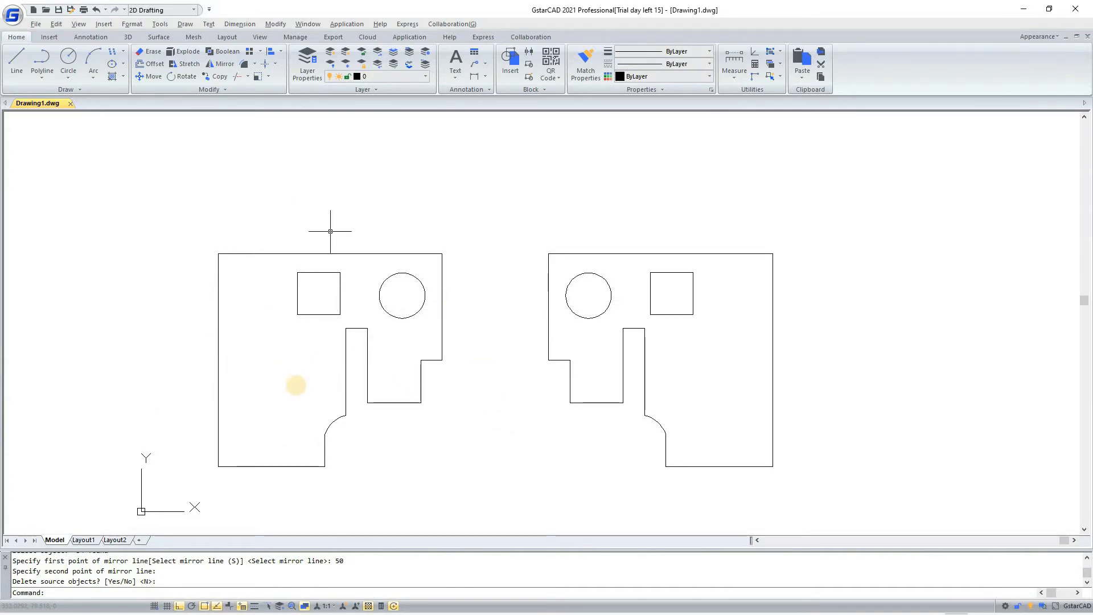
Mirror the original part about its own left edge, keeping the source objects
scroll(245, 257, "down", 2)
scroll(276, 285, "up", 1)
middle_click_drag(267, 290, 275, 288)
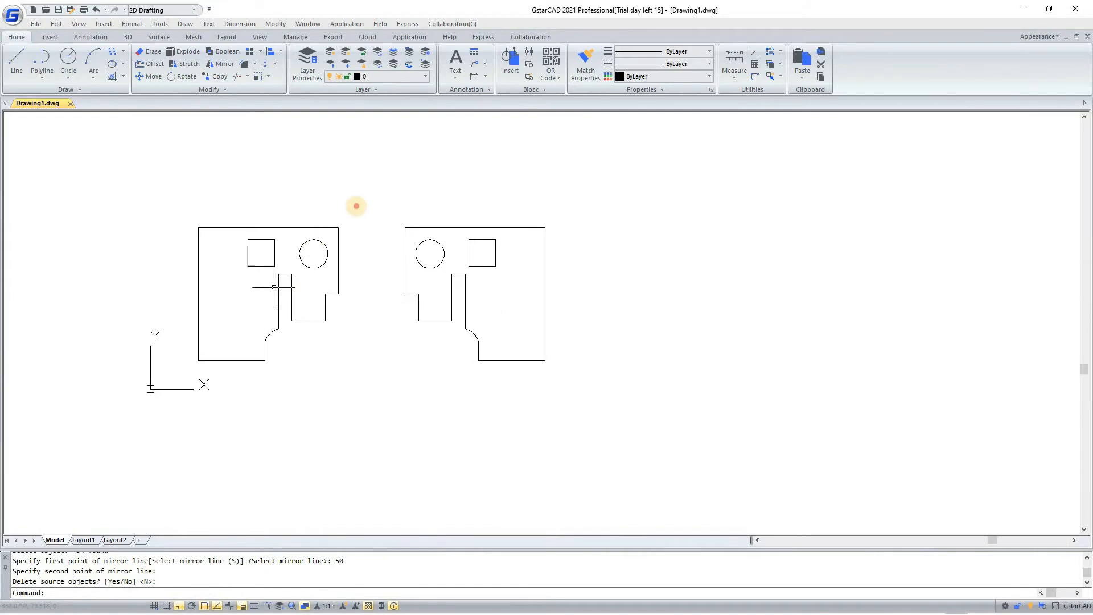
left_click(356, 206)
left_click(148, 401)
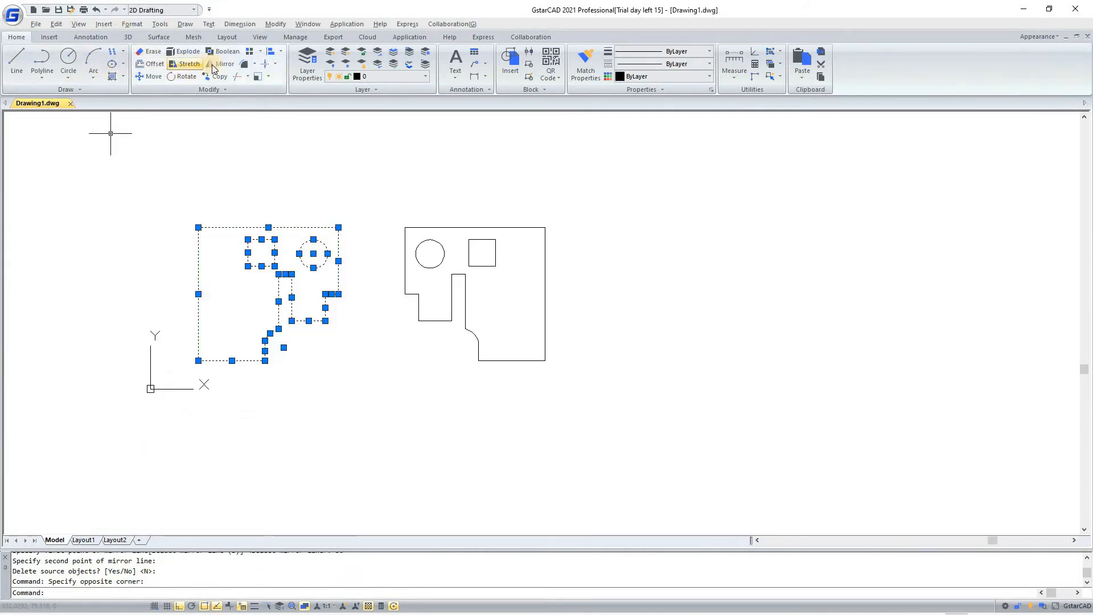
left_click(198, 227)
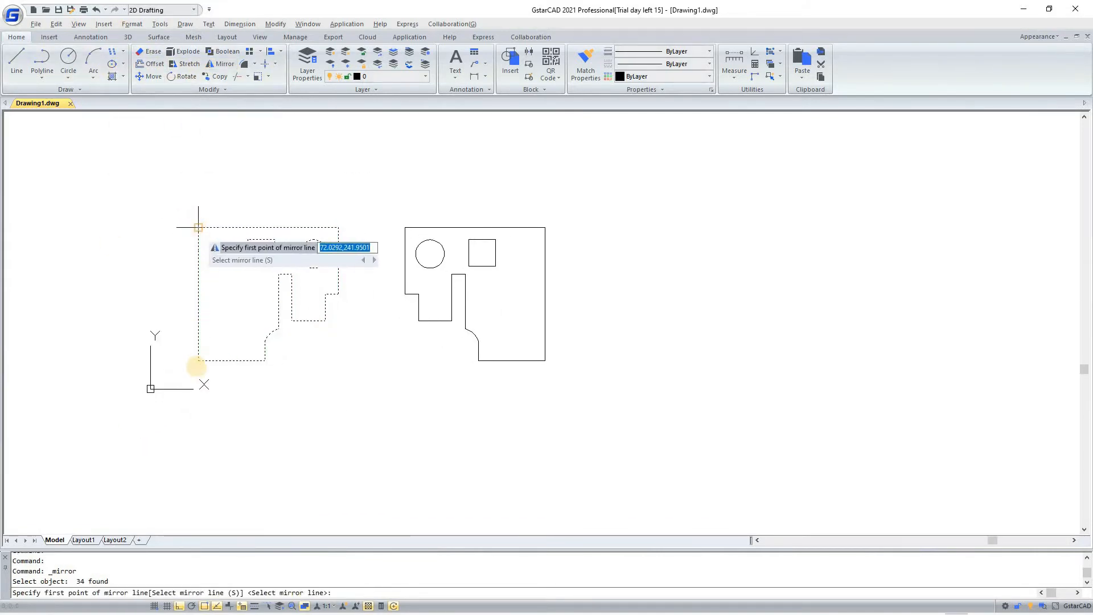
left_click(197, 363)
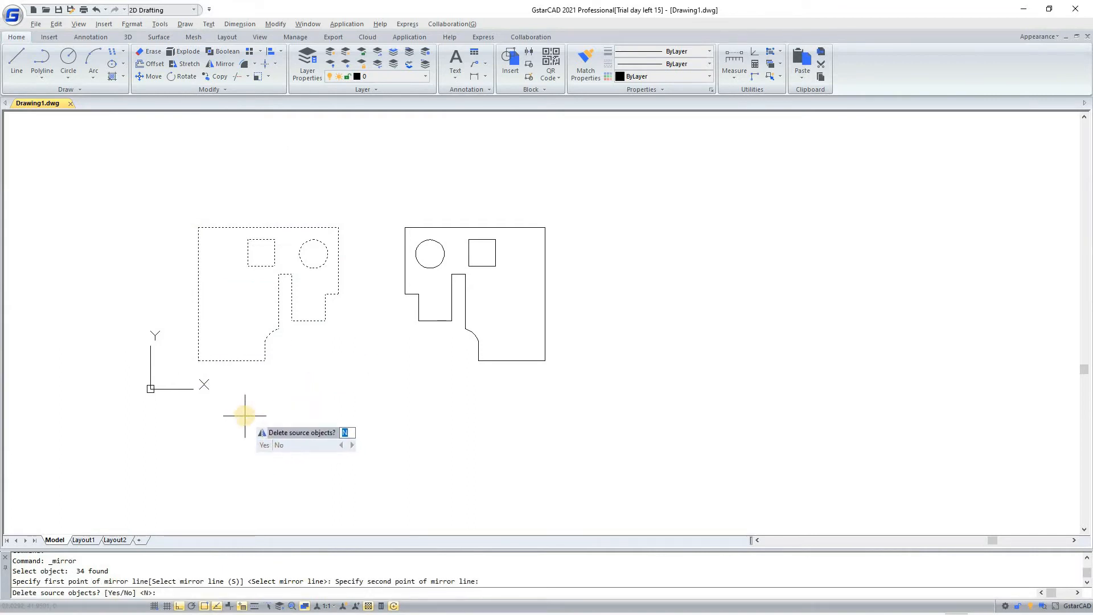
key("Return")
Erase the overlapping vertical lines along the seam between the original part and its adjoining mirrored half
left_click(171, 315)
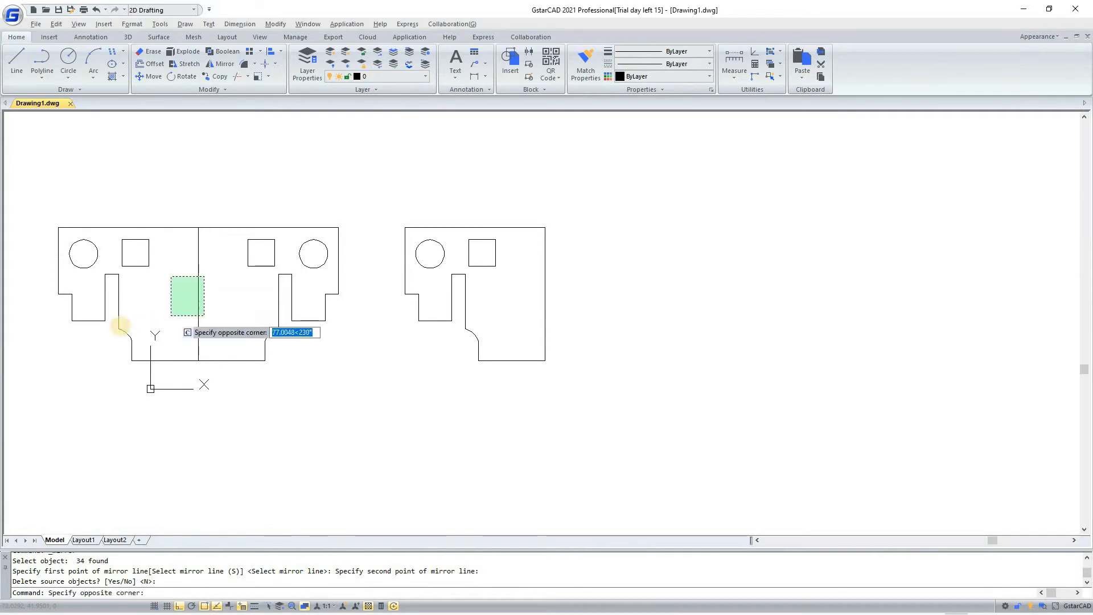
left_click(200, 276)
key("Delete")
scroll(138, 248, "up", 4)
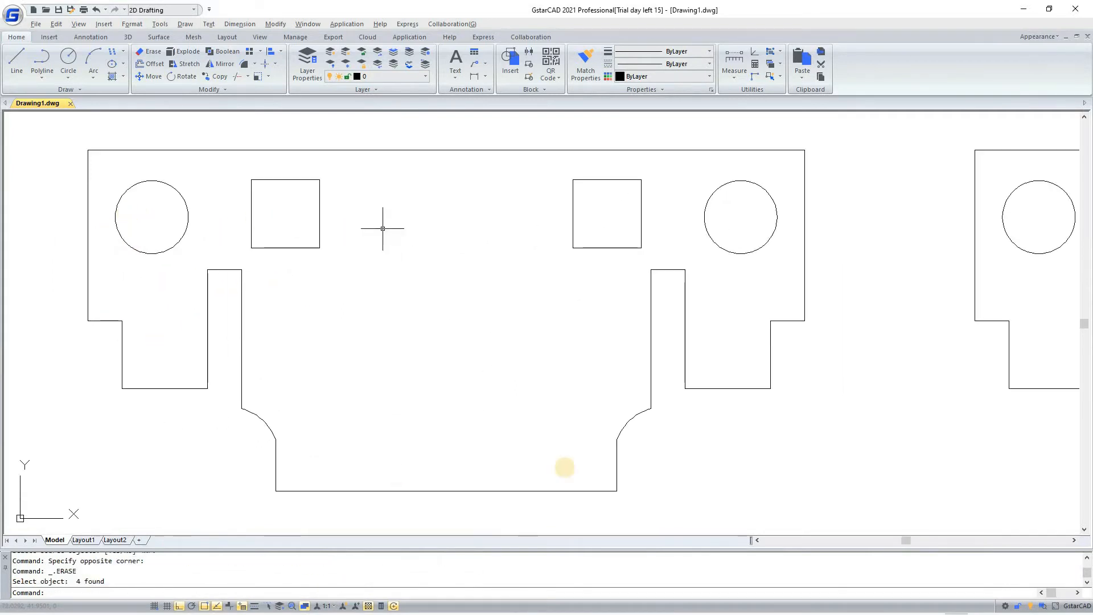
Mirror the joined symmetrical part upward about its top edge, keeping the source objects
scroll(157, 246, "down", 2)
left_click(592, 356)
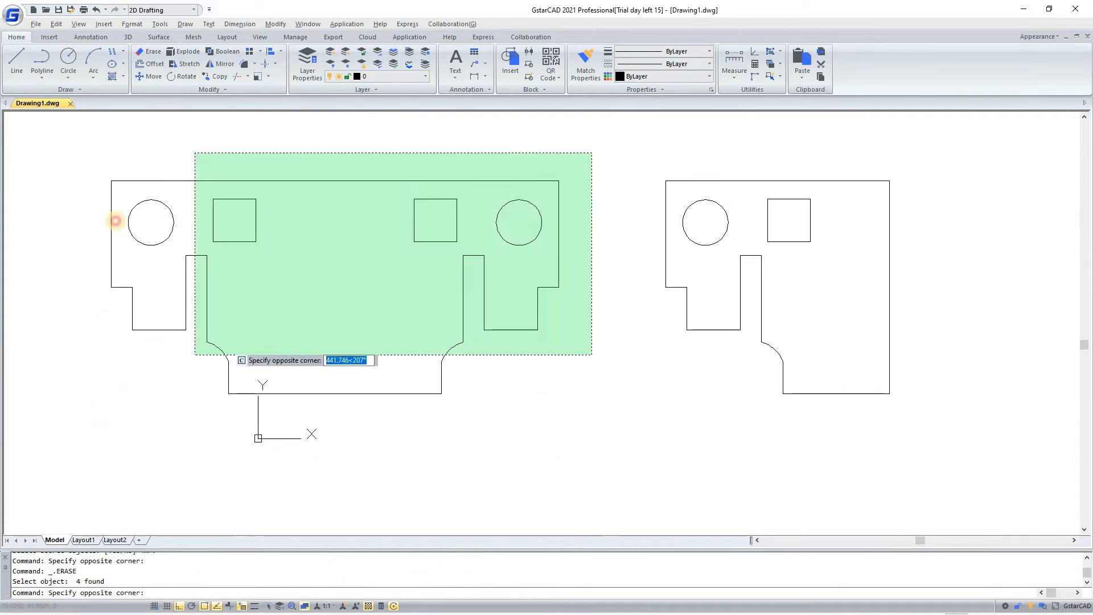
left_click(137, 172)
left_click(136, 172)
left_click(93, 291)
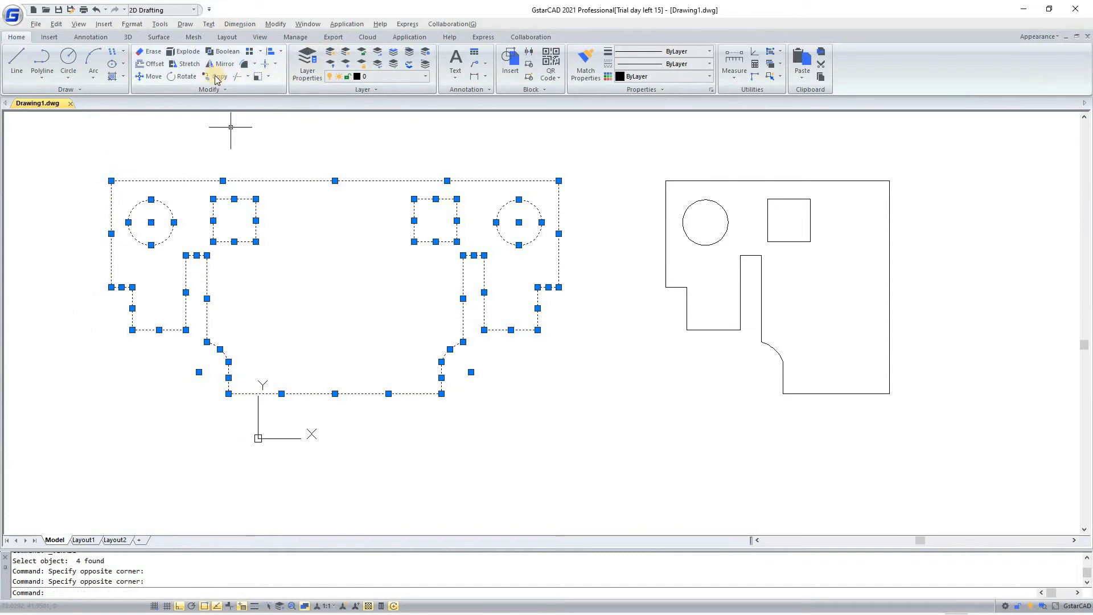
left_click(224, 64)
left_click(171, 180)
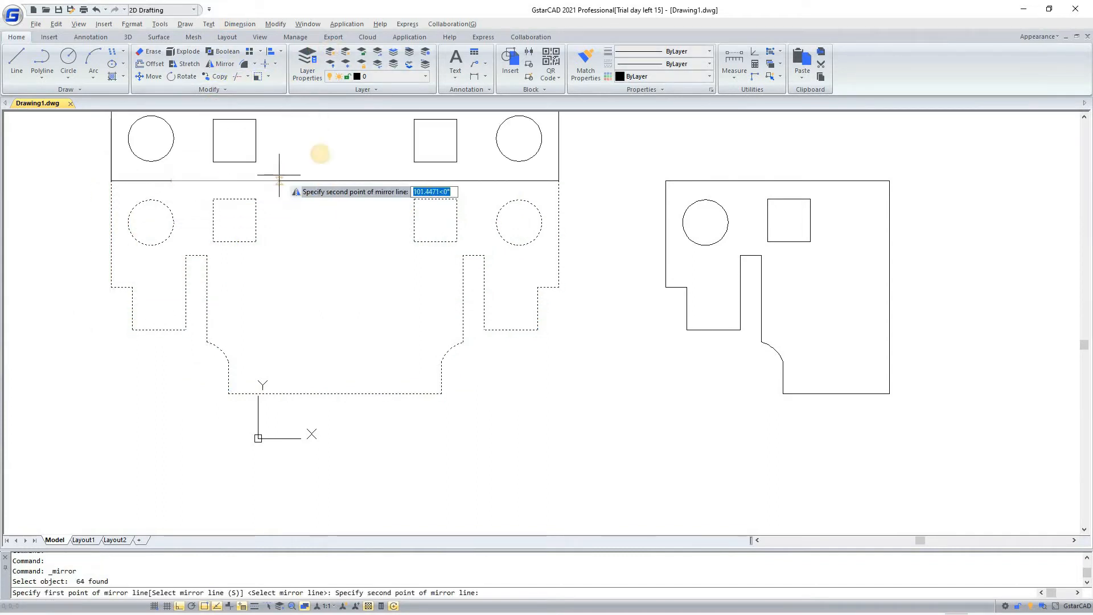
left_click(280, 175)
key("Return")
Erase the overlapping horizontal lines along both halves of the seam between the upper and lower parts
left_click(323, 156)
left_click(291, 236)
key("Delete")
scroll(290, 294, "down", 2)
scroll(333, 239, "up", 1)
left_click(307, 249)
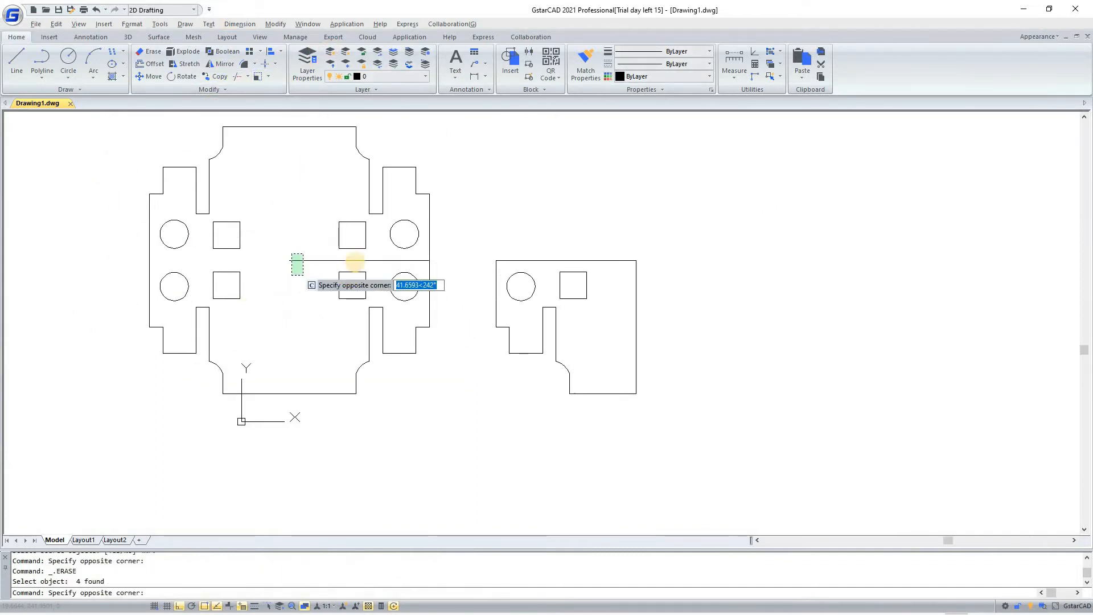
left_click(292, 270)
key("Delete")
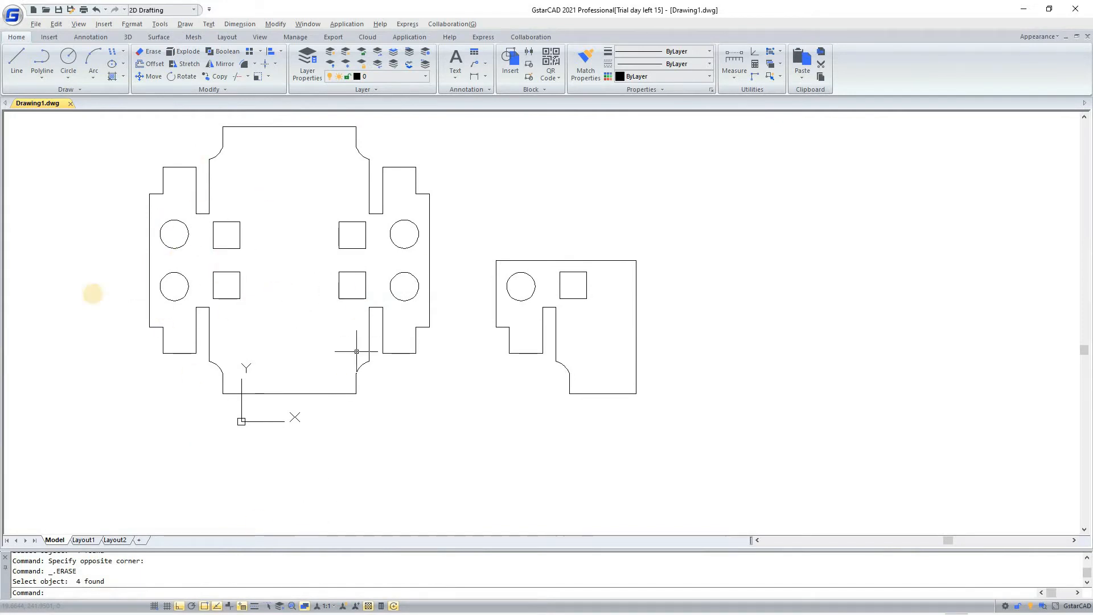
left_click(220, 66)
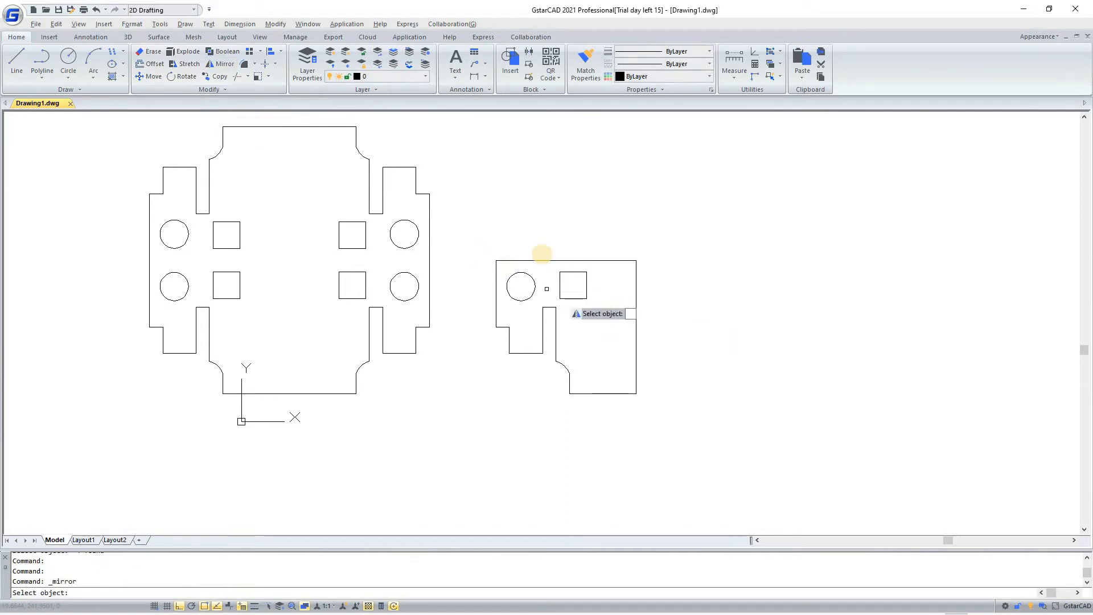
left_click(660, 235)
left_click(469, 413)
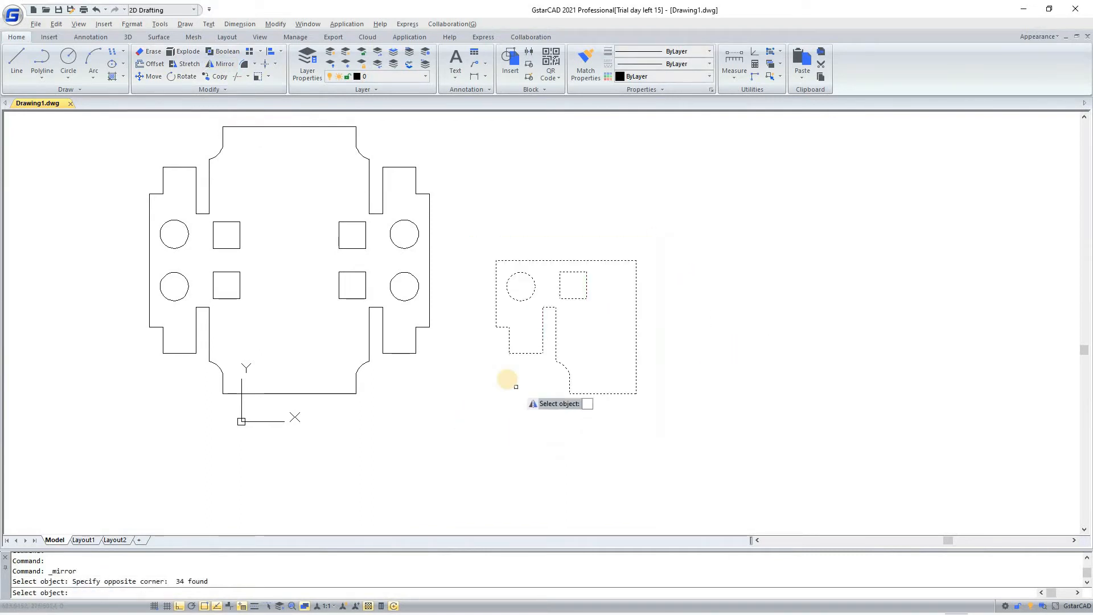
key("Return")
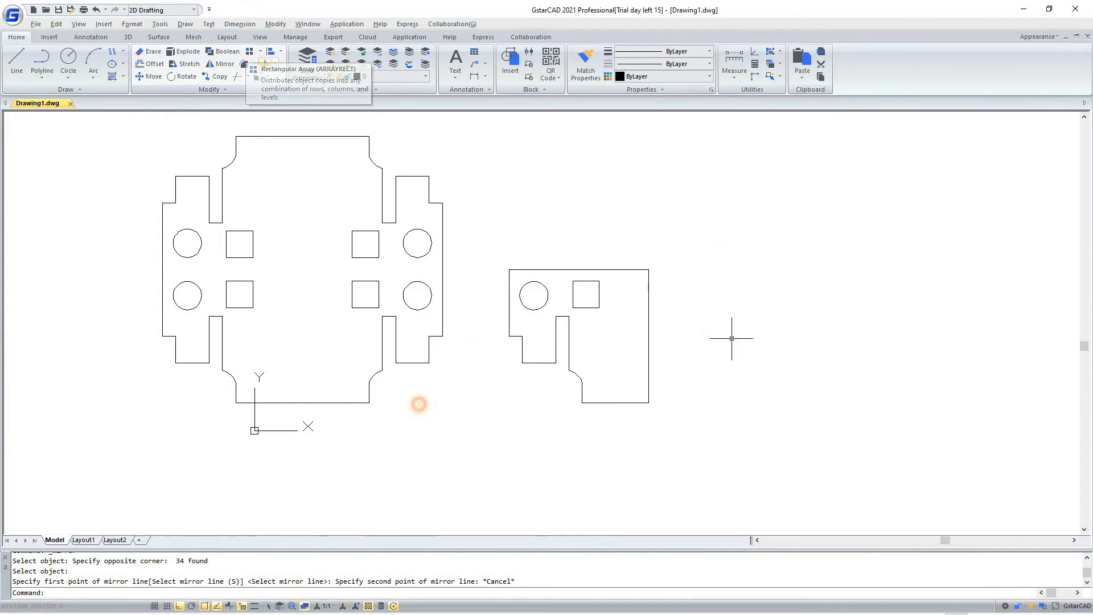
Create a rectangular array of the separate part on the right with 5 columns and 6 rows
left_click(716, 246)
left_click(489, 459)
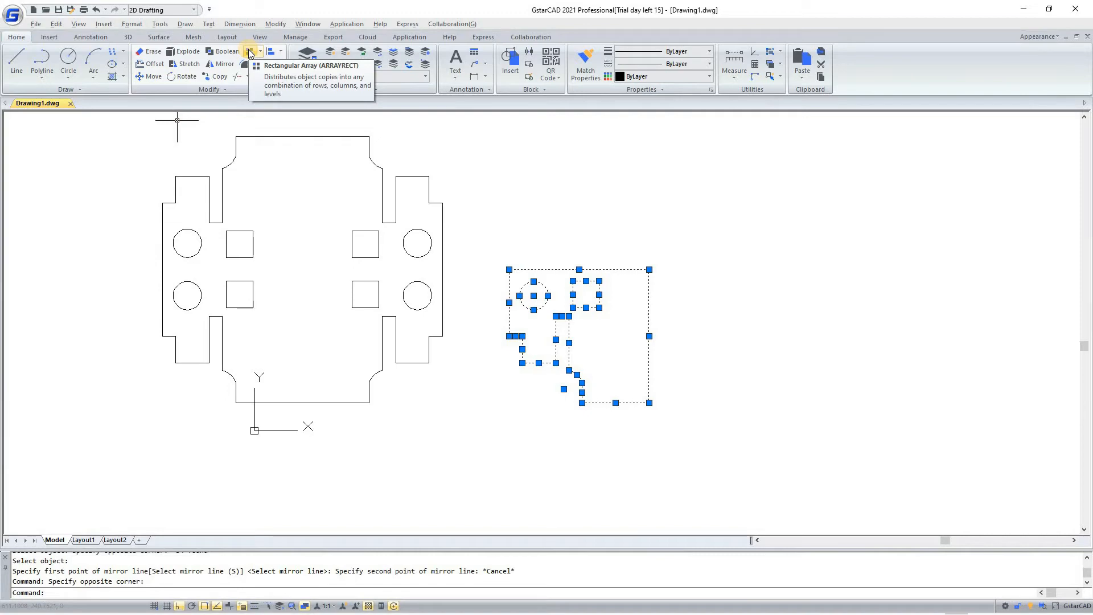
left_click(249, 54)
scroll(508, 354, "down", 3)
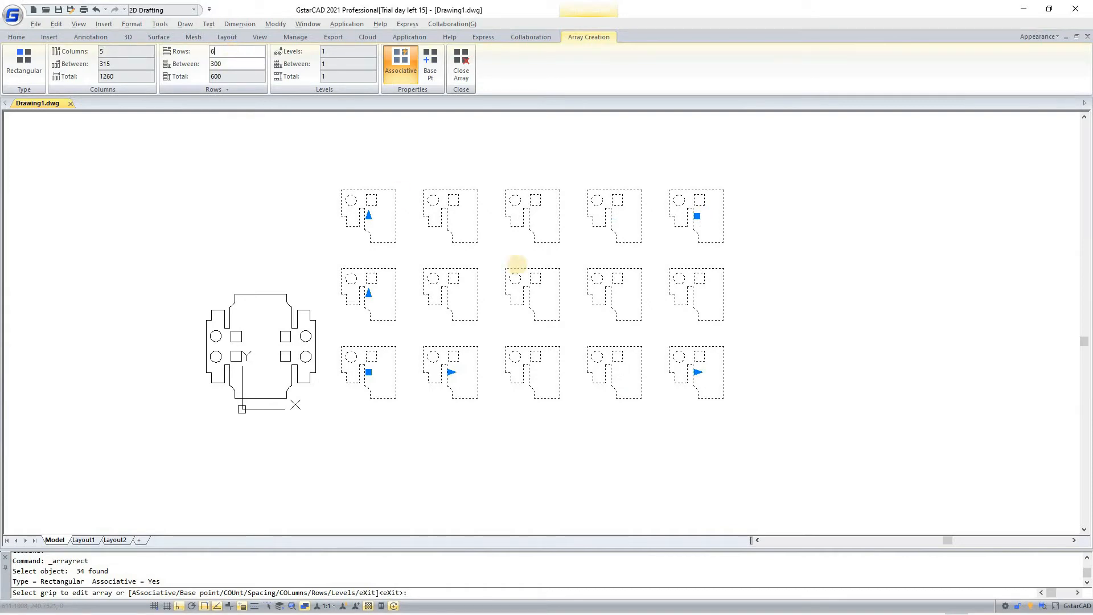
key("Return")
scroll(359, 403, "down", 2)
scroll(334, 429, "up", 1)
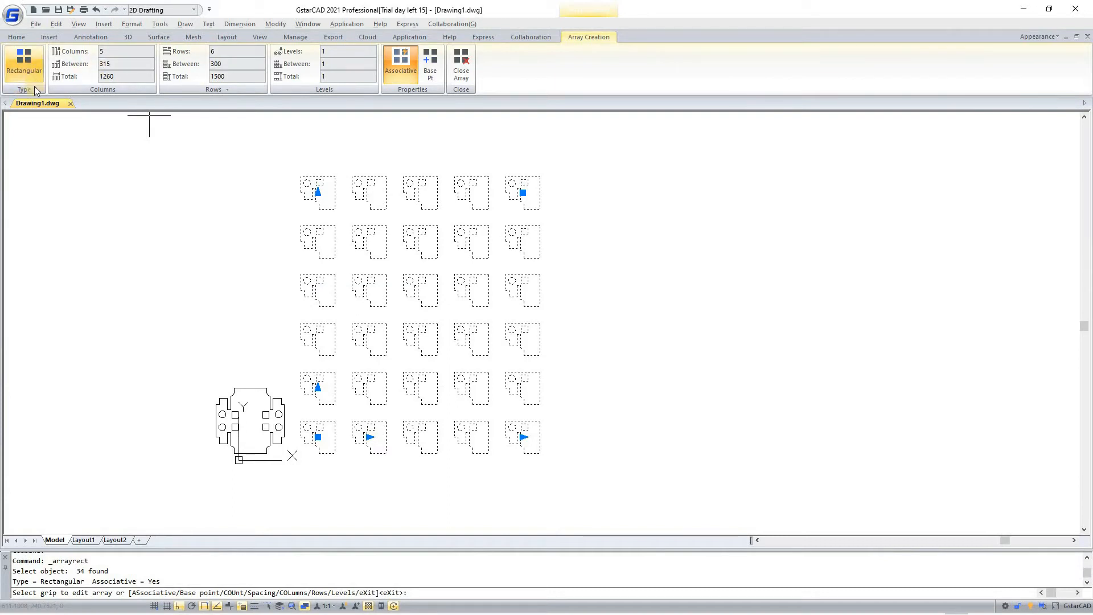
Extend the array to 11 columns with its column-count grip, dismissing the activity description pop-up
left_click(23, 65)
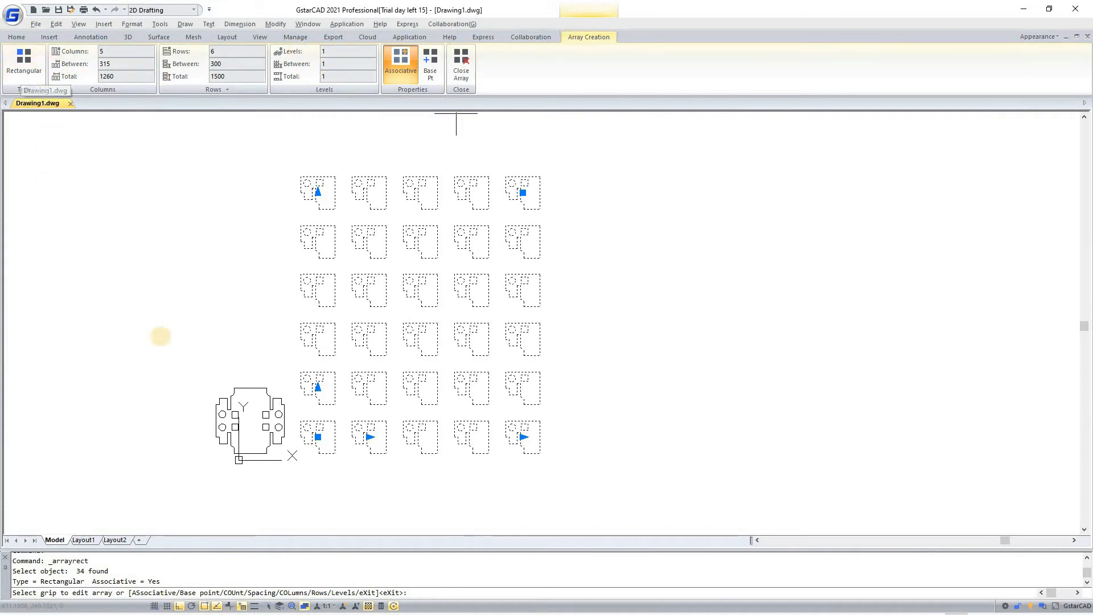
left_click(523, 435)
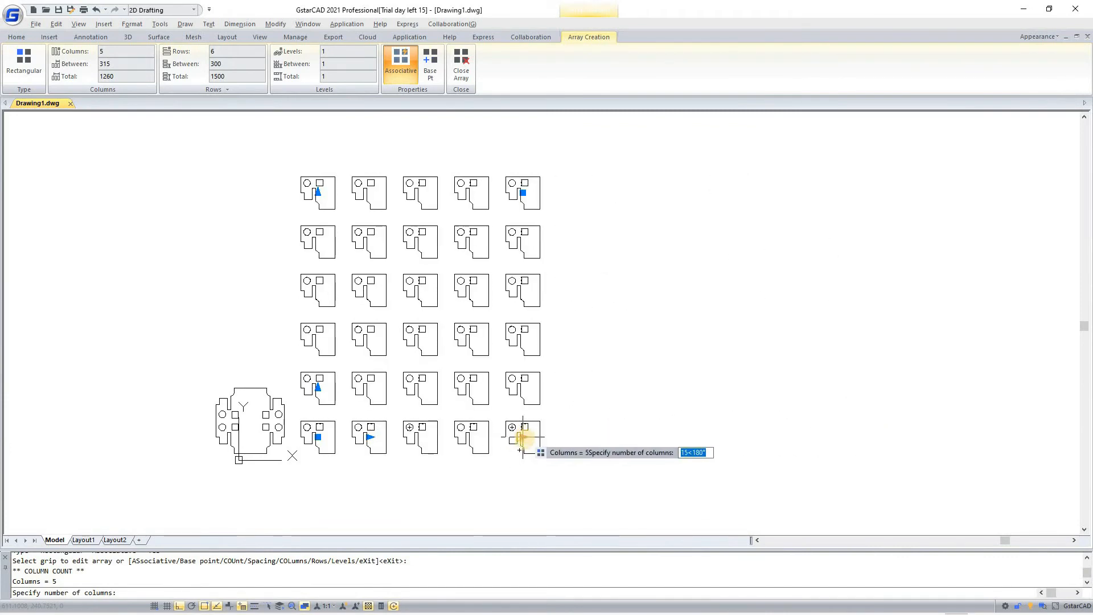
left_click(961, 138)
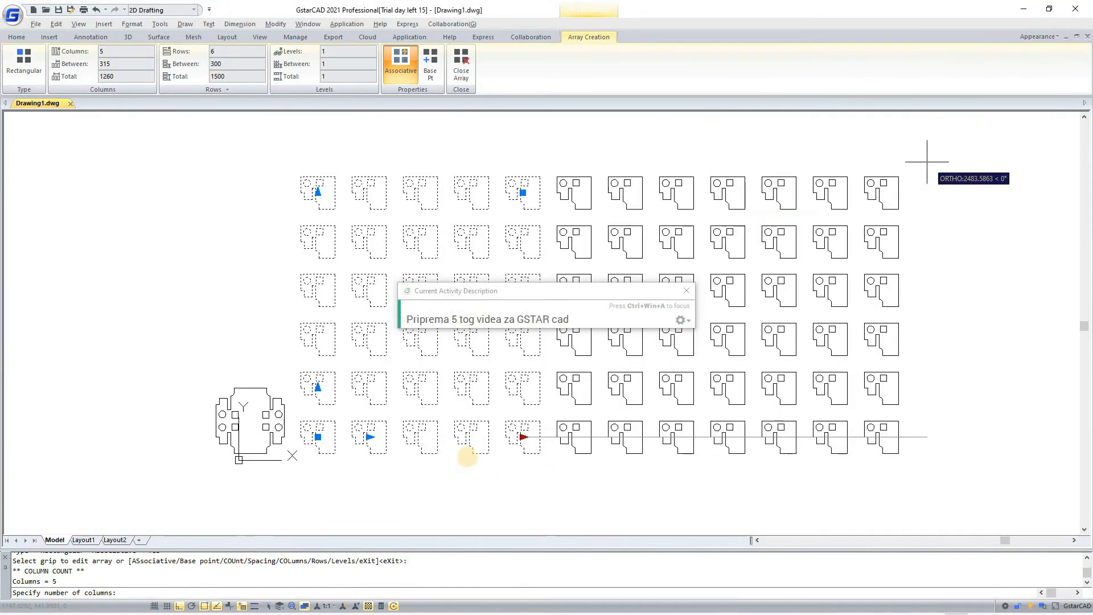
left_click(685, 290)
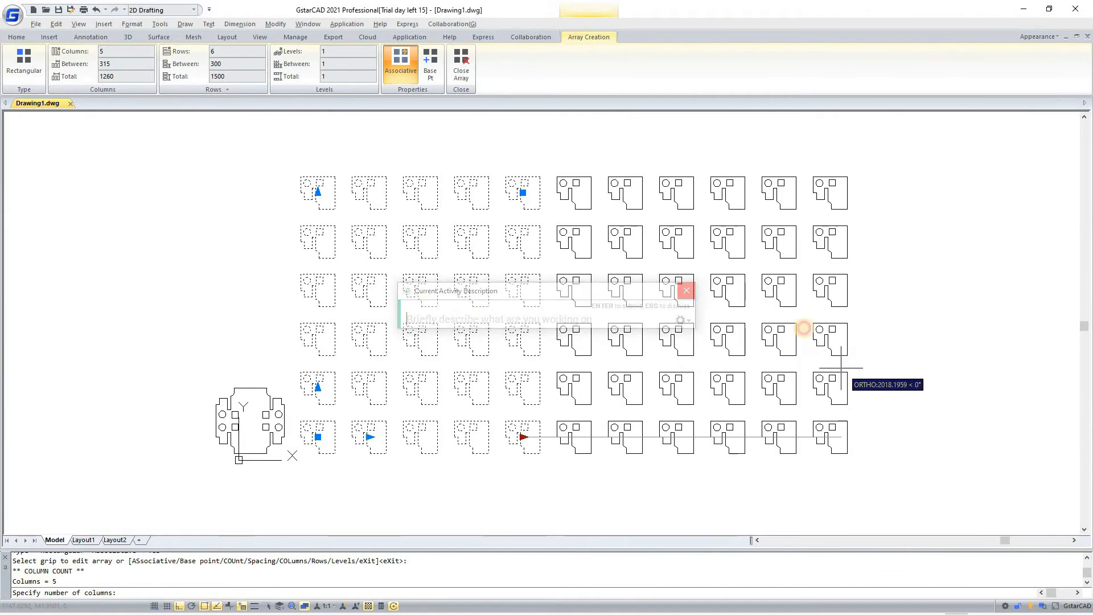
left_click(831, 364)
Extend the array upward to 8 rows with its row-count grip and end the array command
left_click(324, 188)
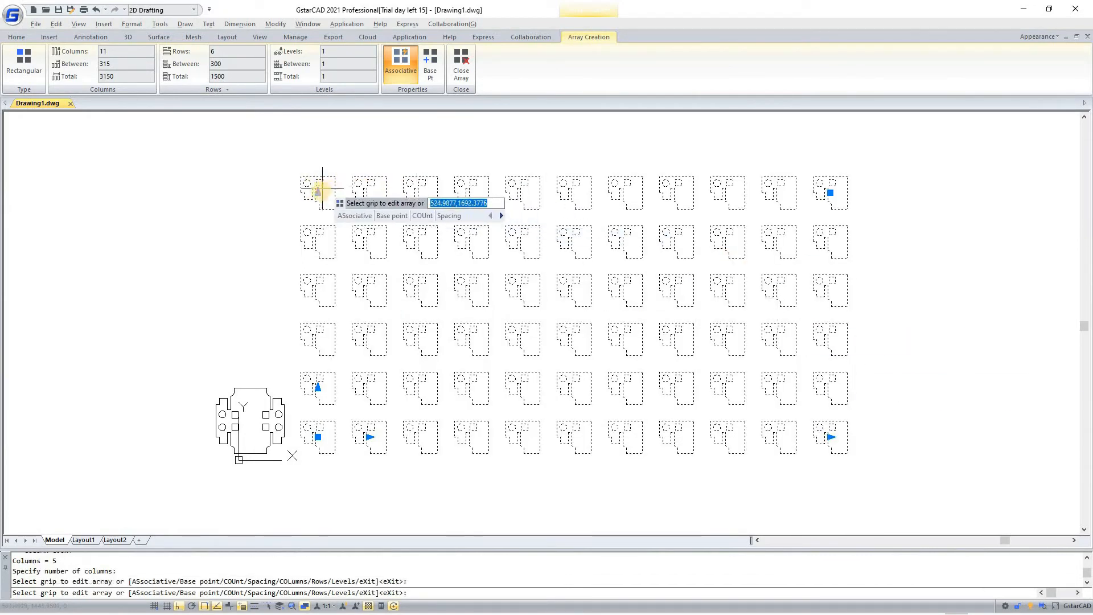
left_click(318, 191)
middle_click_drag(324, 281, 318, 409)
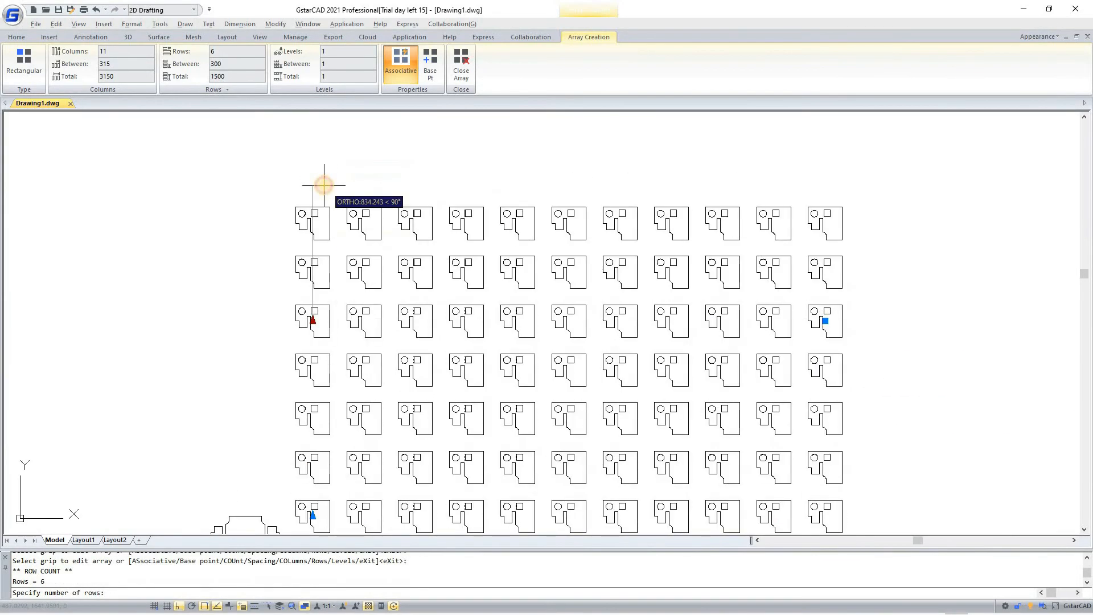
left_click(324, 185)
scroll(325, 185, "down", 2)
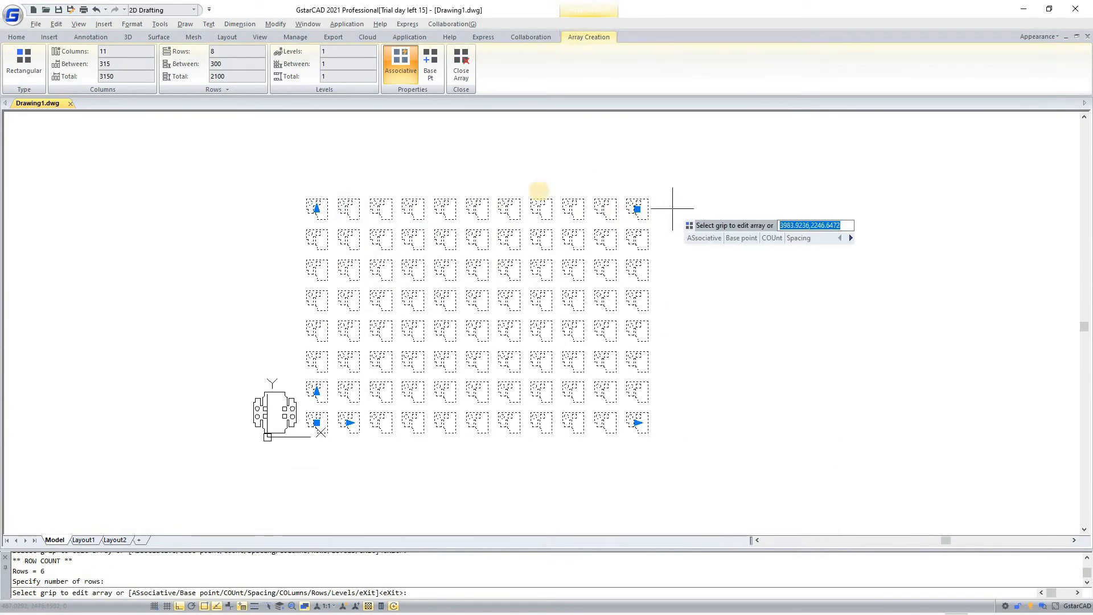
key("Escape")
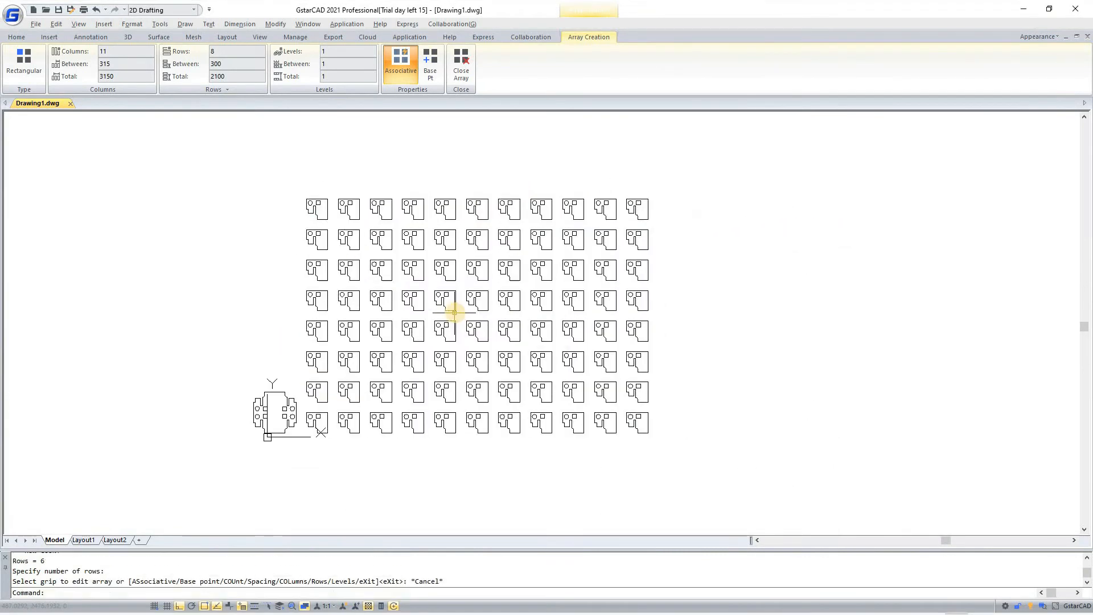
Undo the rectangular array of the separate part
key("ctrl+z")
key("ctrl+z")
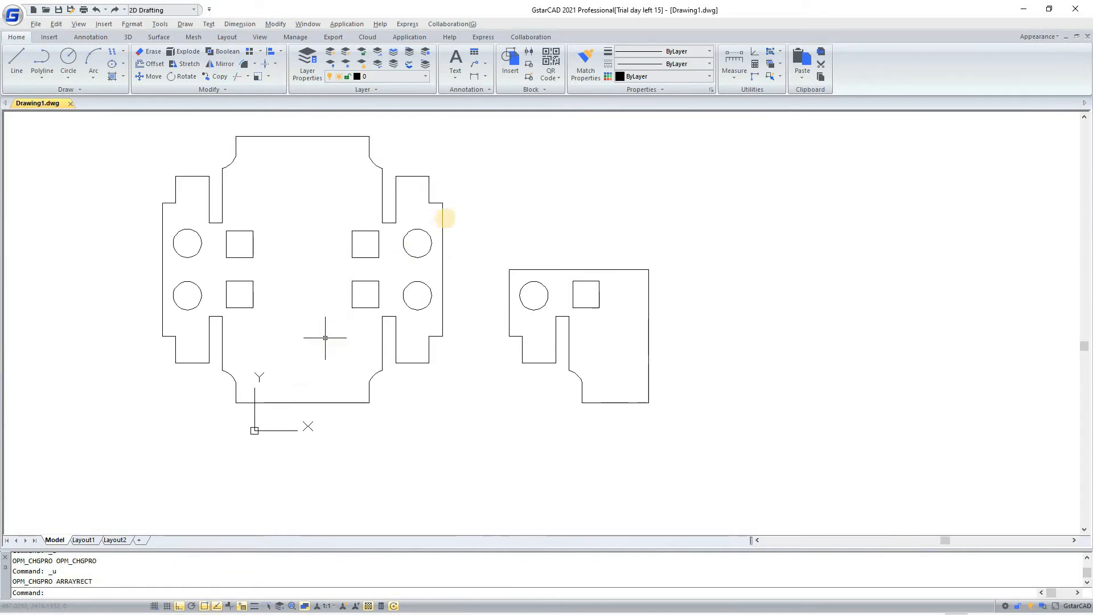
middle_click_drag(480, 261, 458, 262)
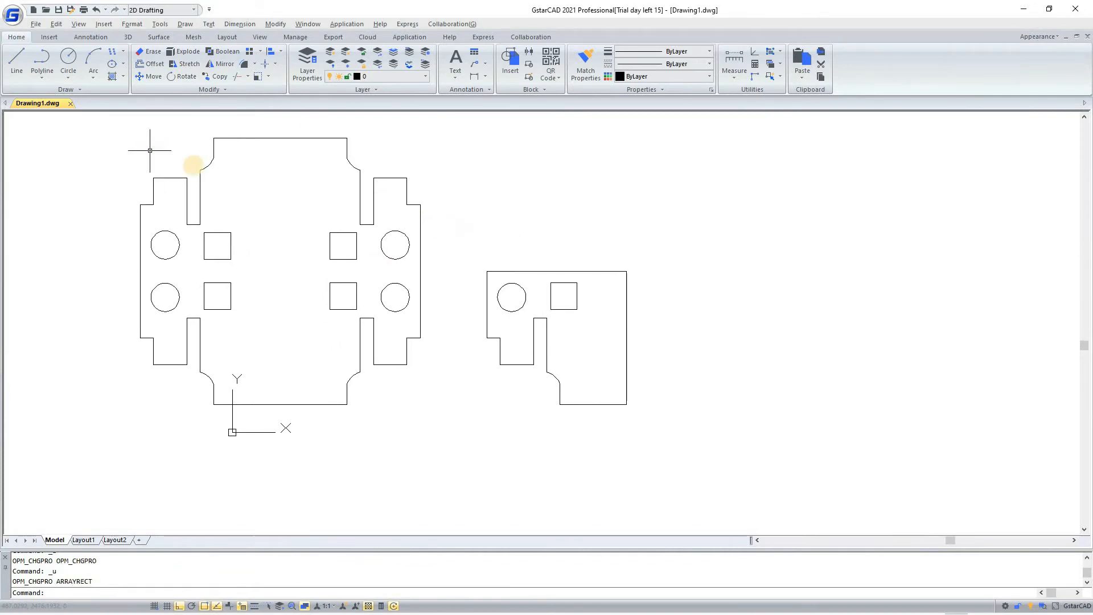
left_click(634, 232)
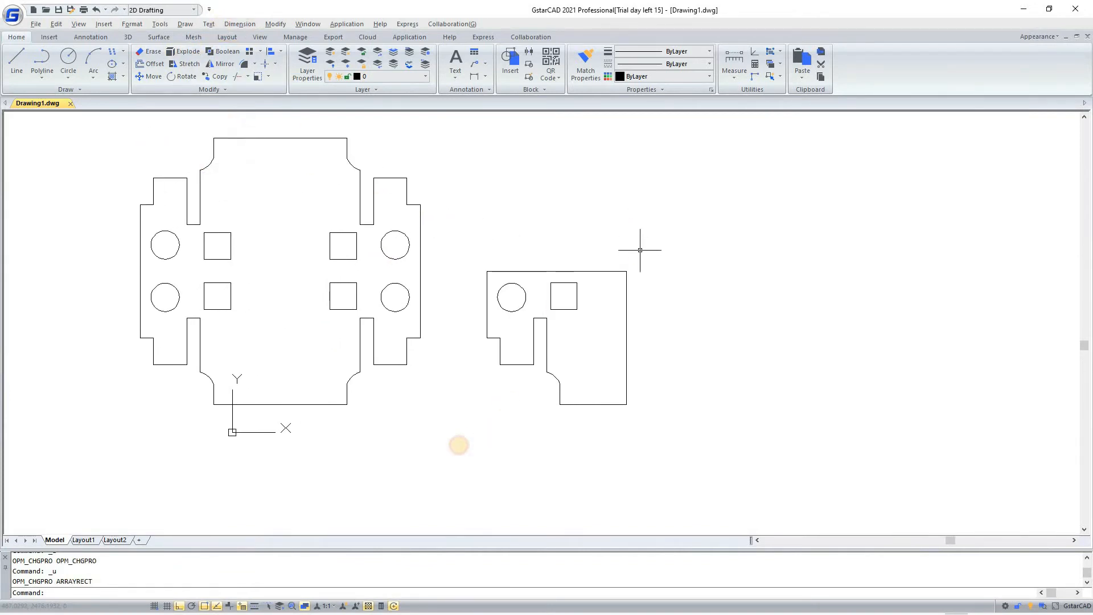
left_click(456, 442)
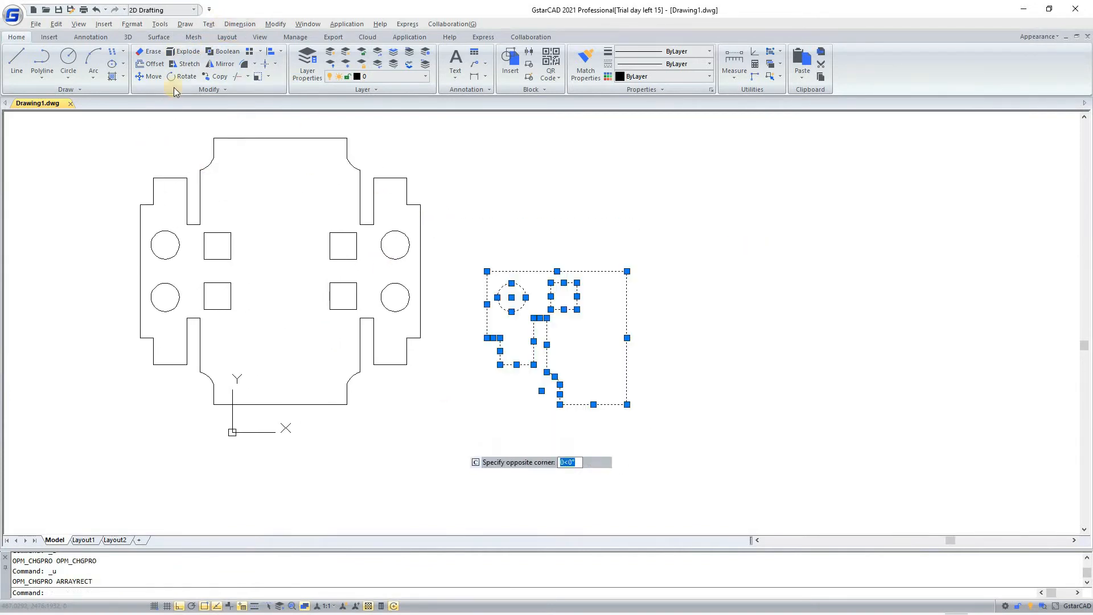
left_click(333, 234)
key("Escape")
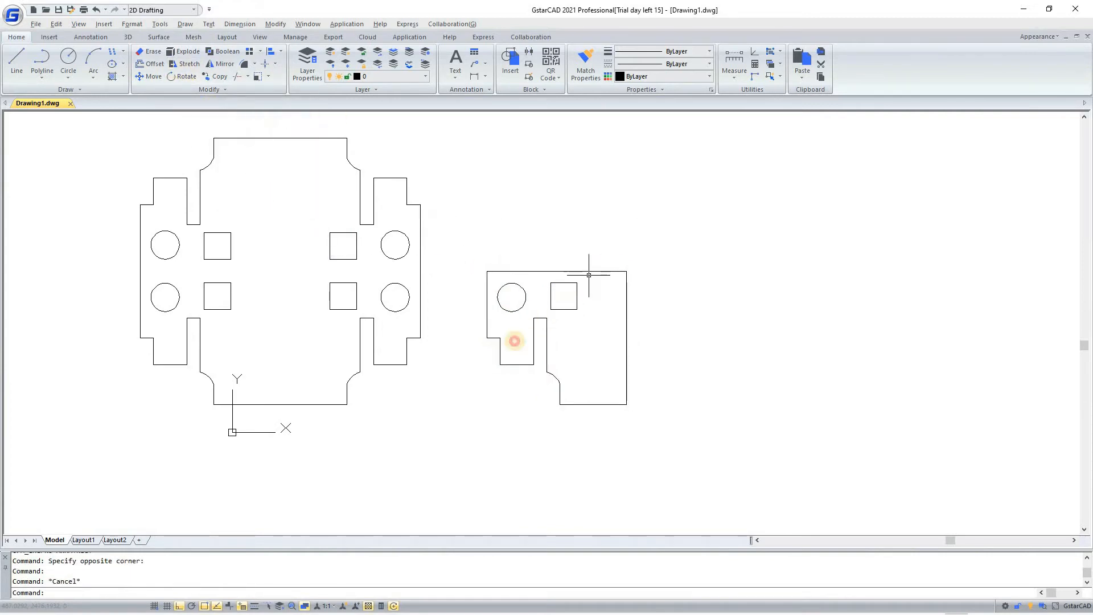
left_click(588, 275)
left_click(533, 315)
key("Escape")
left_click(666, 224)
left_click(417, 420)
key("Escape")
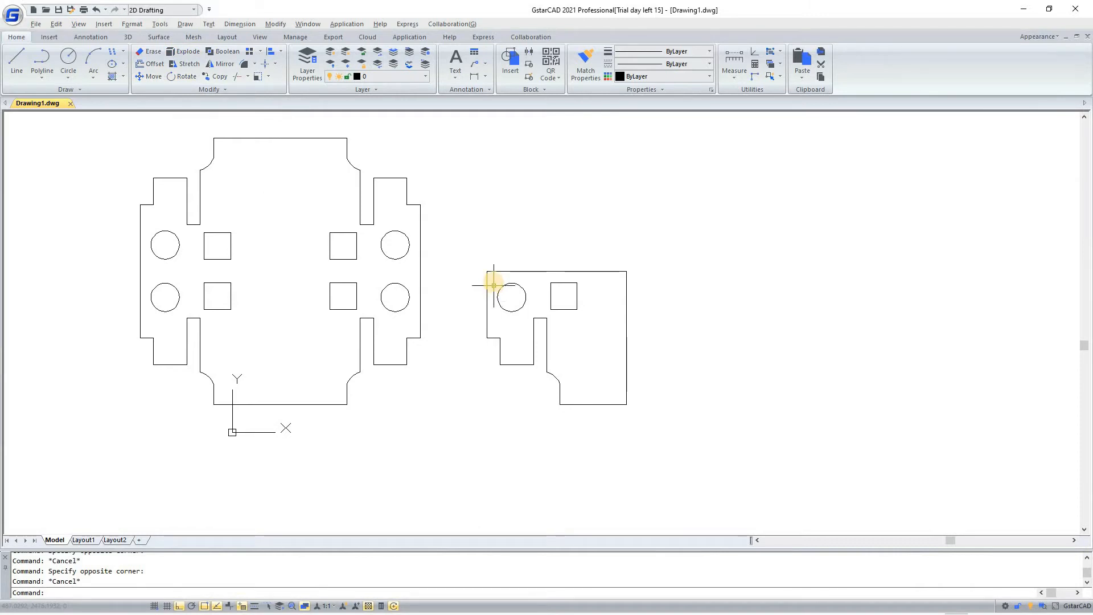
Draw a diagonal line above the separate part and a vertical line straight down from its upper end, using ortho for the vertical one
left_click(248, 77)
left_click(14, 63)
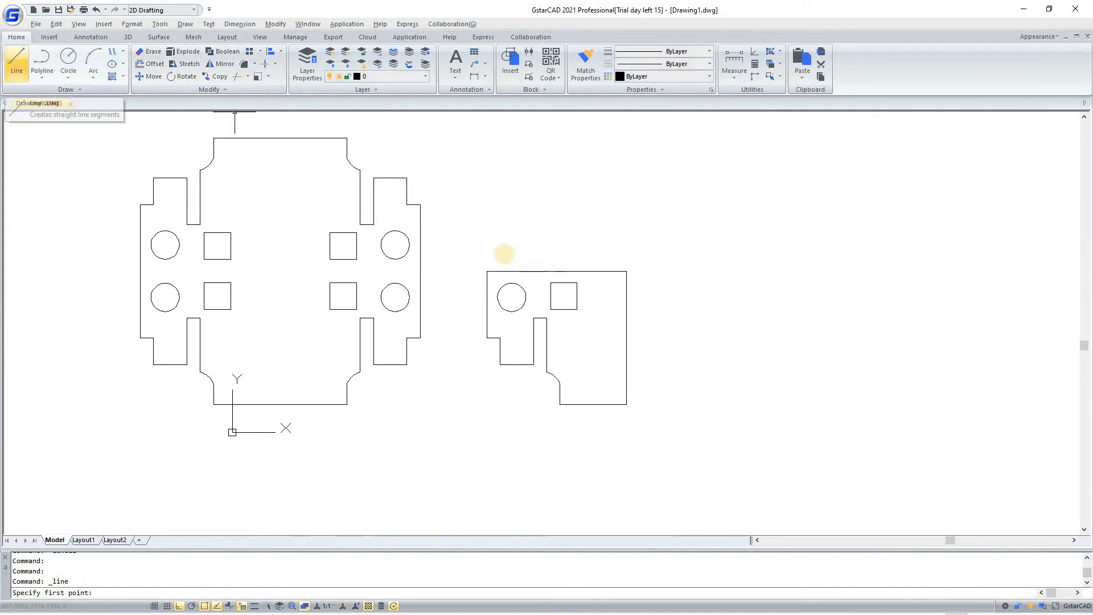
scroll(290, 265, "down", 5)
scroll(298, 257, "up", 3)
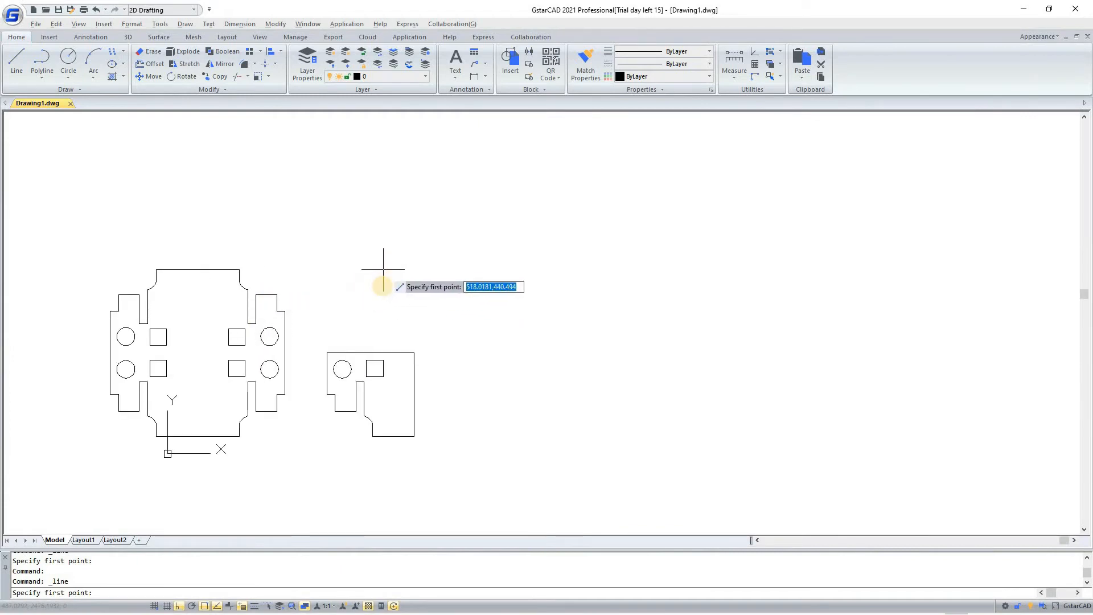
left_click(346, 289)
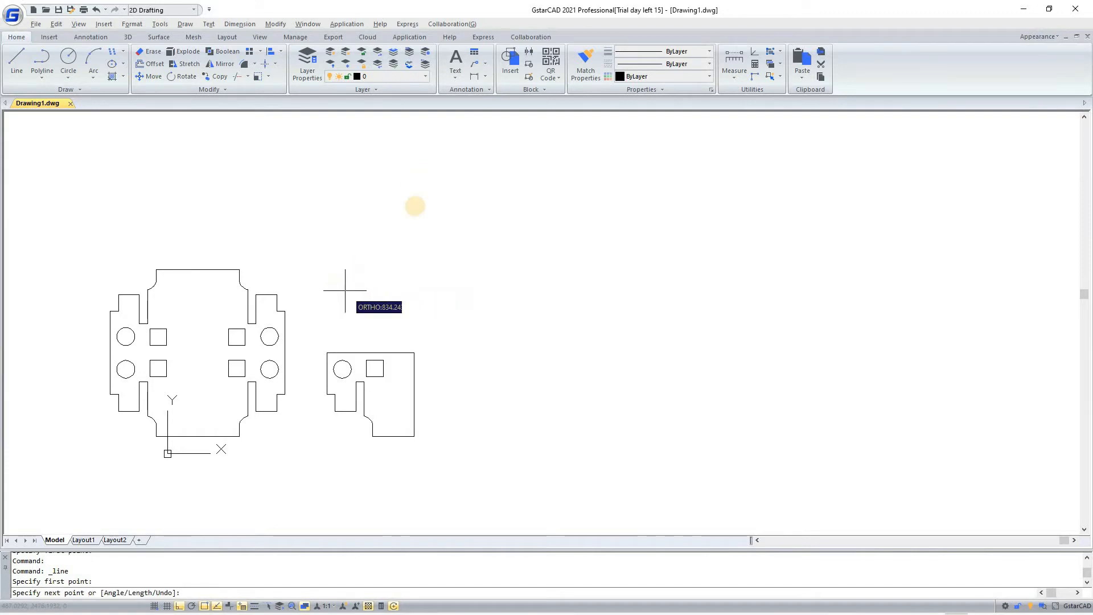
key("F8")
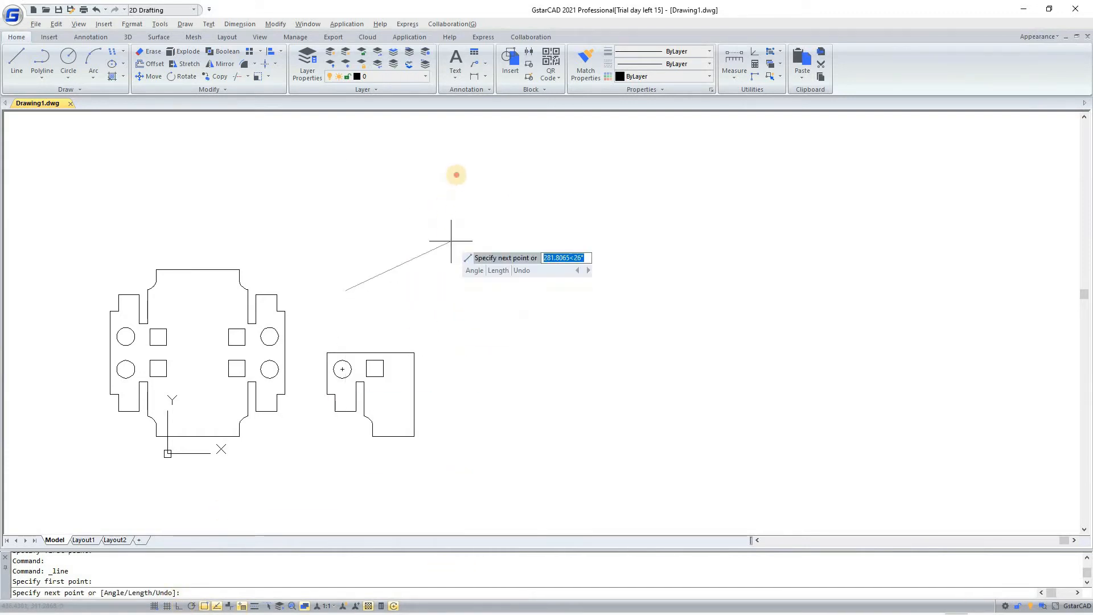
left_click(456, 175)
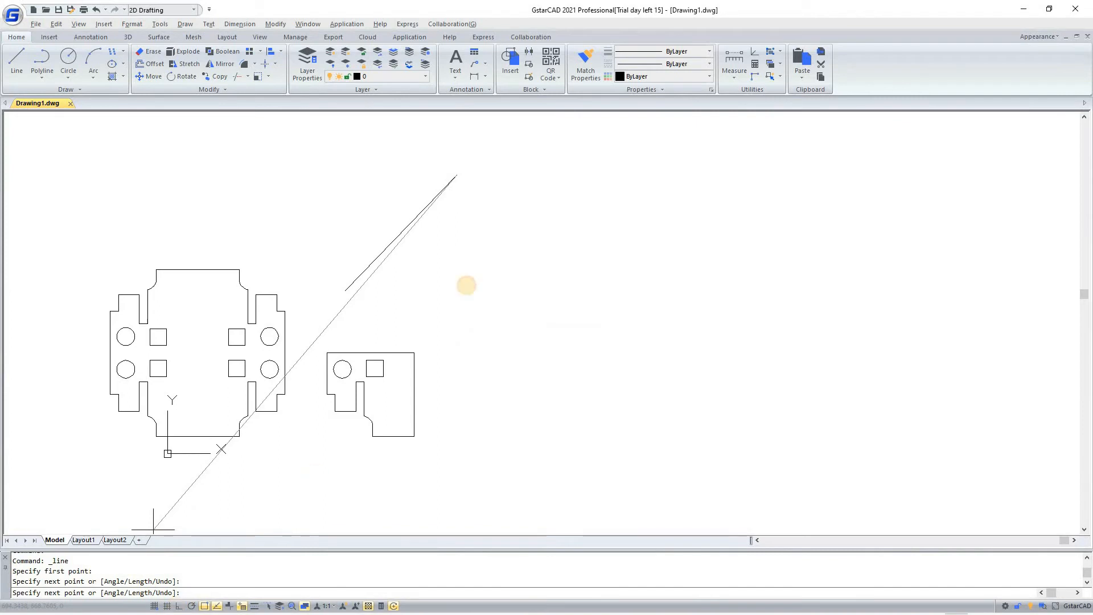
left_click(179, 605)
left_click(471, 316)
key("Return")
Draw four separate horizontal lines across the diagonal and vertical lines, the top one about 562 units long
key("Return")
left_click(550, 210)
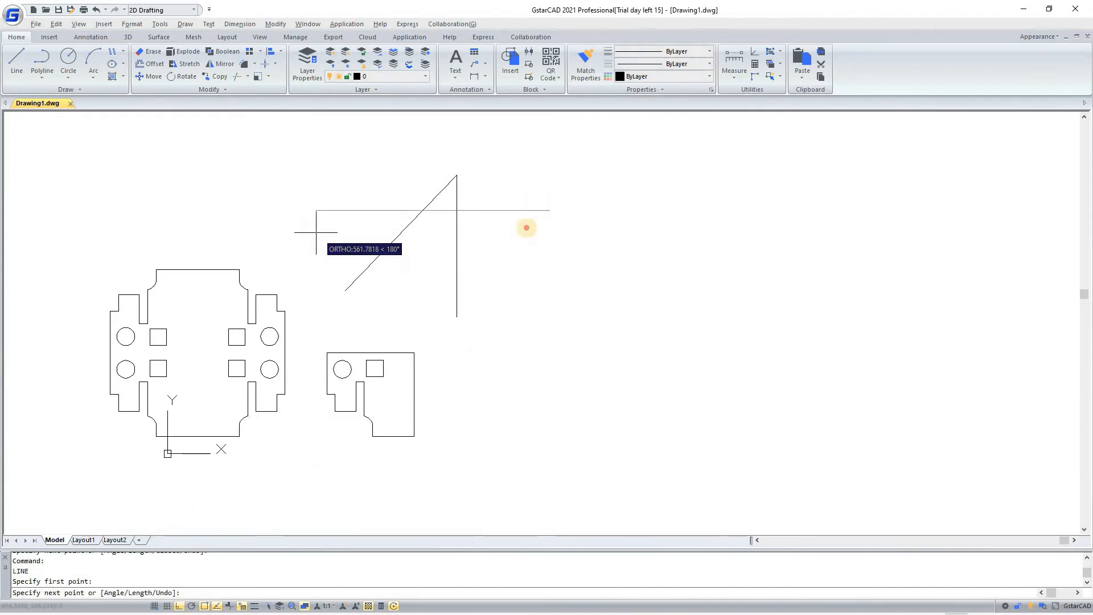
left_click(316, 232)
key("Return")
key("Return")
left_click(541, 225)
left_click(307, 233)
key("Return")
key("Return")
left_click(535, 252)
left_click(323, 254)
key("Return")
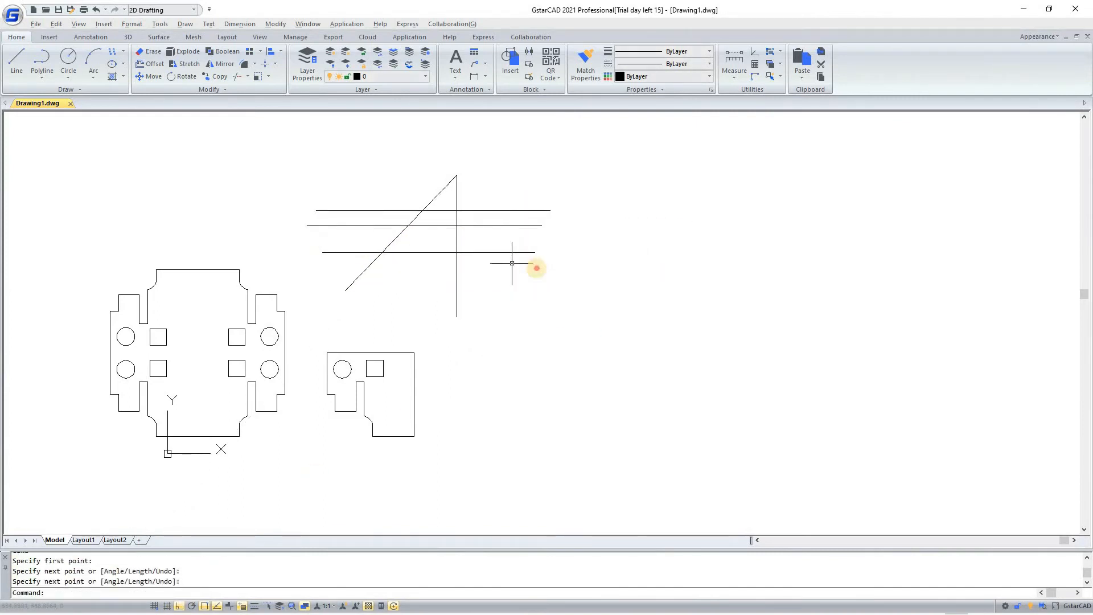
key("Return")
left_click(536, 268)
left_click(283, 268)
key("Return")
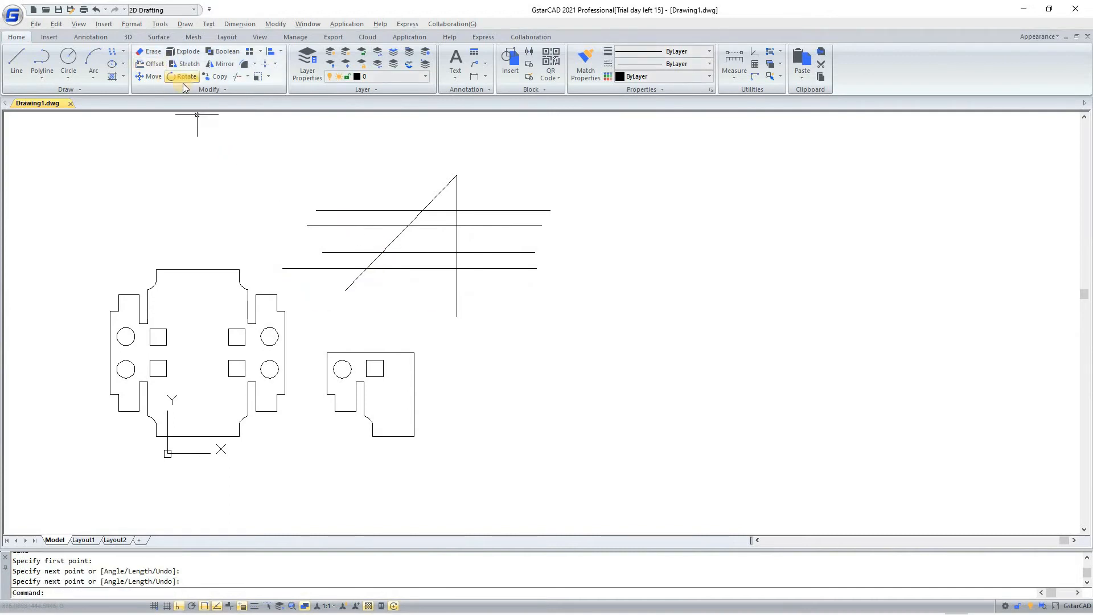
Trim the horizontal lines between the diagonal and vertical cutting edges, and undo that trim
left_click(241, 76)
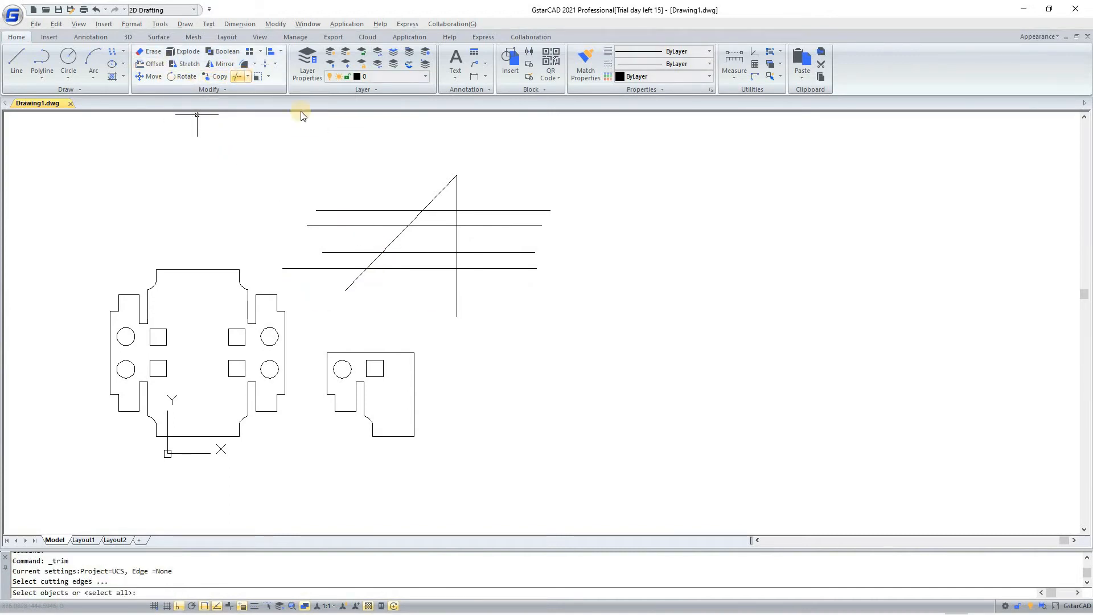
left_click(461, 278)
left_click(441, 291)
left_click(370, 284)
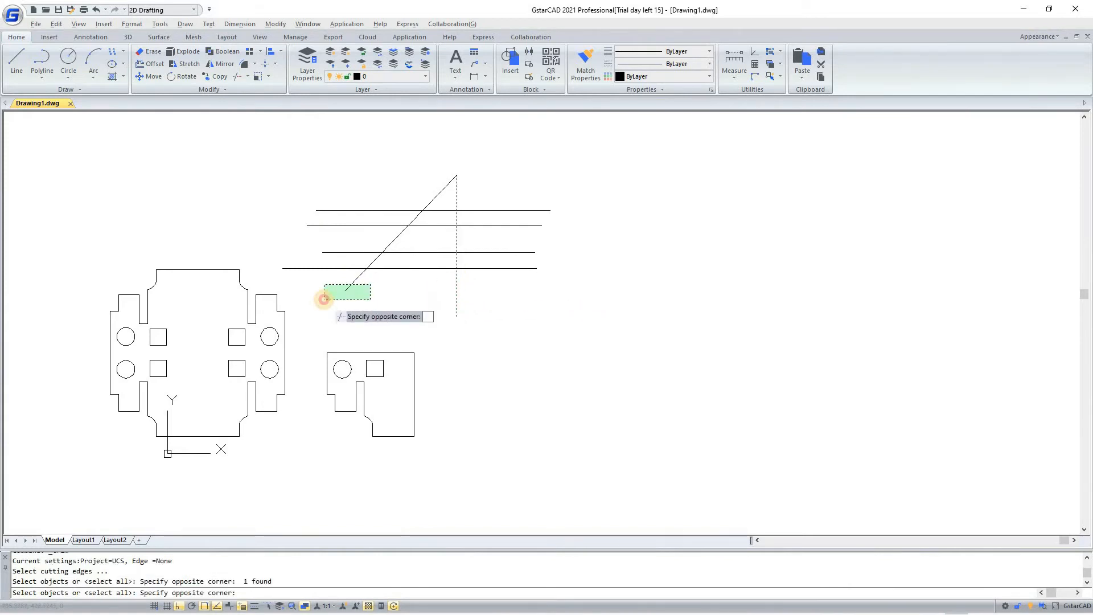
left_click(324, 299)
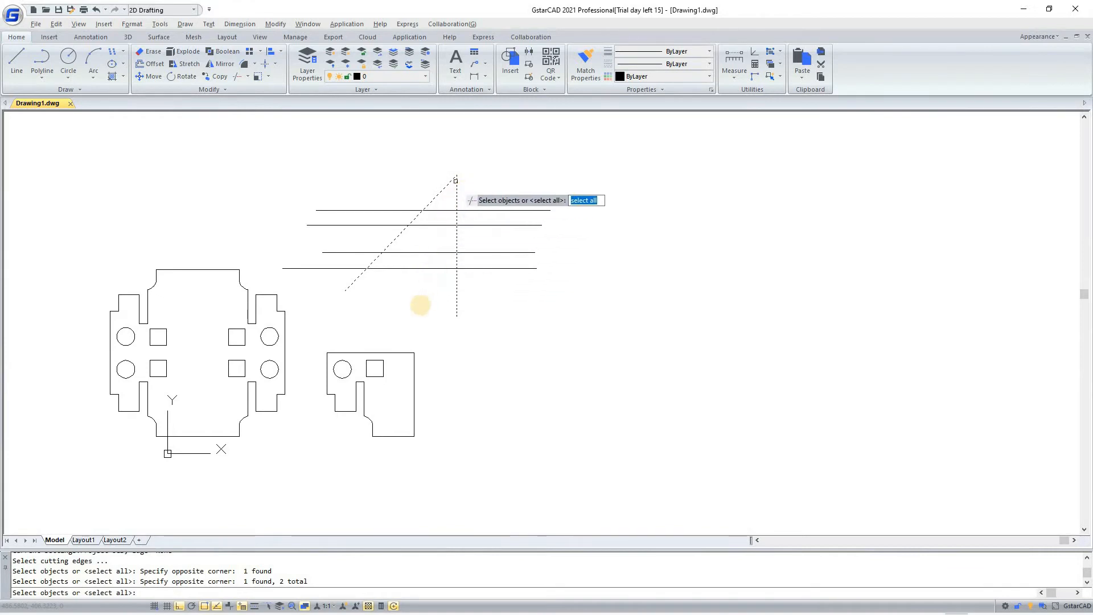
key("Return")
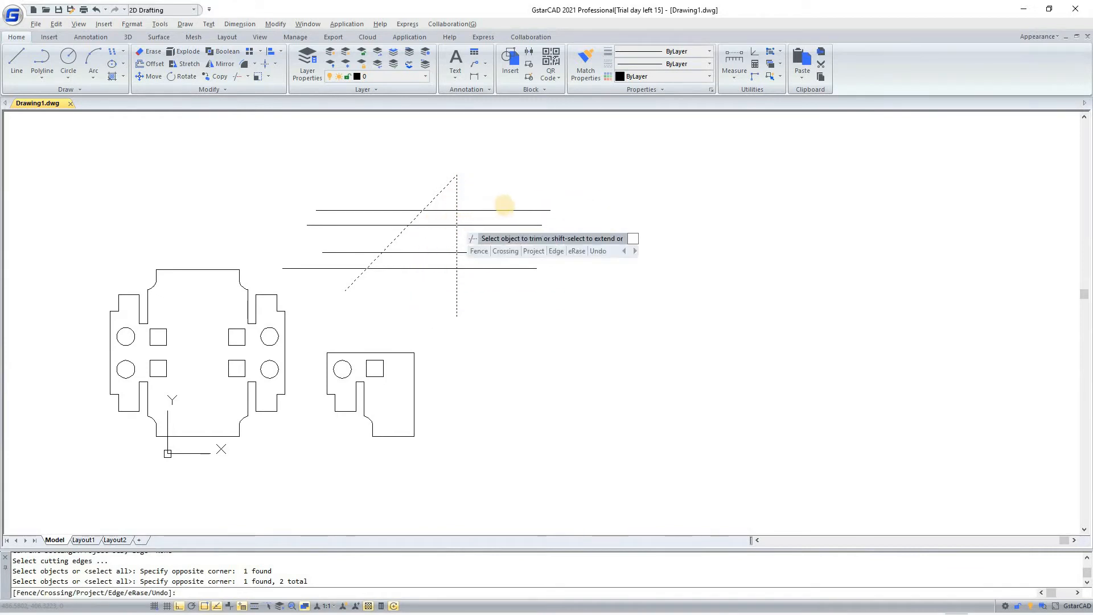
left_click(505, 199)
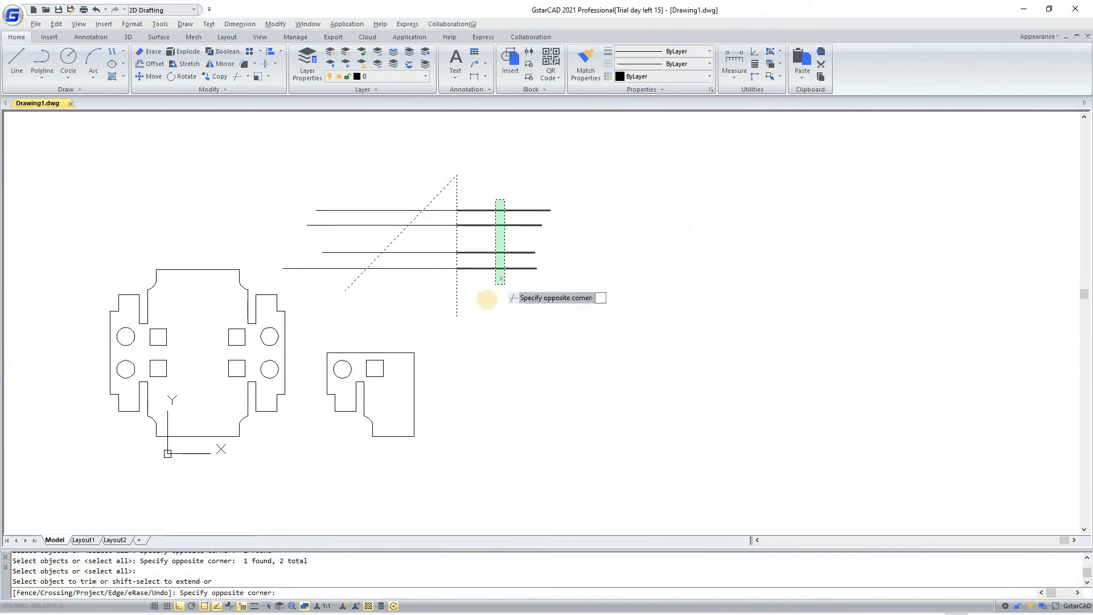
left_click(457, 208)
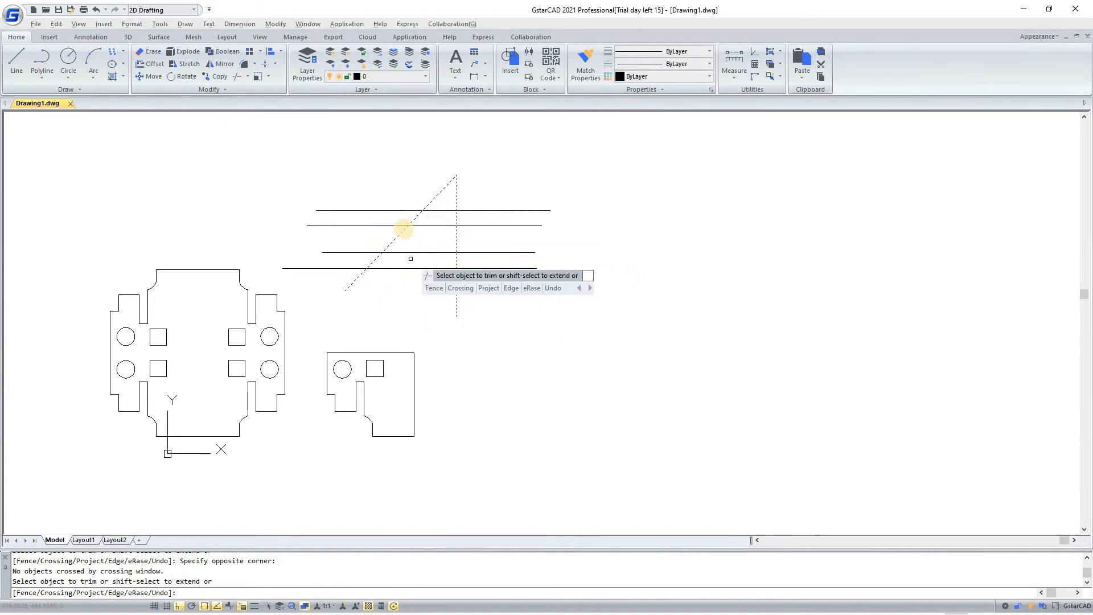
left_click(444, 206)
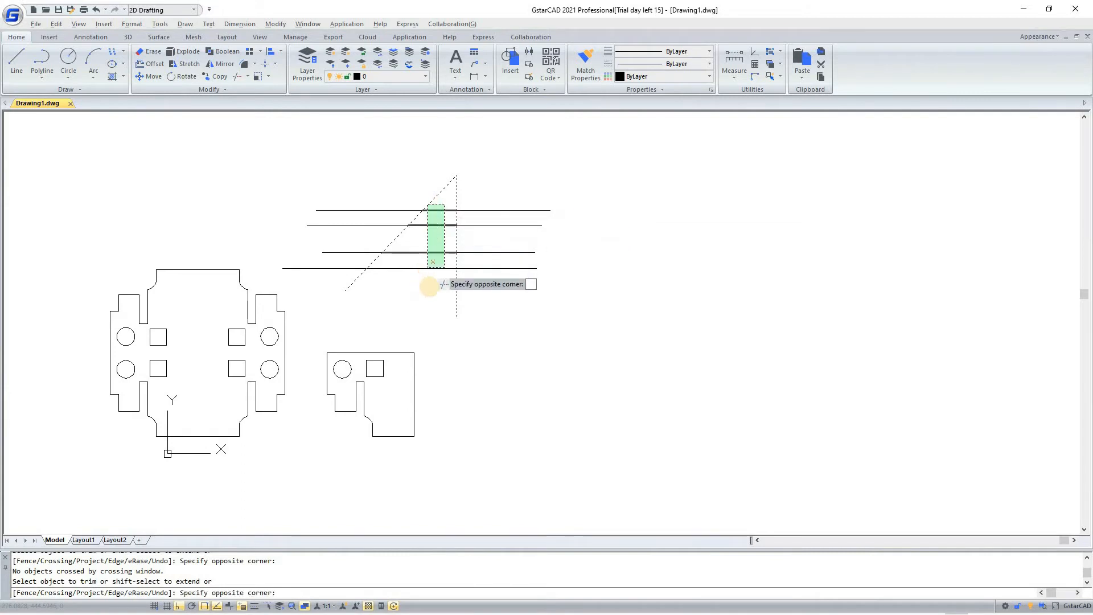
left_click(428, 285)
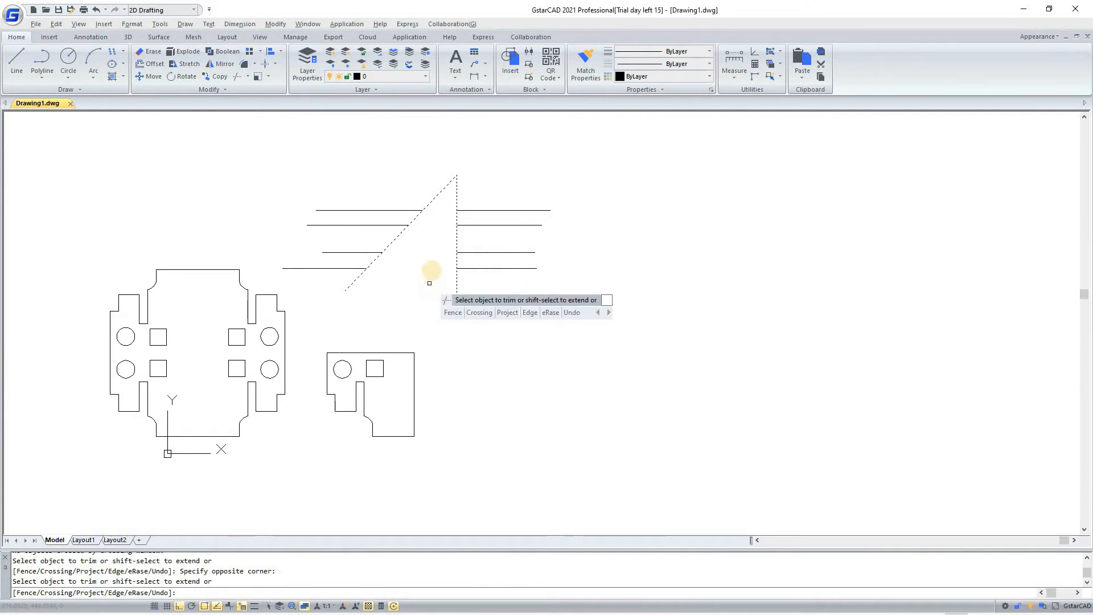
key("ctrl+z")
Trim off the horizontal lines' ends outside the diagonal and vertical lines, and undo the whole trim operation
left_click(504, 186)
left_click(476, 309)
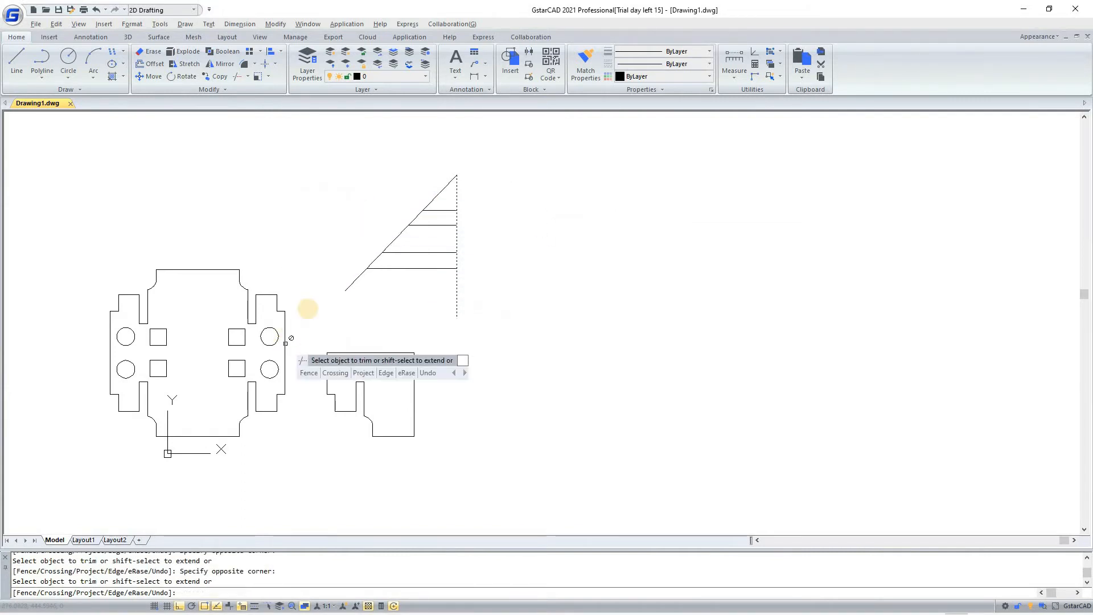
key("Return")
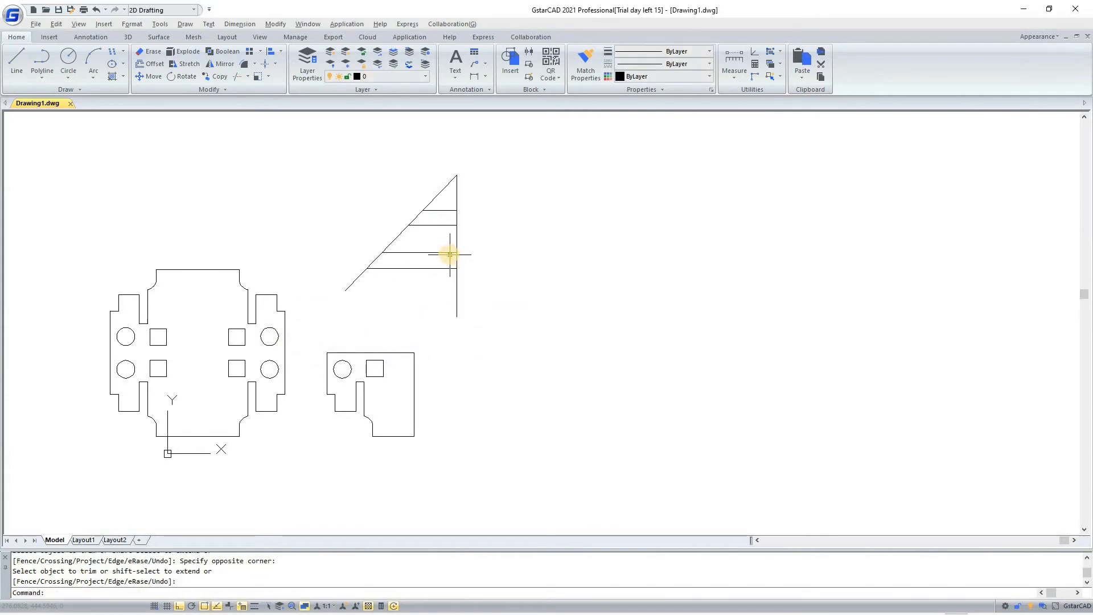
key("ctrl+z")
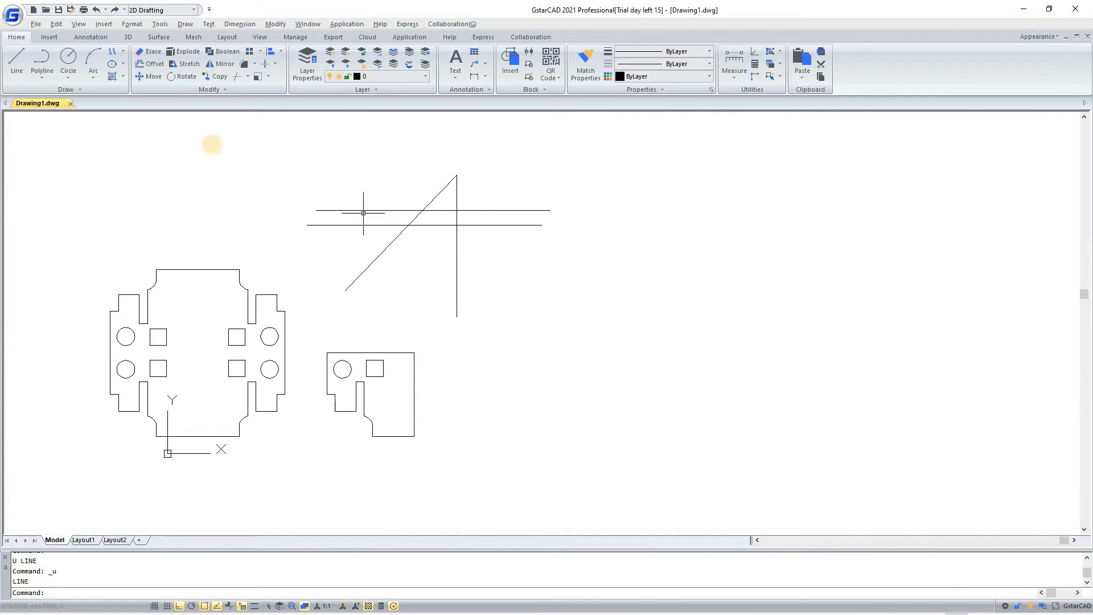
Trim the right-hand ends of all four horizontal lines, using only the vertical line as the cutting edge
left_click(233, 76)
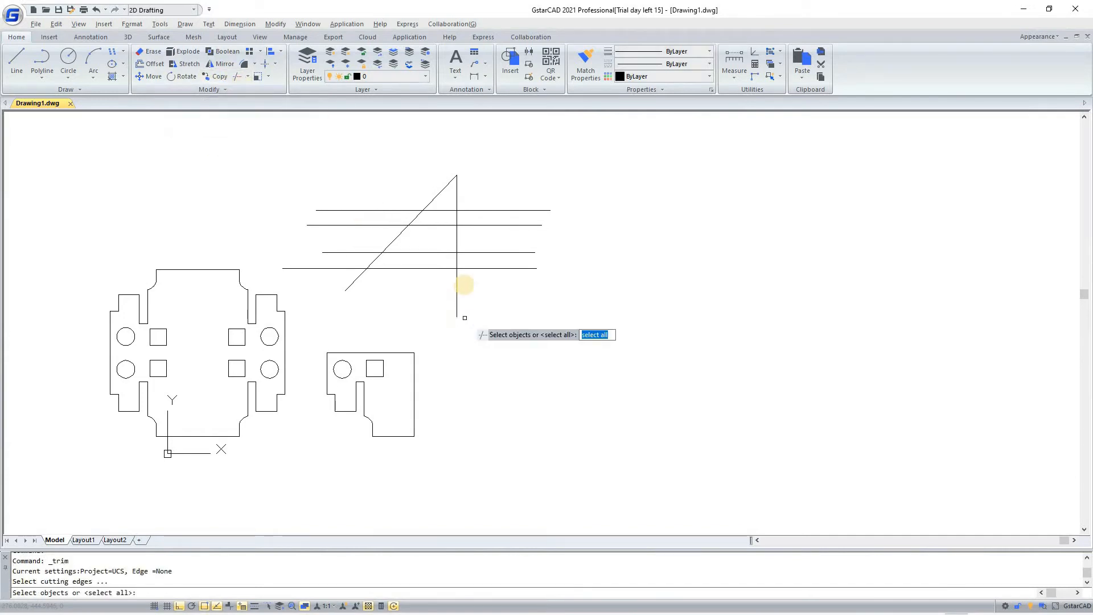
left_click(464, 285)
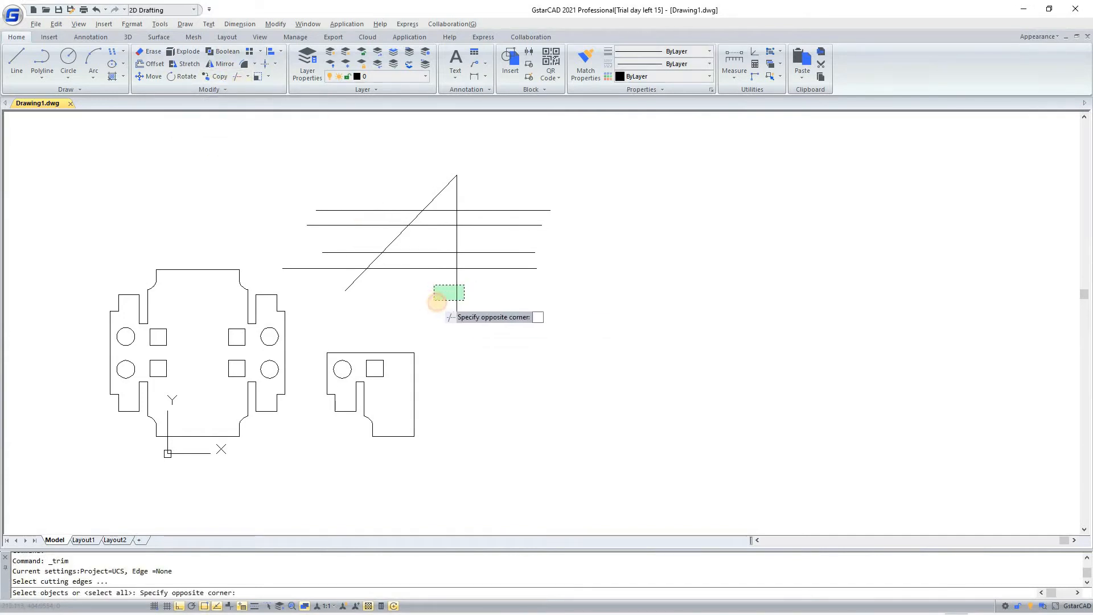
left_click(437, 302)
left_click(462, 292)
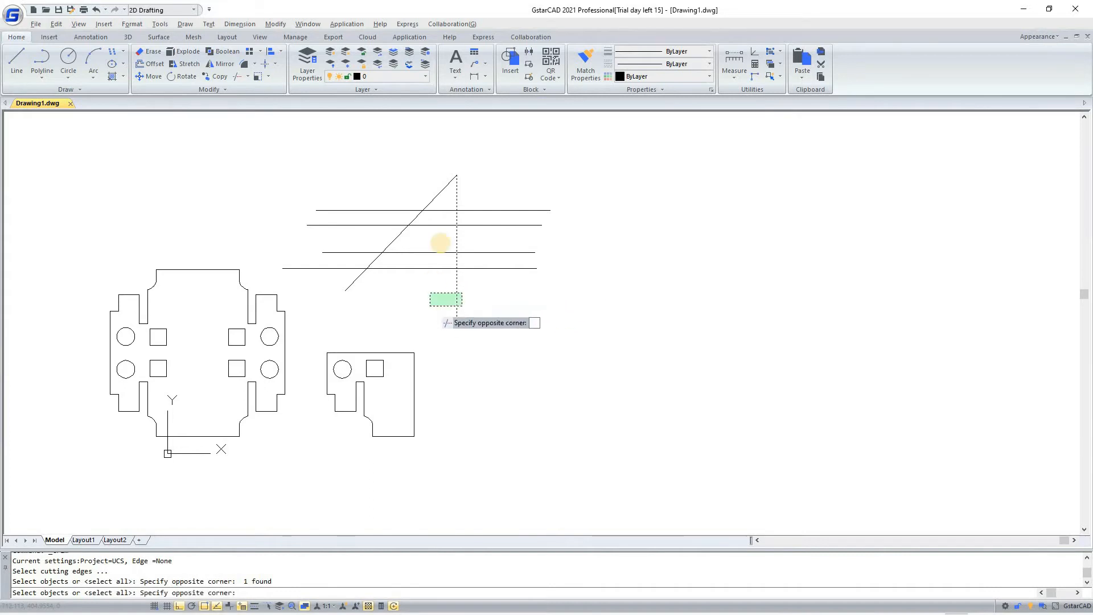
left_click(447, 238)
key("Return")
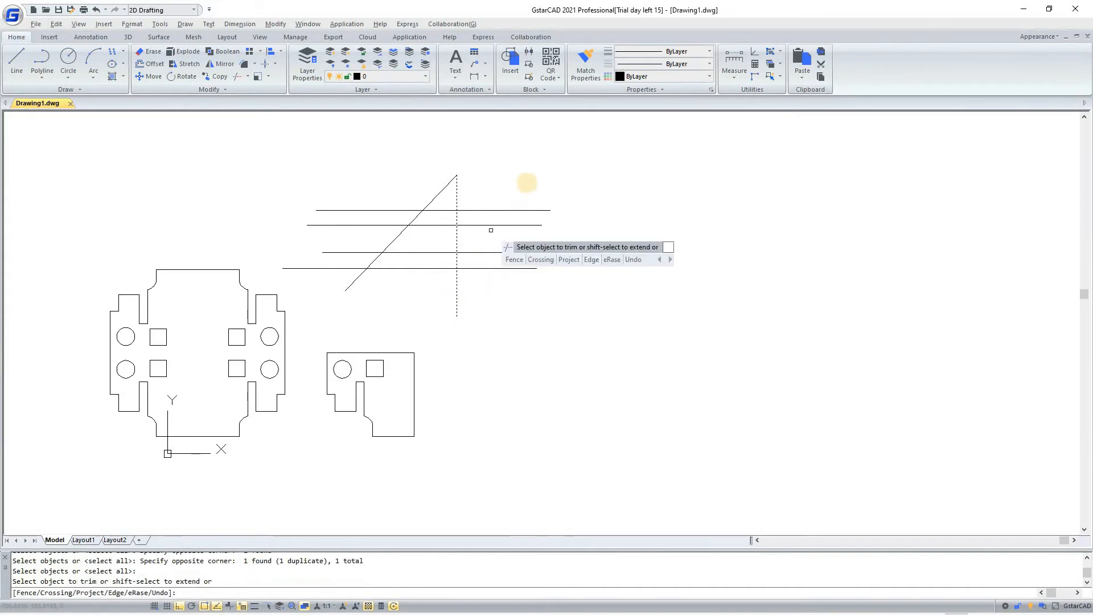
left_click(527, 185)
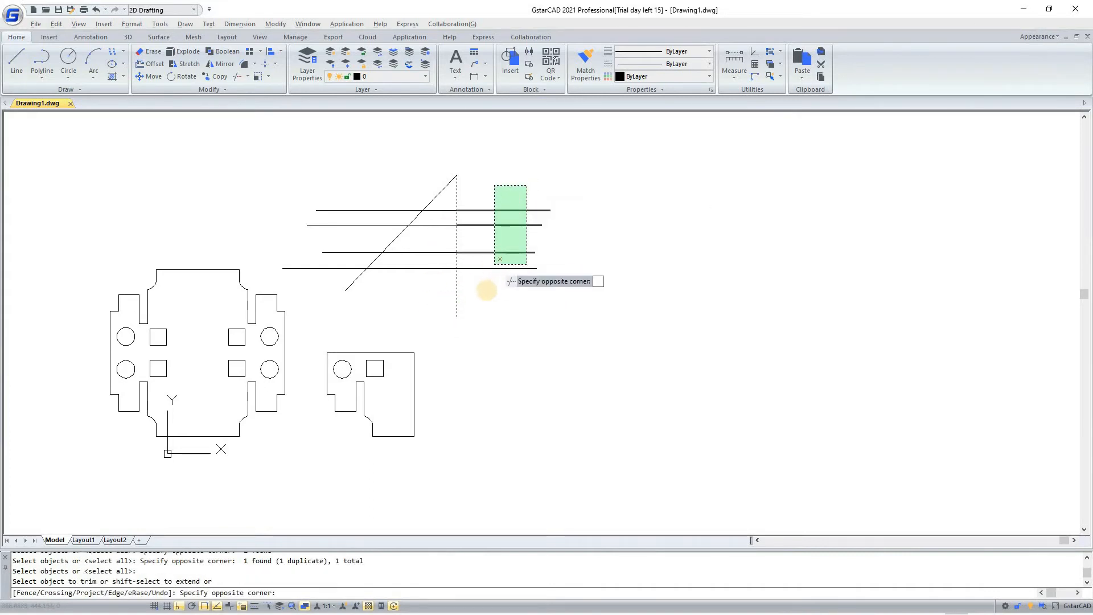
left_click(487, 290)
key("Return")
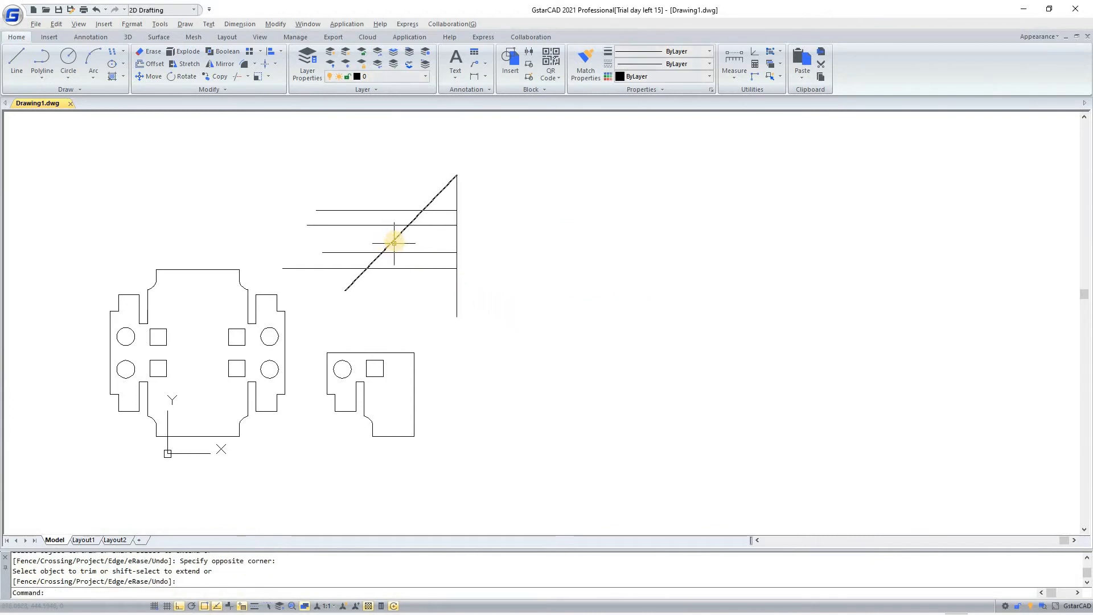
Trim the diagonal line's lower end and the lowest horizontal line's left end, with all objects as cutting edges
key("Return")
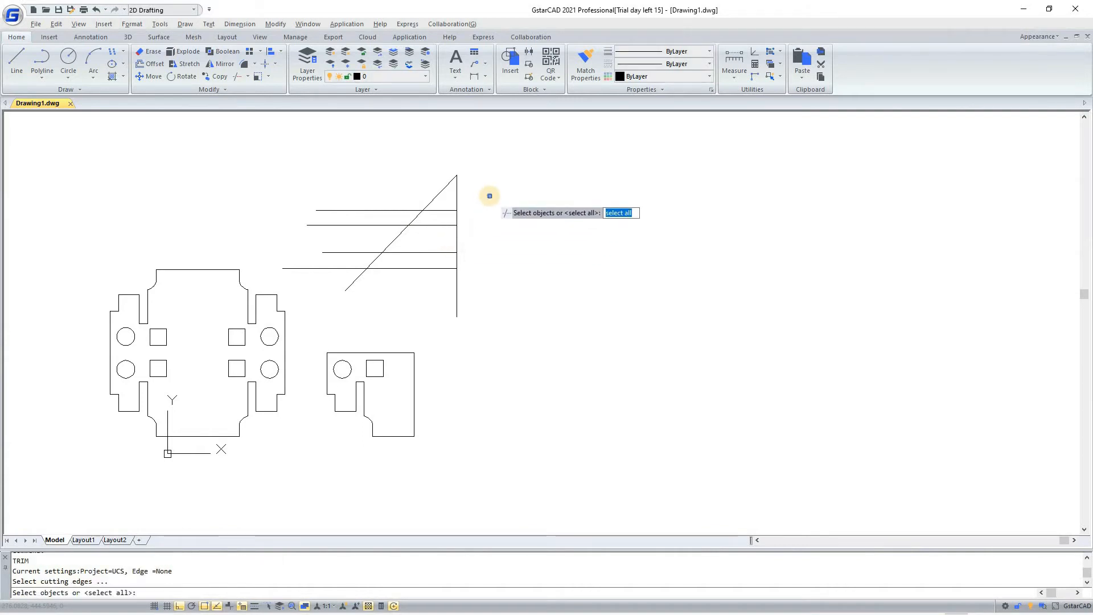
key("Return")
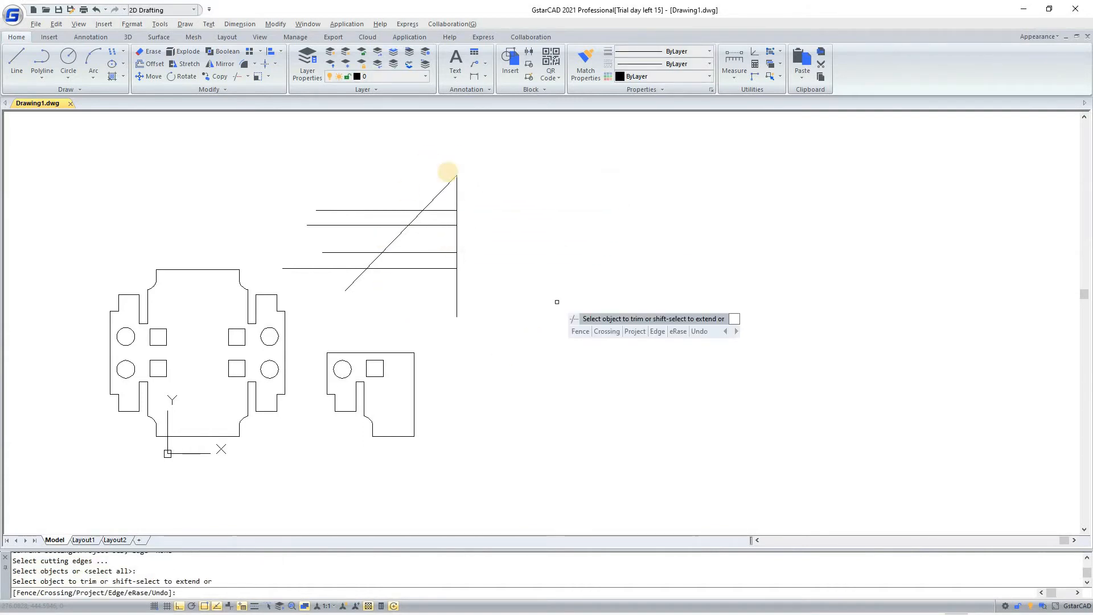
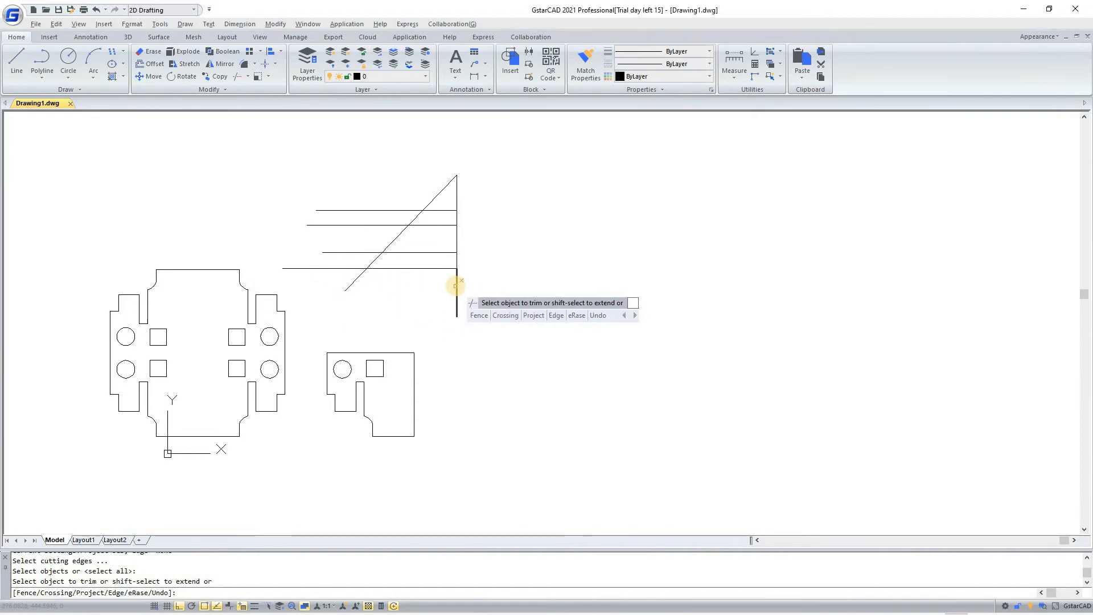
left_click(354, 281)
left_click(352, 271)
left_click(351, 262)
Trim the top horizontal line's segment inside the triangle, the second line's left end and the vertical line's lower end
left_click(449, 214)
left_click(447, 213)
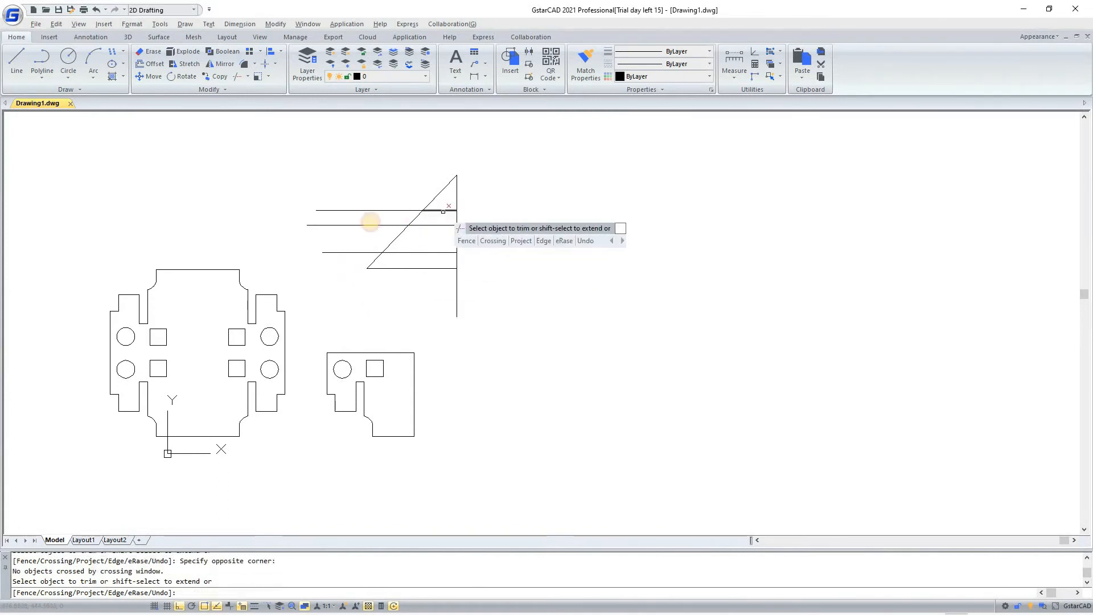
left_click(445, 211)
left_click(371, 224)
left_click(461, 297)
left_click(456, 291)
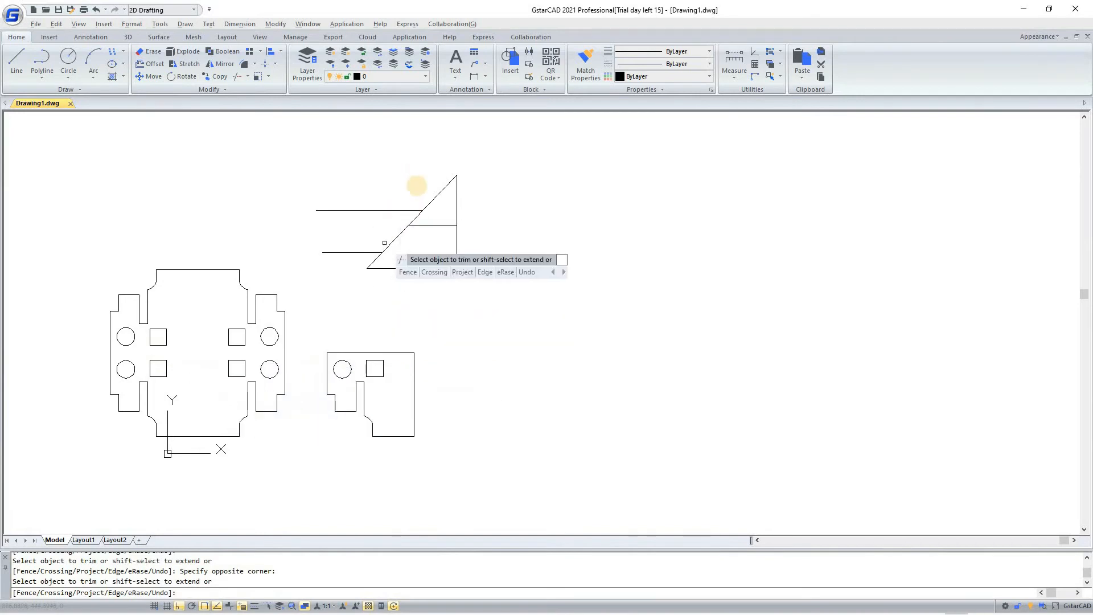
Trim the diagonal line's segment between the second and third horizontal lines' junctions and its lowest segment, leaving two separate diagonal pieces
left_click(412, 217)
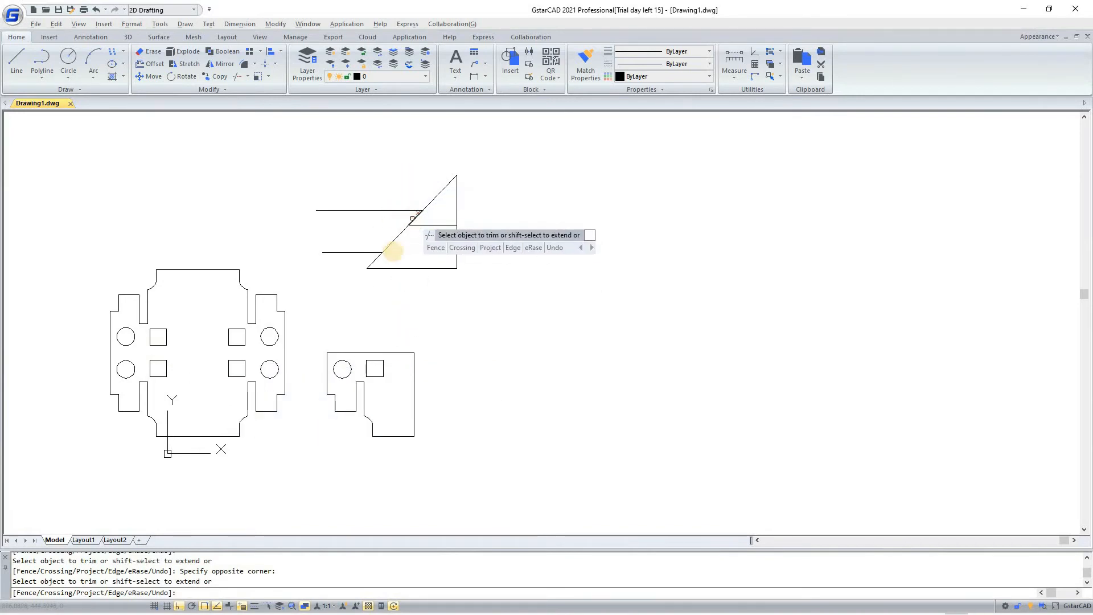
left_click(373, 262)
key("Escape")
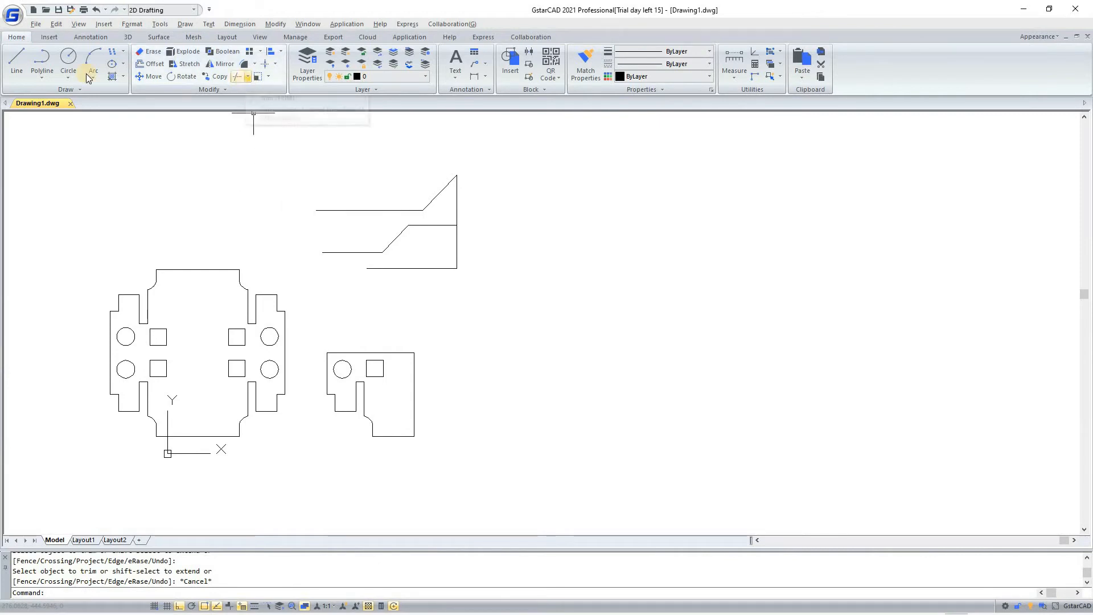
Draw a horizontal line about 130 long outward from the triangle's vertical side, level with the top line, and a vertical line beyond the horizontals' left ends
left_click(16, 59)
left_click(457, 210)
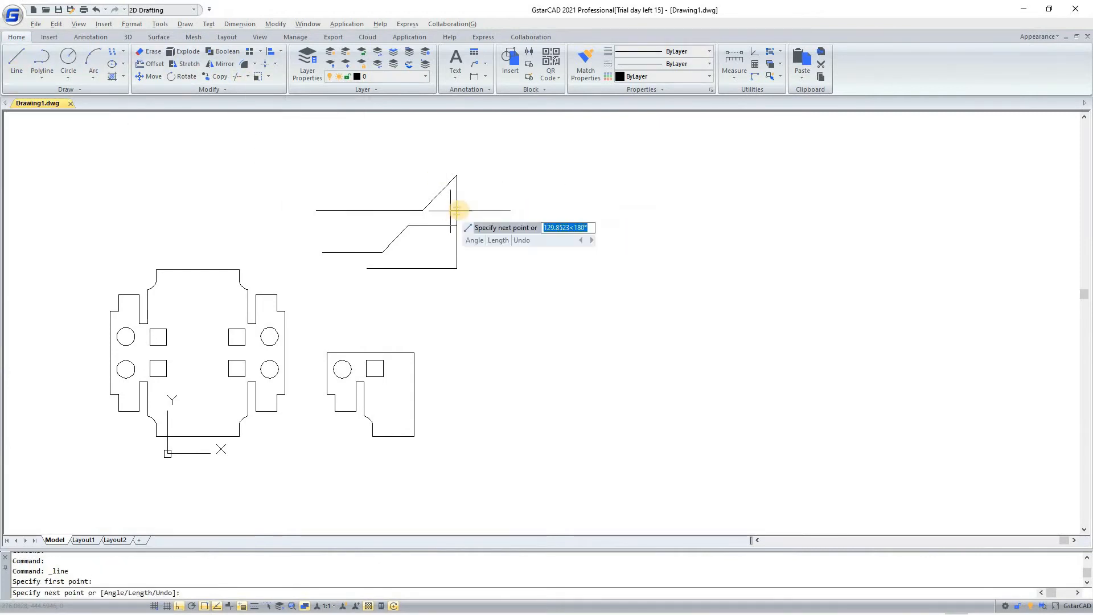
left_click(511, 210)
left_click(292, 206)
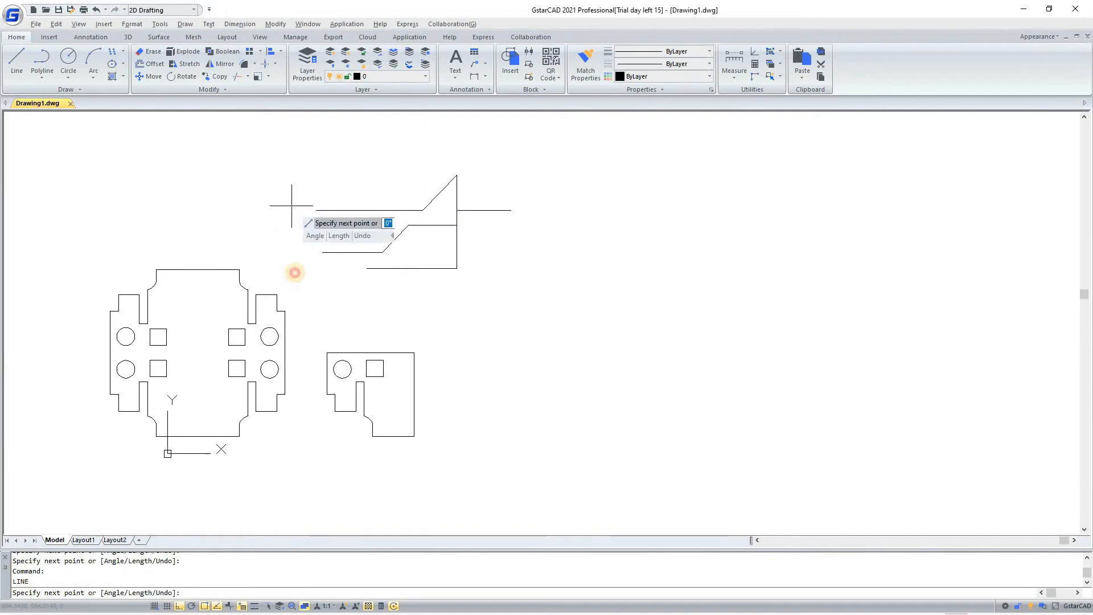
left_click(292, 283)
key("Return")
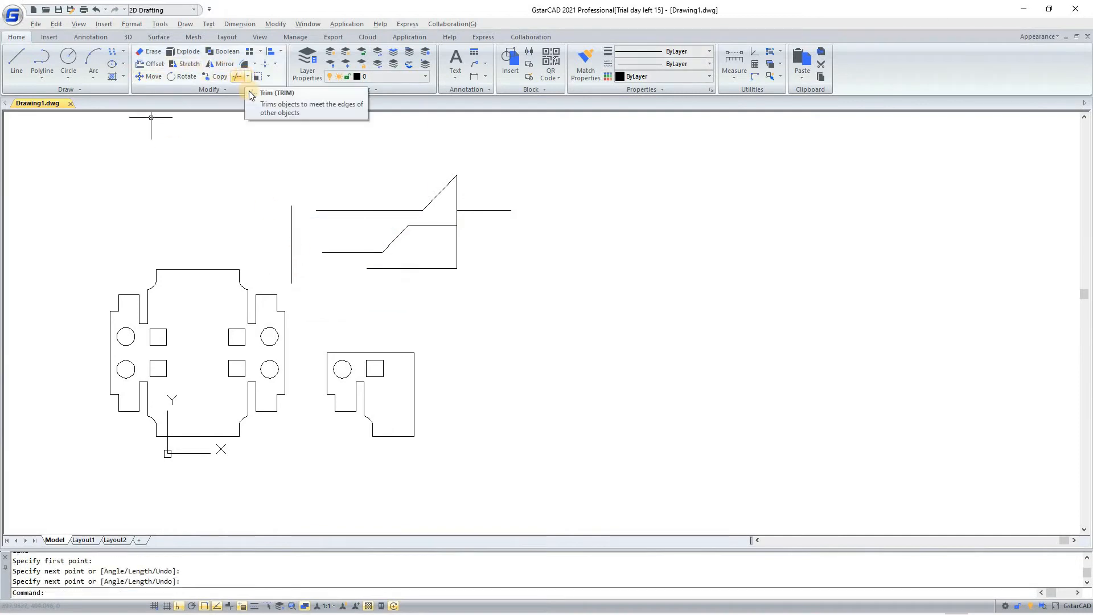
Extend the left ends of all four horizontal lines to the new vertical line, using only that line as the boundary
left_click(246, 77)
left_click(257, 122)
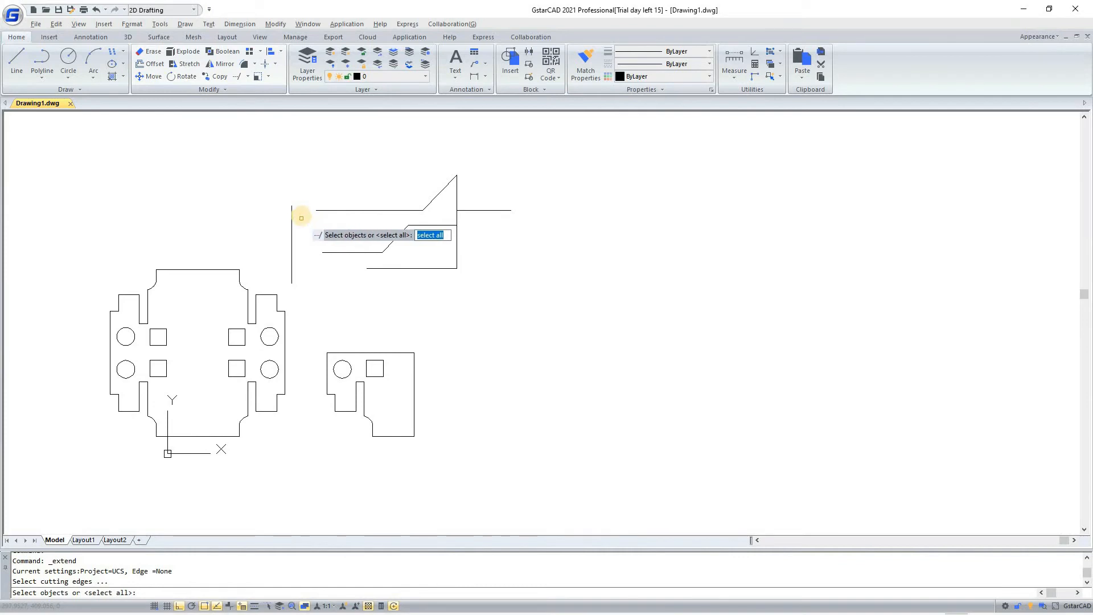
left_click(302, 213)
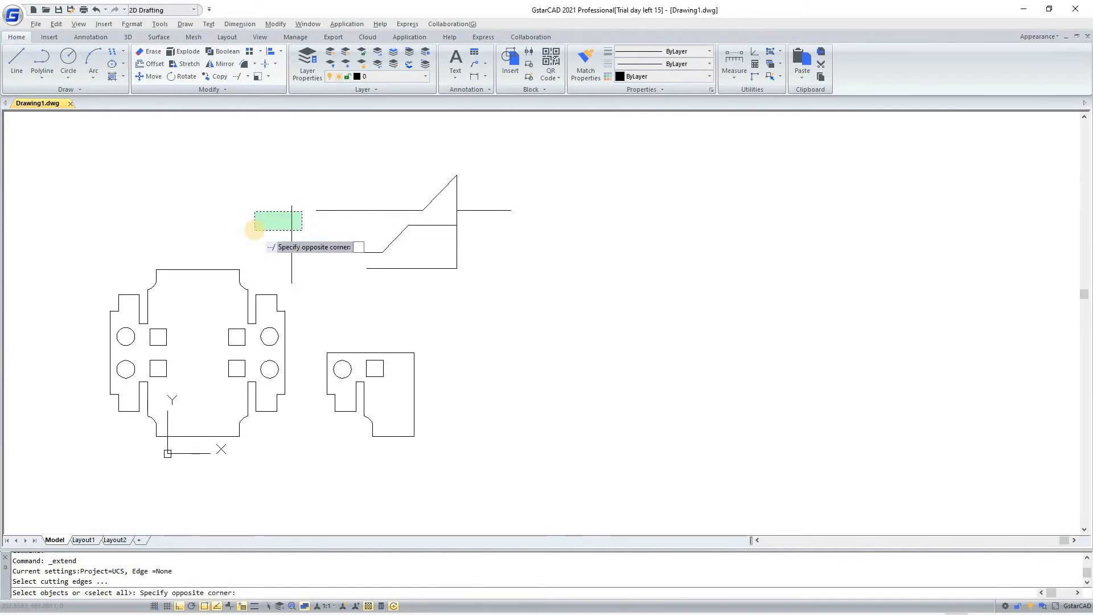
left_click(256, 228)
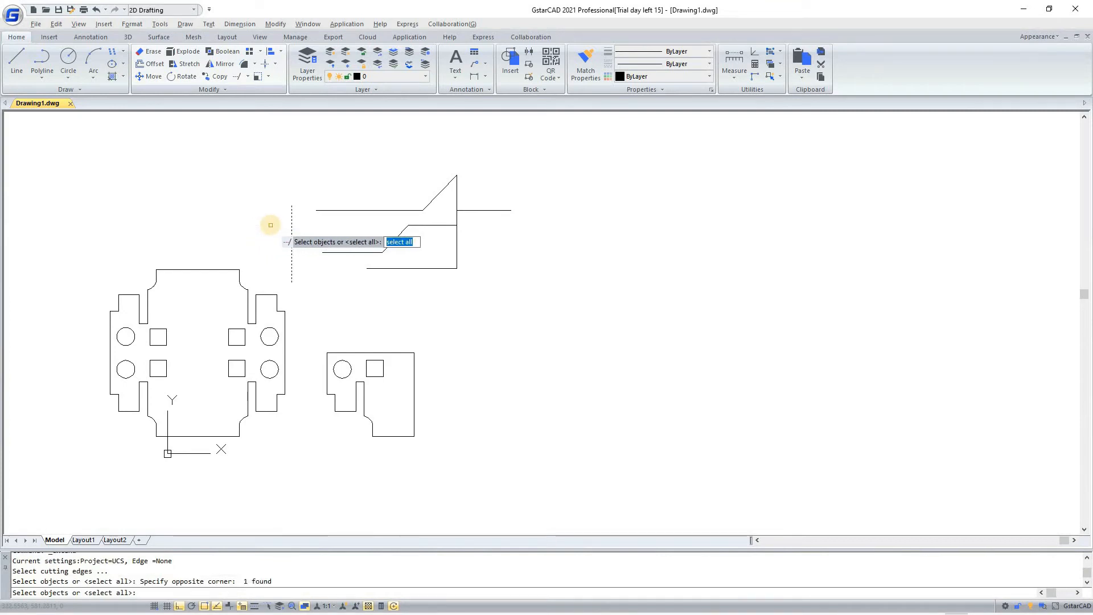
key("Return")
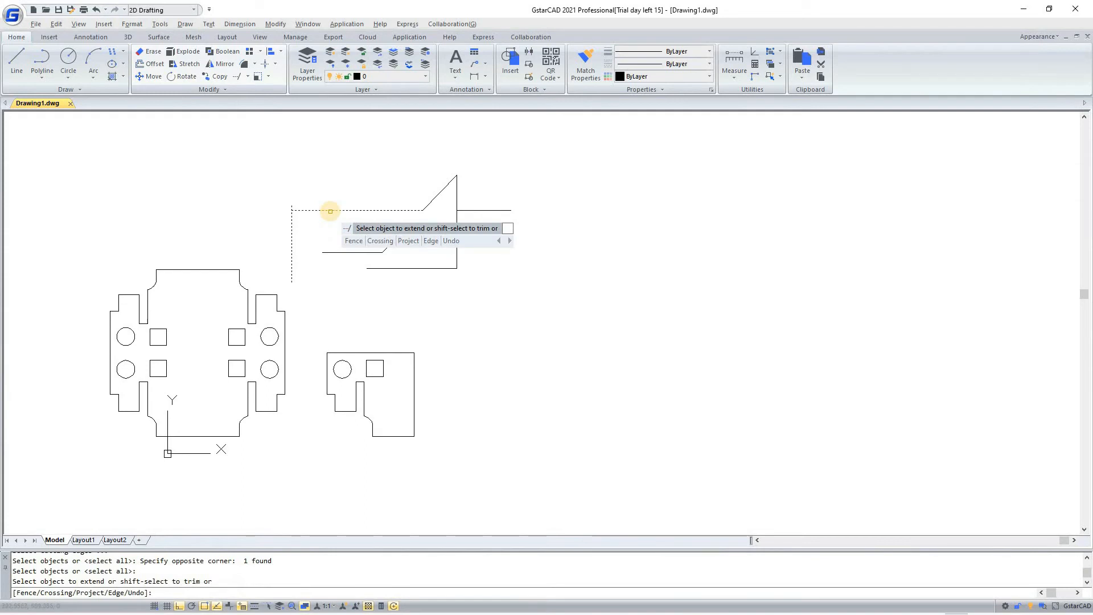
left_click(330, 211)
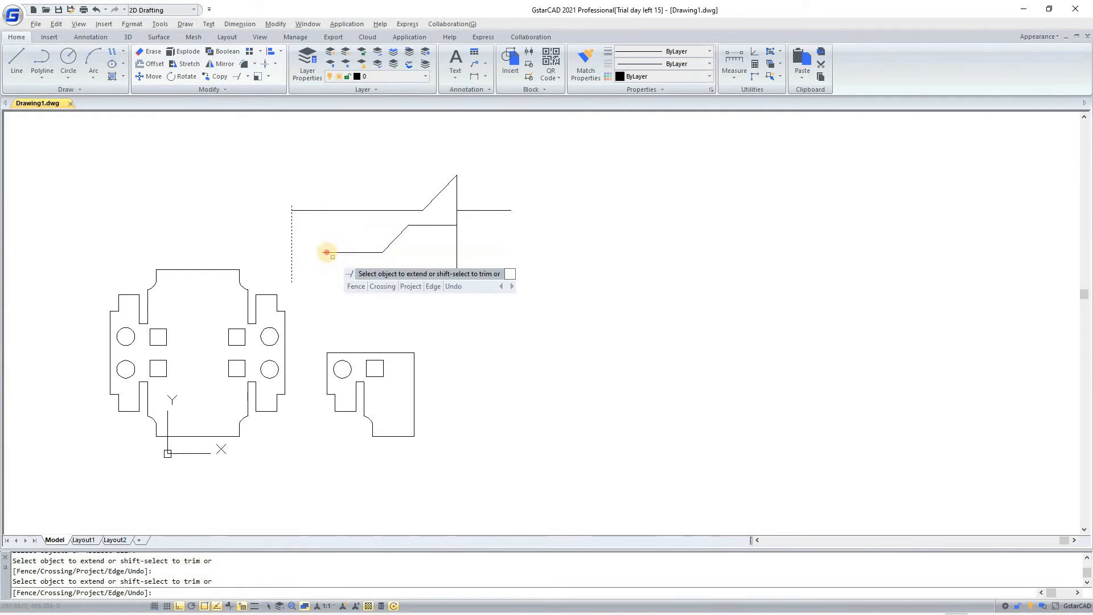
left_click(325, 252)
left_click(370, 268)
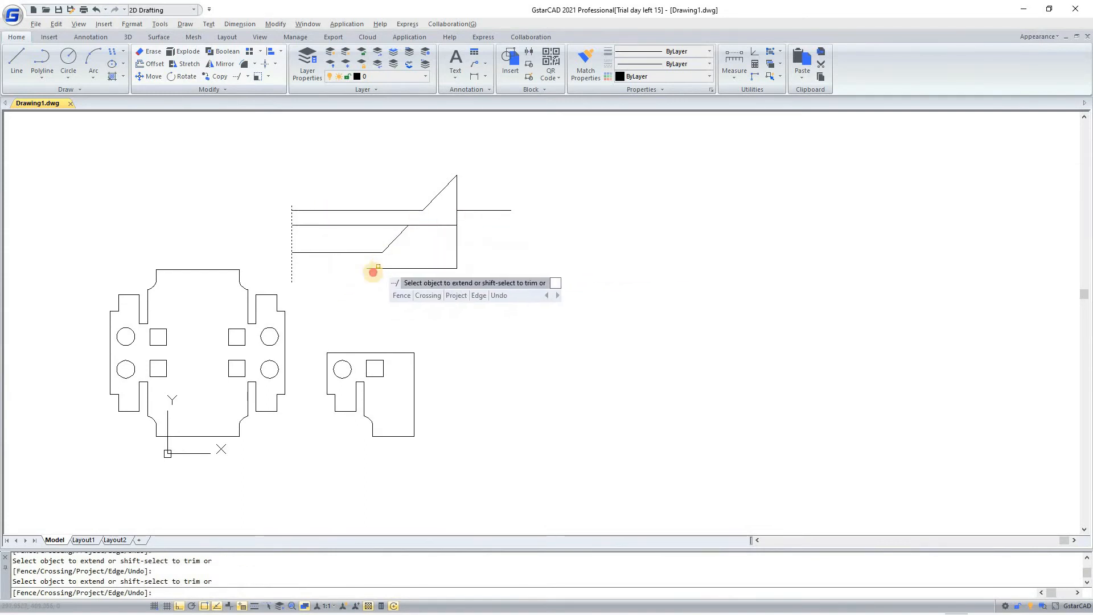
left_click(389, 244)
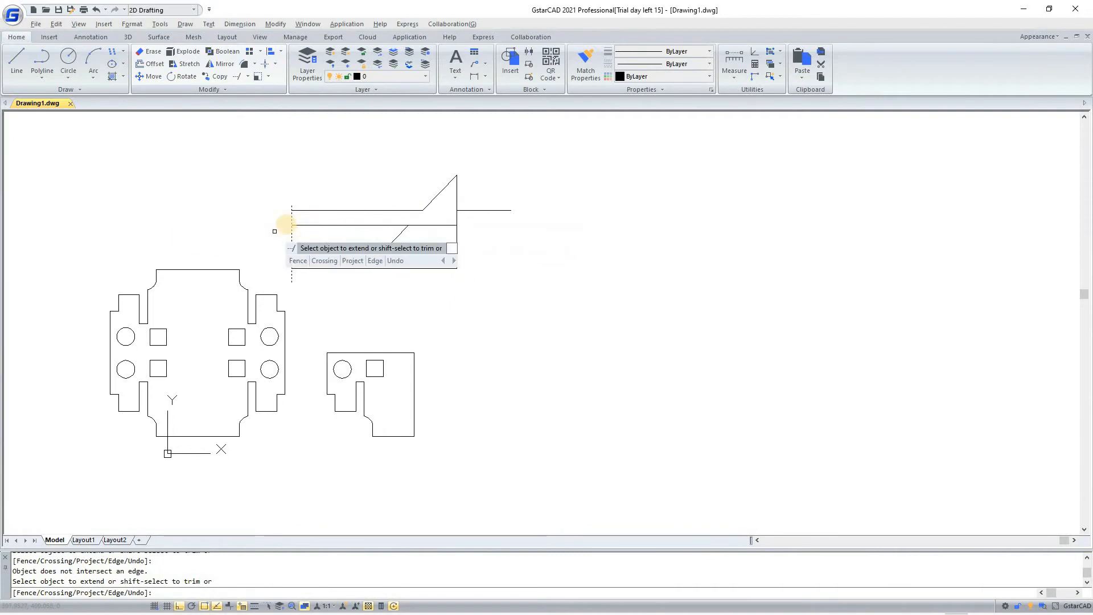
key("Return")
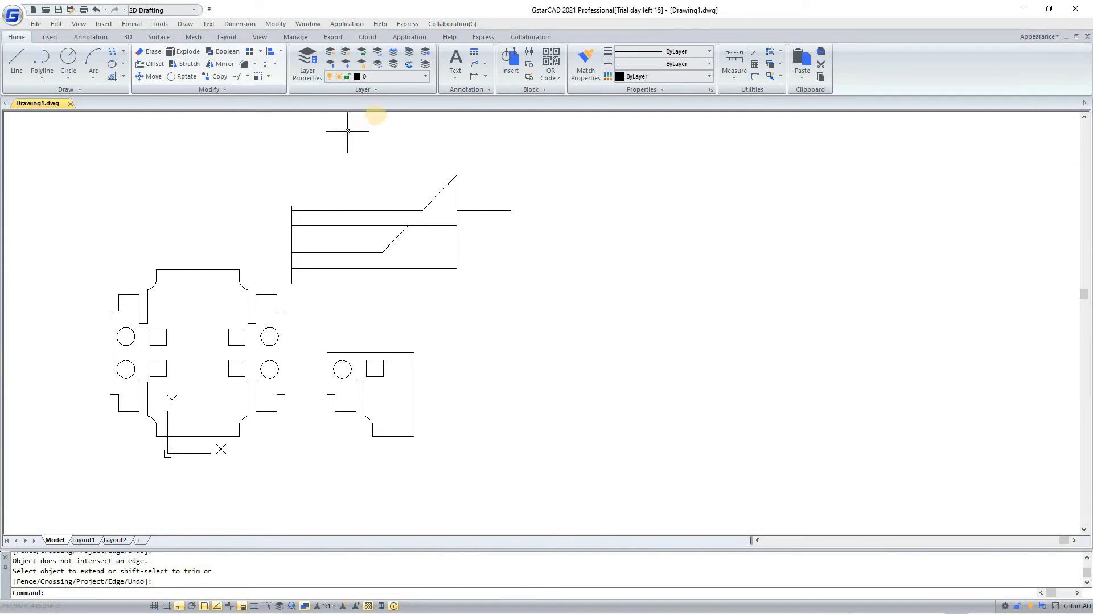
Extend the diagonal pieces downwards, the left vertical line to the diagonal and the small part's top edge leftwards, with all objects as boundaries
key("Return")
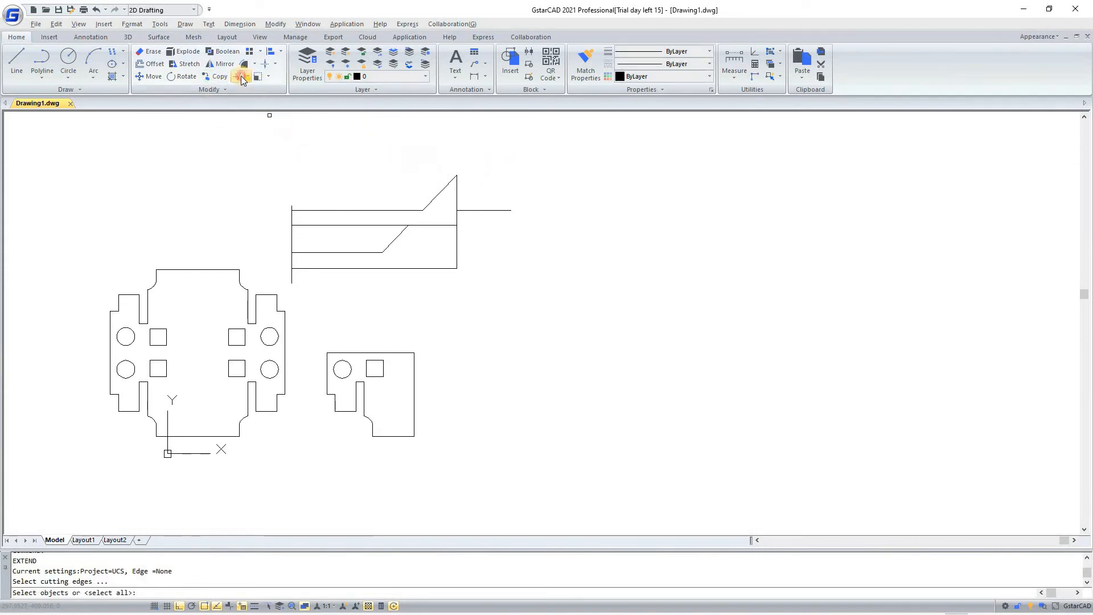
key("Return")
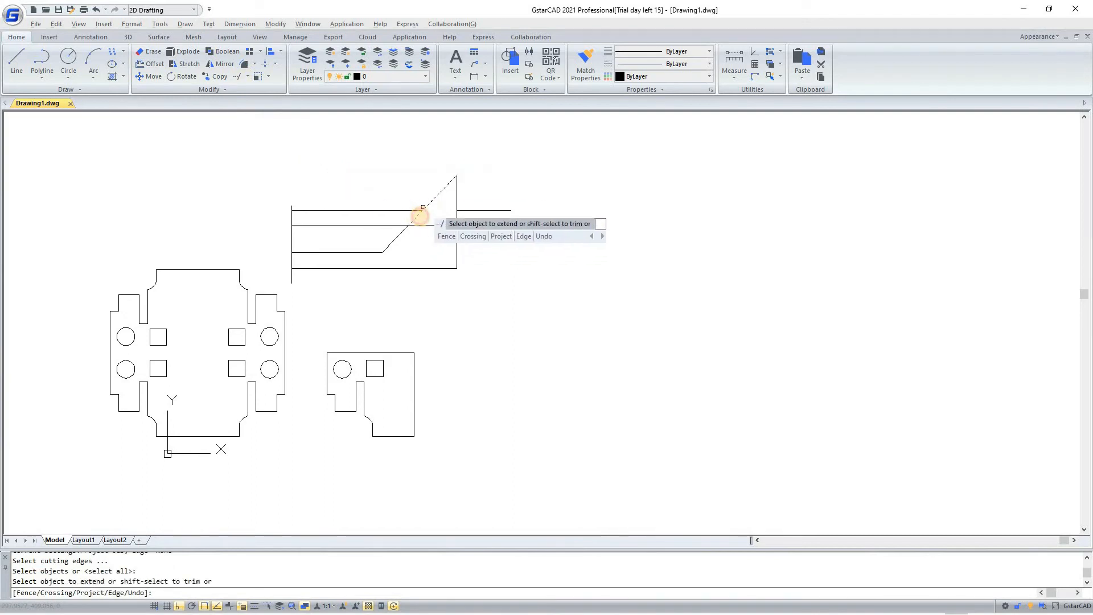
left_click(419, 217)
left_click(387, 244)
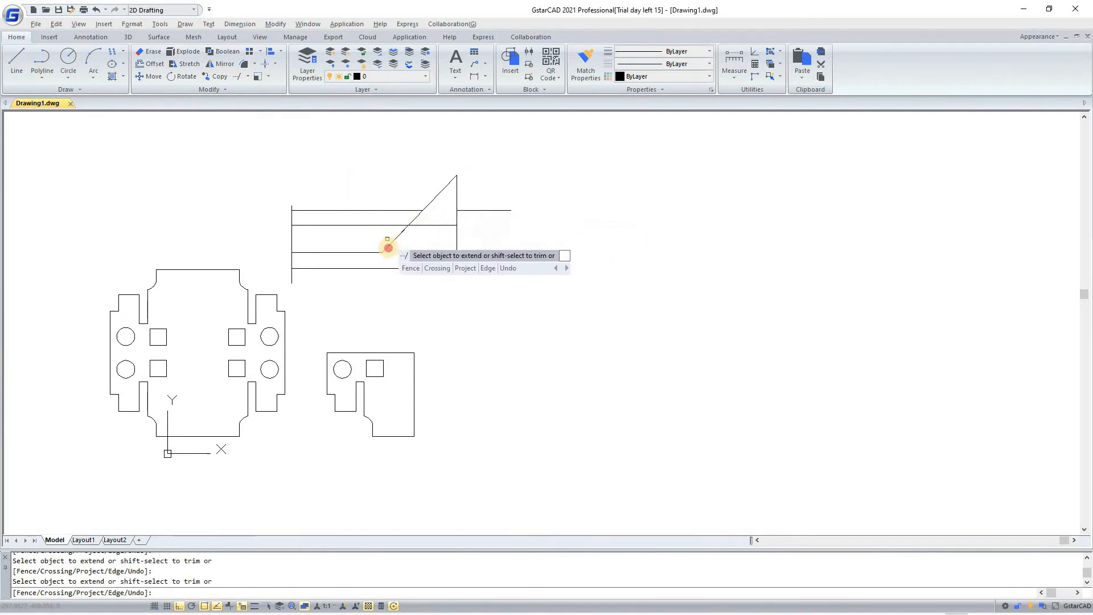
left_click(387, 246)
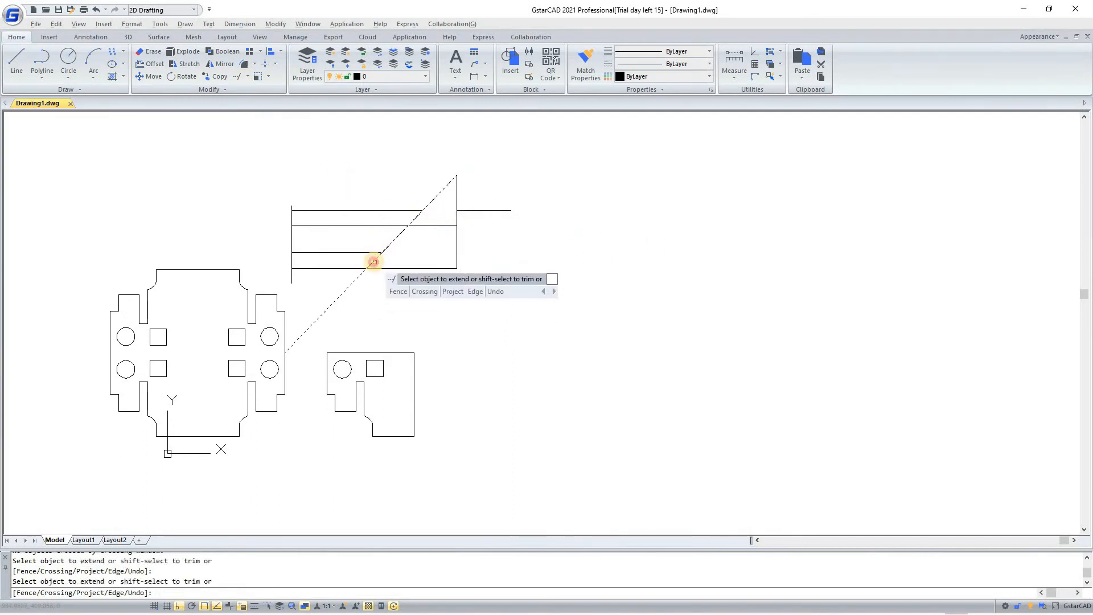
left_click(374, 260)
left_click(292, 281)
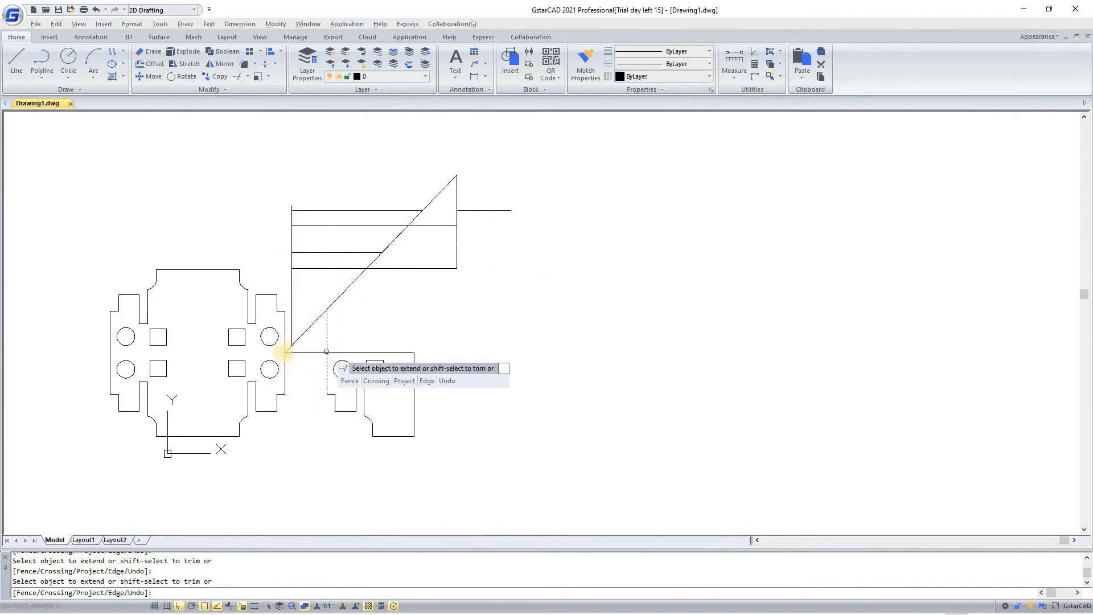
scroll(283, 353, "up", 4)
scroll(287, 352, "up", 3)
scroll(308, 308, "down", 8)
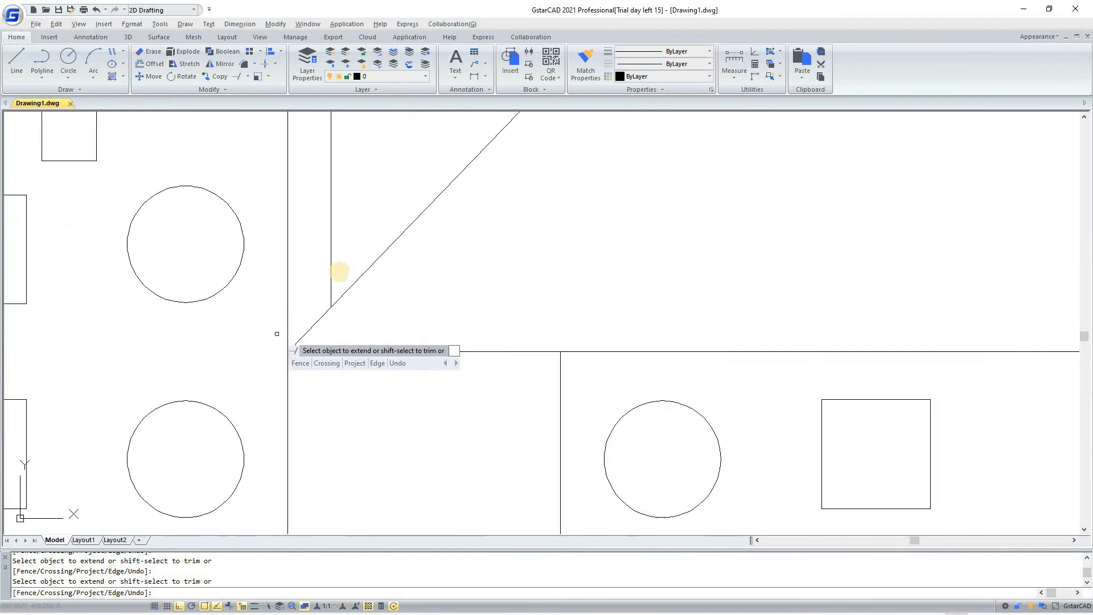
Extend the top and third horizontal lines across the triangle to its right-hand vertical side, and end the Extend command
left_click(374, 237)
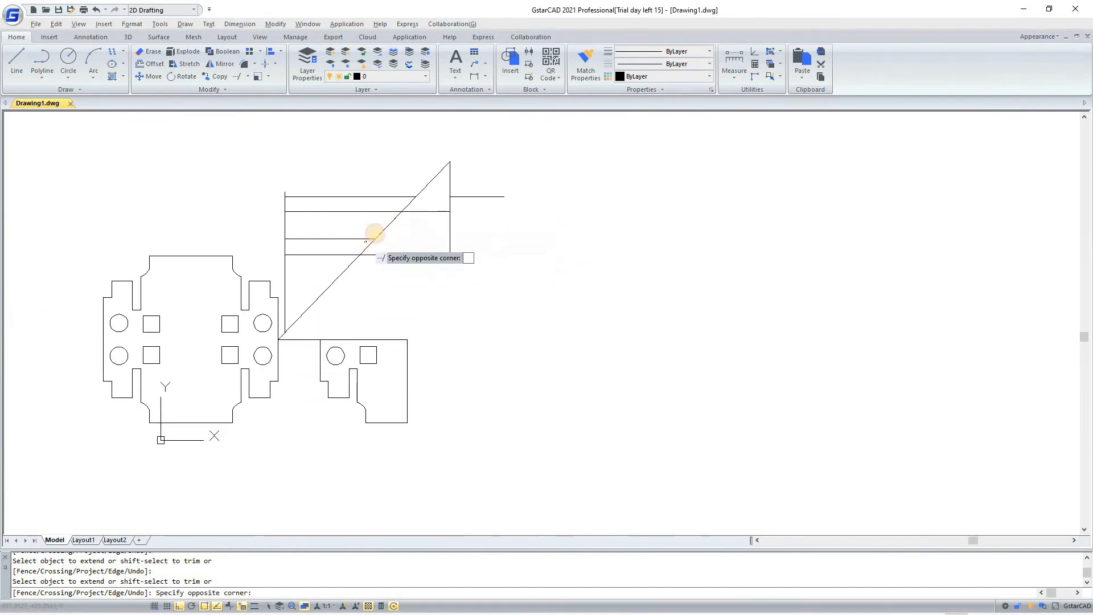
left_click(486, 190)
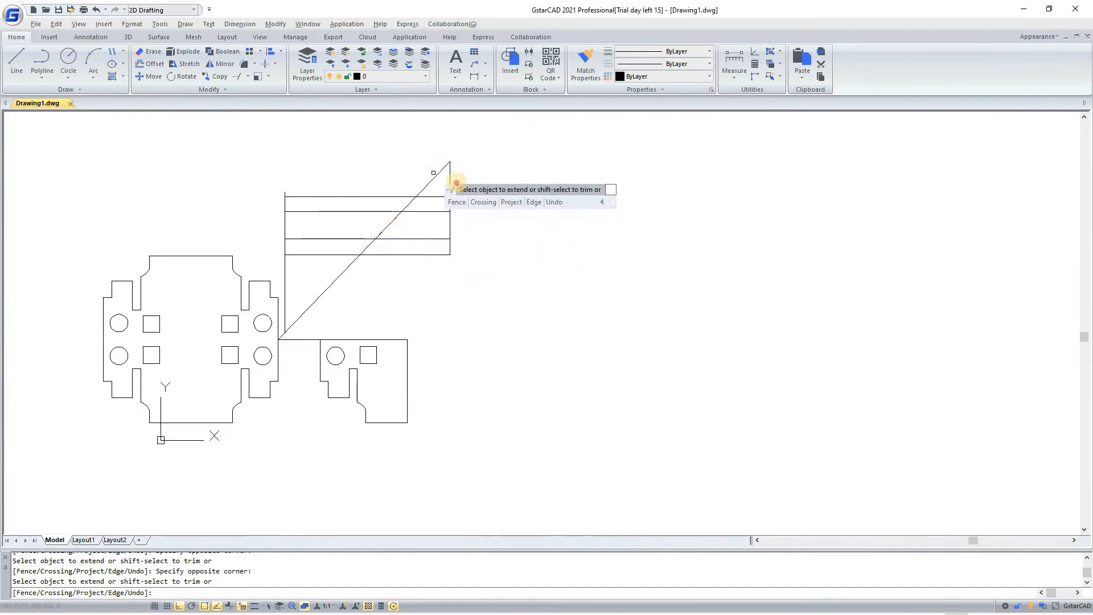
left_click(419, 245)
left_click(418, 244)
left_click(449, 179)
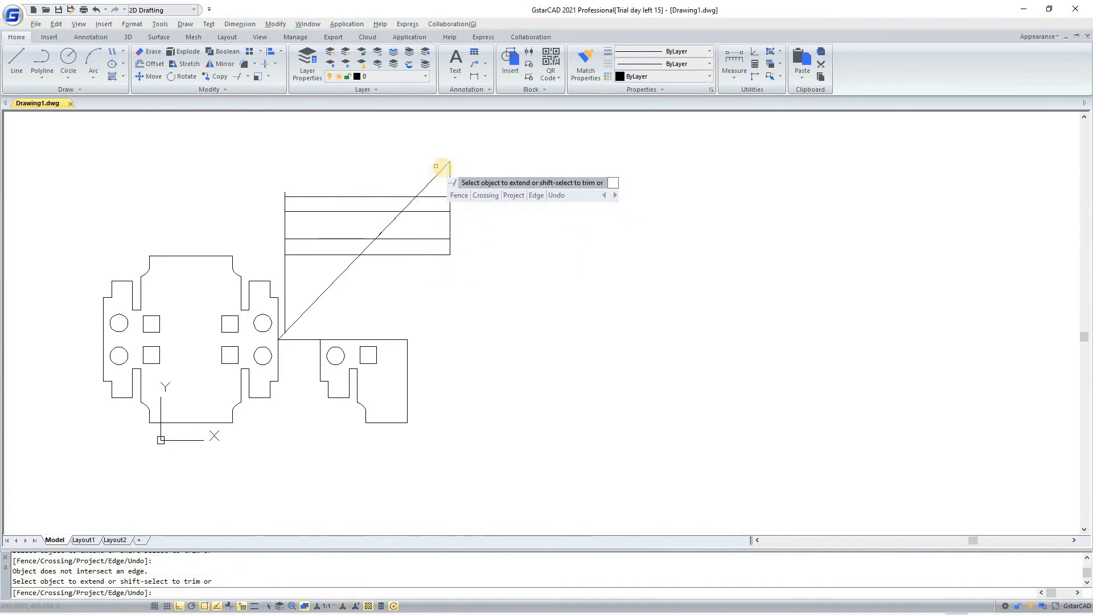
key("Escape")
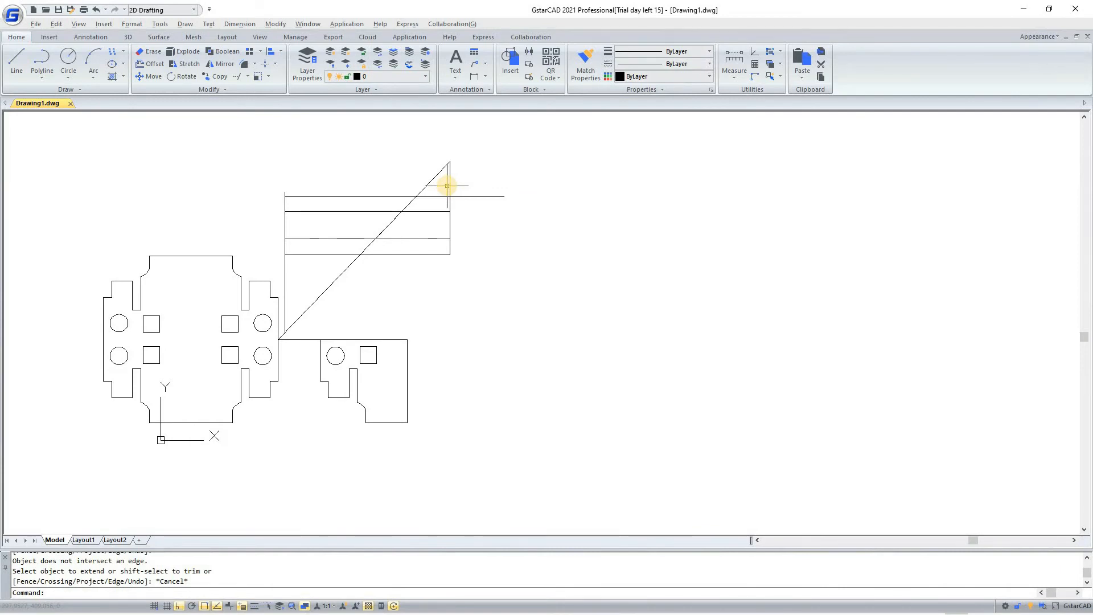
Erase all objects in the drawing
left_click(254, 64)
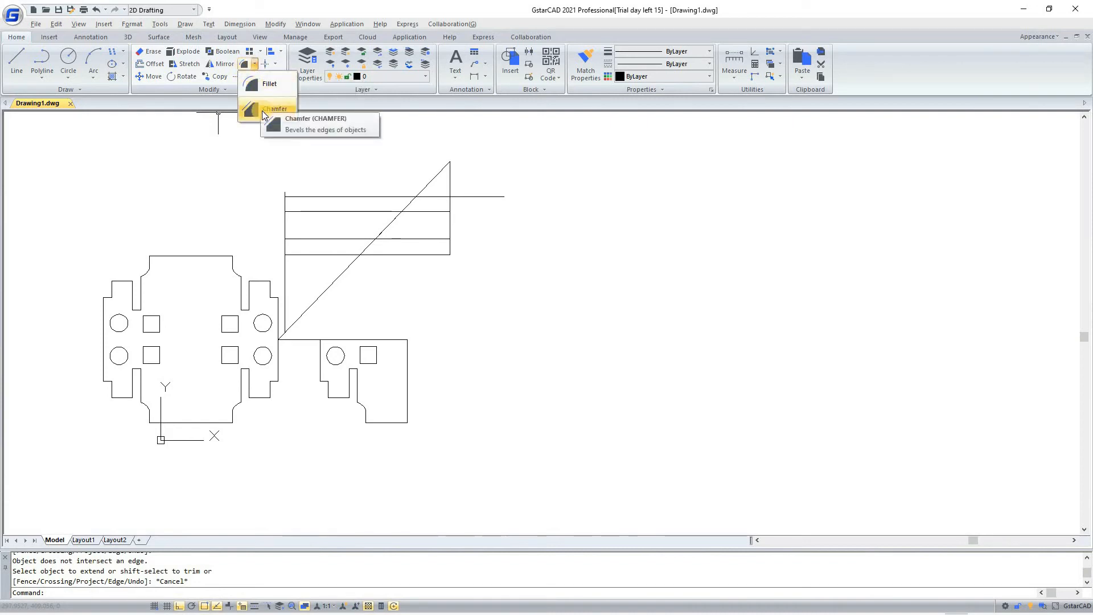
left_click(398, 317)
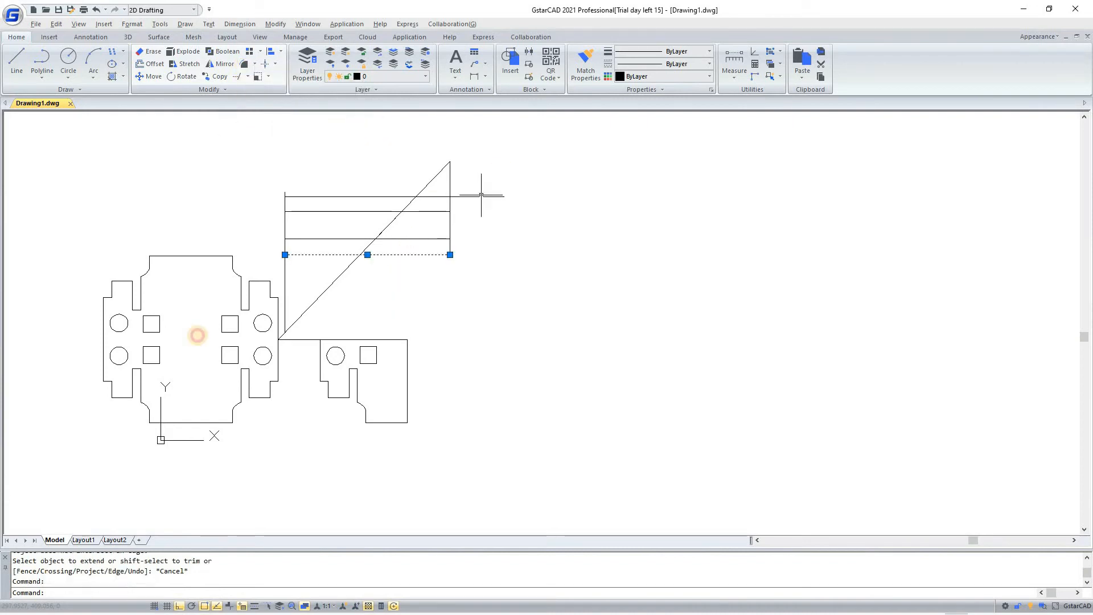
mouse_move(500, 168)
left_mouse_down()
mouse_move(156, 361)
mouse_move(88, 446)
left_mouse_up()
key("Delete")
Draw a closed rectangle 200 wide and 100 high from four connected lines
left_click(14, 58)
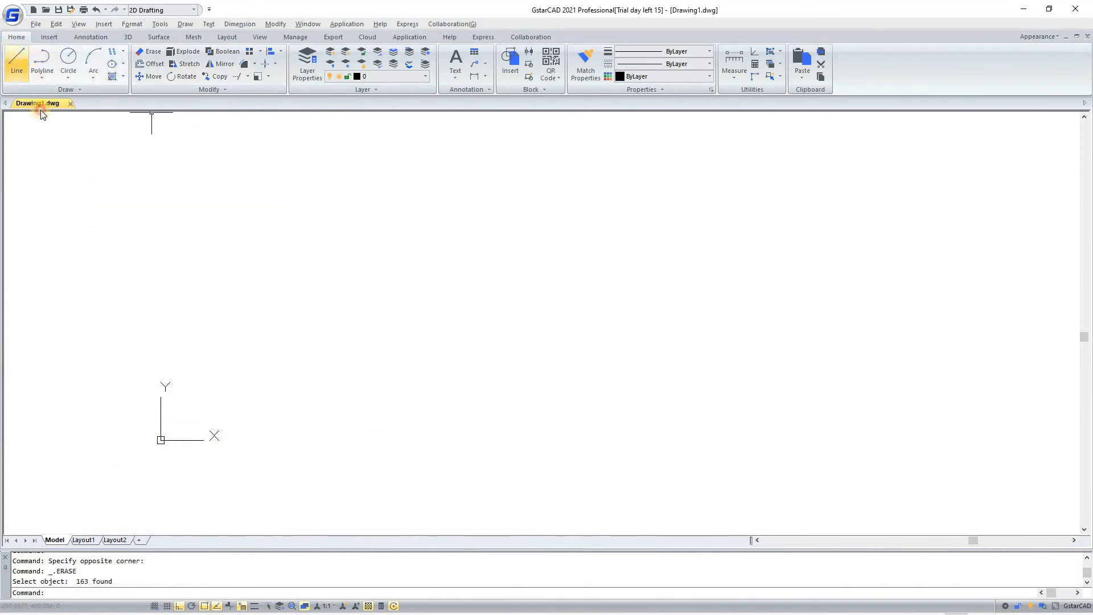
left_click(223, 406)
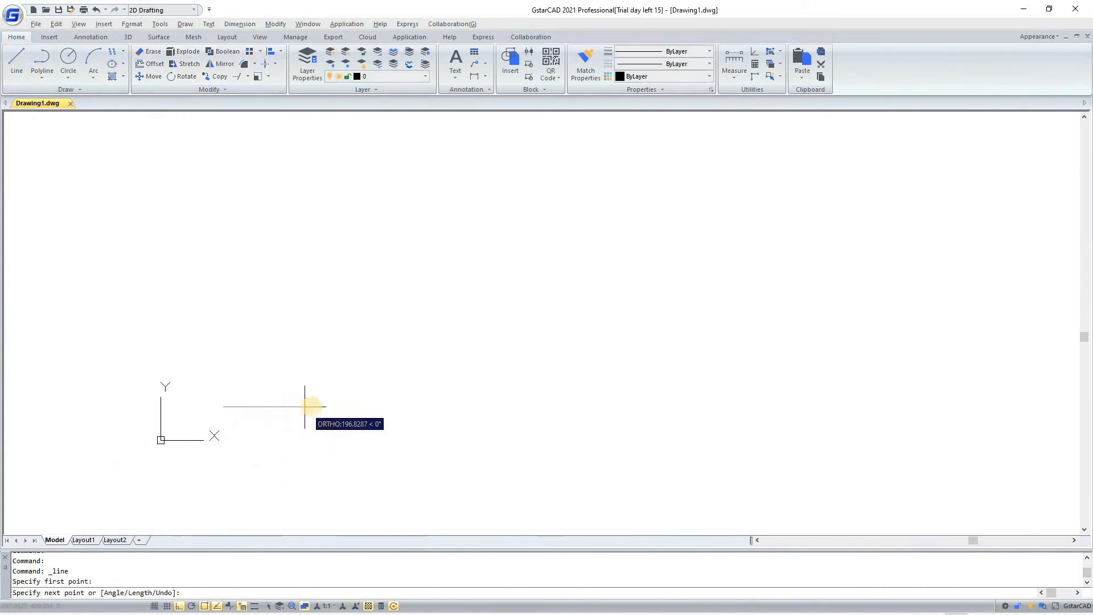
type("200")
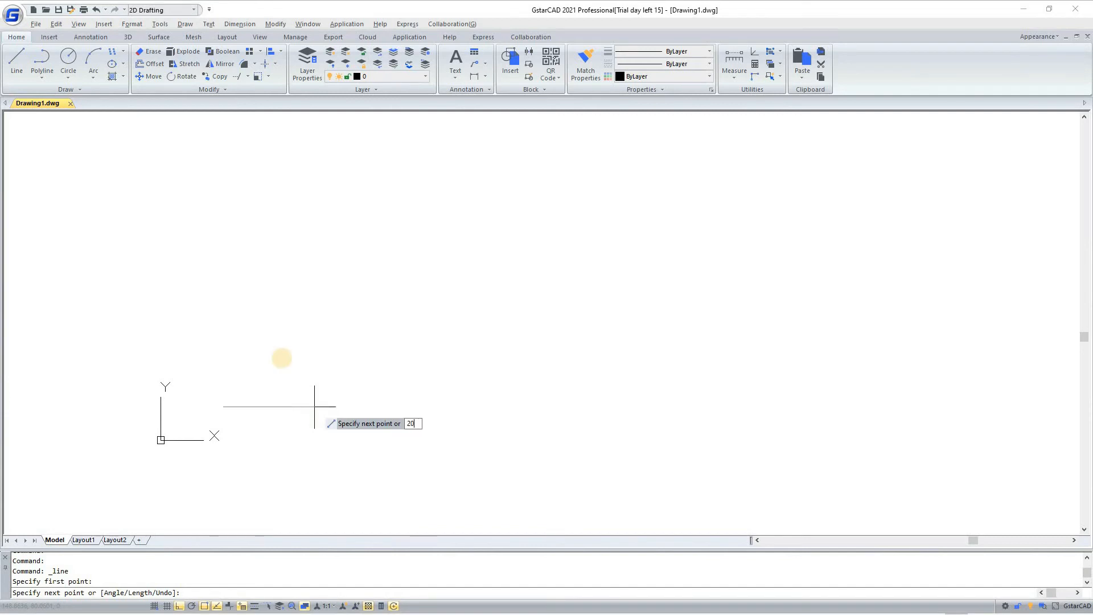
key("Return")
type("100")
key("Return")
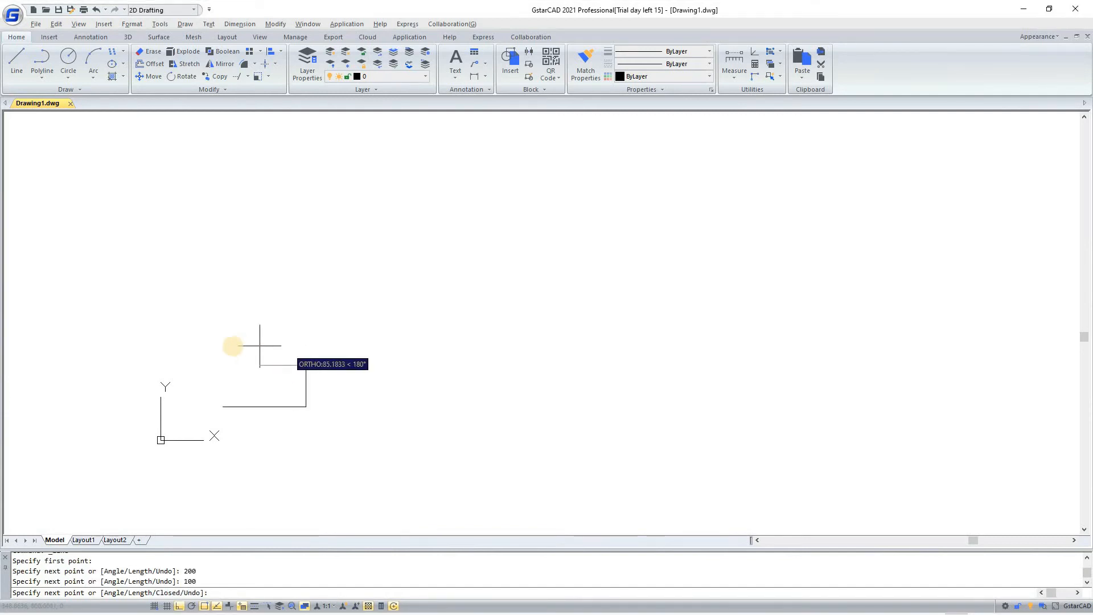
type("200")
key("Return")
left_click(224, 405)
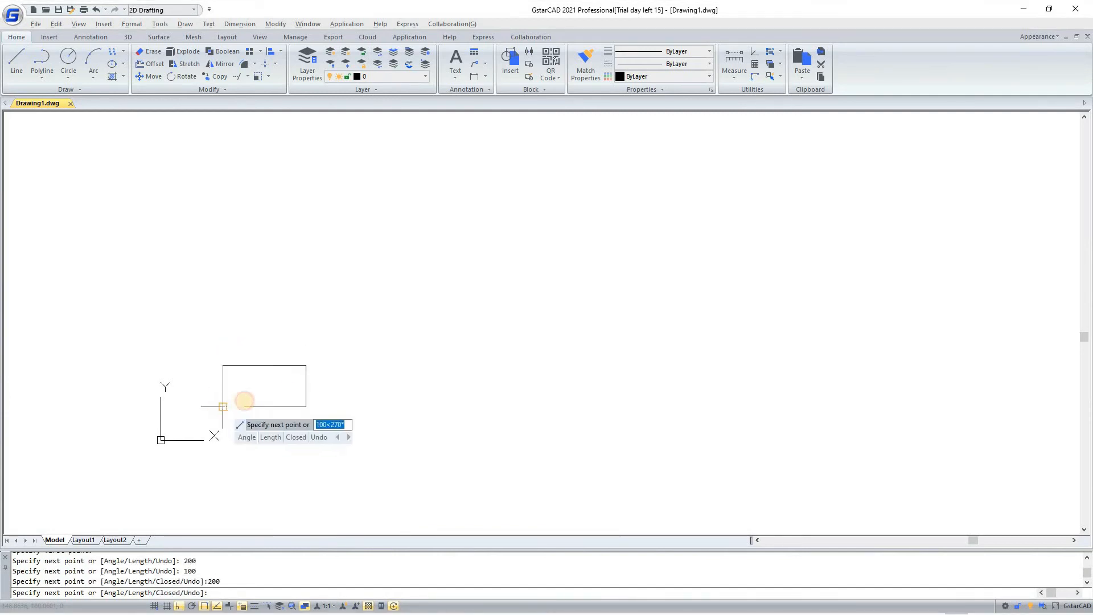
scroll(242, 398, "up", 5)
key("Return")
scroll(268, 416, "up", 2)
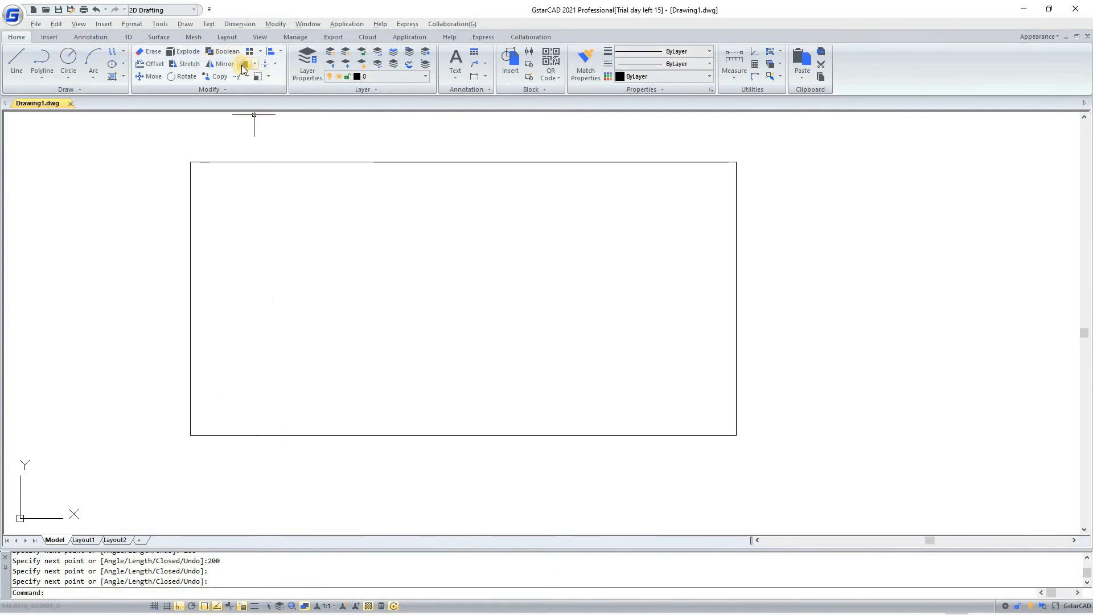
Fillet the rectangle's upper-left corner between the top and left lines, keeping the radius at 0
left_click(244, 65)
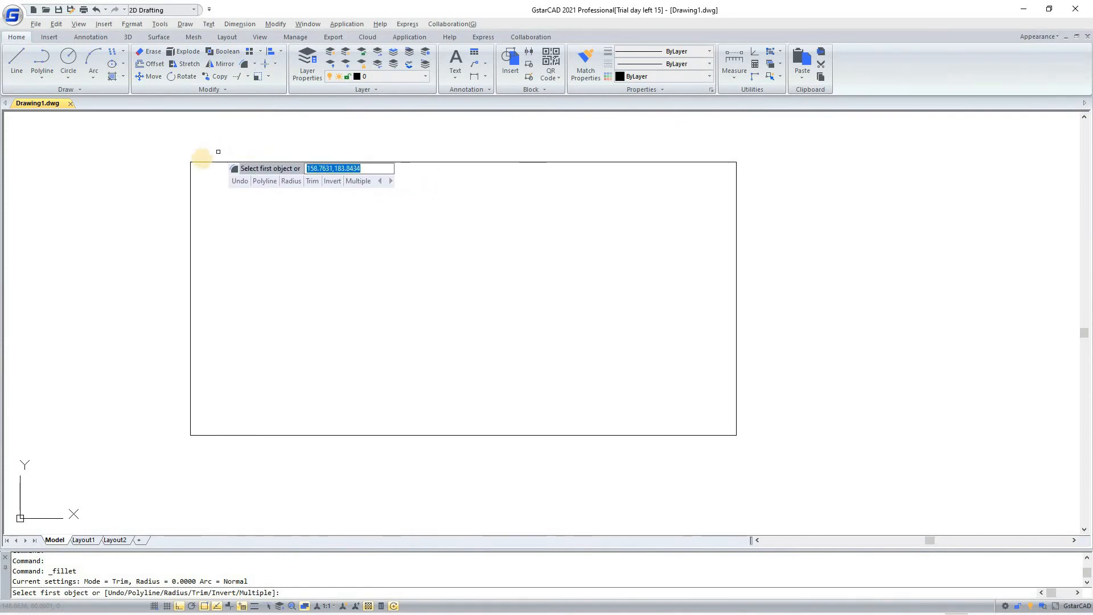
left_click(195, 162)
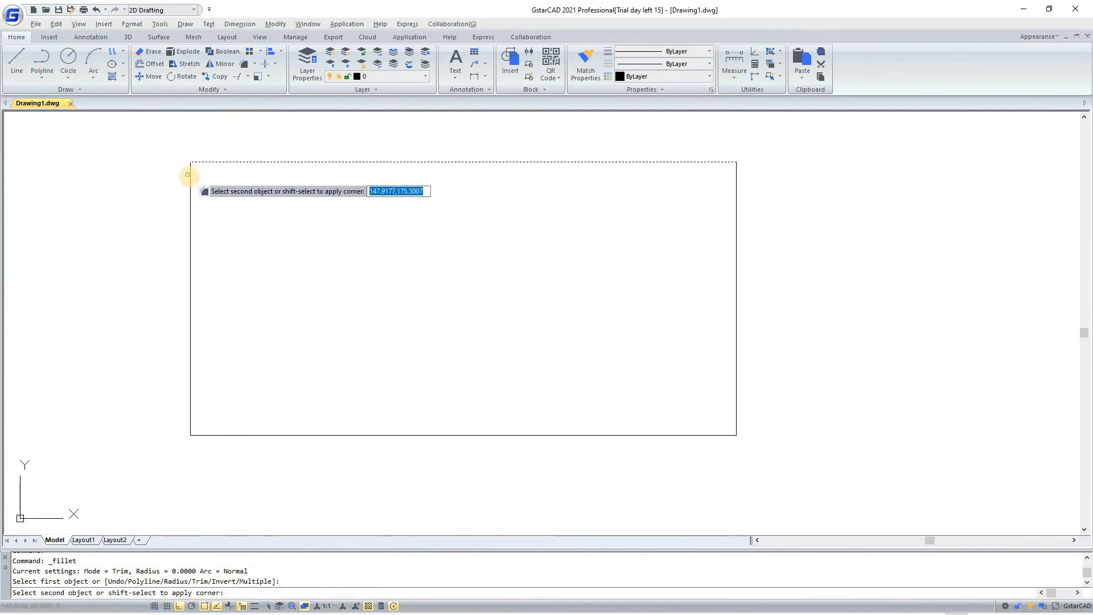
left_click(191, 176)
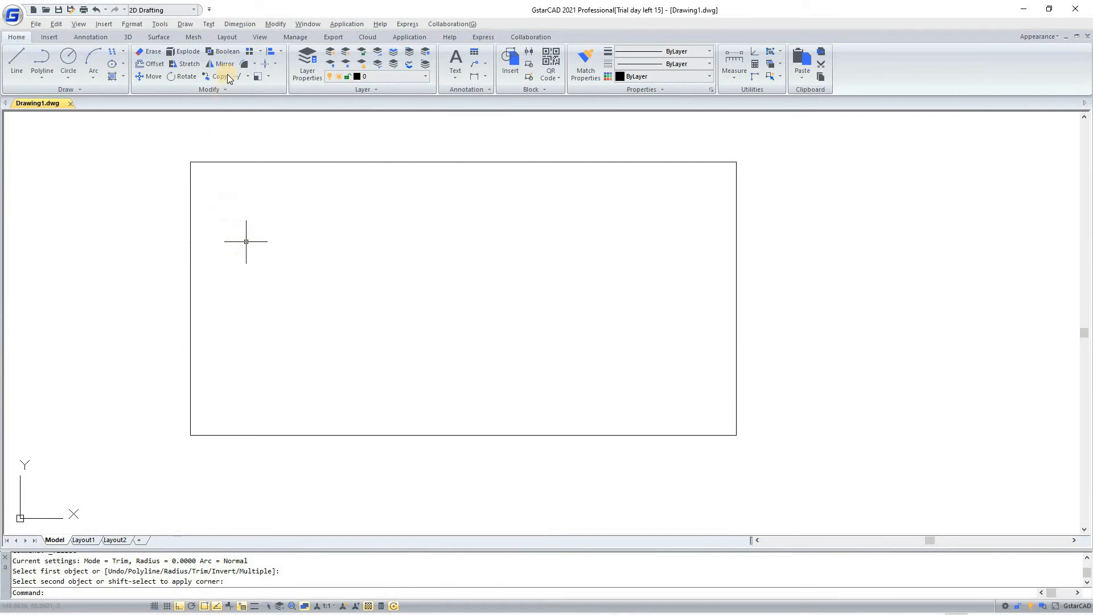
Fillet the rectangle's upper-left corner between the top and left lines with a radius of 50
left_click(244, 64)
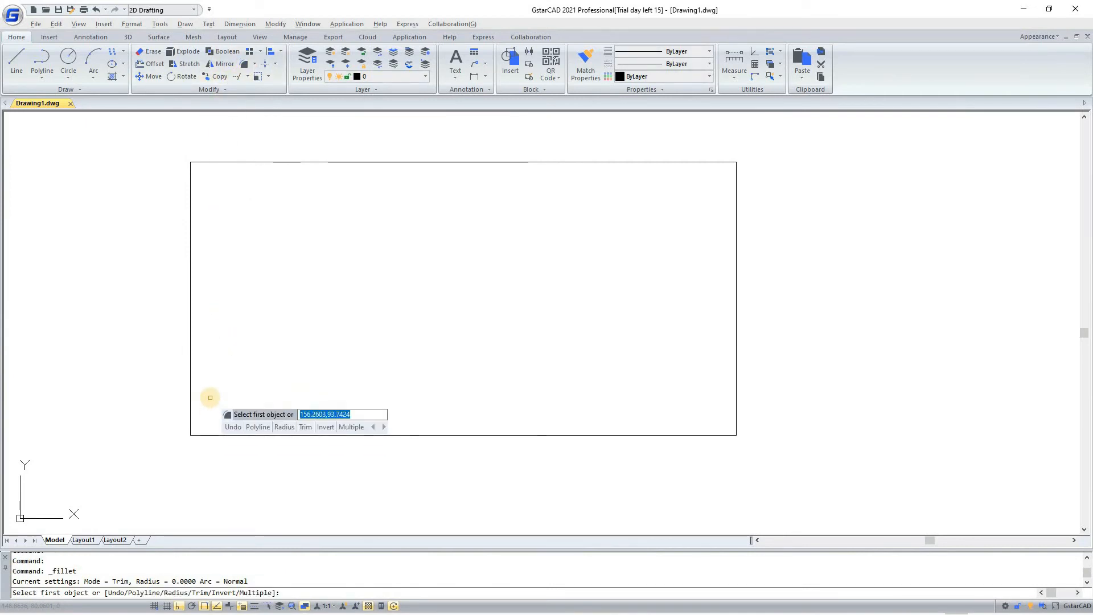
type("ra")
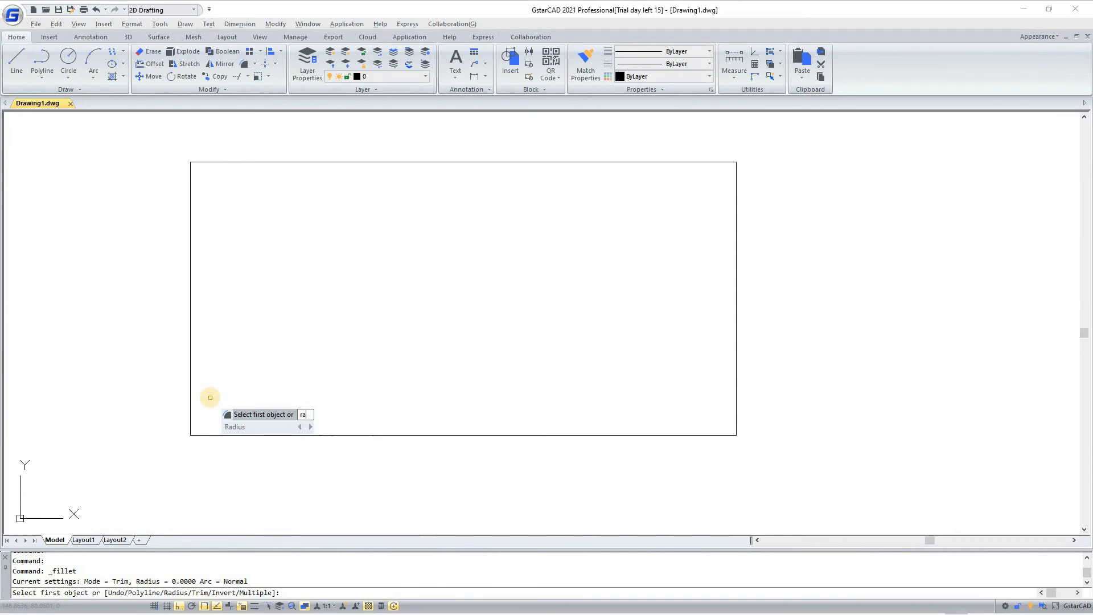
key("Return")
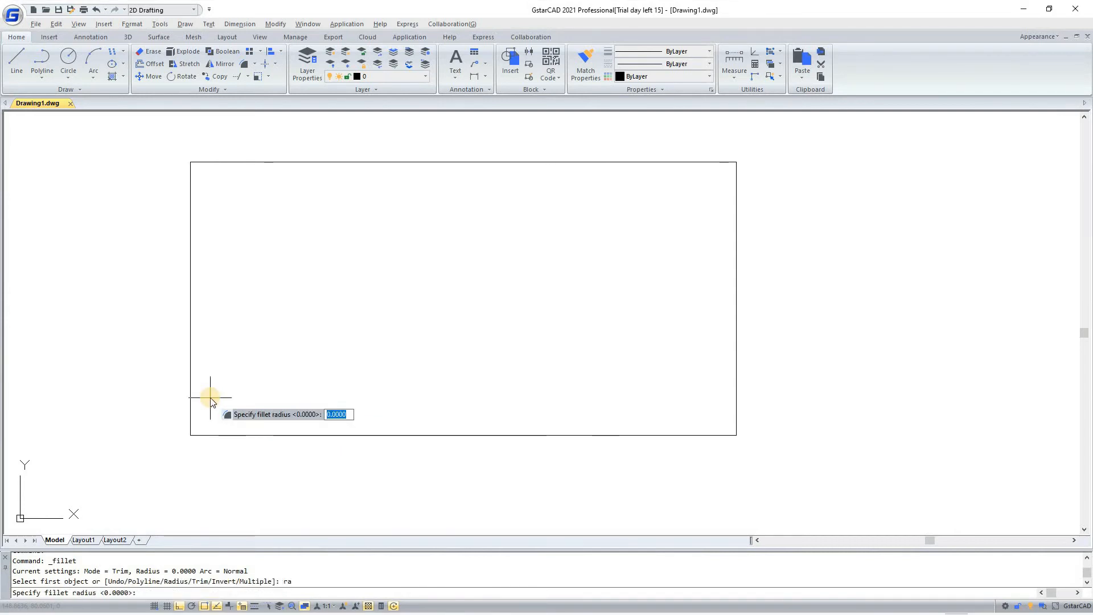
type("50")
key("Return")
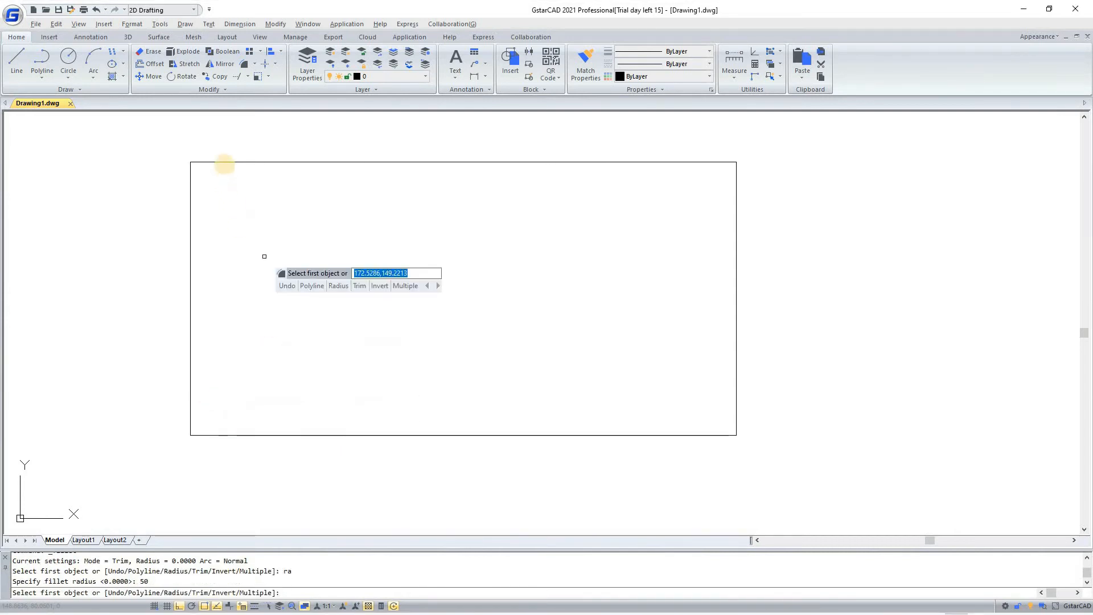
left_click(200, 163)
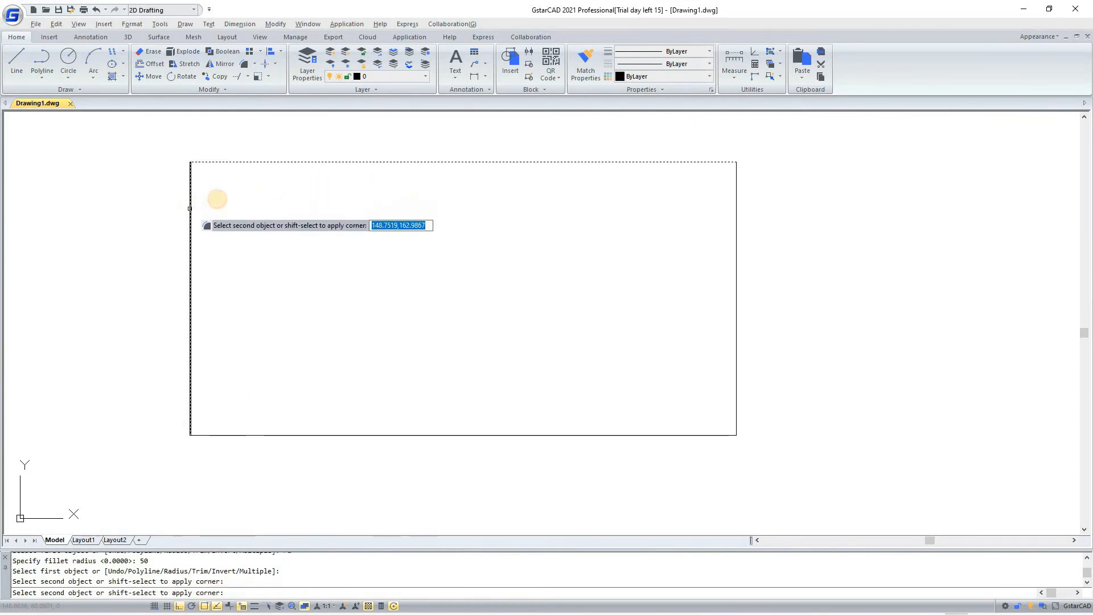
left_click(191, 206)
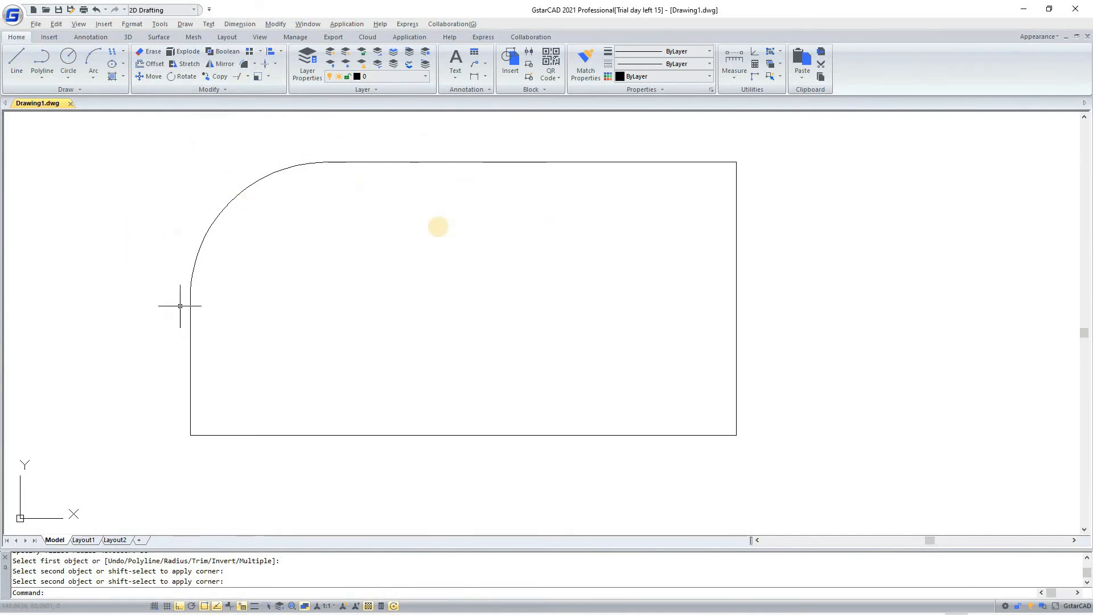
Chamfer the lower-right corner between the bottom and right lines, keeping both chamfer distances at 0
scroll(339, 186, "down", 2)
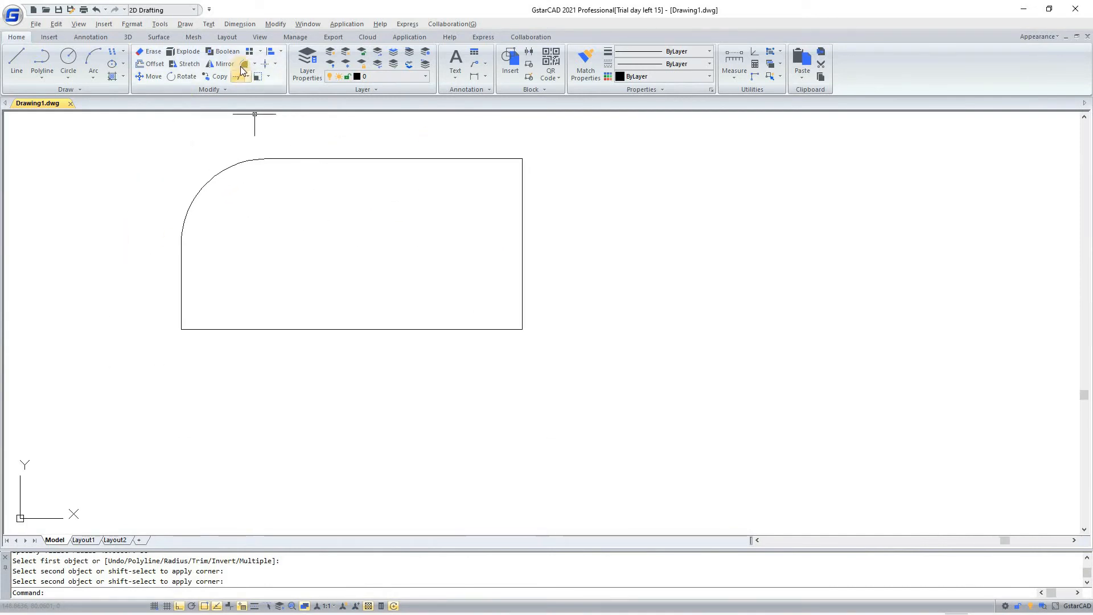
left_click(254, 64)
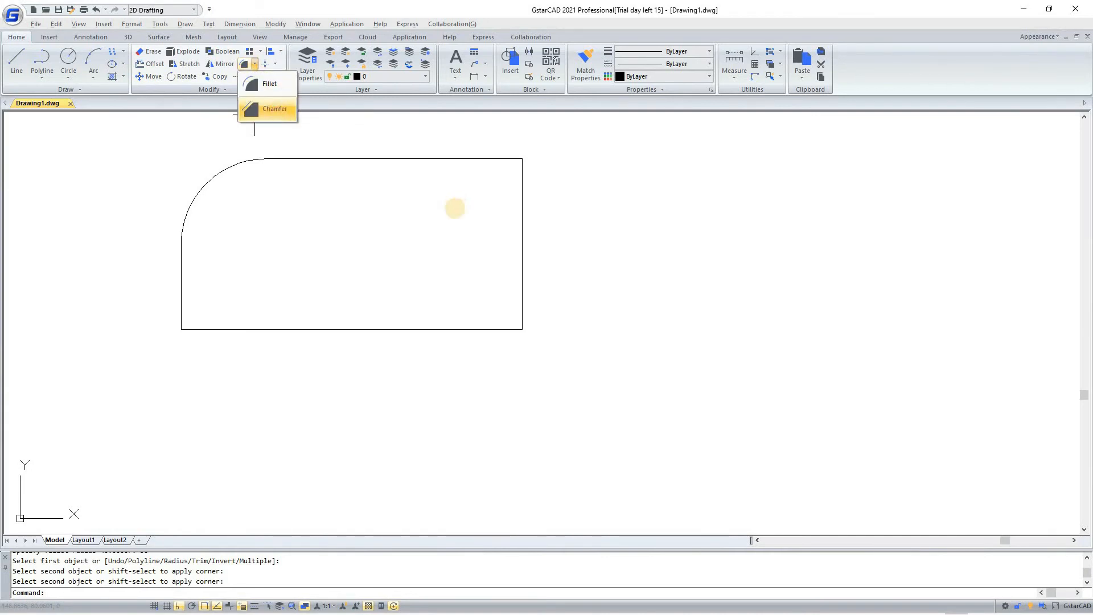
left_click(271, 109)
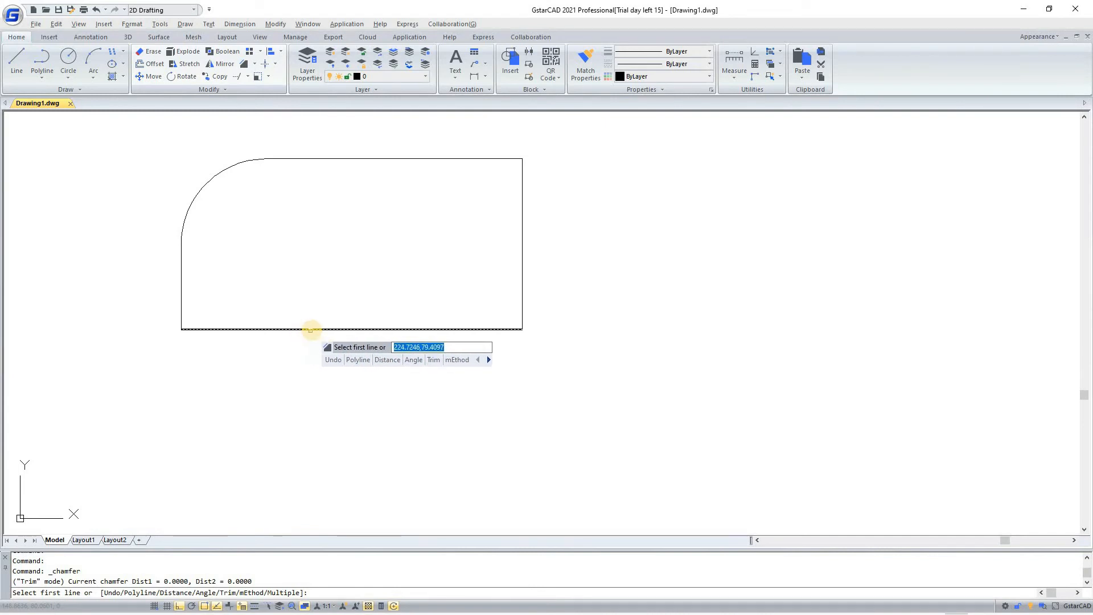
left_click(369, 328)
left_click(521, 291)
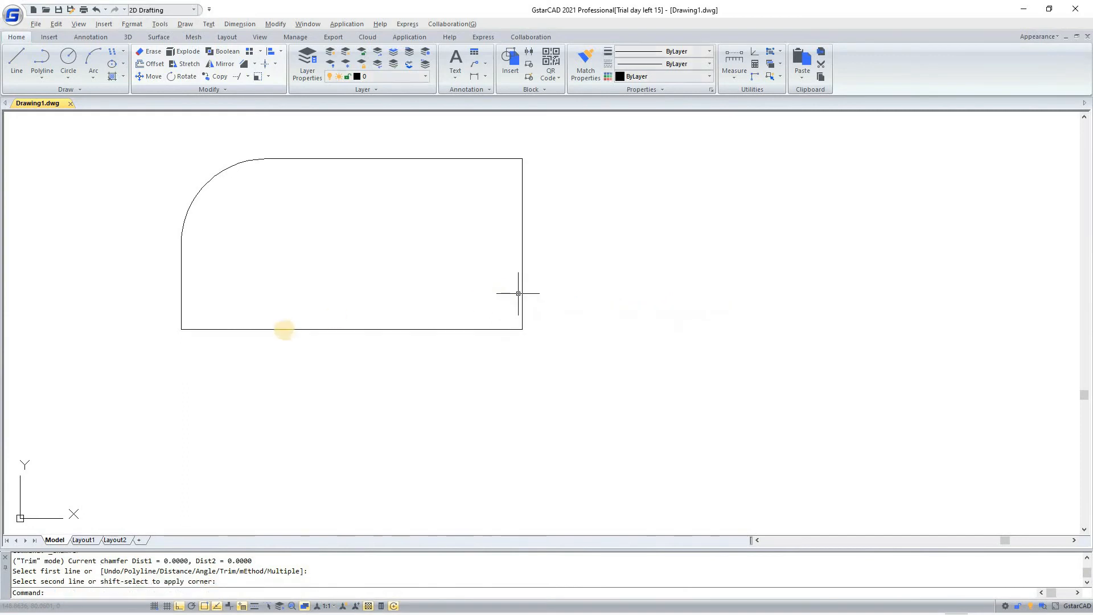
Try to chamfer the lower-right corner between the bottom and right lines with a distance of 100
key("Return")
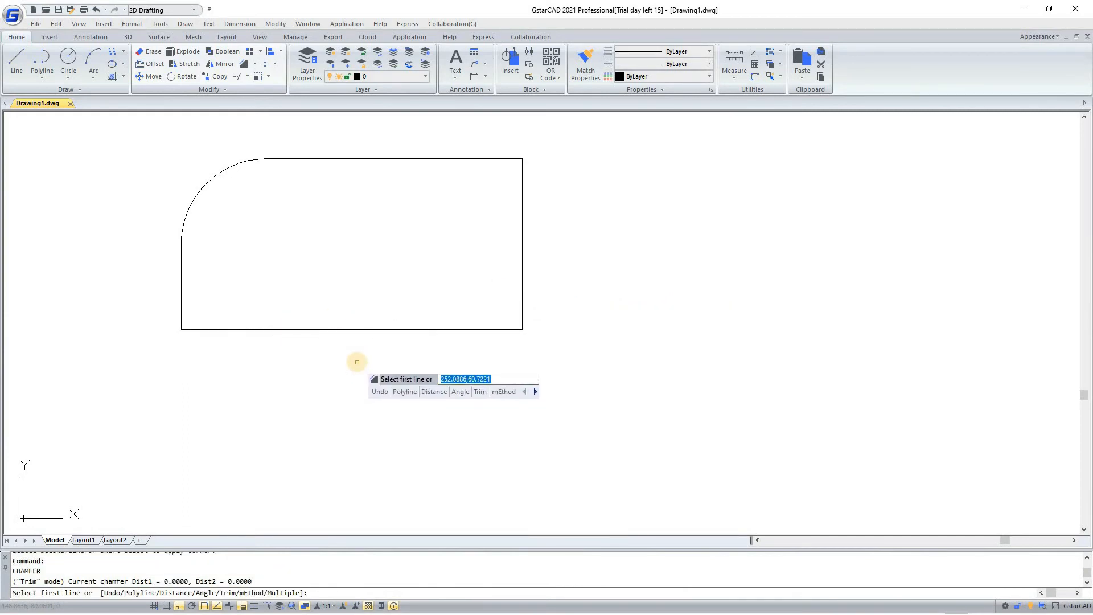
type("distan")
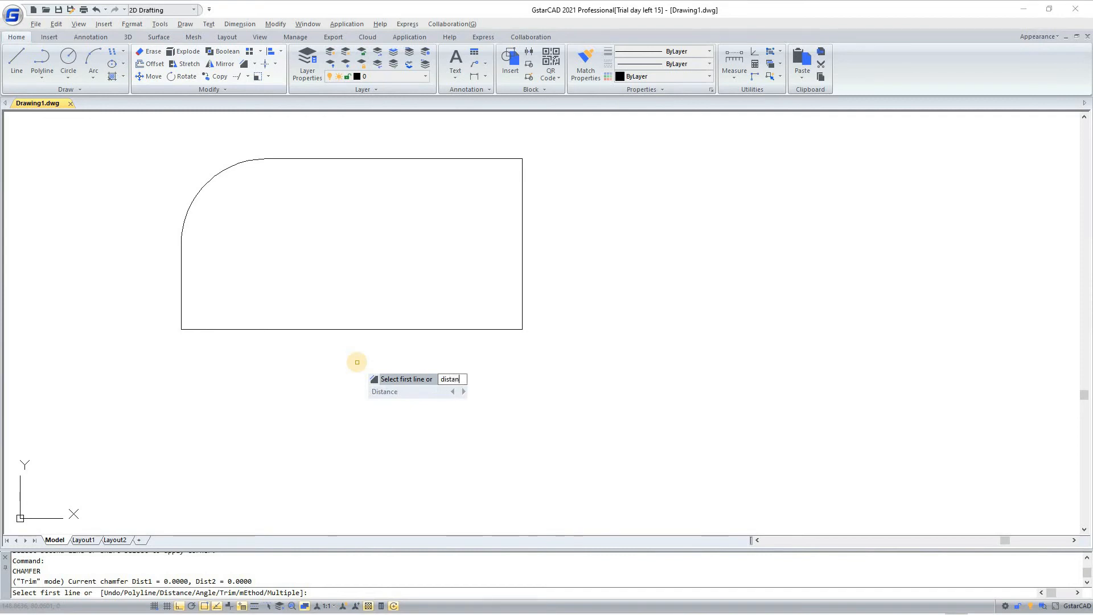
type("ce")
key("Return")
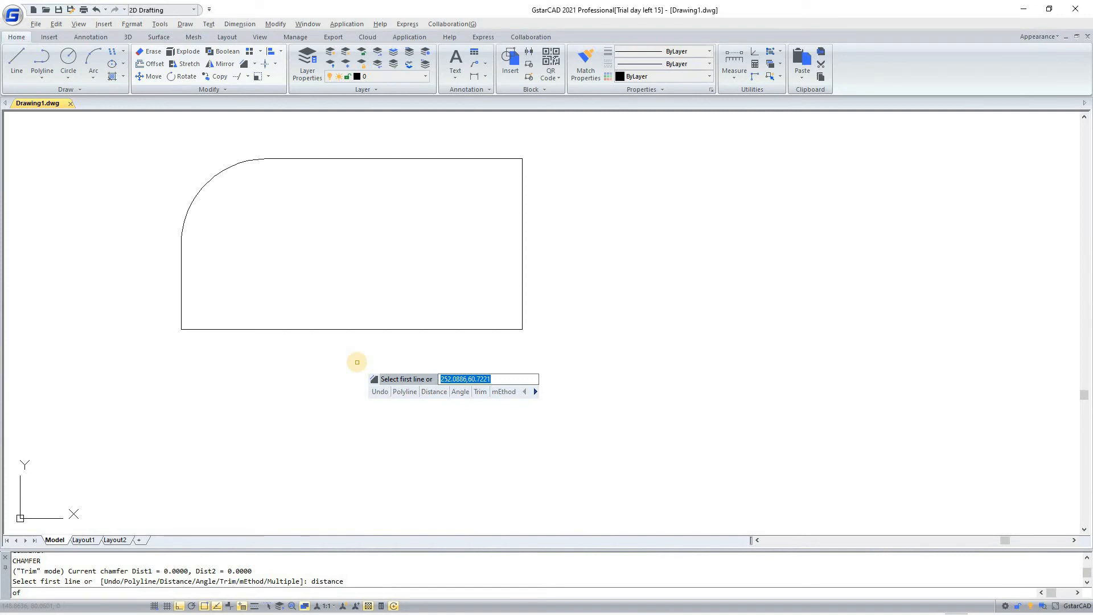
type("1")
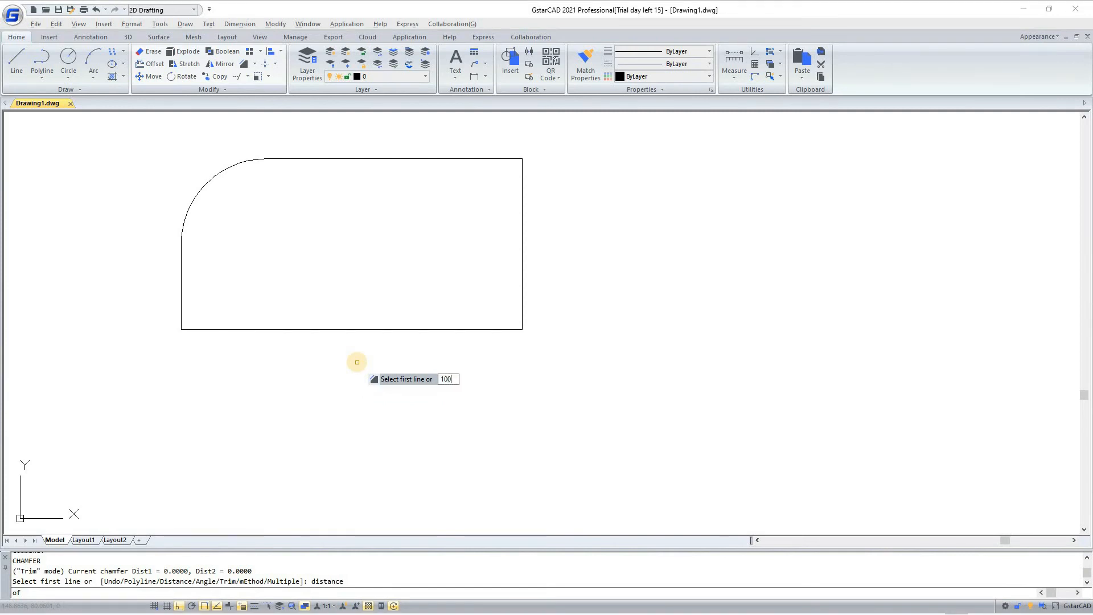
type("00")
key("Return")
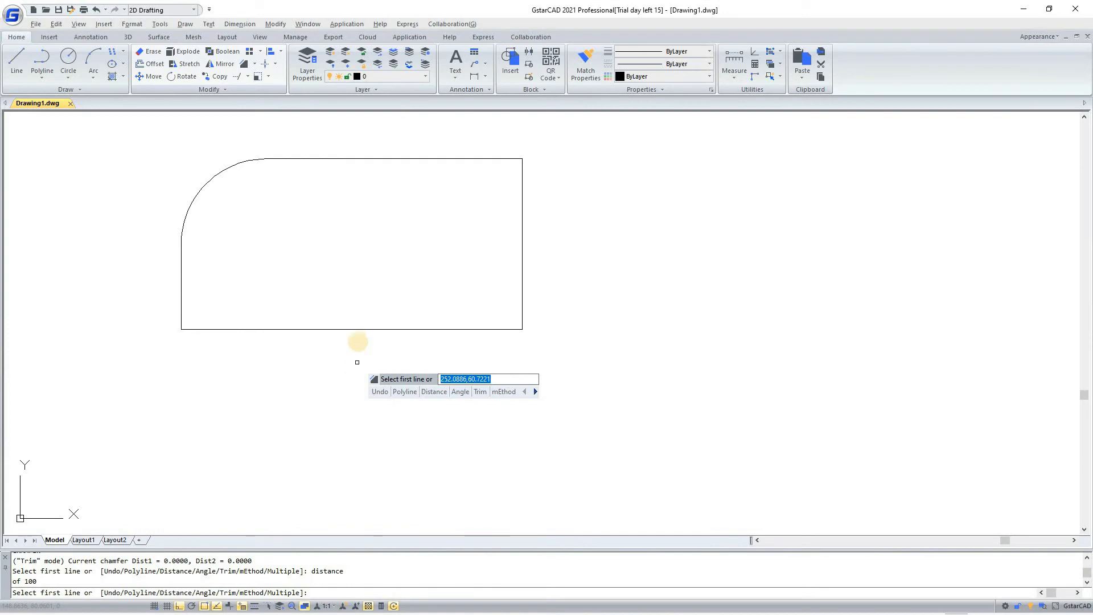
left_click(370, 328)
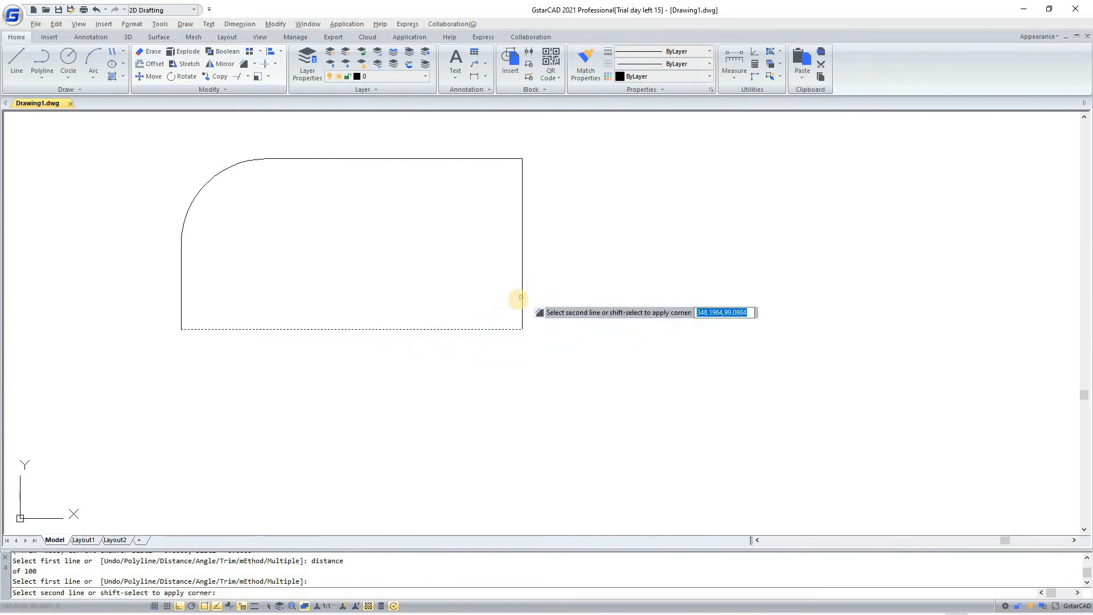
left_click(520, 300)
left_click(515, 312)
left_click(511, 326)
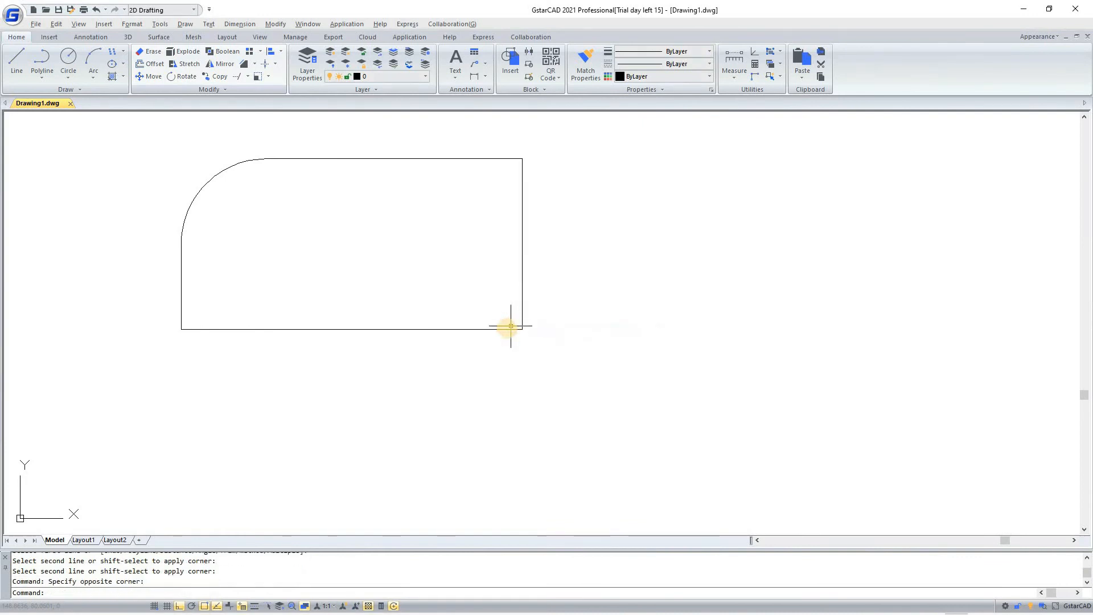
Repeat the Chamfer on the same bottom and right lines without entering any distance
key("Return")
left_click(507, 329)
left_click(522, 312)
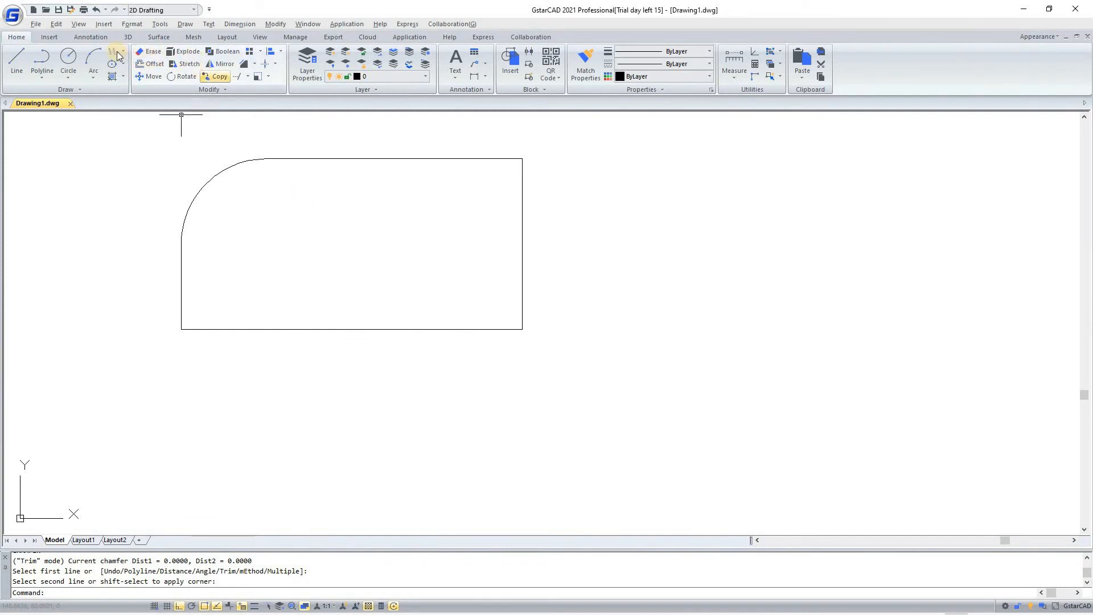
Draw a rectangle of similar width directly below the filleted shape from two opposite corners
left_click(66, 81)
left_click(41, 78)
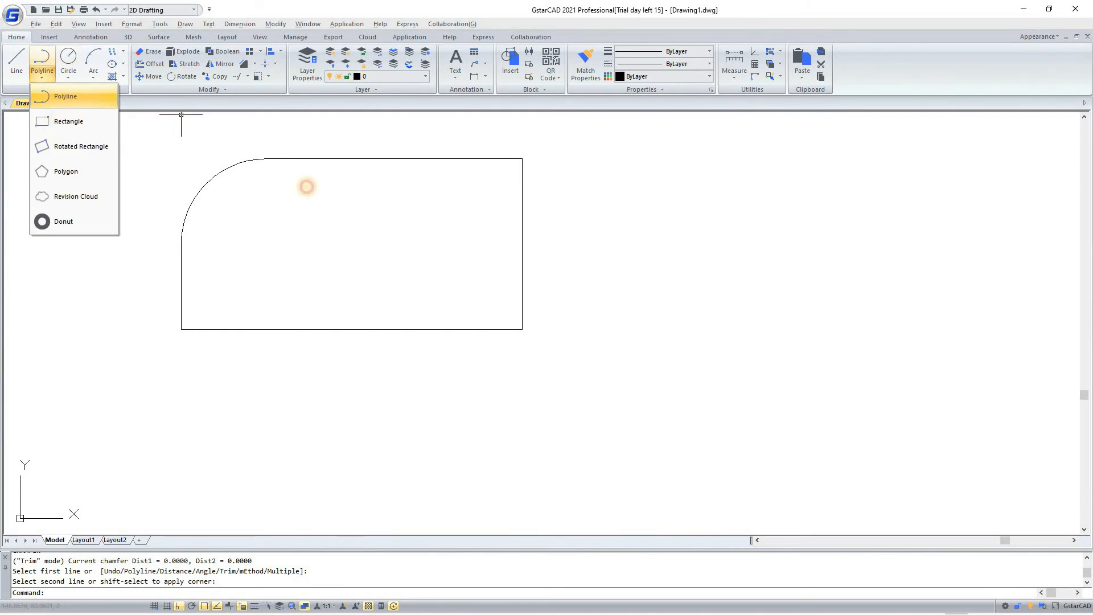
left_click(57, 120)
scroll(289, 356, "down", 5)
left_click(261, 249)
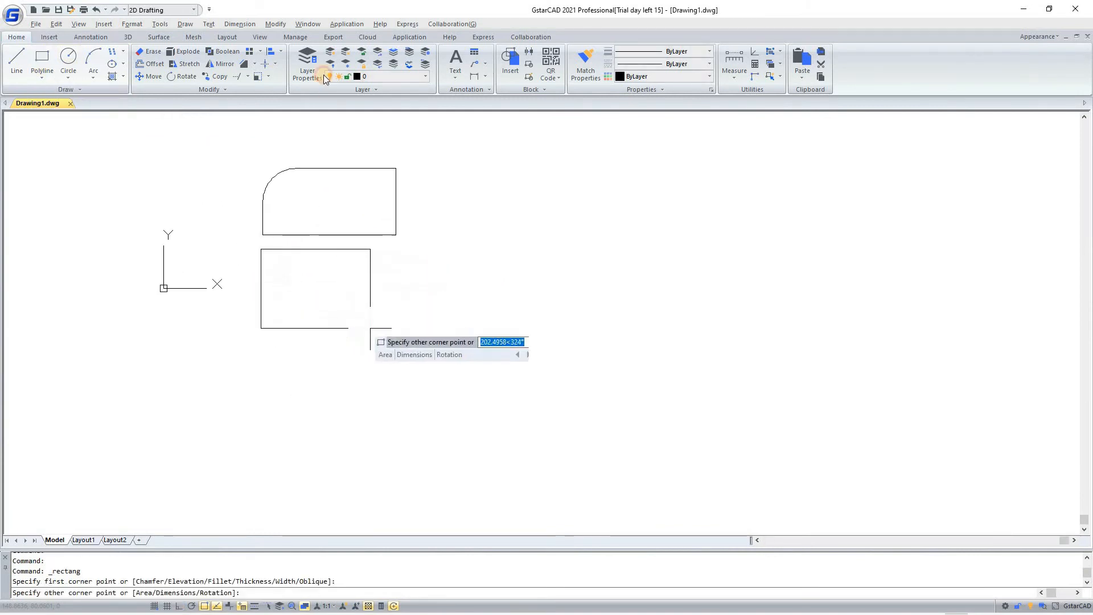
left_click(392, 338)
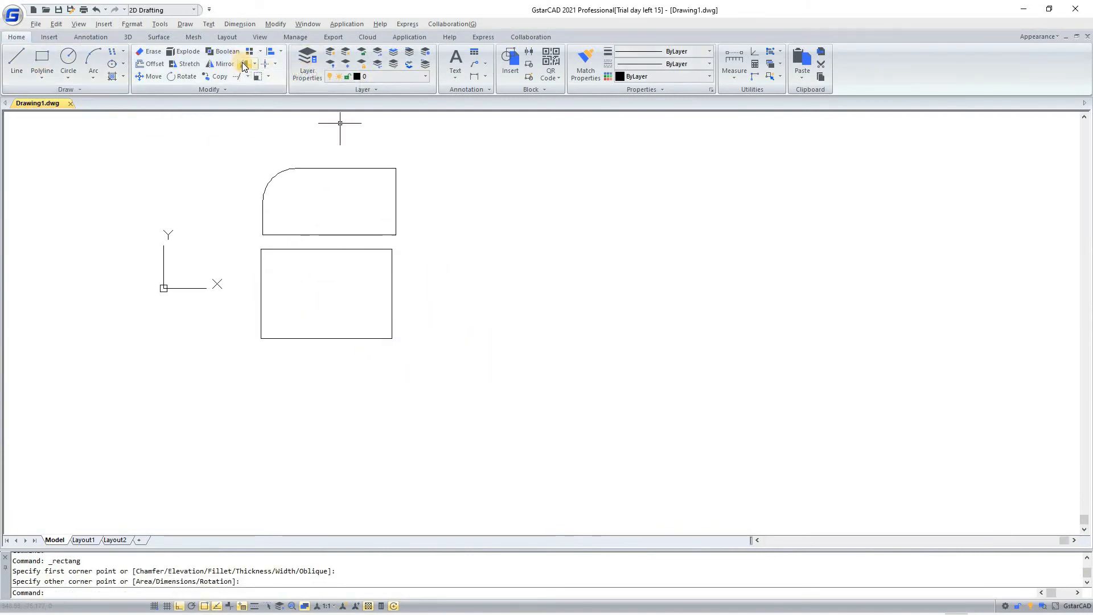
Try to chamfer the lower rectangle from its left edge, entering 50, and cancel the command
left_click(244, 64)
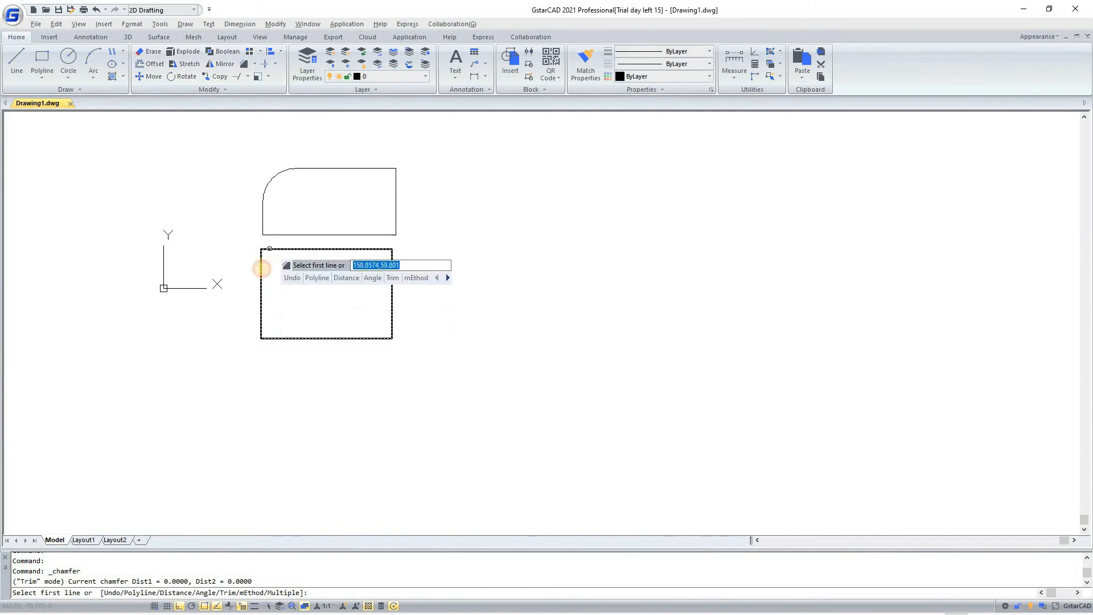
left_click(262, 271)
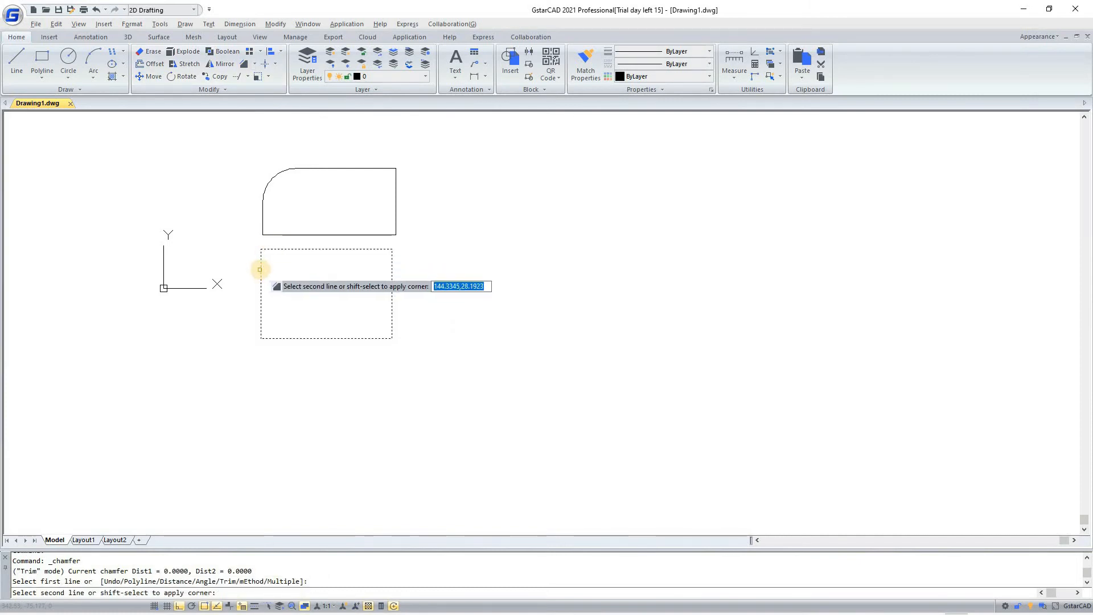
type("50")
key("Return")
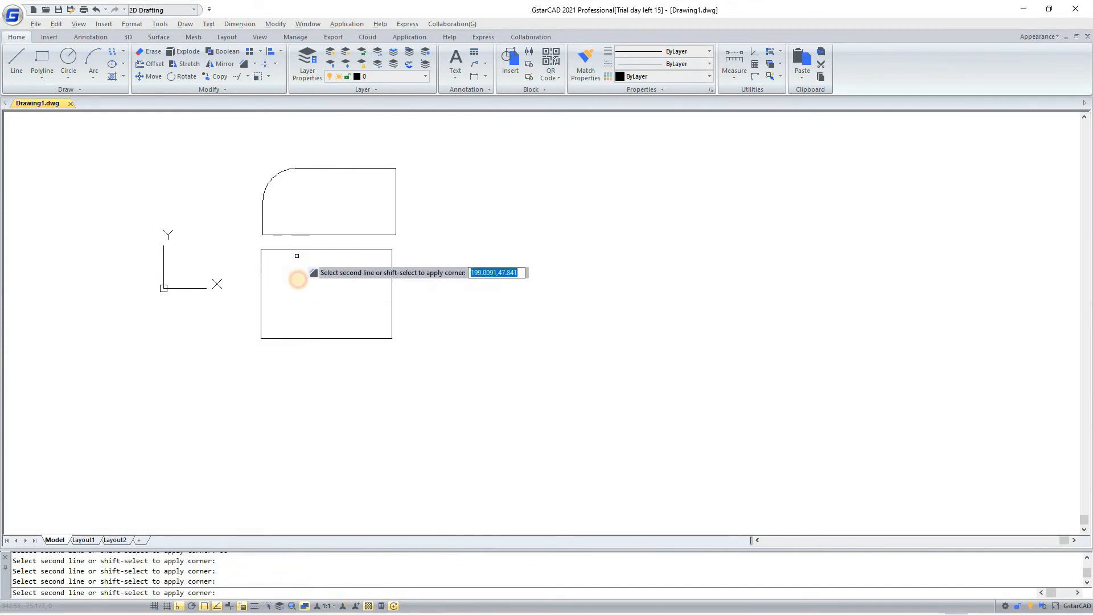
key("Escape")
left_click(242, 64)
type("di")
key("Return")
key("Escape")
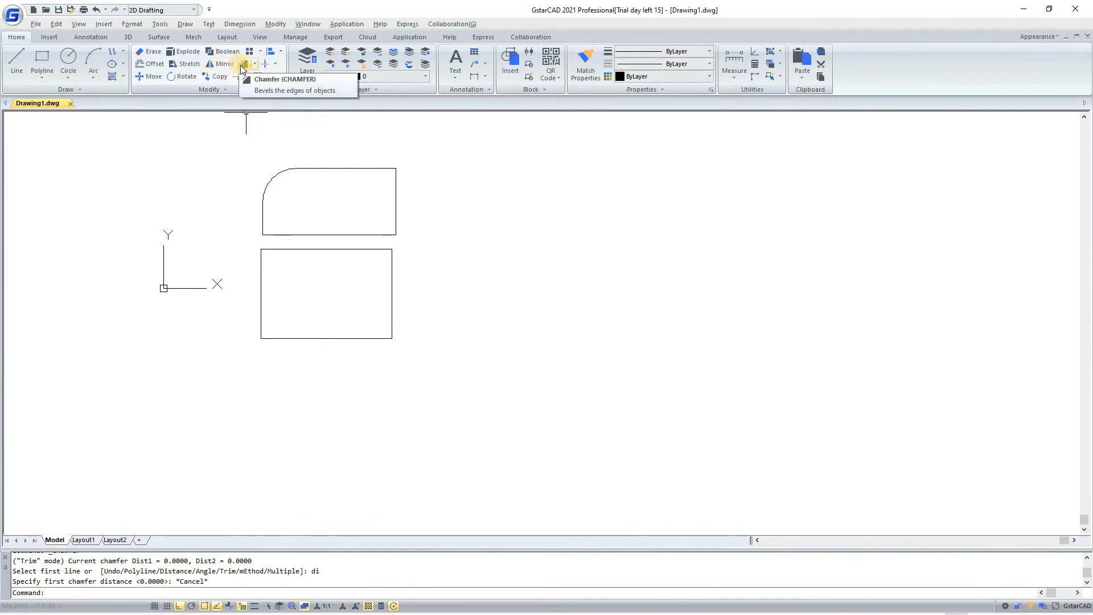
Chamfer the filleted shape's lower-right corner with a first distance of 50 on the bottom line and 70 on the right line
left_click(243, 64)
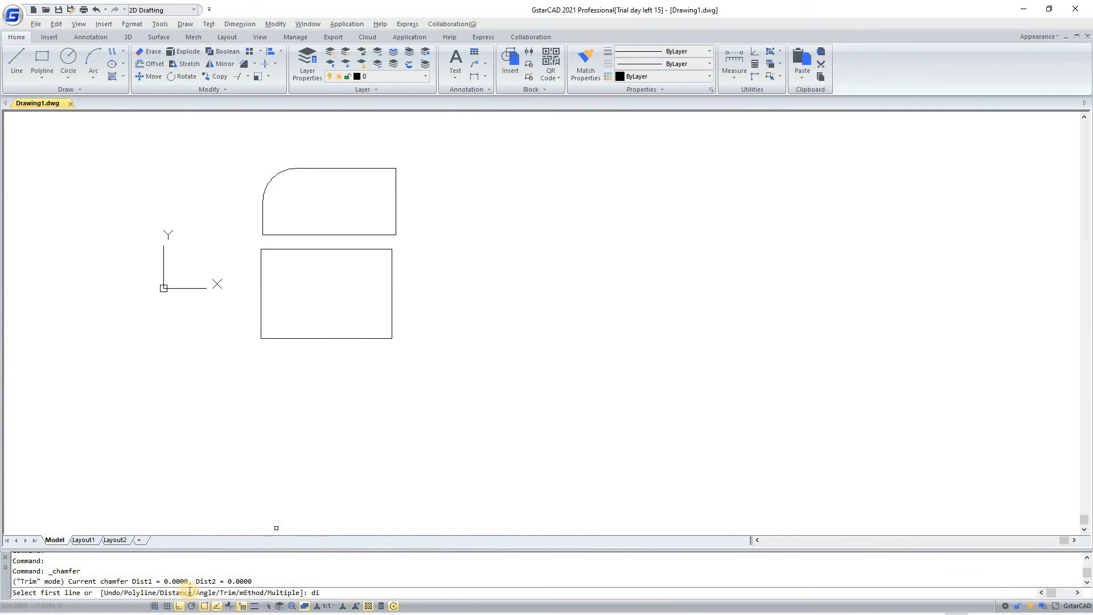
key("Return")
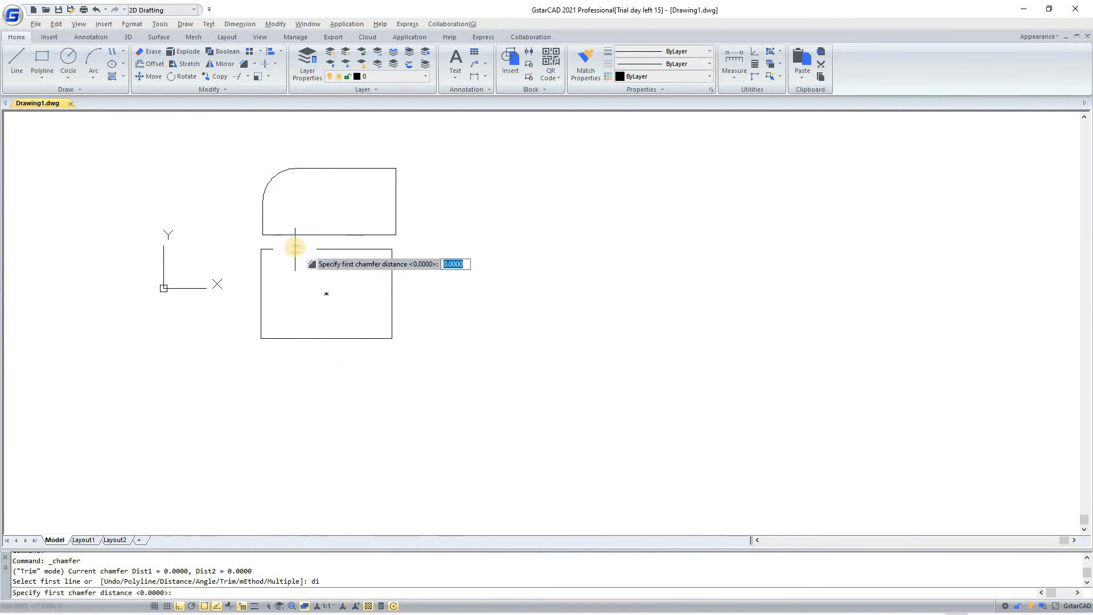
type("50")
key("Return")
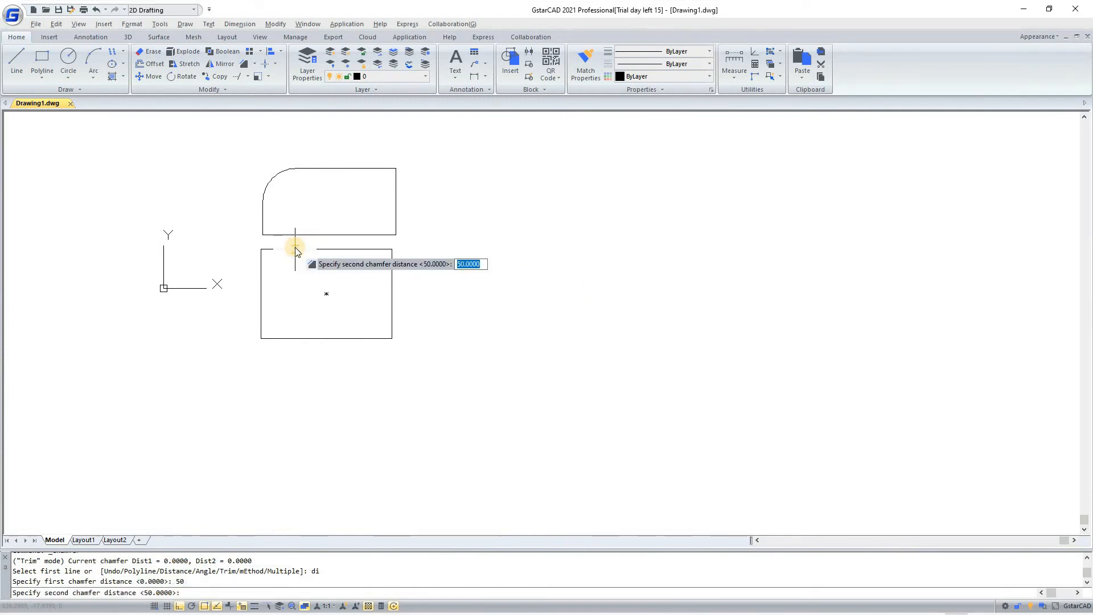
type("70")
key("Return")
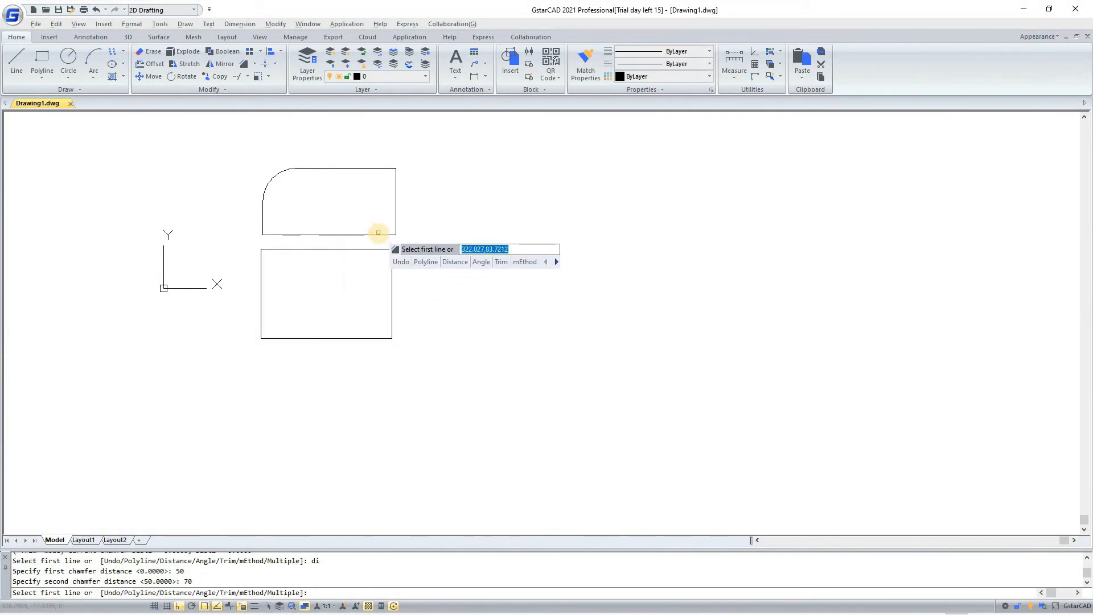
left_click(377, 233)
left_click(397, 219)
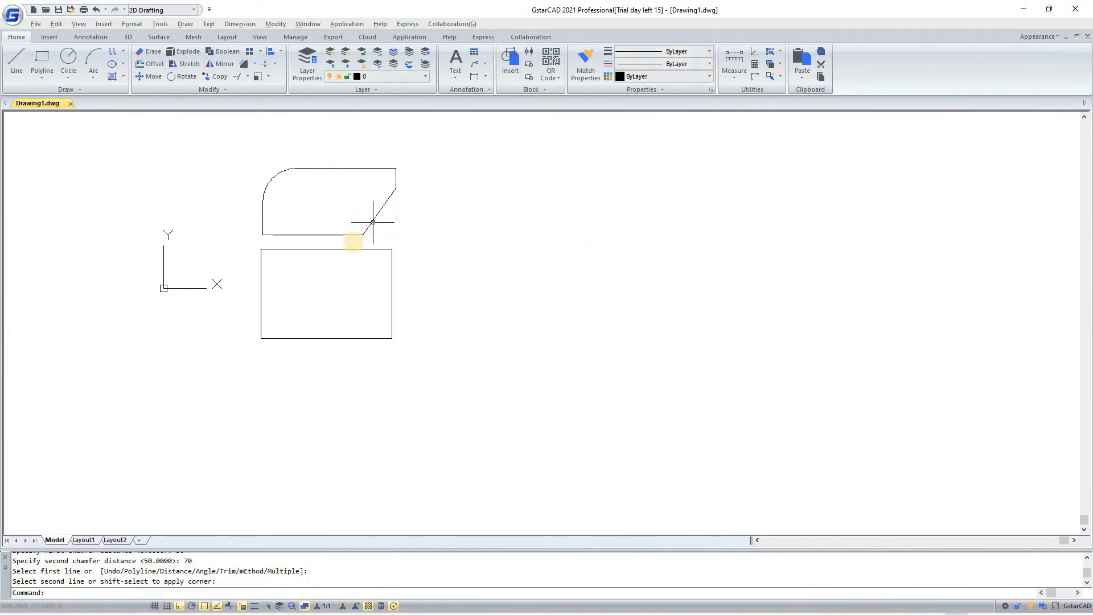
scroll(356, 228, "up", 2)
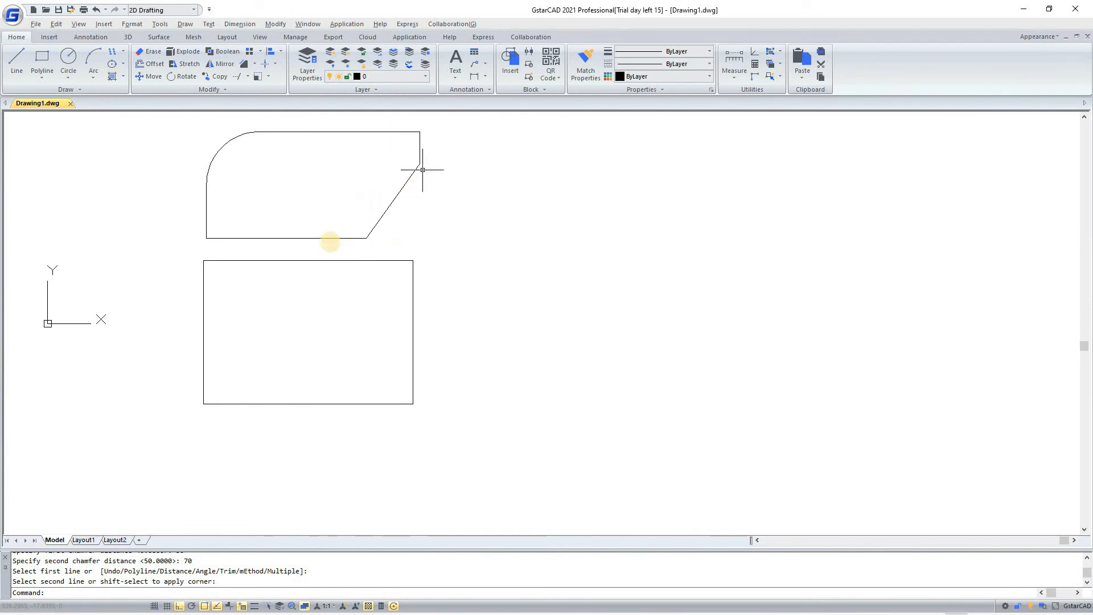
left_click(257, 64)
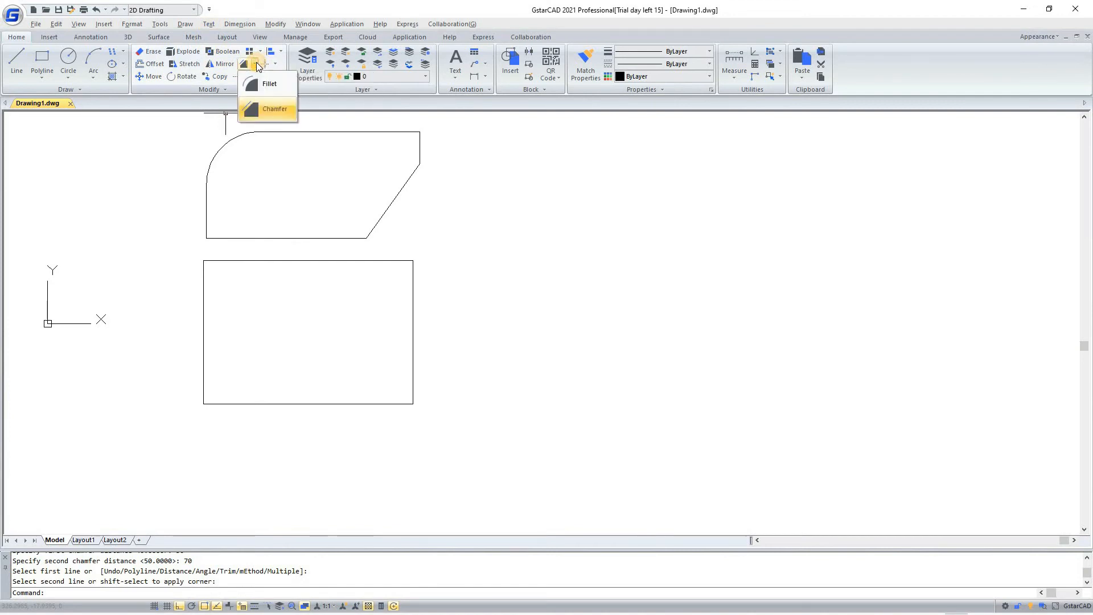
scroll(300, 160, "up", 1)
middle_click_drag(300, 160, 307, 236)
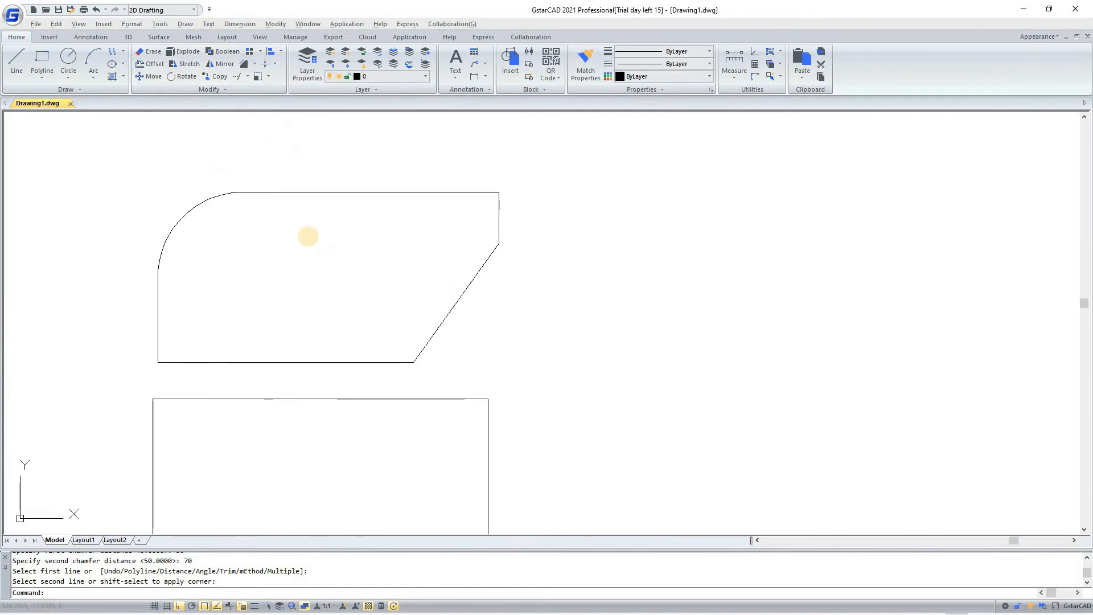
scroll(307, 236, "down", 1)
Scale the whole filleted and chamfered shape by a factor of 2 from its lower-left corner
left_click(490, 180)
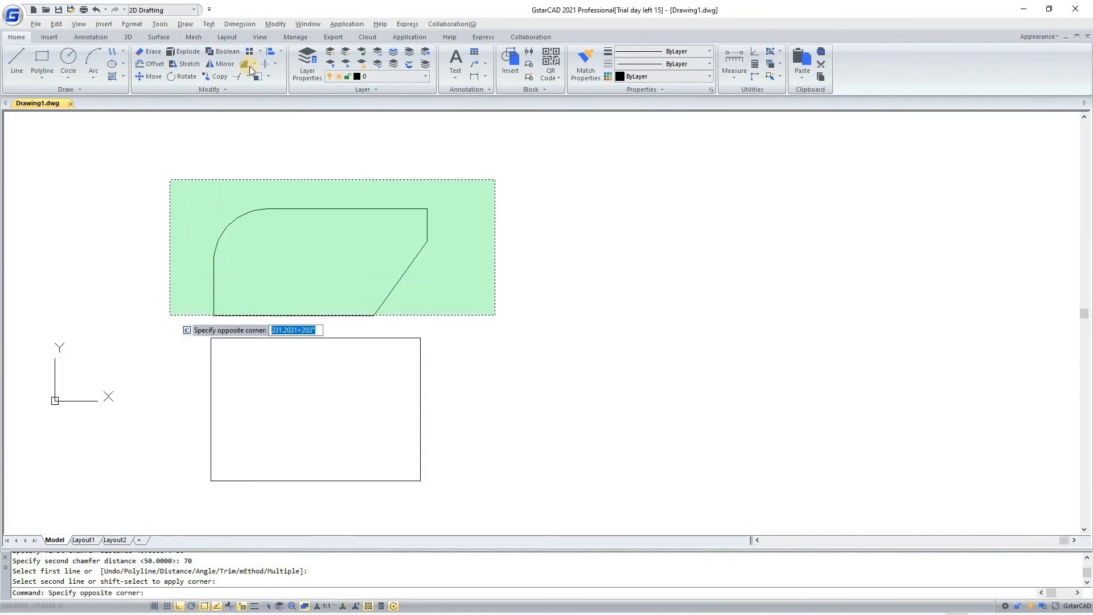
left_click(149, 322)
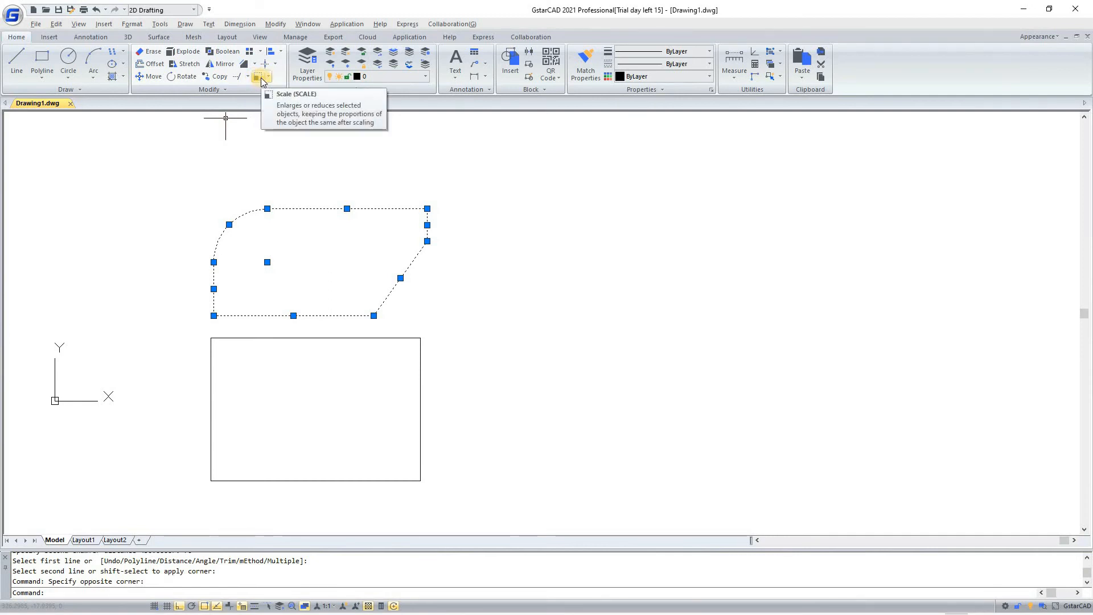
left_click(257, 76)
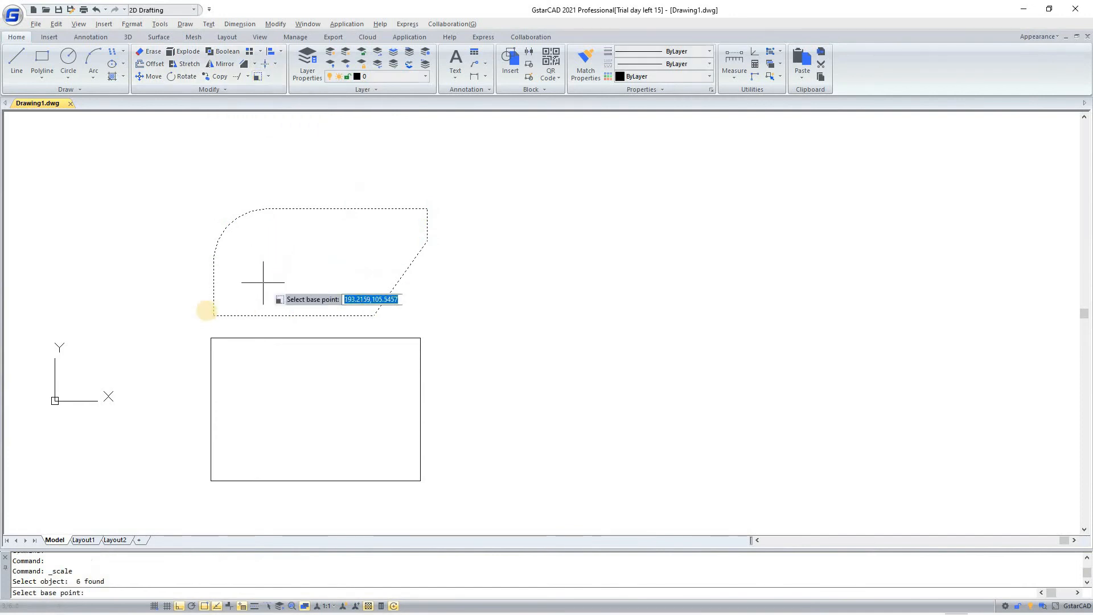
left_click(227, 312)
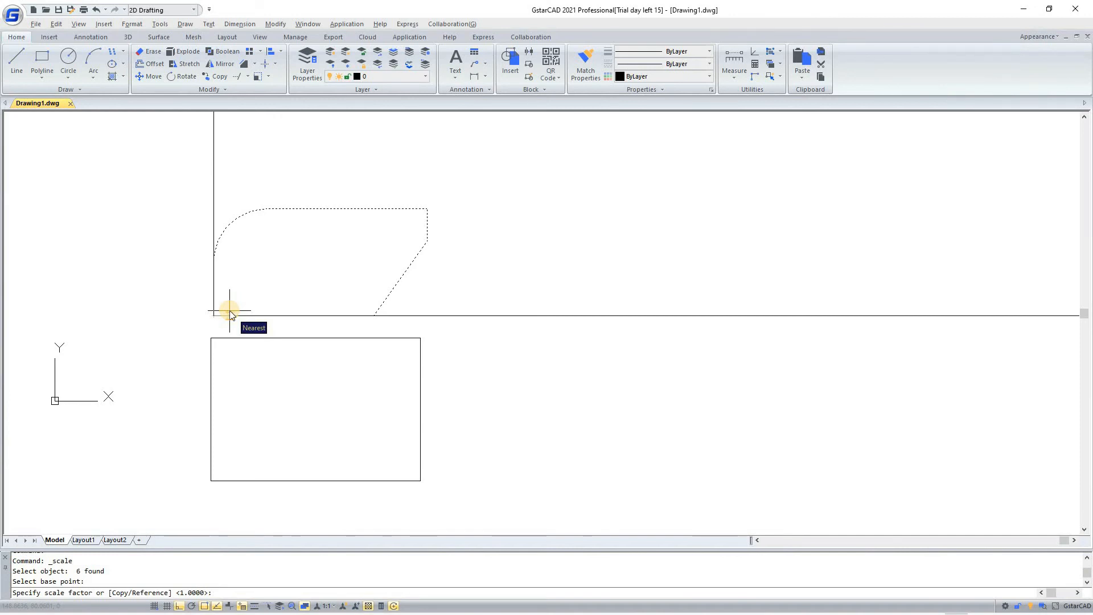
type("2")
key("Return")
scroll(370, 256, "down", 3)
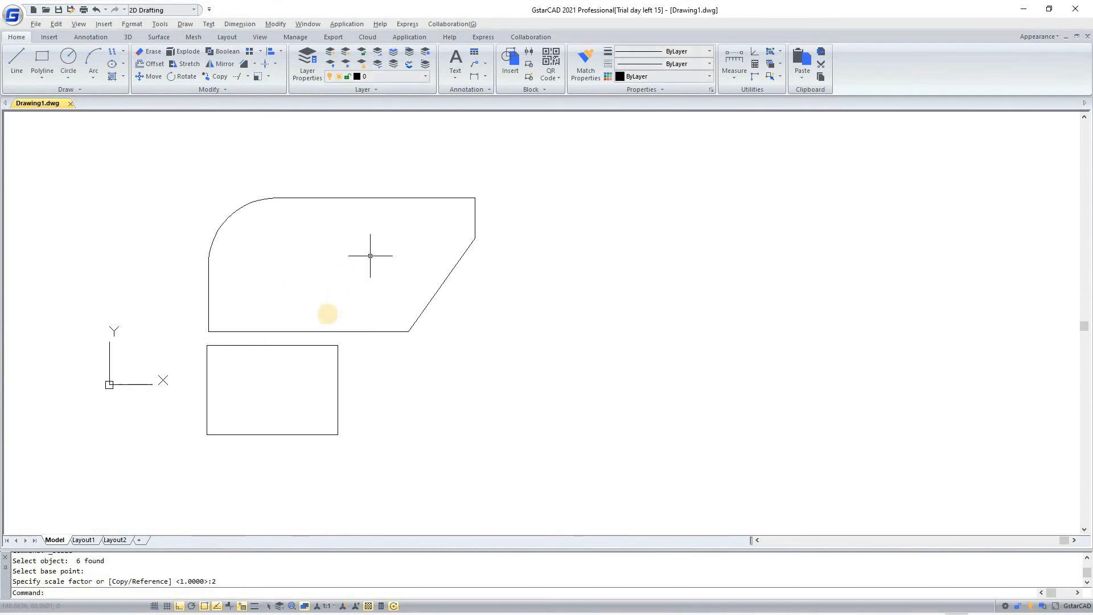
scroll(314, 302, "up", 2)
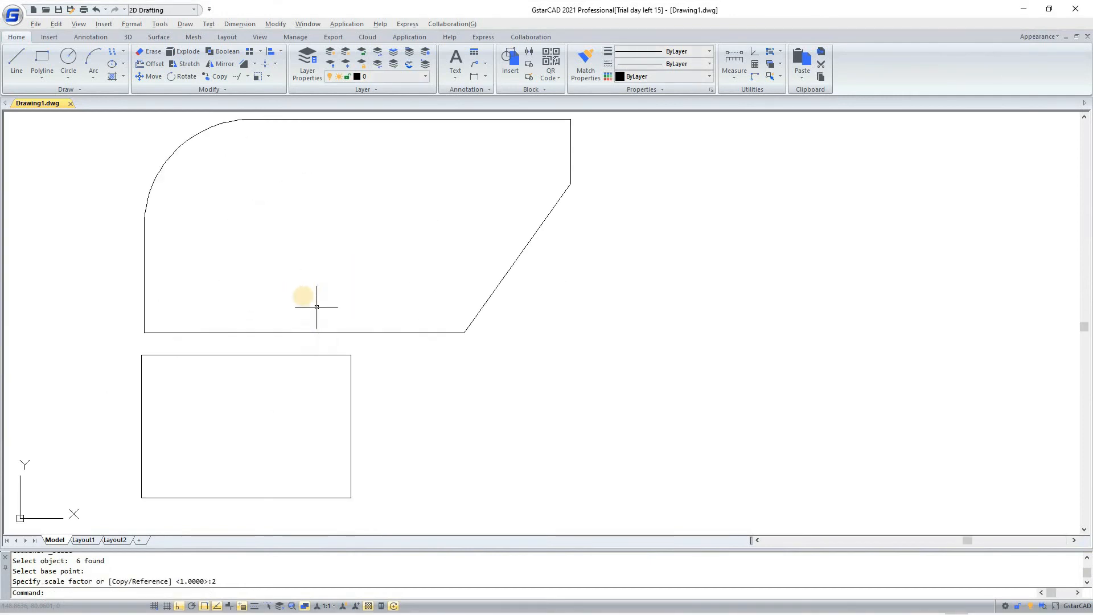
Undo the scaling of the shape by 2
key("ctrl+z")
scroll(290, 310, "up", 2)
key("ctrl+z")
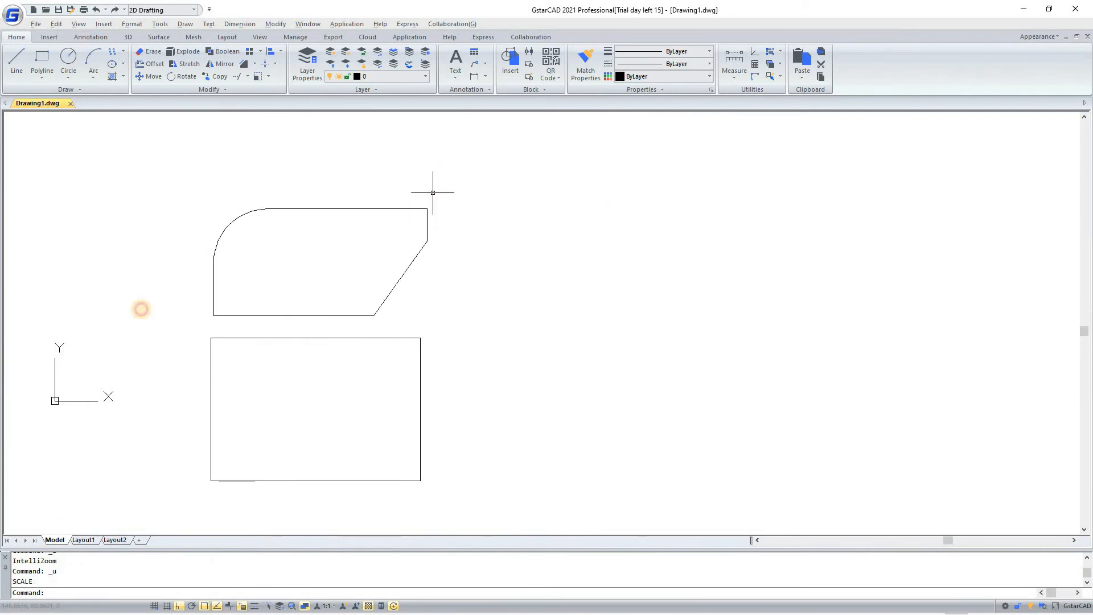
Scale the filleted and chamfered shape by a factor of 0.5 from its lower-left corner and undo the scaling
left_click(434, 190)
left_click(138, 313)
left_click(451, 142)
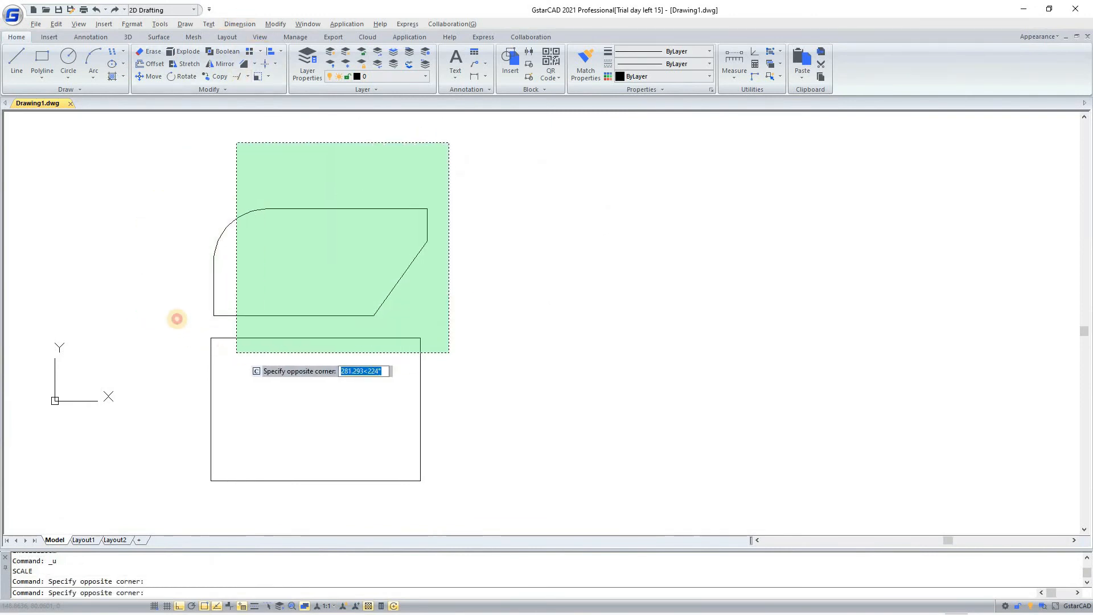
left_click(183, 292)
left_click(258, 76)
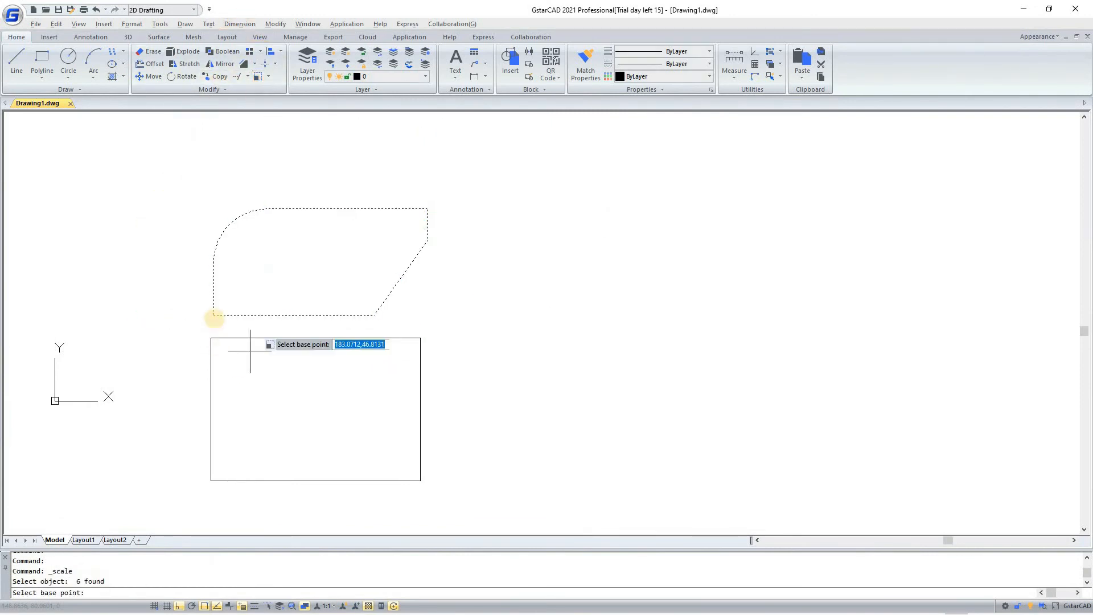
left_click(213, 315)
type("0.5")
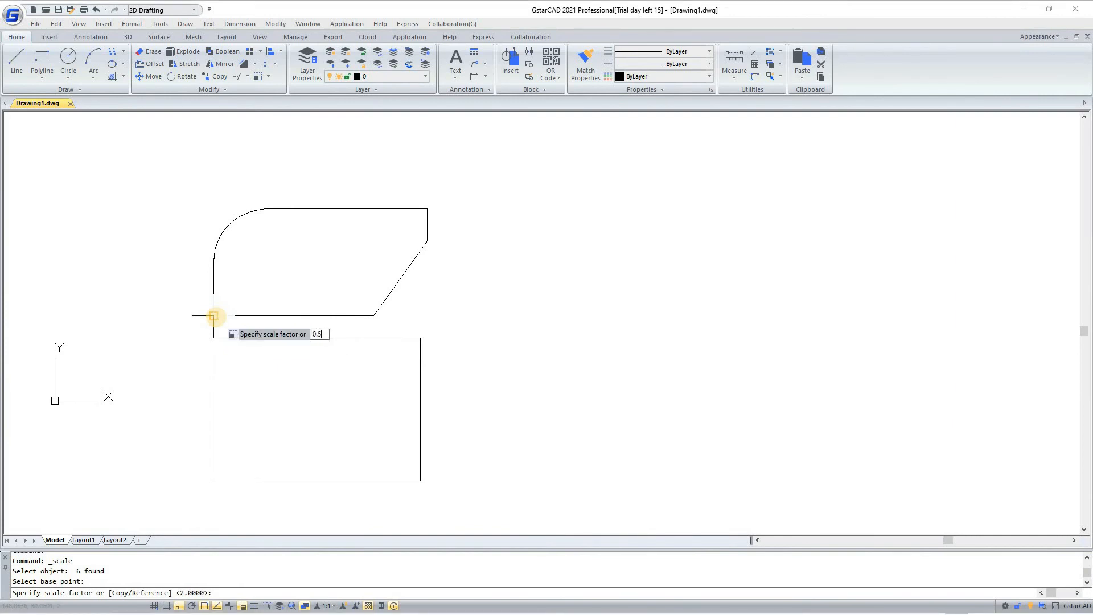
key("Return")
scroll(237, 314, "up", 4)
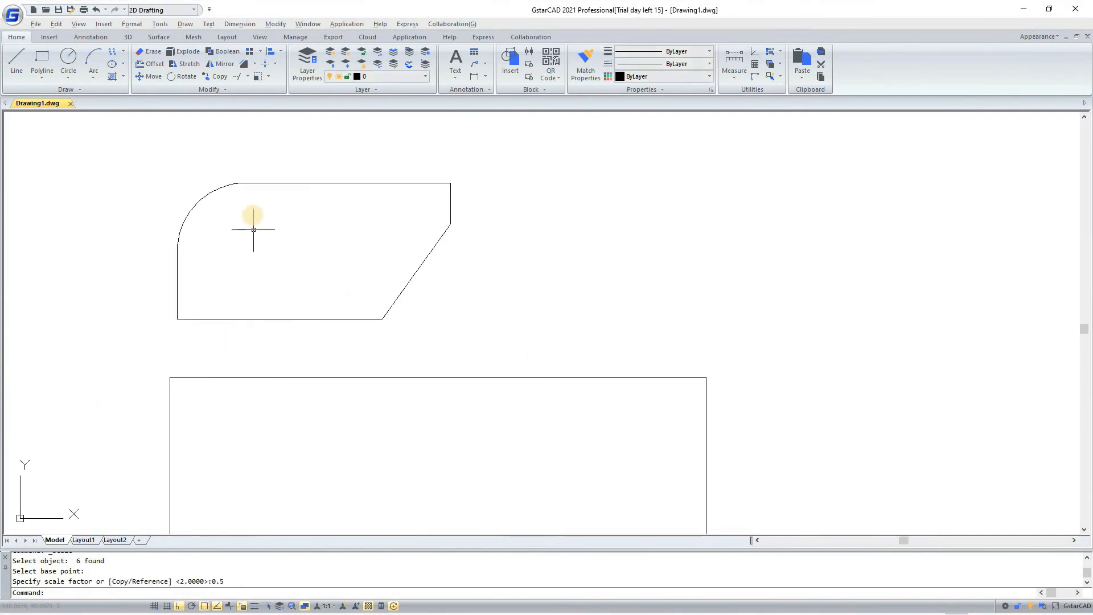
scroll(247, 228, "down", 4)
key("ctrl+z")
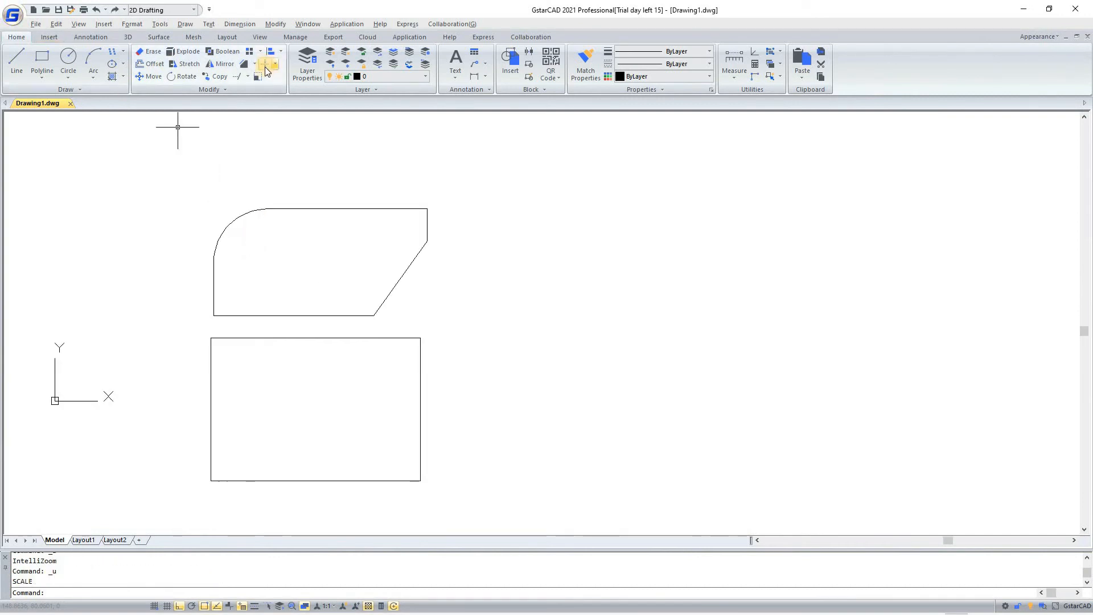
left_click(269, 78)
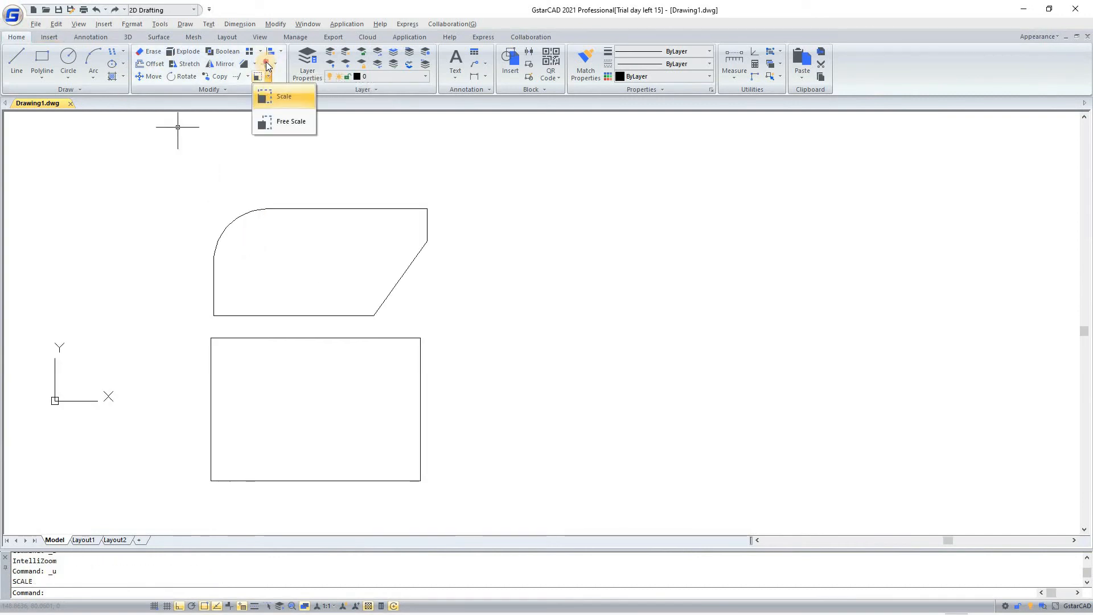
left_click(265, 62)
left_click(672, 219)
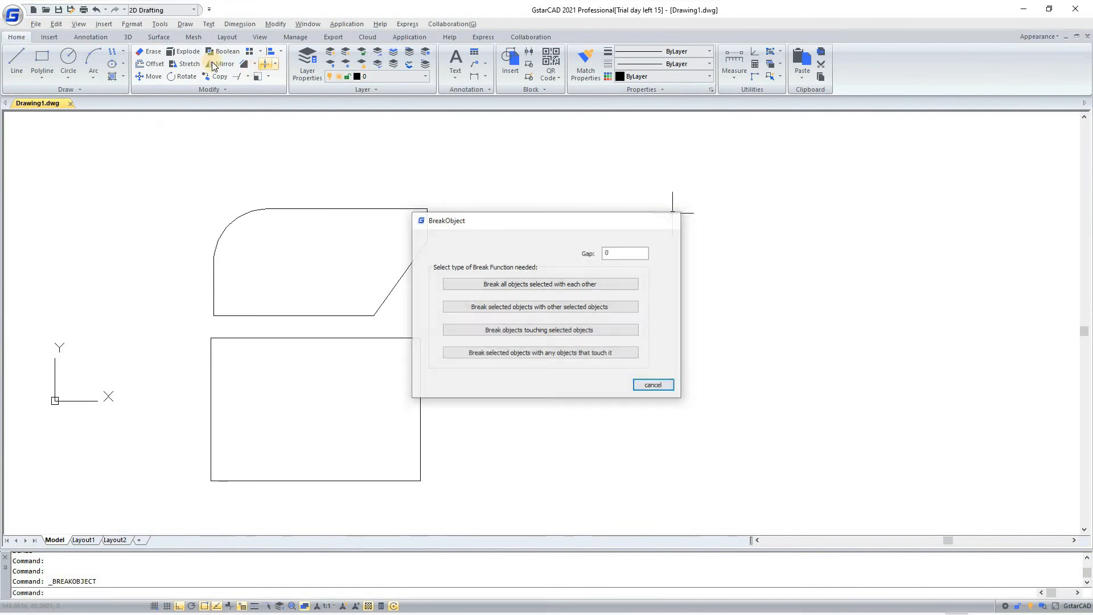
left_click(270, 68)
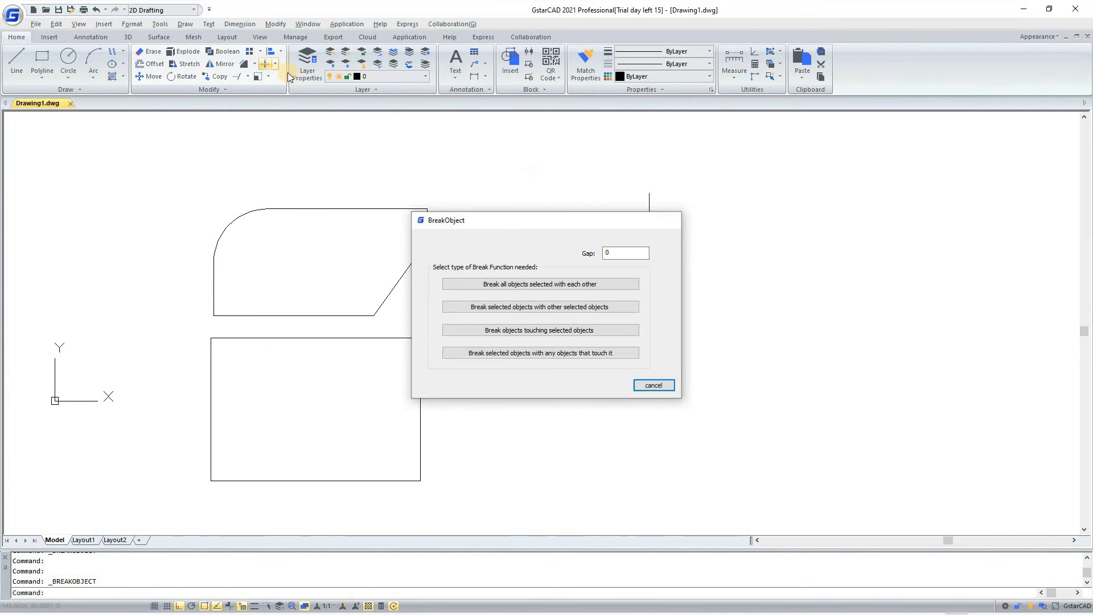
key("Escape")
left_click(274, 63)
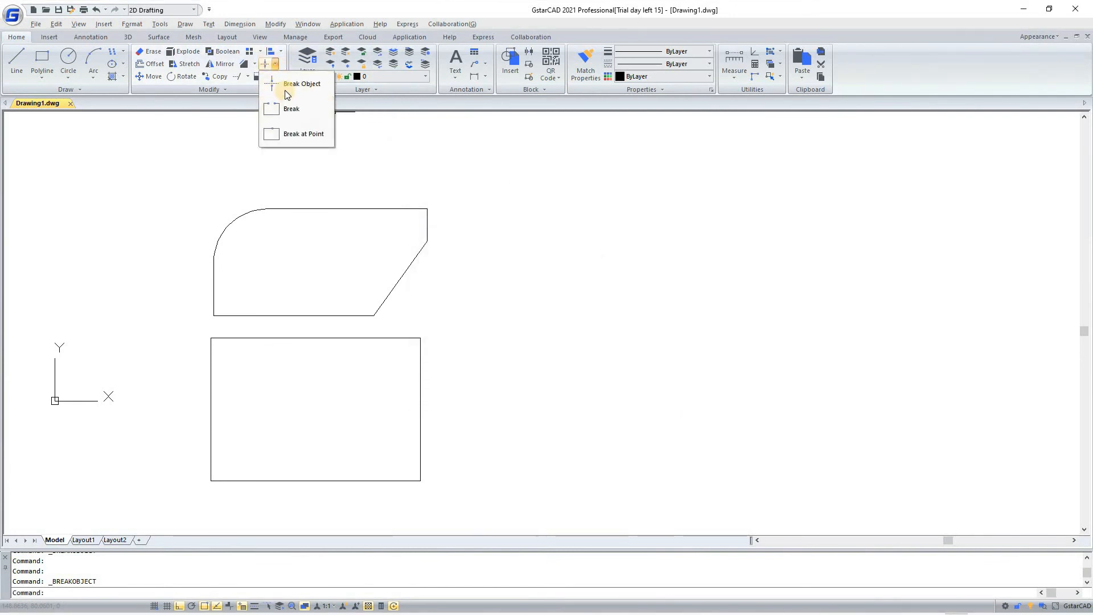
left_click(405, 310)
Draw a horizontal line to the right of the two shapes and a vertical line about 150 long crossing it near its middle
left_click(16, 63)
middle_click_drag(461, 311, 352, 310)
left_click(374, 331)
left_click(615, 321)
key("Return")
key("Return")
left_click(483, 257)
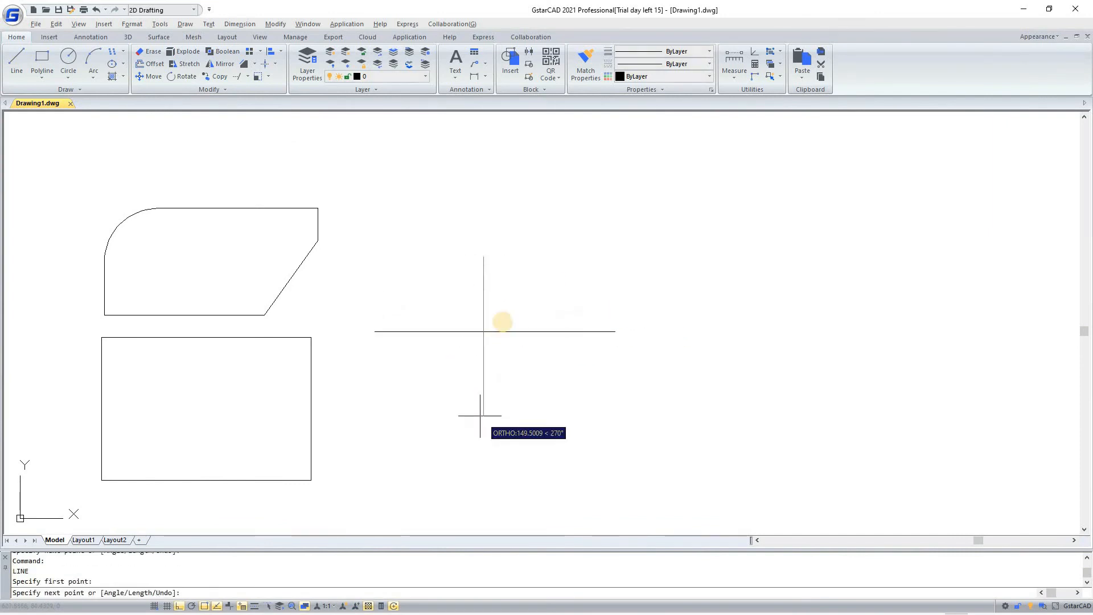
left_click(479, 416)
key("Return")
Examine the new crossing lines with selection windows to see whether each one is a single object
left_click(504, 321)
left_click(472, 362)
key("Escape")
left_click(495, 302)
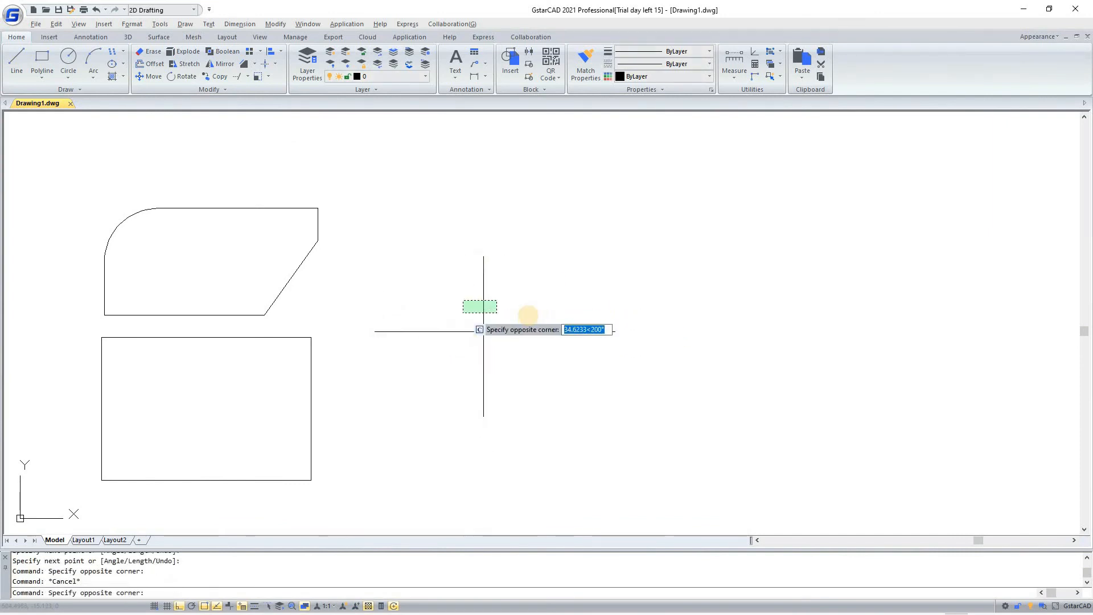
left_click(461, 313)
key("Escape")
left_click(528, 314)
left_click(527, 364)
key("Escape")
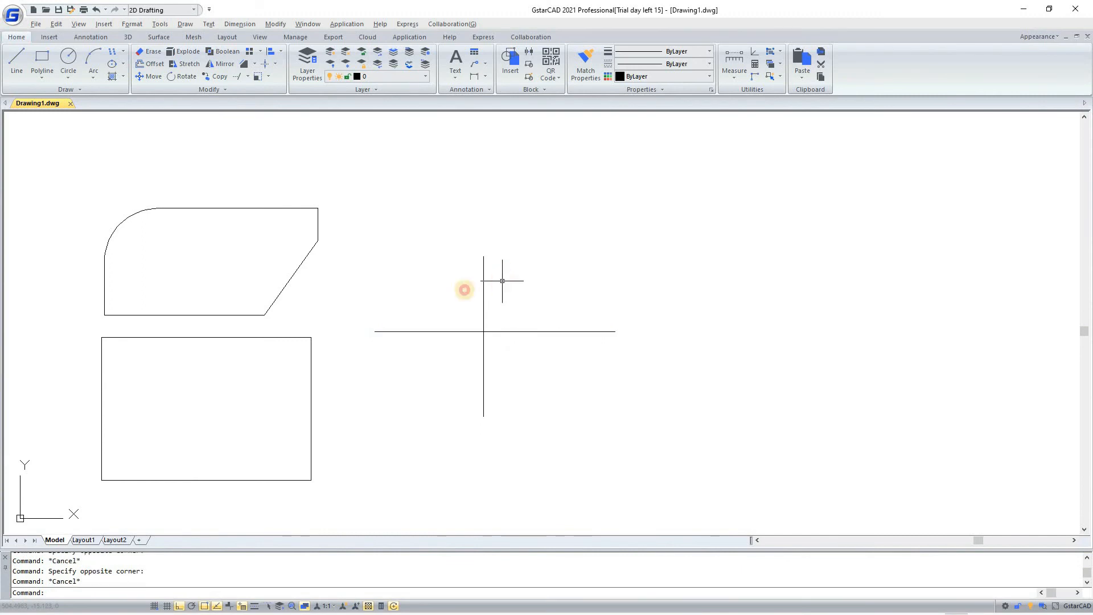
left_click(502, 281)
key("Escape")
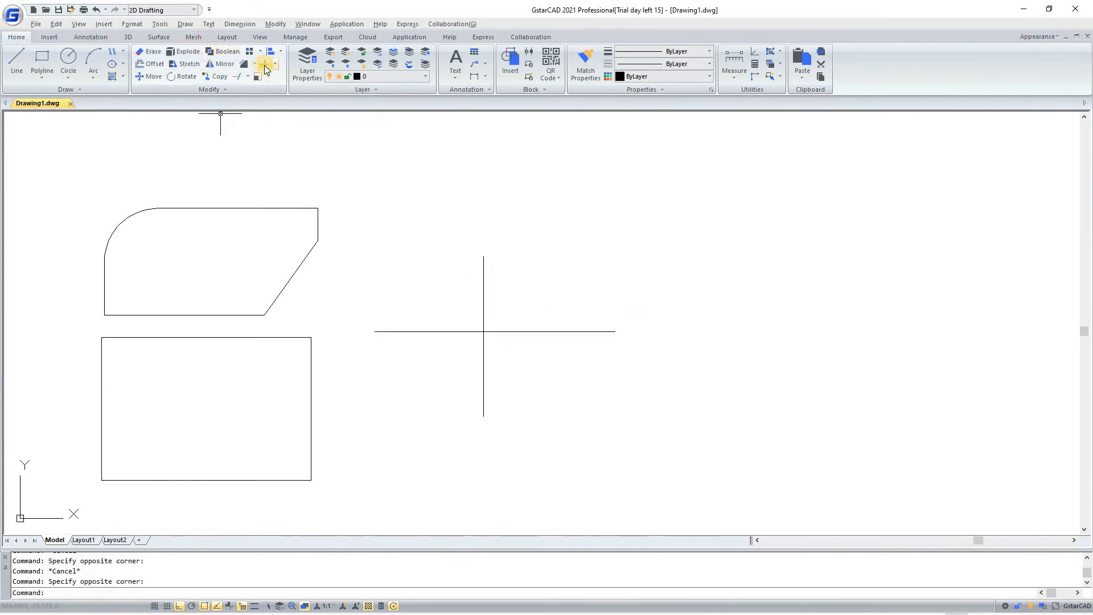
Break the two crossing lines at their intersection with the option Break all objects selected with each other and gap 0
left_click(266, 63)
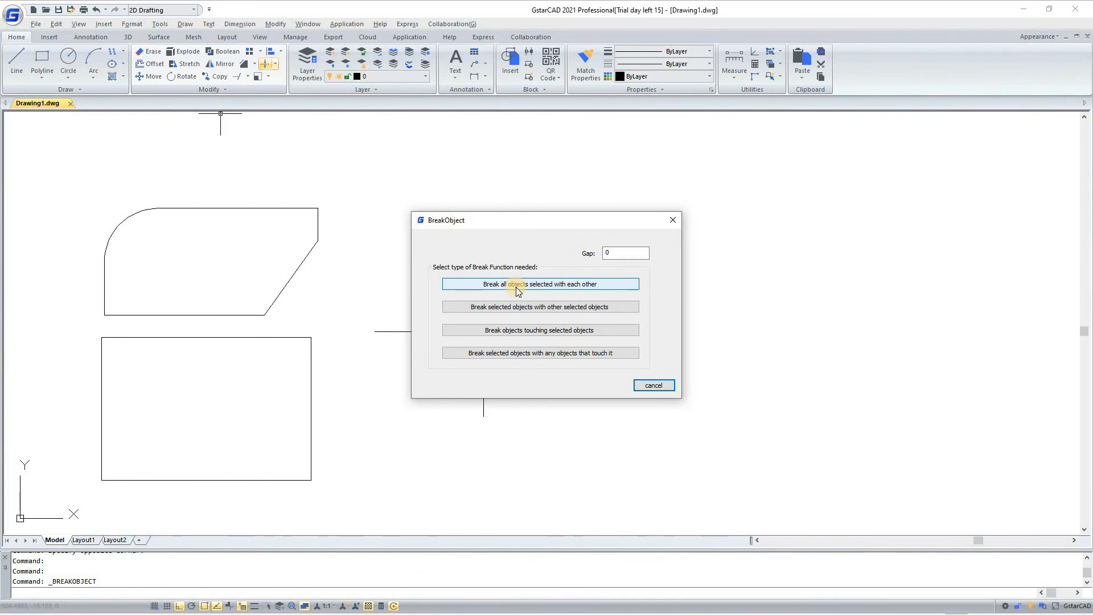
left_click(515, 286)
left_click(526, 295)
left_click(452, 358)
key("Return")
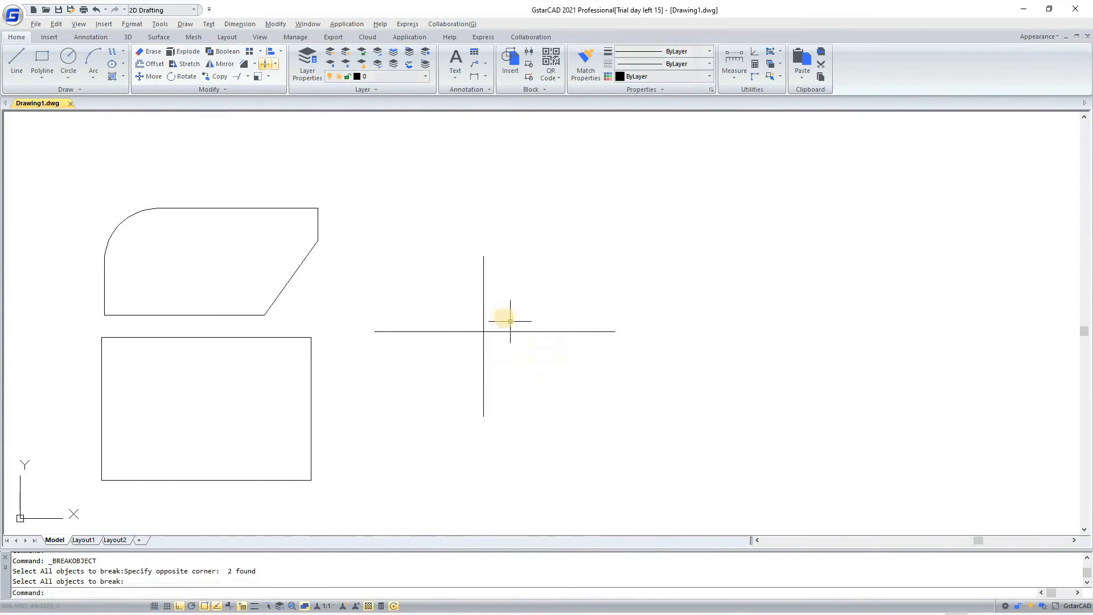
Select parts of the crossing lines individually to check how the lines are divided
left_click_drag(501, 299, 464, 362)
key("Escape")
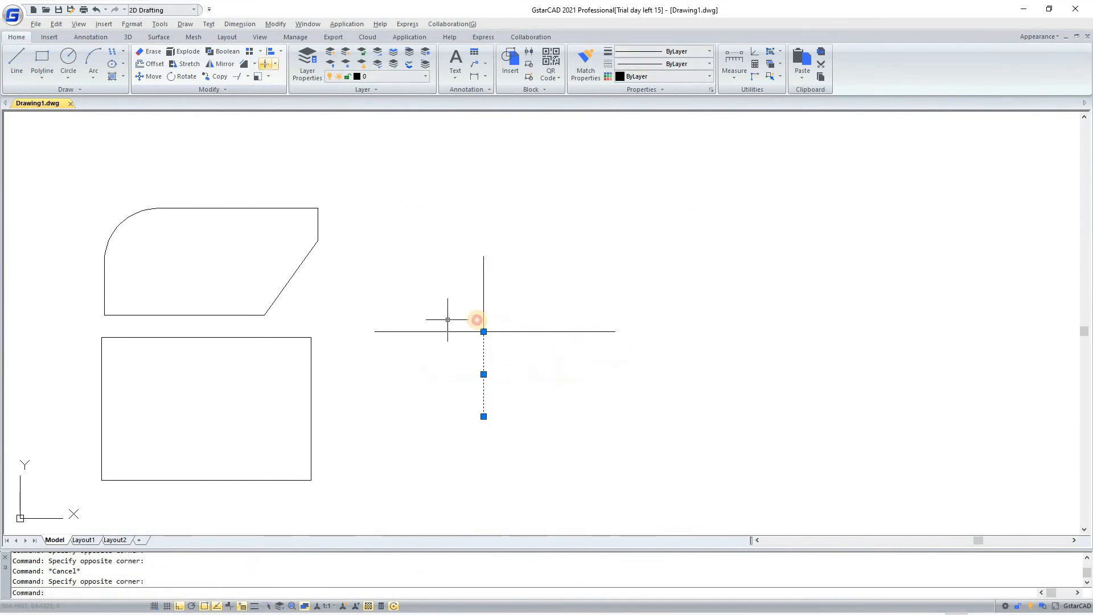
left_click_drag(456, 308, 403, 349)
key("Escape")
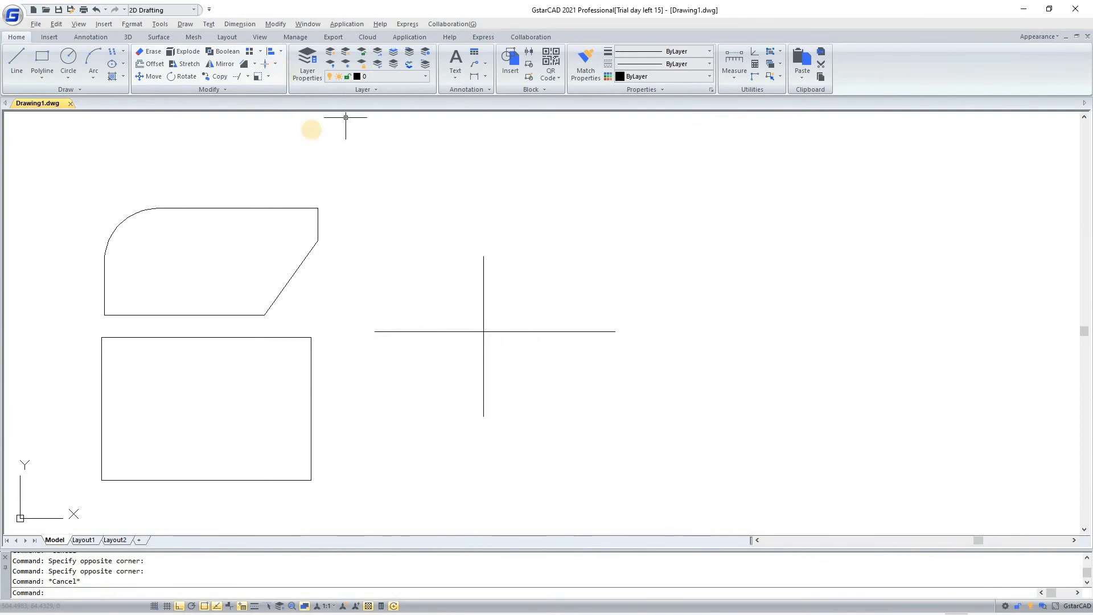
Undo the break and check the crossing lines again with selection windows
key("ctrl+z")
left_click(450, 349)
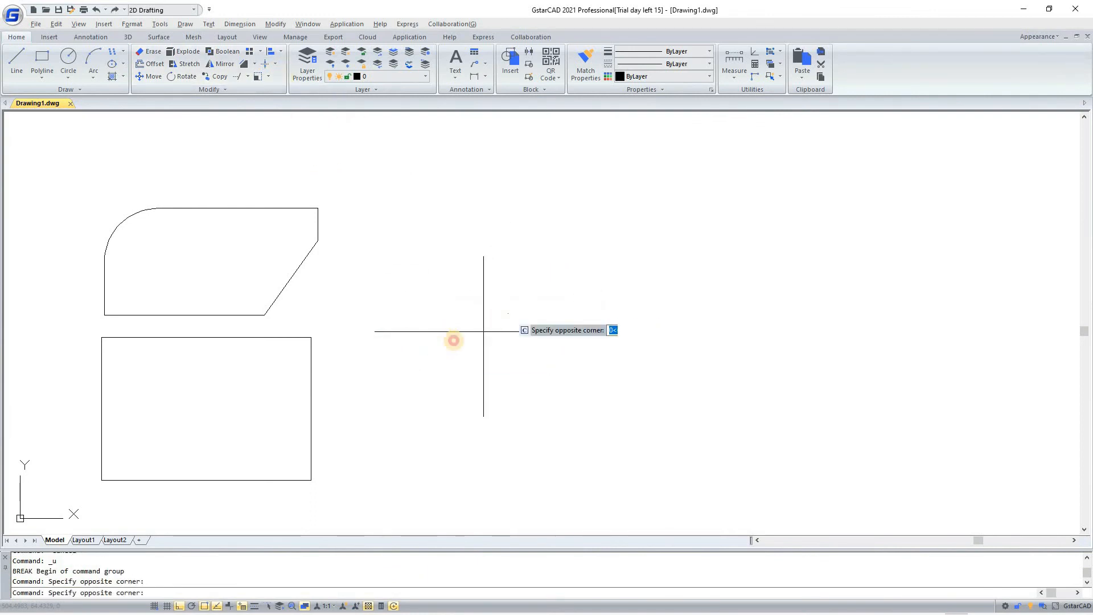
key("Escape")
left_click(482, 325)
left_click(458, 337)
left_click(514, 302)
left_click(445, 349)
key("Escape")
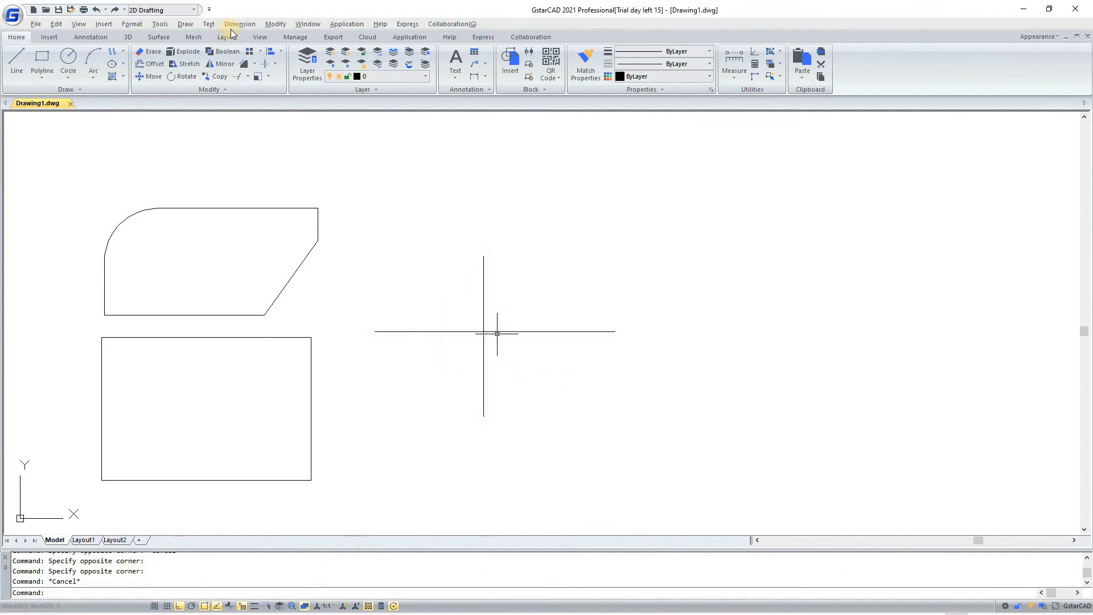
Try Break selected objects with other selected objects, picking both crossing lines as selection set A and nothing for set B
left_click(277, 65)
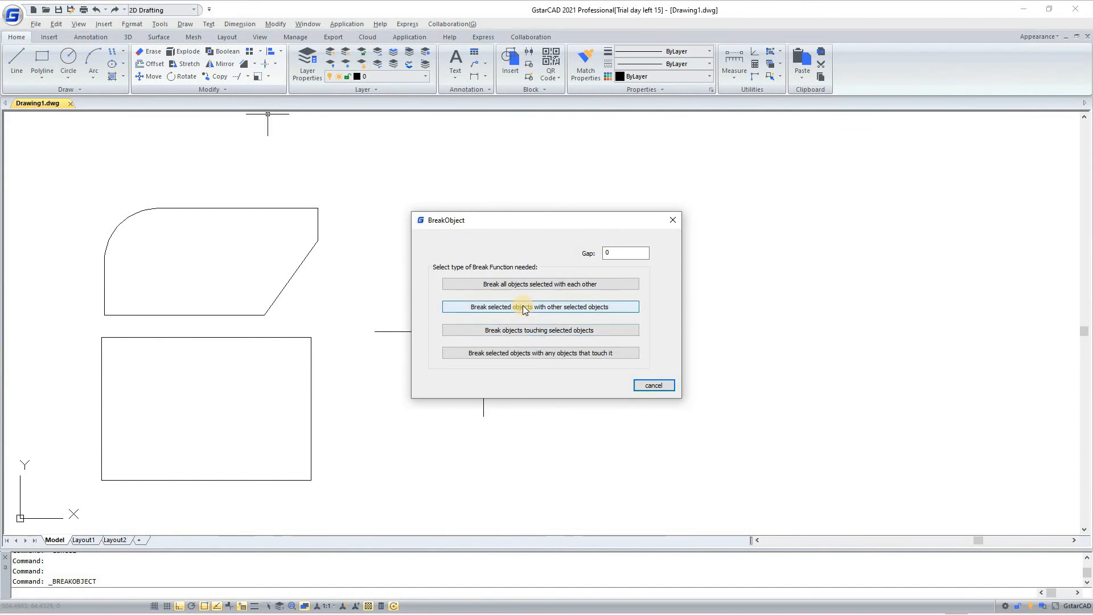
left_click(478, 334)
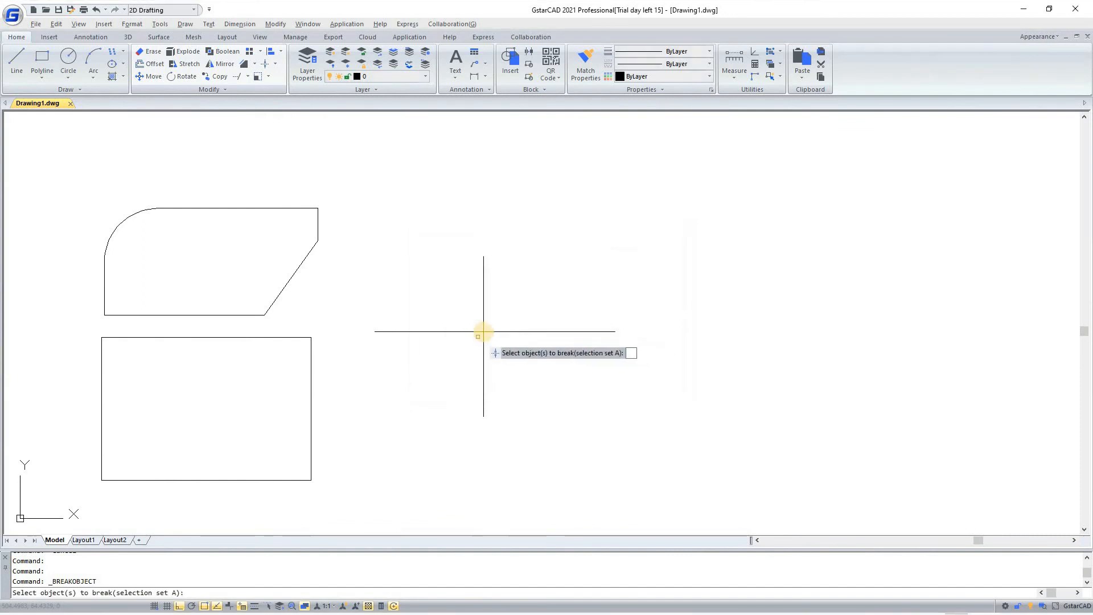
left_click(485, 327)
left_click(484, 327)
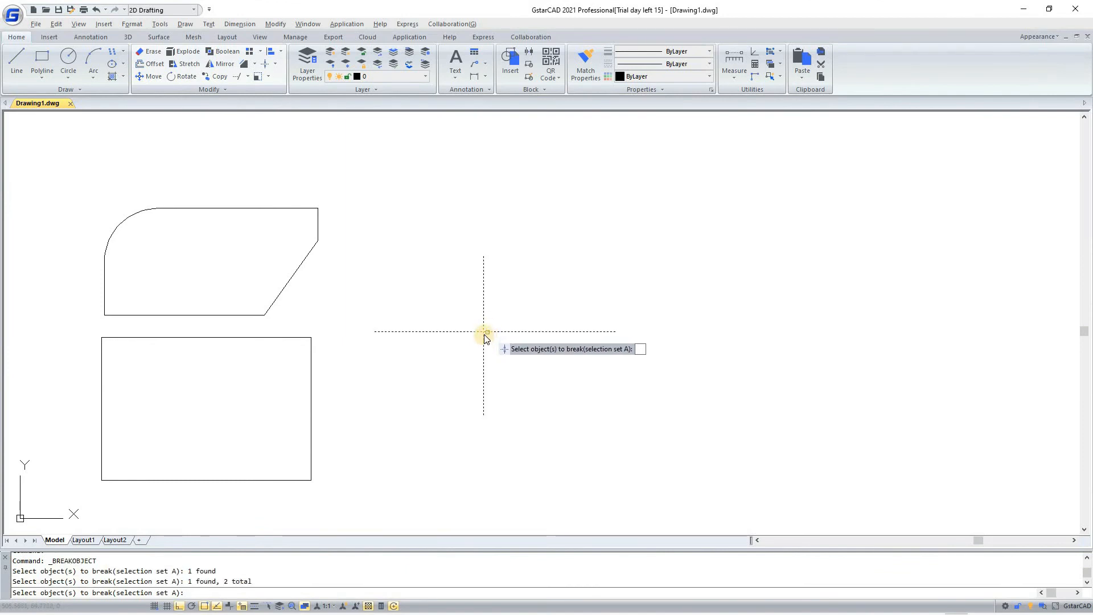
type("d")
key("Return")
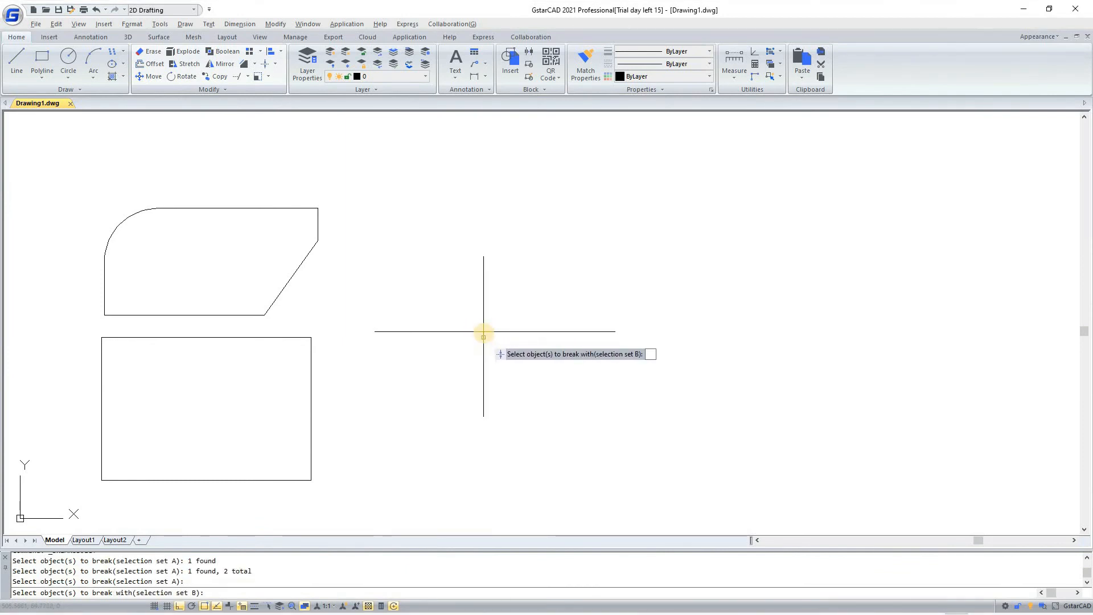
scroll(483, 328, "up", 4)
key("Return")
Break the vertical line with Break selected objects with other selected objects and gap 0, using it as set A and both crossing lines as set B
key("Return")
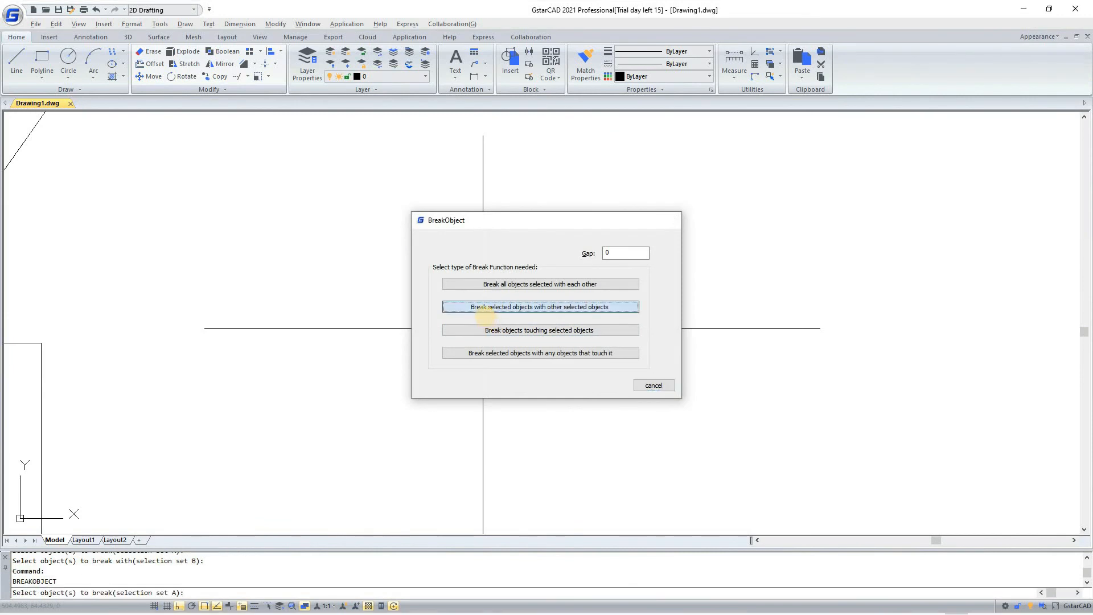
left_click(481, 305)
left_click(483, 325)
left_click(489, 324)
left_click(490, 326)
left_click(490, 326)
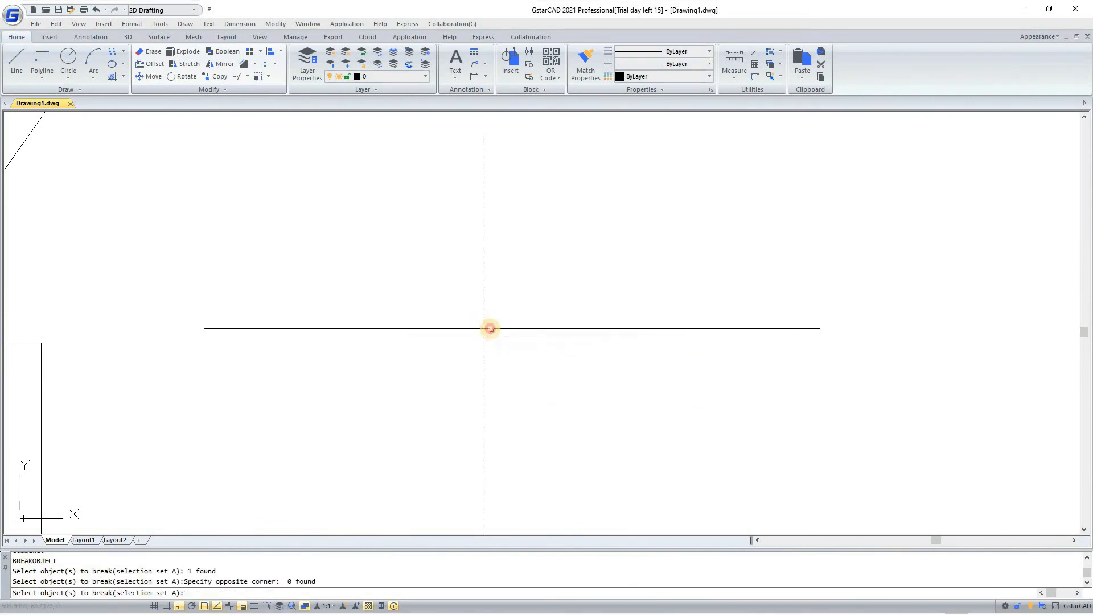
left_click(489, 327)
key("Return")
left_click(486, 327)
left_click(486, 327)
left_click(487, 330)
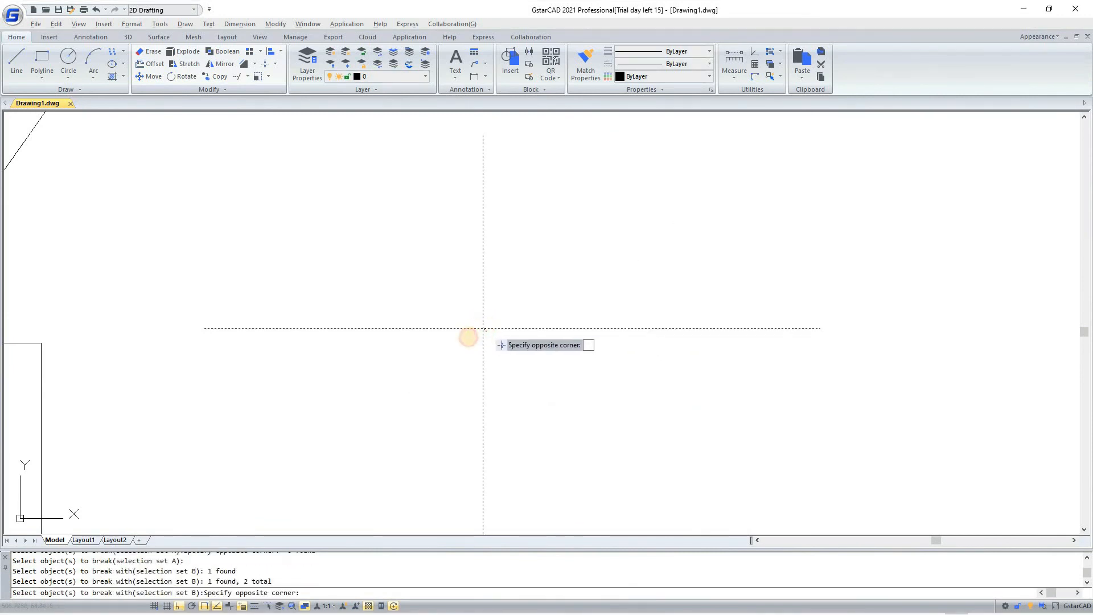
key("Return")
left_click(468, 337)
key("Return")
key("Return")
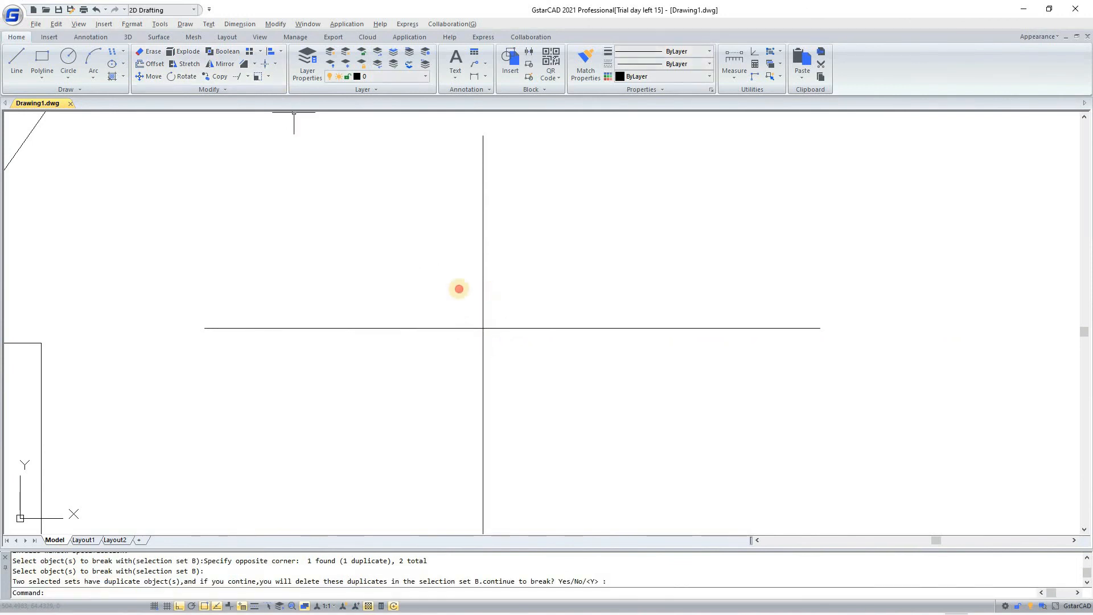
Select the parts of the vertical and horizontal crossing lines individually to check which line is divided at the intersection
left_click(507, 292)
left_click(442, 285)
left_click(500, 328)
left_click(514, 354)
left_click(477, 373)
key("Escape")
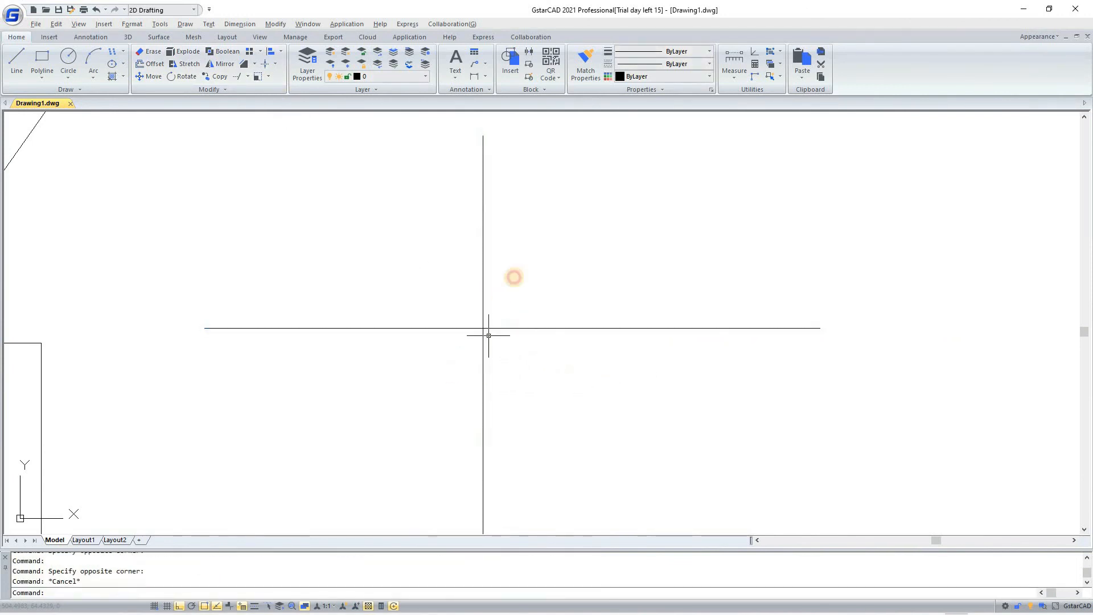
left_click(488, 335)
left_click(464, 373)
left_click(513, 276)
left_click(455, 316)
key("Escape")
key("Escape")
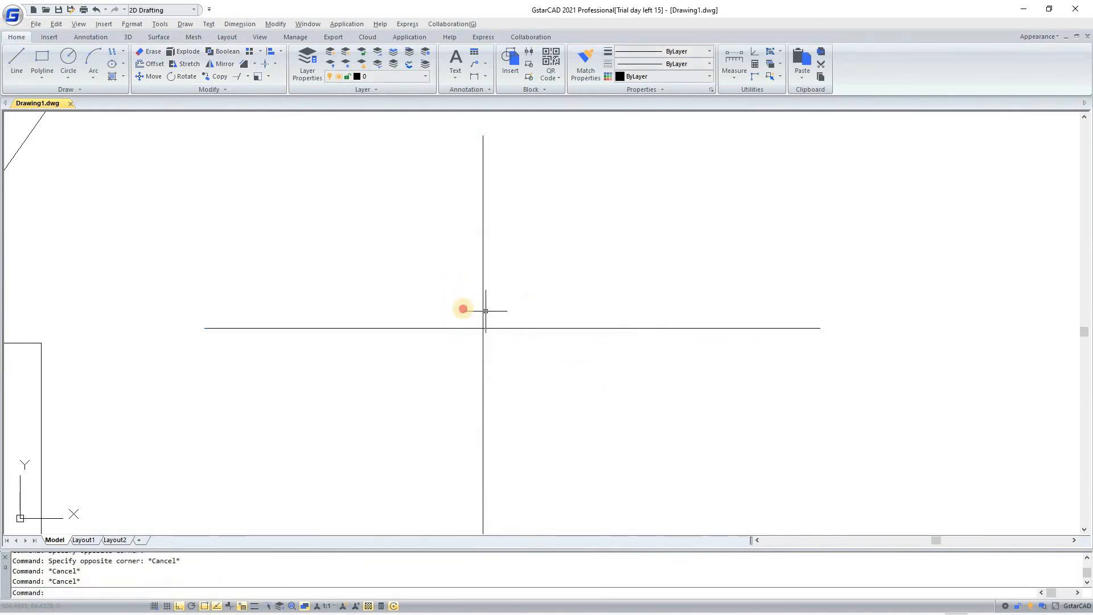
left_click(490, 301)
left_click(462, 313)
left_click(468, 366)
left_click(440, 392)
left_click(490, 366)
left_click(447, 387)
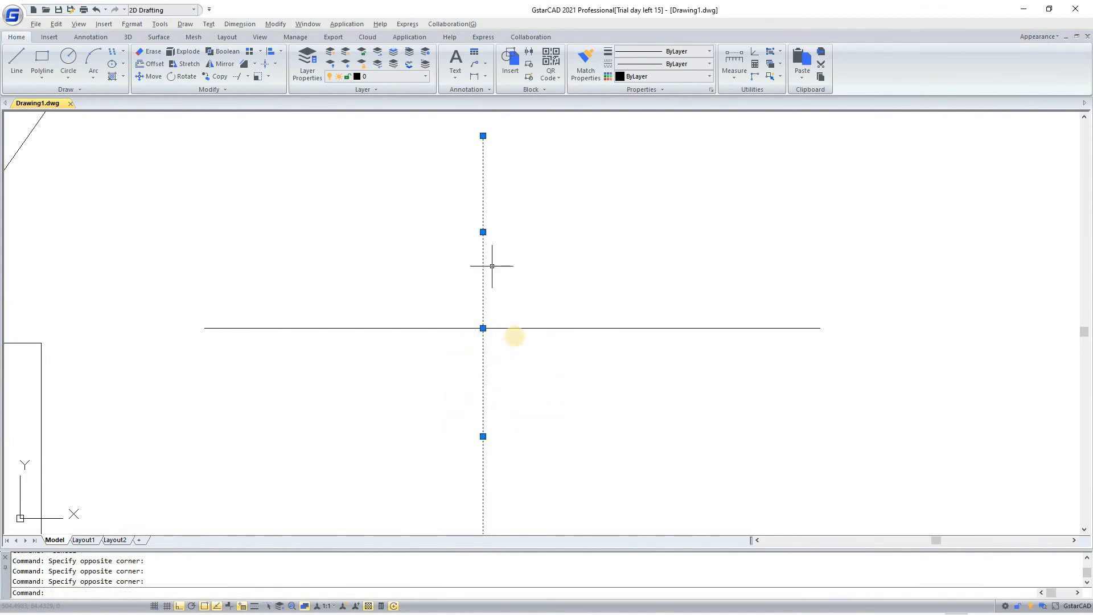
key("Escape")
left_click(515, 335)
left_click(515, 307)
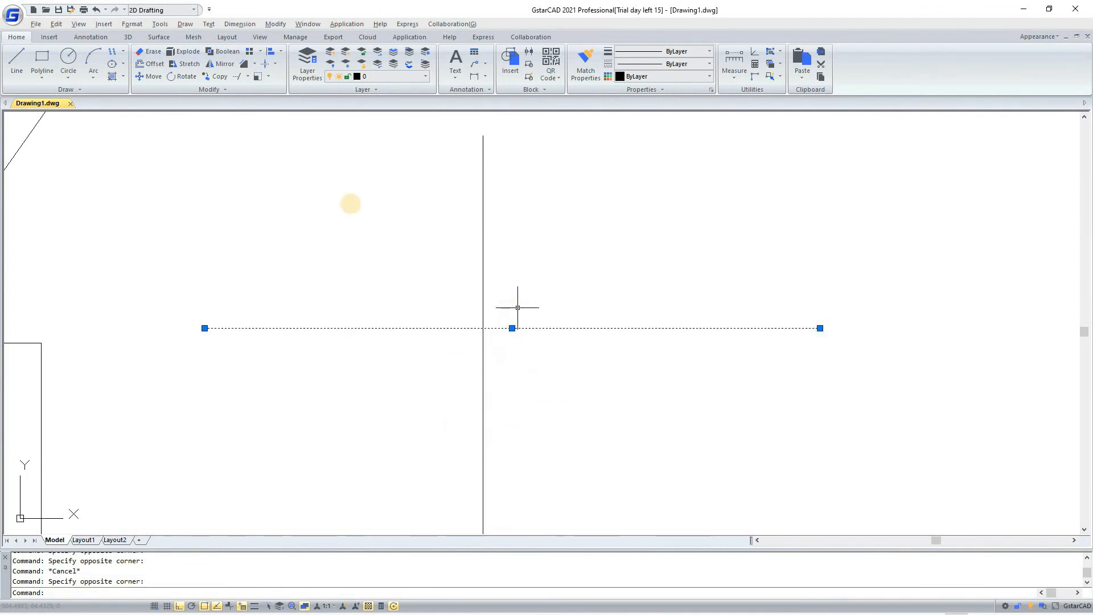
key("Escape")
Break the horizontal line at its intersection with the vertical line using Break at Point
left_click(275, 64)
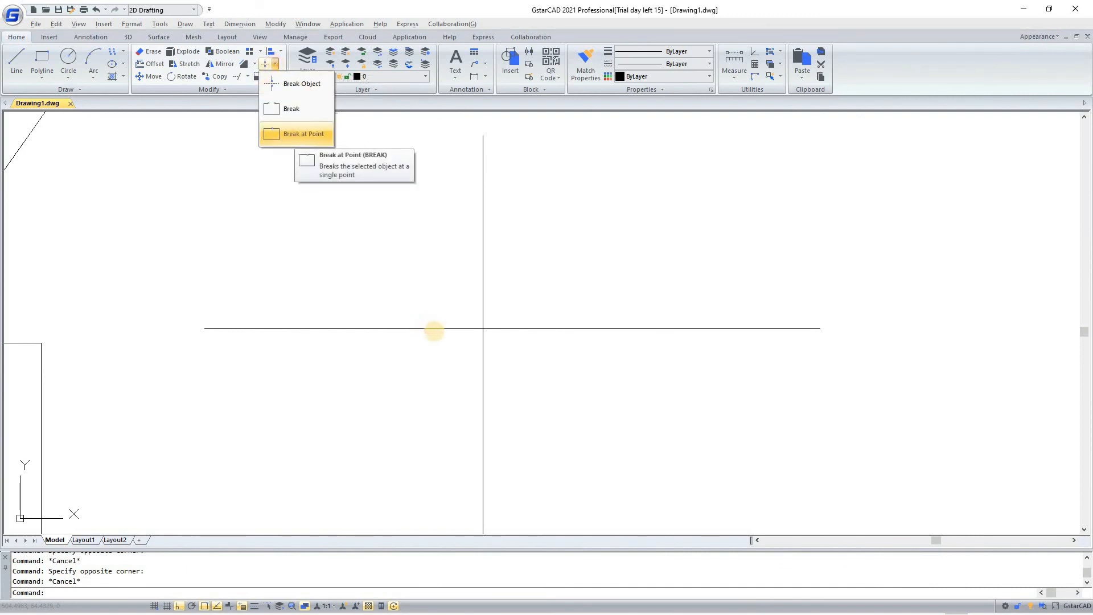
left_click(295, 135)
left_click(481, 328)
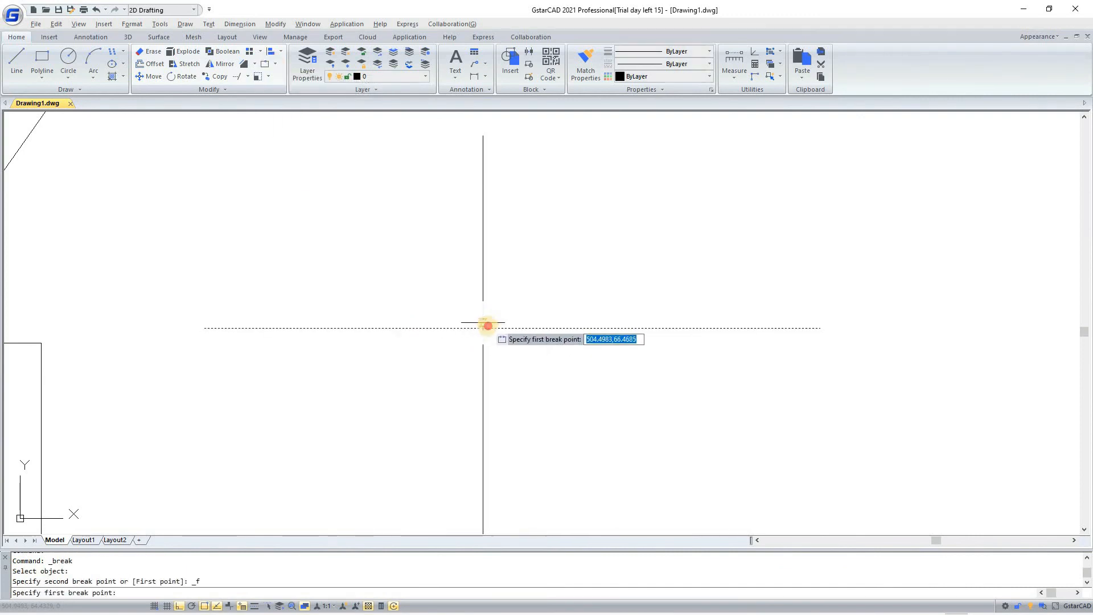
left_click(485, 324)
Select the crossing lines together and then a part of the horizontal line to check its division at the intersection
scroll(485, 326, "up", 1)
left_click(500, 322)
left_click(415, 340)
left_click(420, 323)
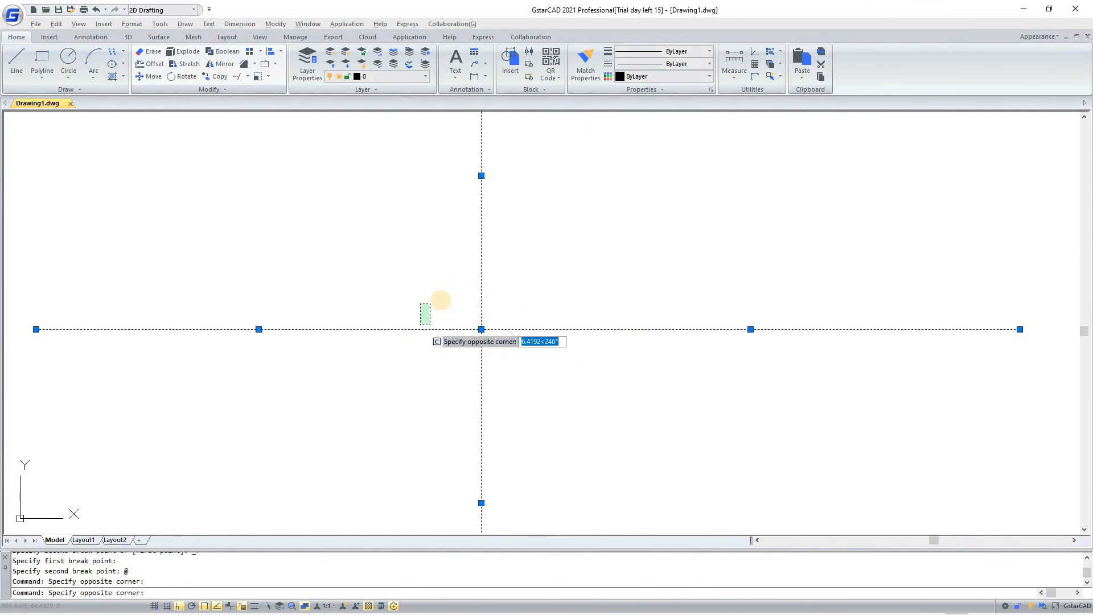
key("Escape")
key("Escape")
left_click(433, 307)
left_click(388, 374)
scroll(491, 314, "down", 4)
key("Escape")
left_click(321, 320)
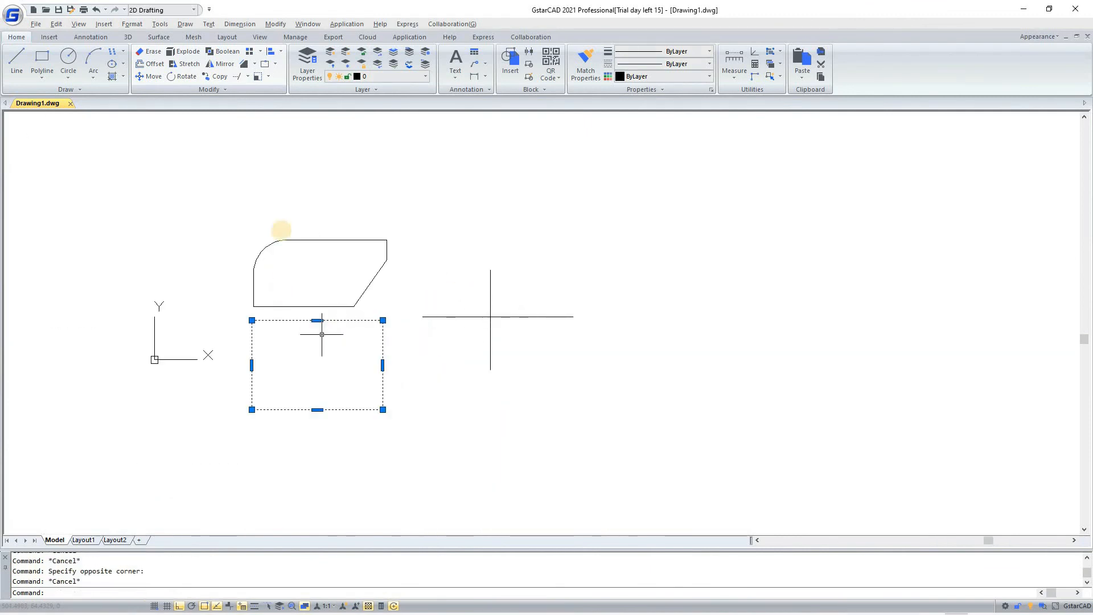
left_click(281, 230)
key("Escape")
left_click(268, 77)
Break the lower rectangle at the midpoint of its upper edge using Break at Point
left_click(343, 339)
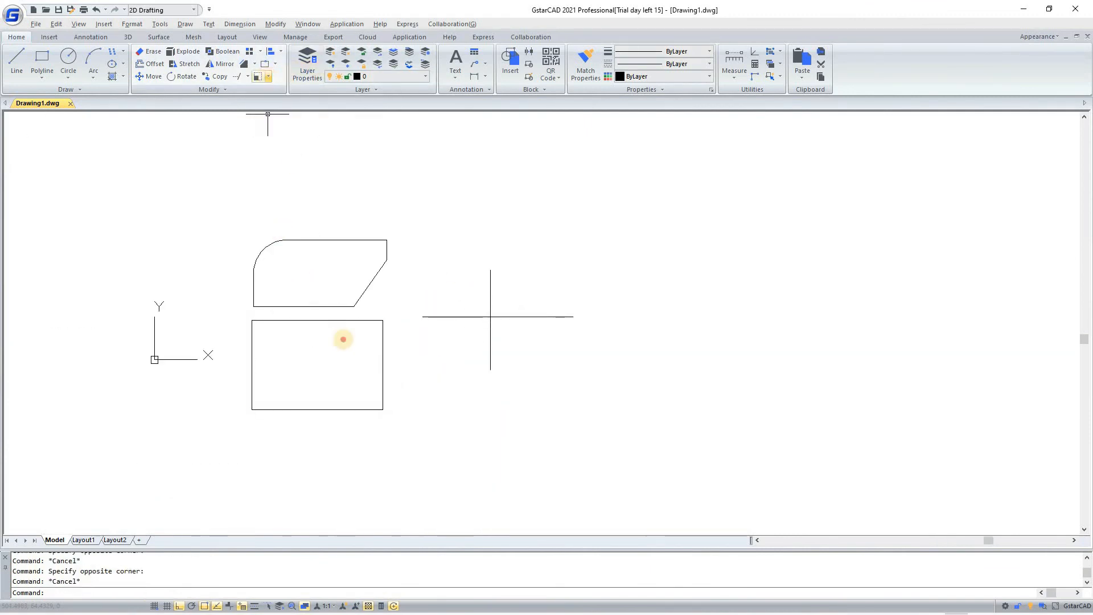
left_click(313, 313)
scroll(312, 317, "up", 4)
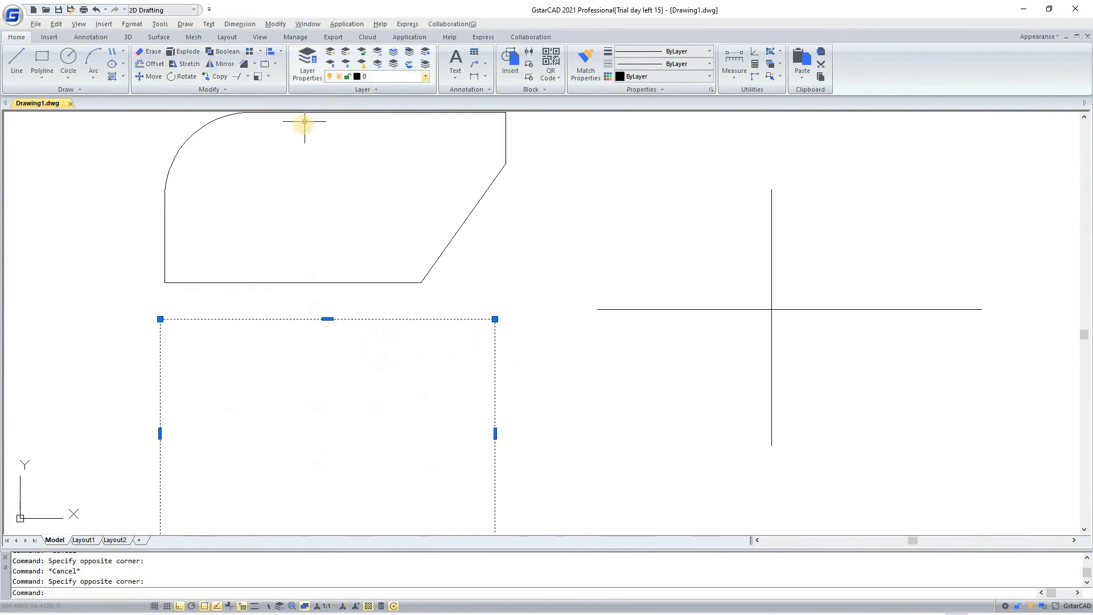
left_click(275, 63)
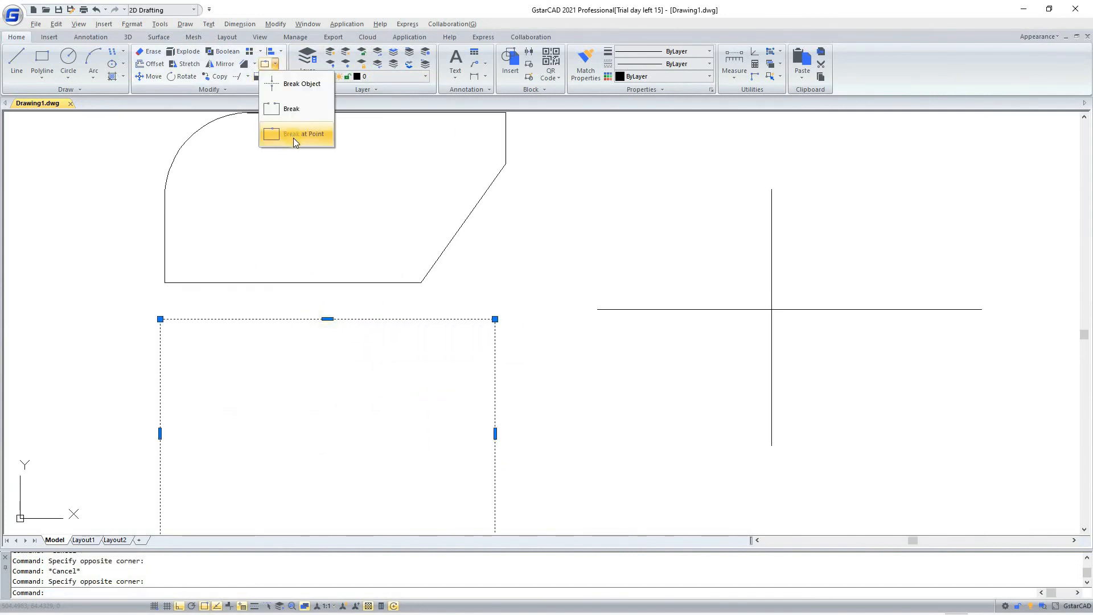
left_click(295, 135)
left_click(329, 319)
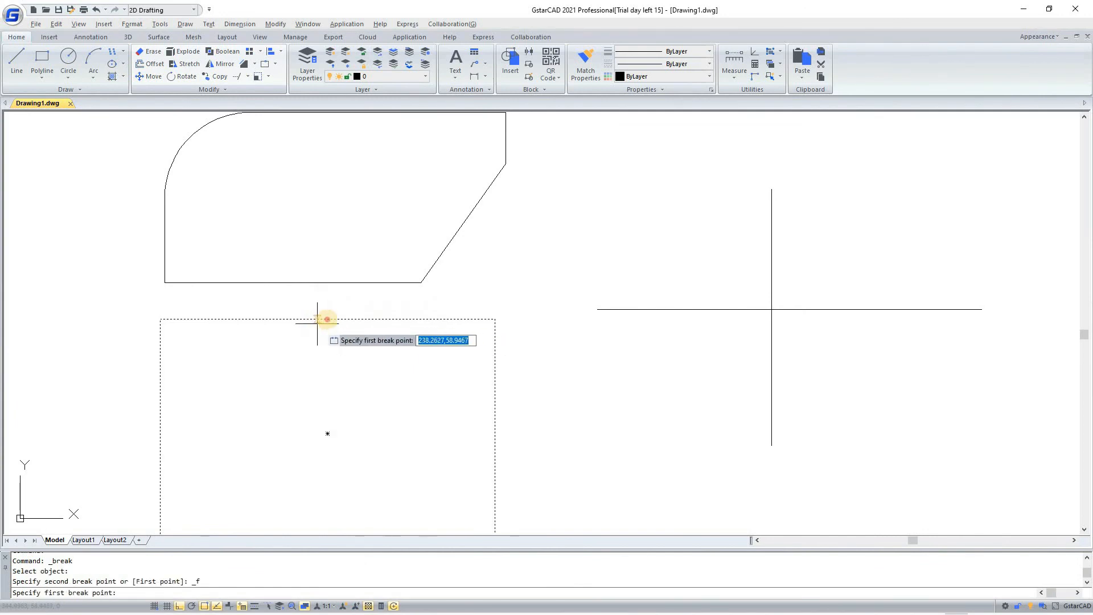
left_click(328, 318)
Select the rectangle's outline on either side of the break point to check how it is divided
left_click(327, 312)
left_click(308, 325)
left_click(358, 312)
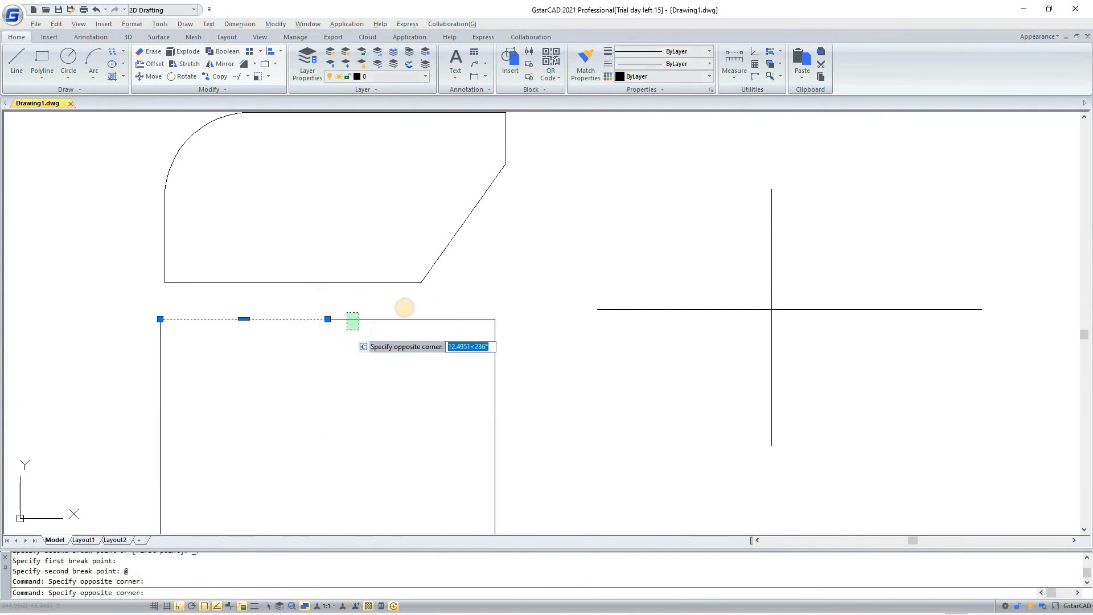
left_click(346, 331)
left_click(405, 308)
left_click(360, 362)
key("Escape")
left_click(286, 312)
left_click(262, 346)
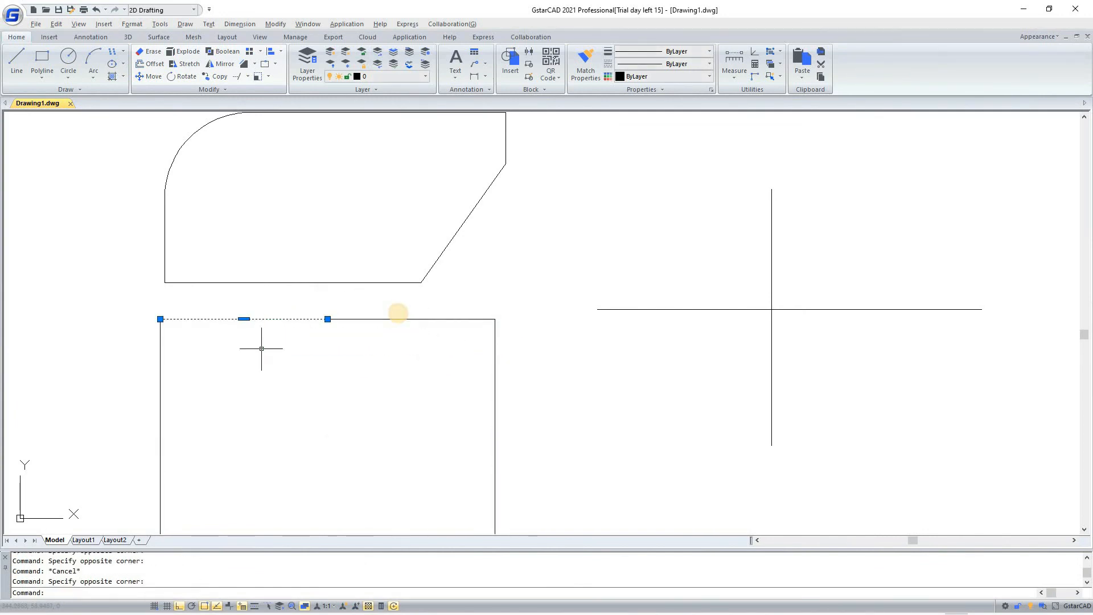
key("Escape")
left_click(398, 309)
left_click(352, 353)
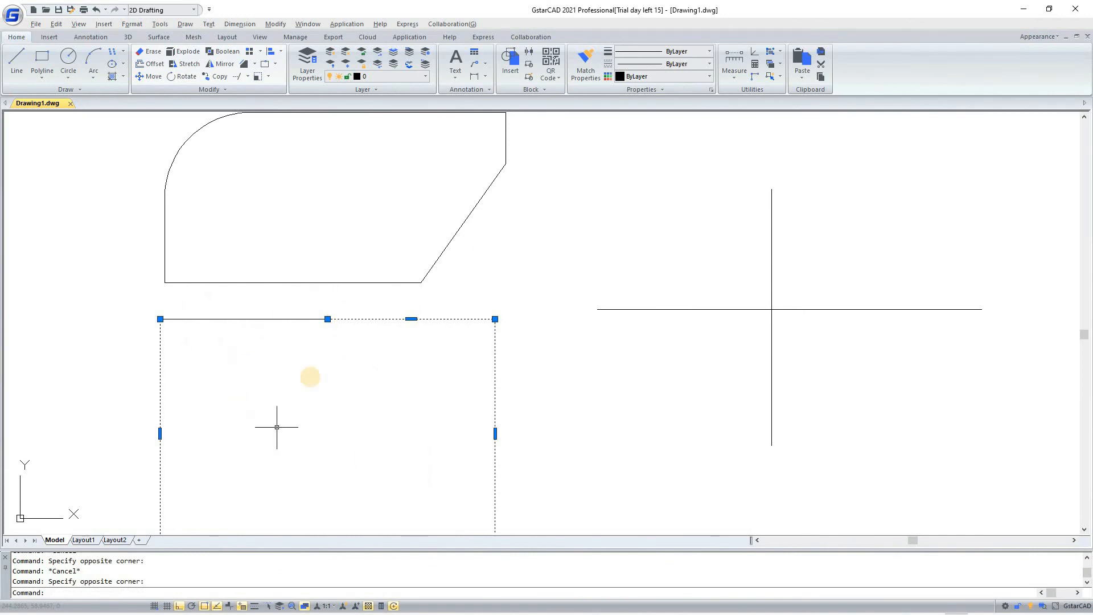
scroll(276, 426, "down", 2)
key("Escape")
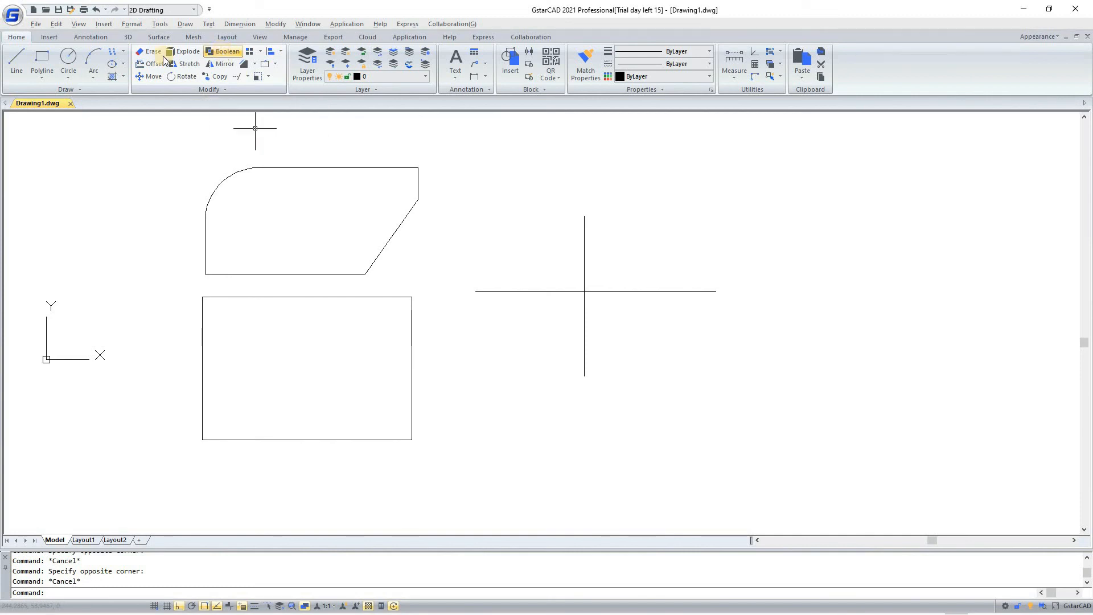
Draw two partly overlapping upright rectangles in the empty area beside the crossing lines
left_click(42, 57)
middle_click_drag(576, 260, 333, 247)
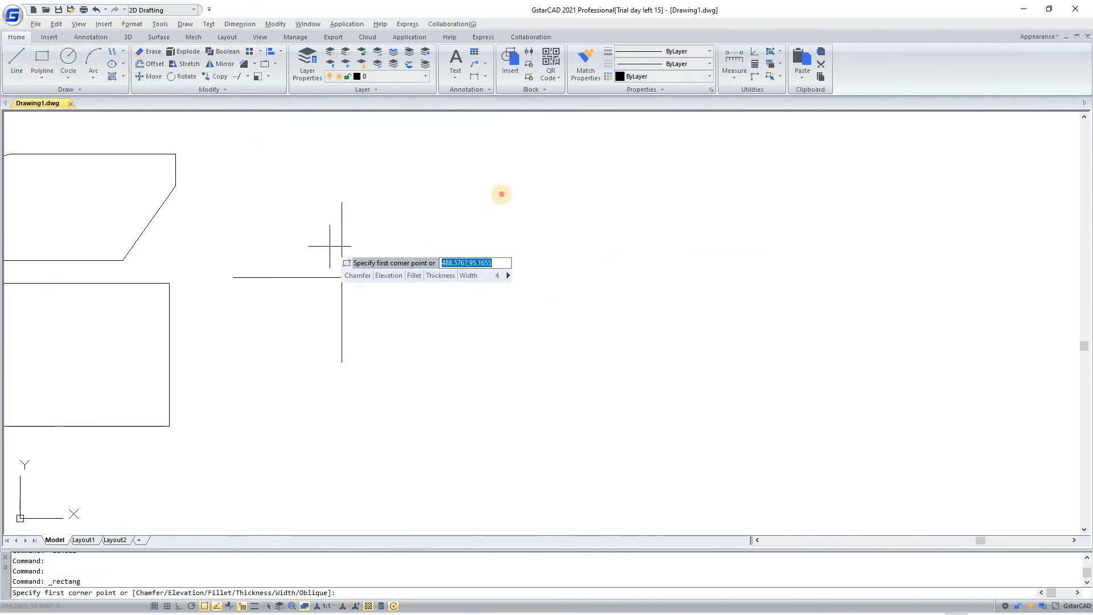
scroll(333, 247, "down", 1)
left_click(500, 190)
left_click(551, 276)
key("Return")
left_click(526, 245)
left_click(588, 355)
key("Return")
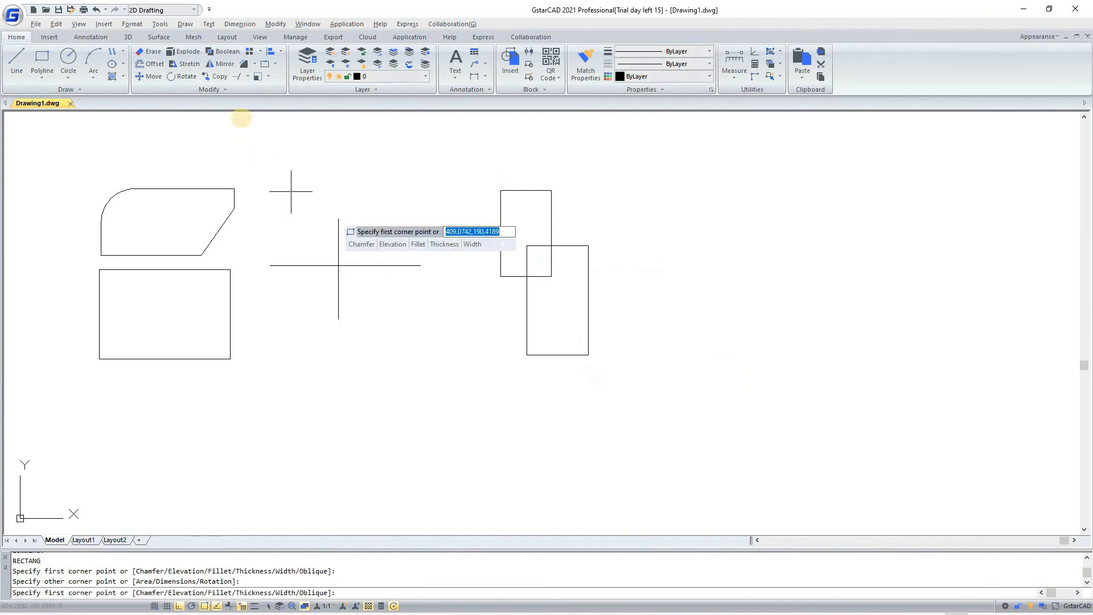
Try a Boolean Union on the two overlapping rectangles by enclosing them in one selection window
left_click(224, 51)
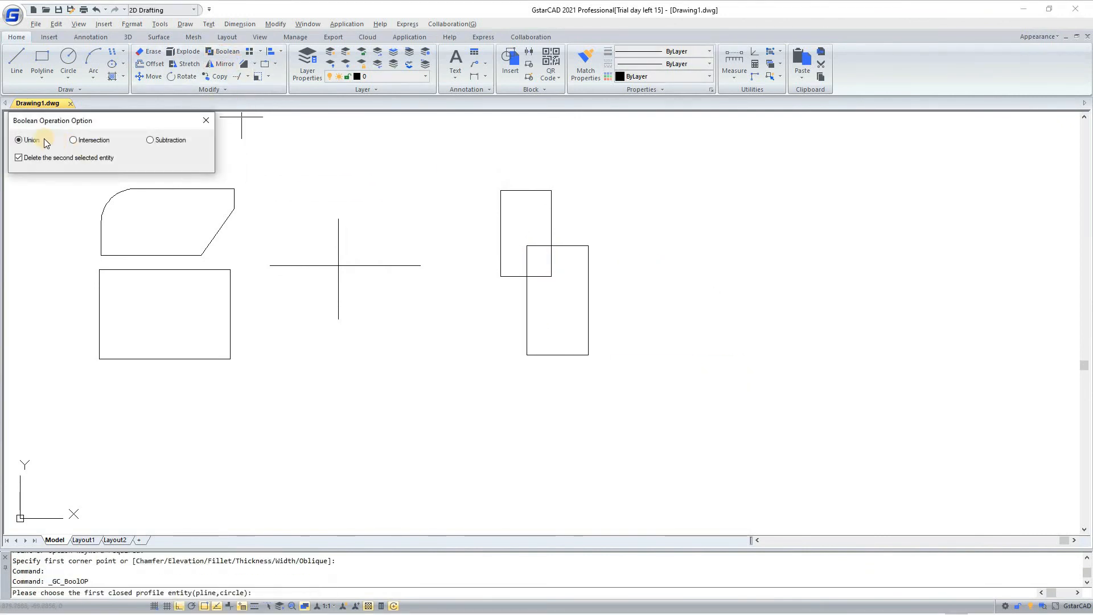
left_click(603, 226)
left_click(501, 310)
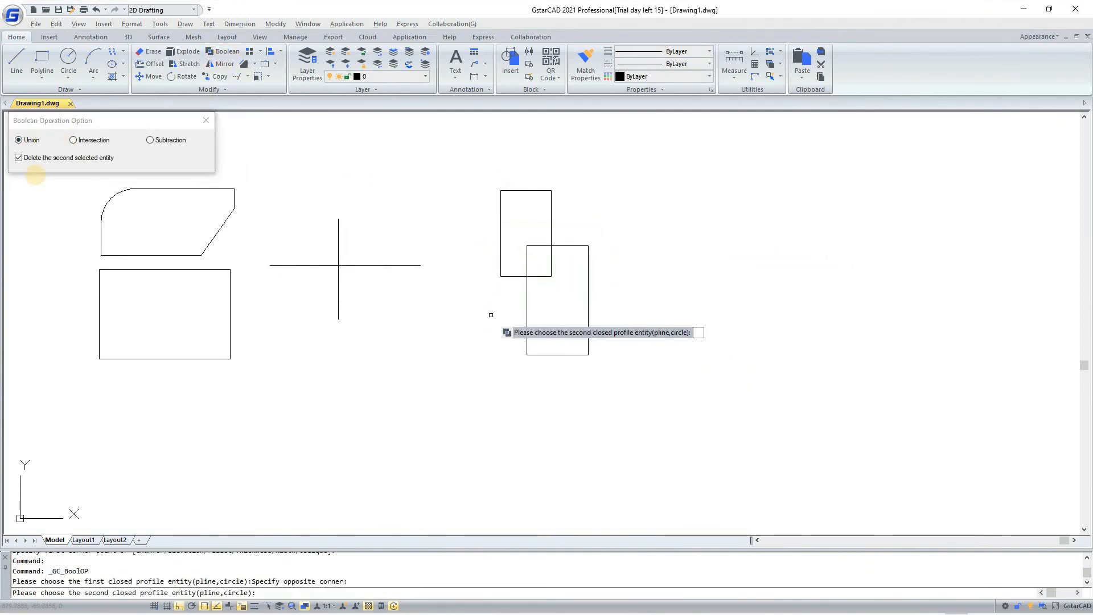
key("Escape")
Merge the two overlapping rectangles with Boolean Union, keeping Delete the second selected entity enabled
left_click(615, 235)
left_click(481, 345)
left_click(224, 52)
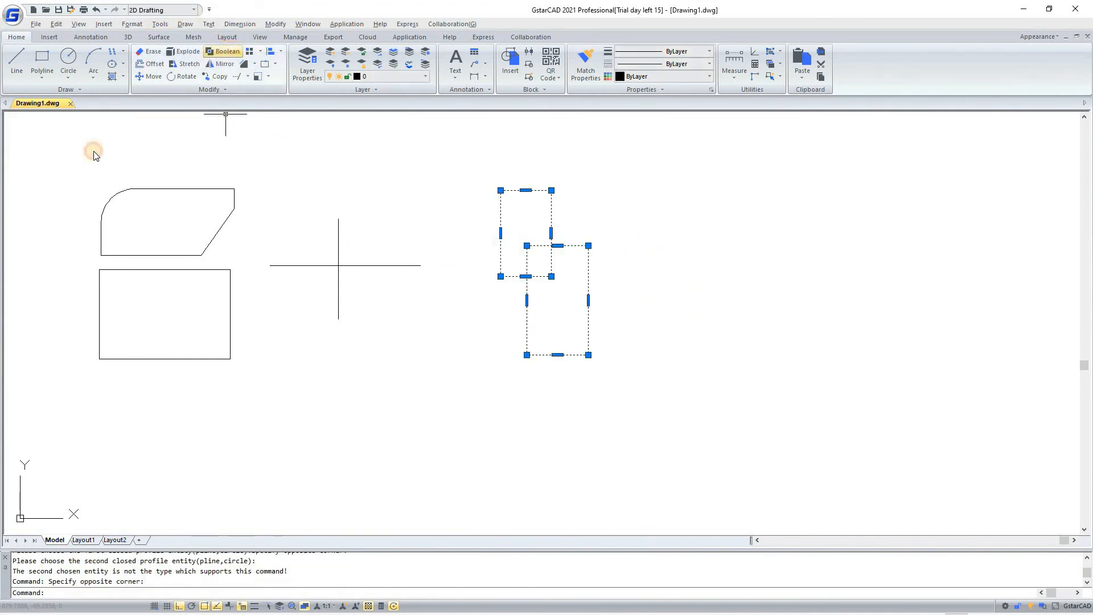
left_click(531, 244)
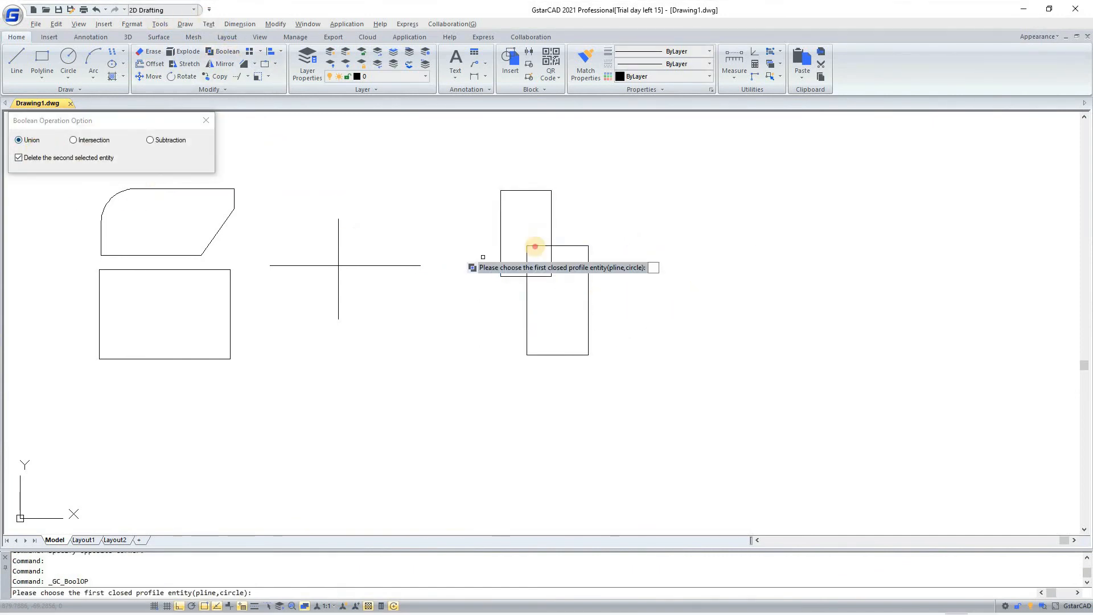
left_click(517, 283)
left_click(546, 237)
left_click(542, 252)
right_click(571, 315)
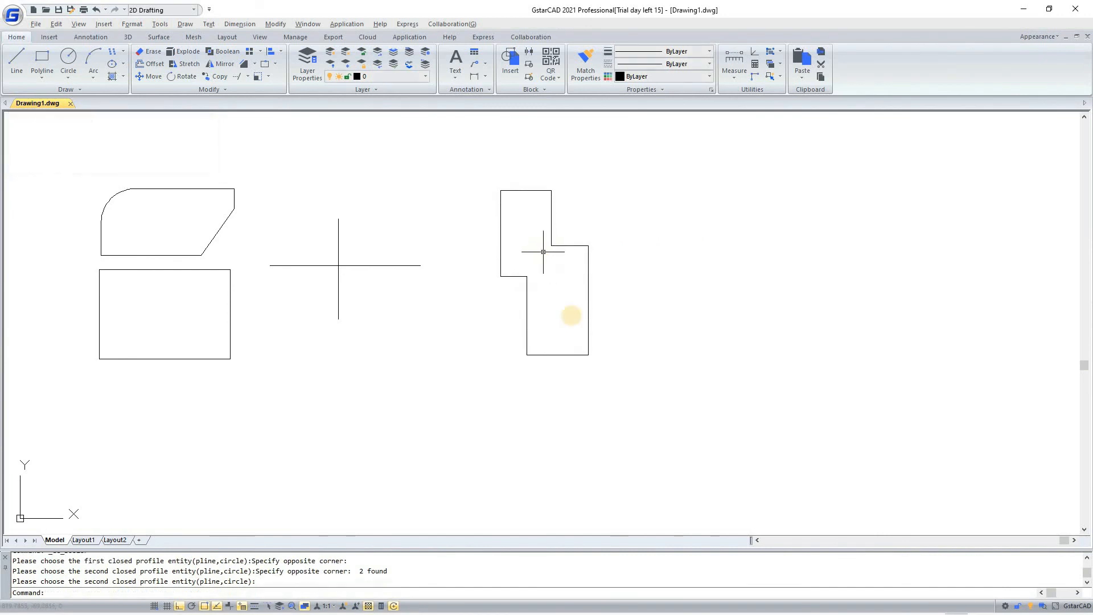
left_click(223, 51)
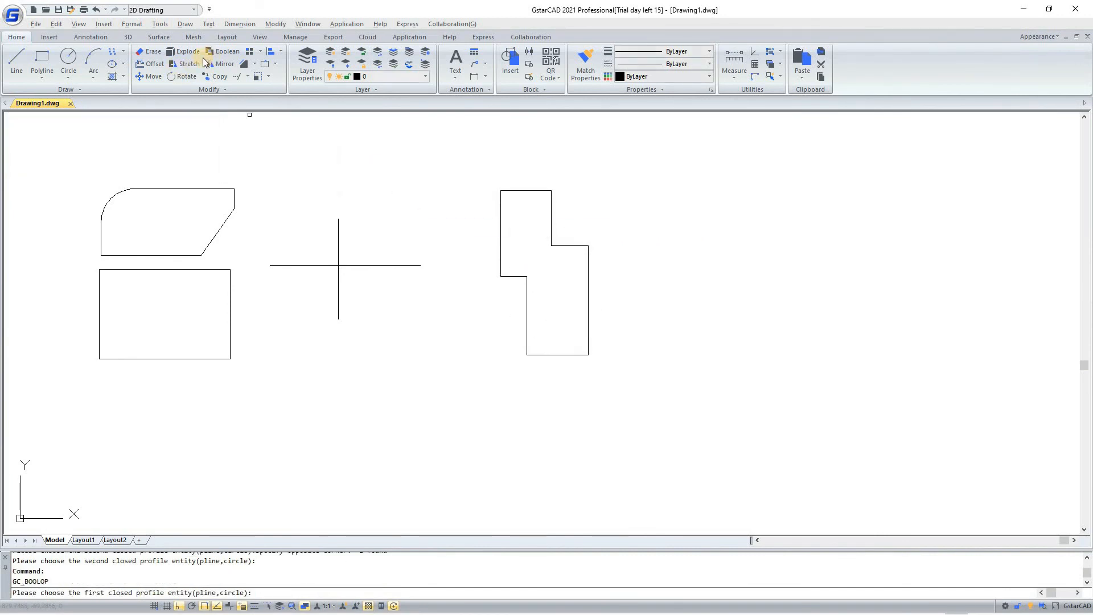
left_click(94, 141)
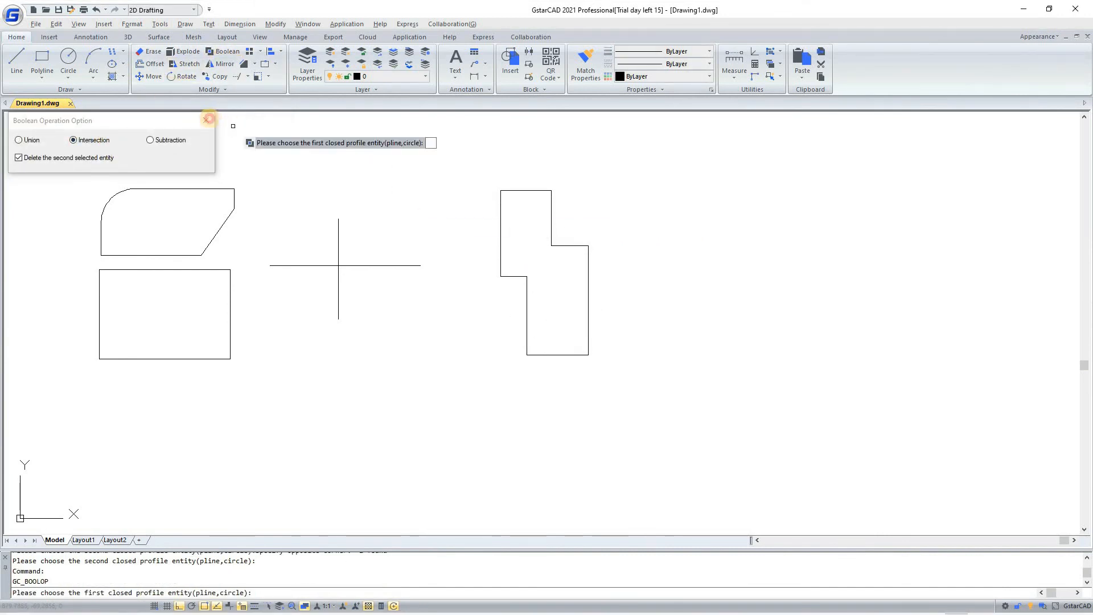
left_click(424, 203)
key("Escape")
Undo the Boolean Union of the two overlapping rectangles
left_click(97, 10)
left_click(97, 10)
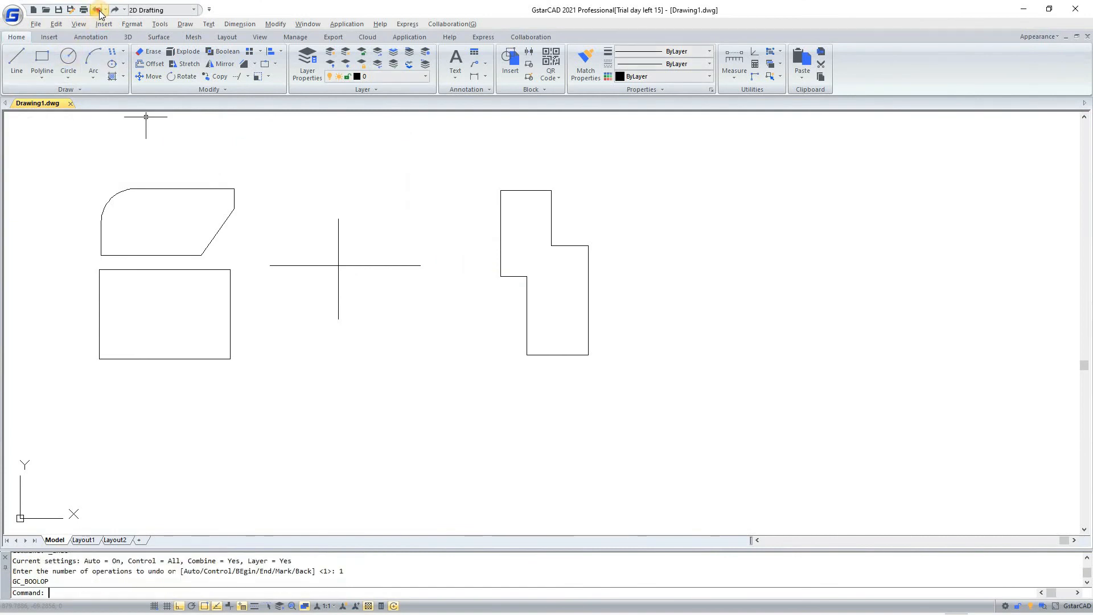
Select both overlapping rectangles and explode them into separate lines
left_click(575, 198)
left_click(505, 300)
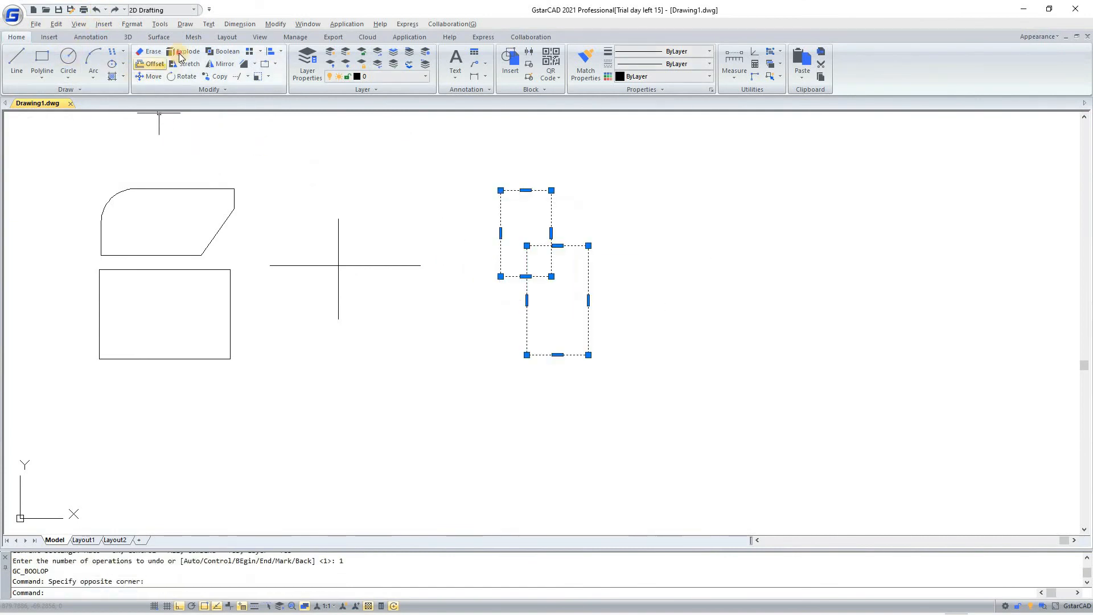
left_click(224, 53)
left_click(616, 279)
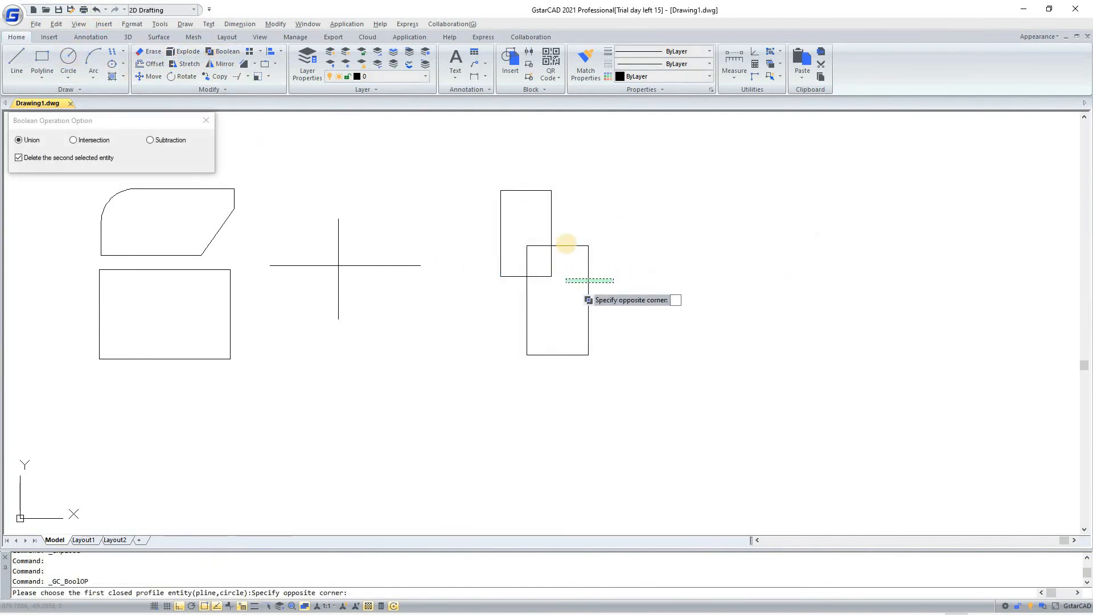
key("Escape")
key("Escape")
left_click(567, 240)
key("Escape")
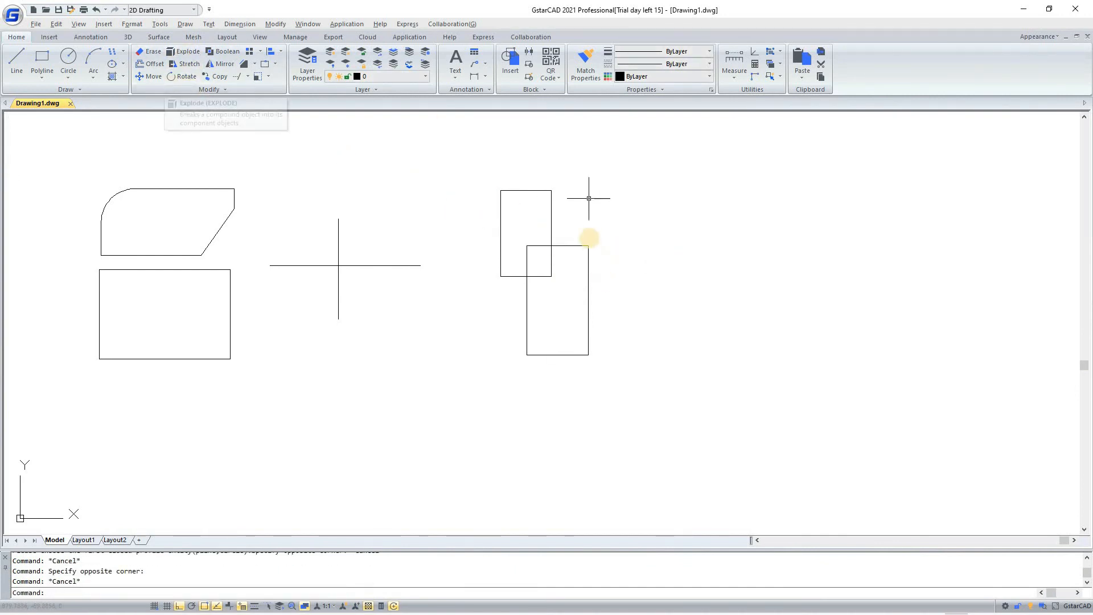
Select individual edges of the two exploded rectangles to check whether each edge is a separate object
left_click(589, 238)
left_click(571, 283)
key("Escape")
left_click(552, 347)
left_click(547, 370)
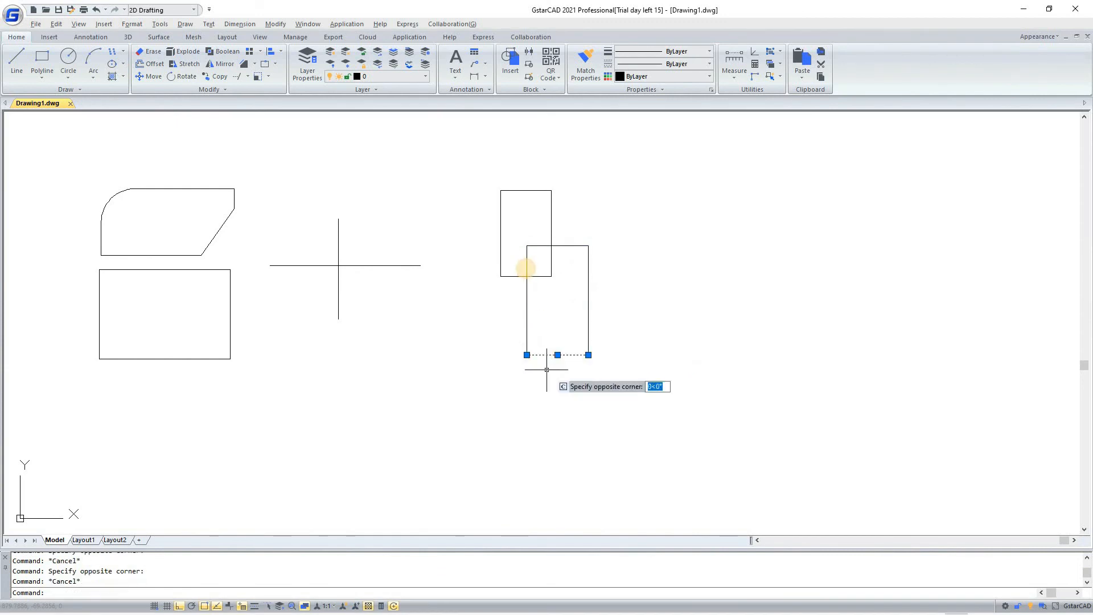
key("Escape")
left_click(516, 270)
left_click(514, 302)
key("Escape")
left_click(529, 220)
left_click(490, 228)
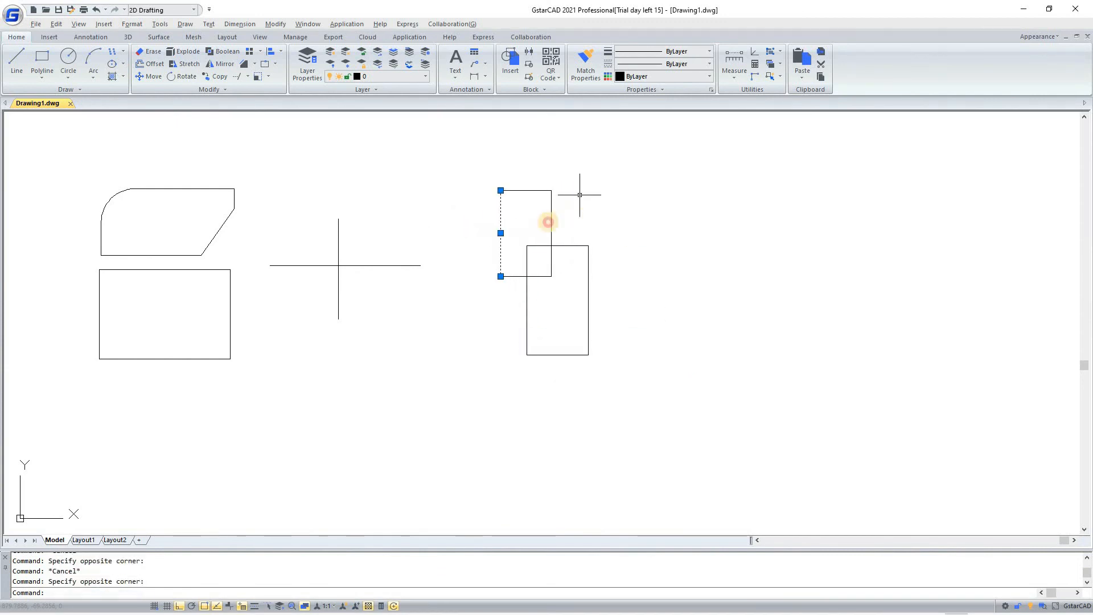
Select the upper rectangle's left and right vertical edges one at a time to check that they are independent lines
left_click(561, 216)
key("Escape")
left_click(552, 221)
key("Escape")
key("Escape")
left_click(545, 216)
left_click(544, 219)
left_click(565, 203)
left_click(527, 227)
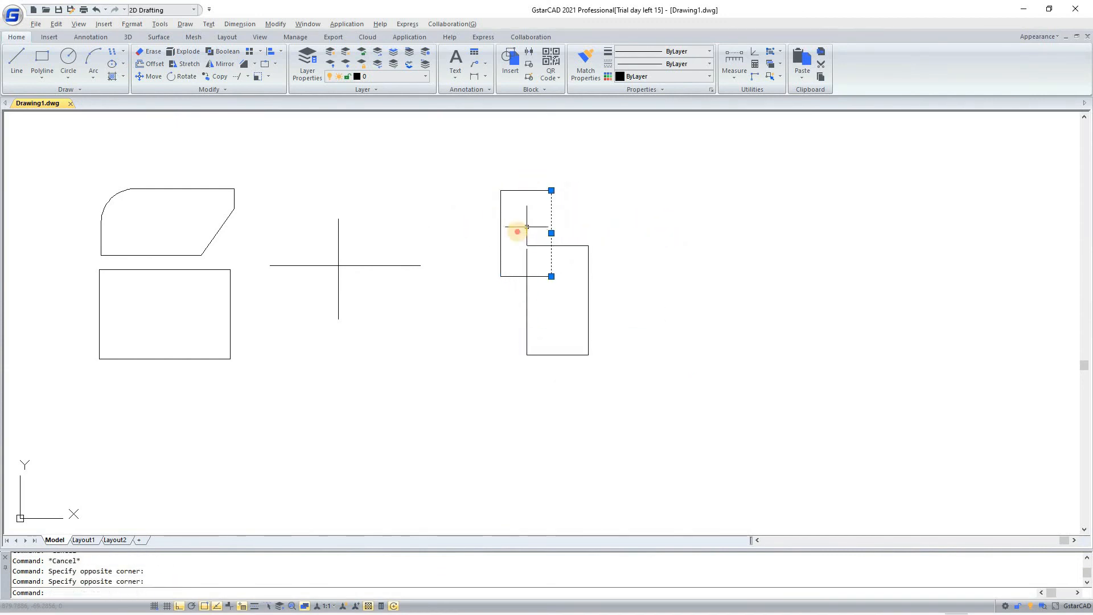
key("Escape")
left_click(532, 173)
left_click(517, 232)
key("Escape")
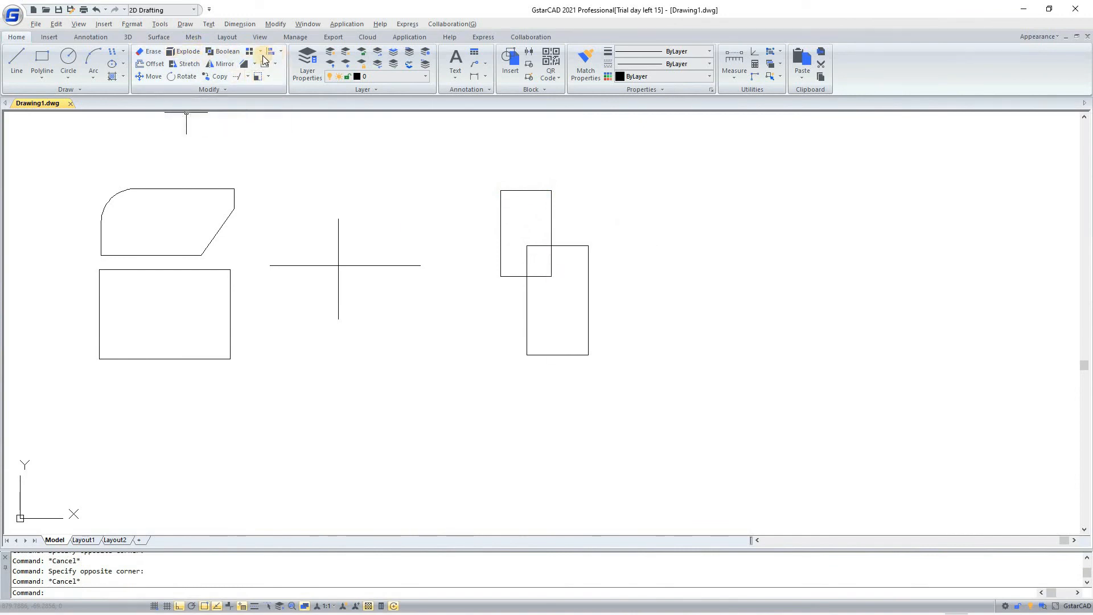
Try to apply Boolean Intersection to the two exploded overlapping rectangles, keeping Delete the second selected entity enabled
left_click(584, 148)
left_click(492, 392)
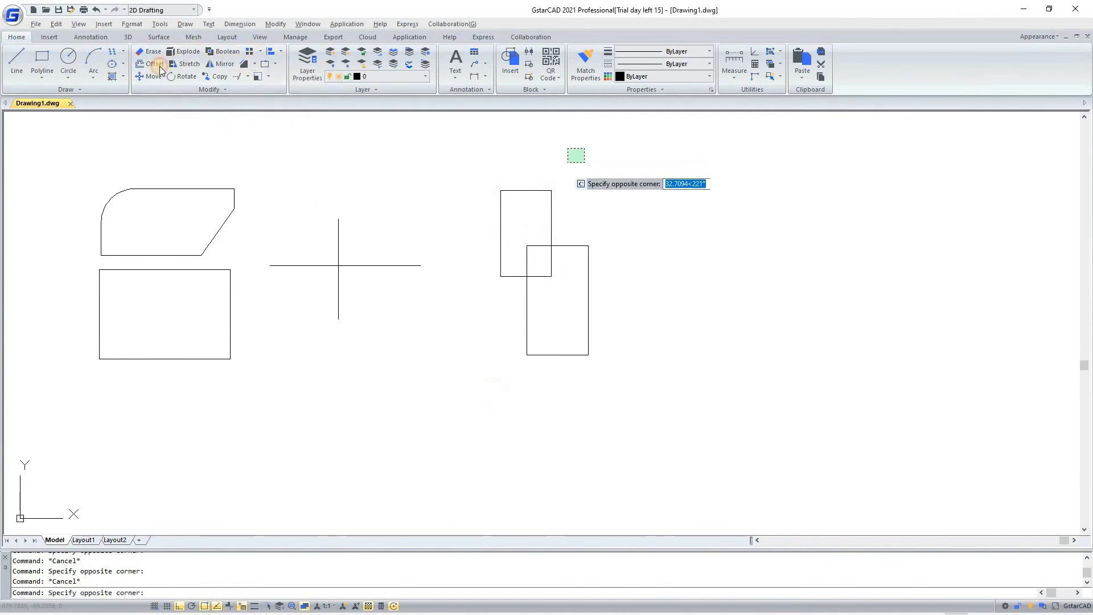
left_click(224, 51)
left_click(106, 141)
left_click(567, 241)
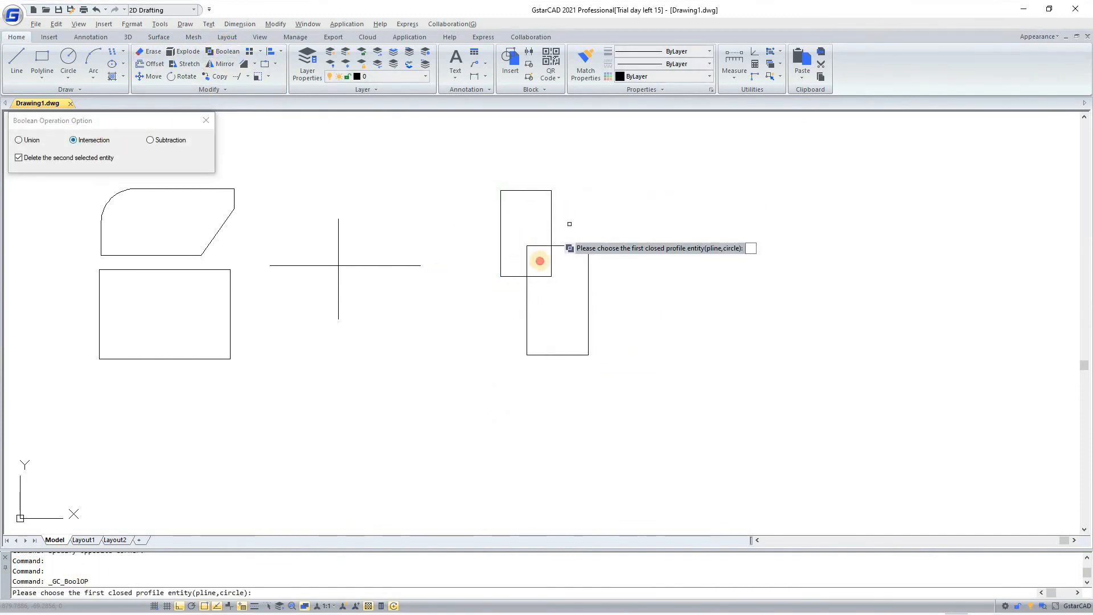
left_click(510, 290)
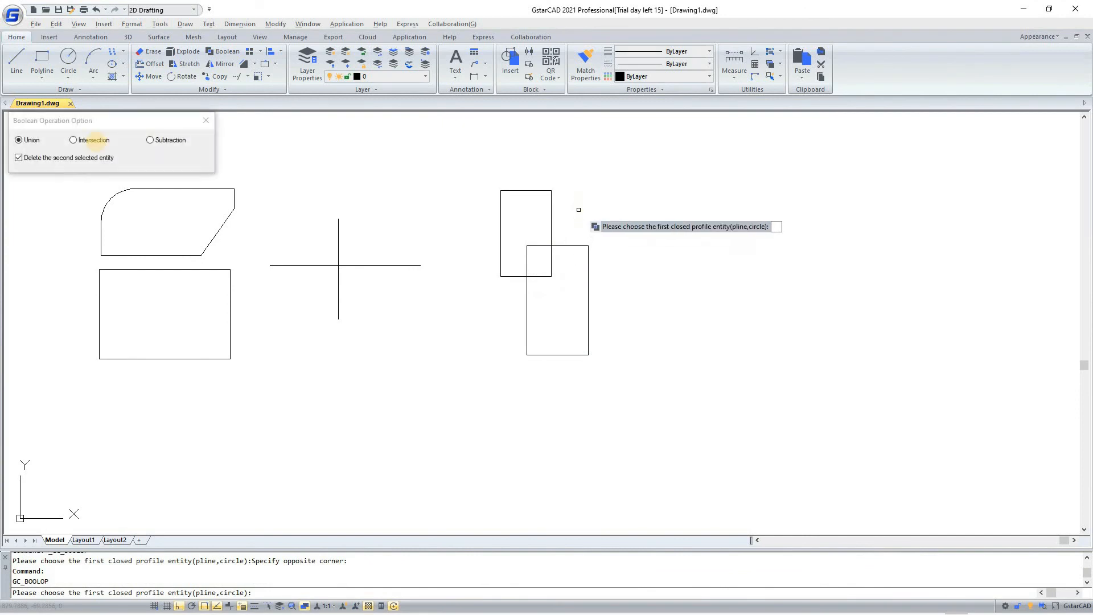
key("Escape")
key("Return")
left_click(574, 181)
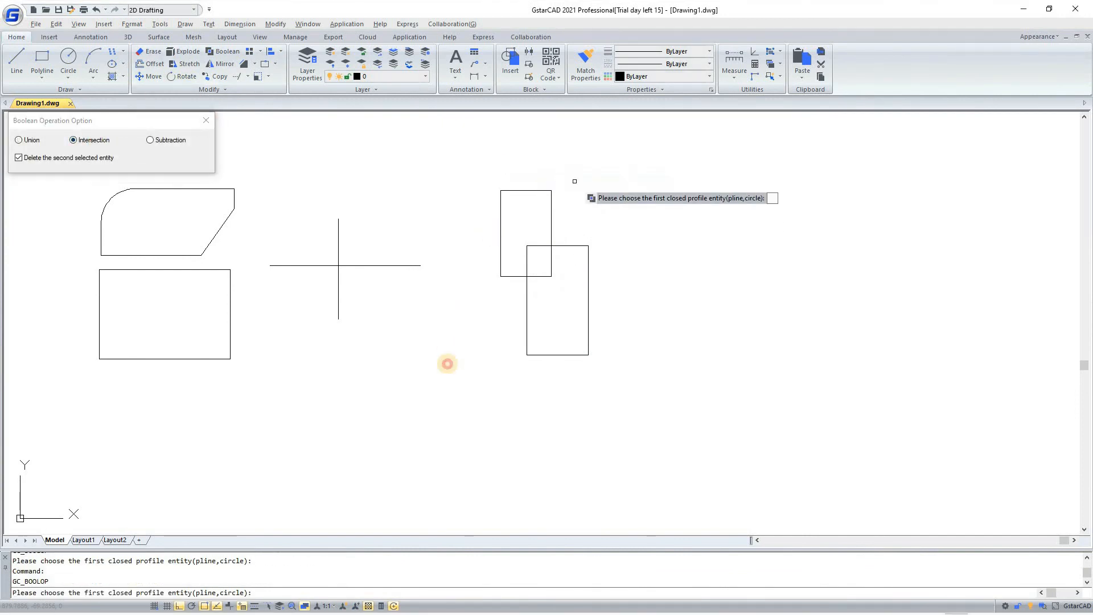
left_click(446, 363)
key("Return")
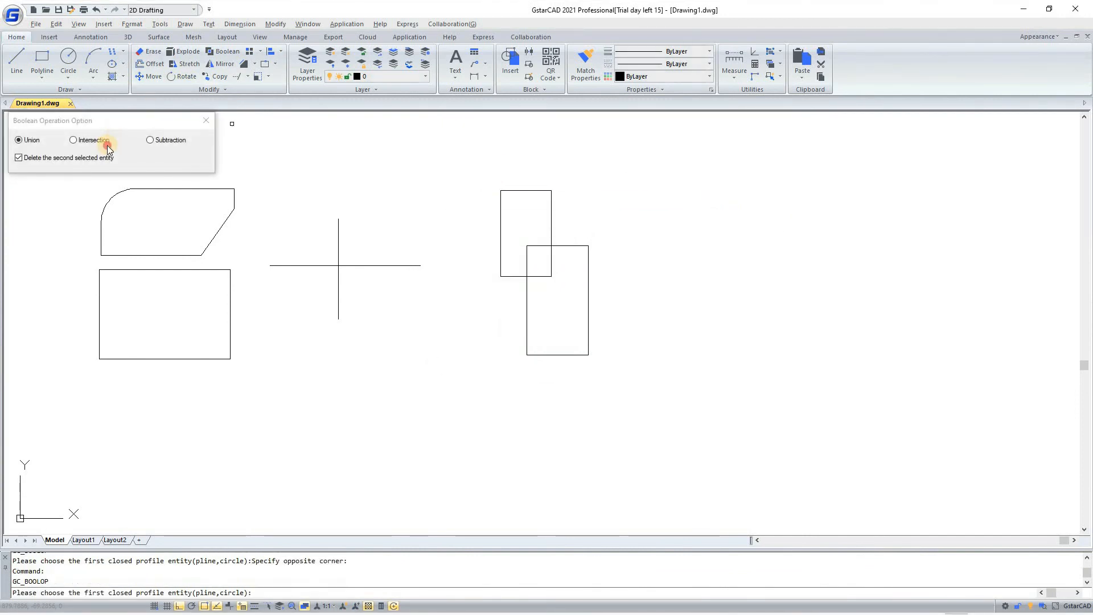
left_click(94, 140)
left_click(610, 131)
left_click(468, 408)
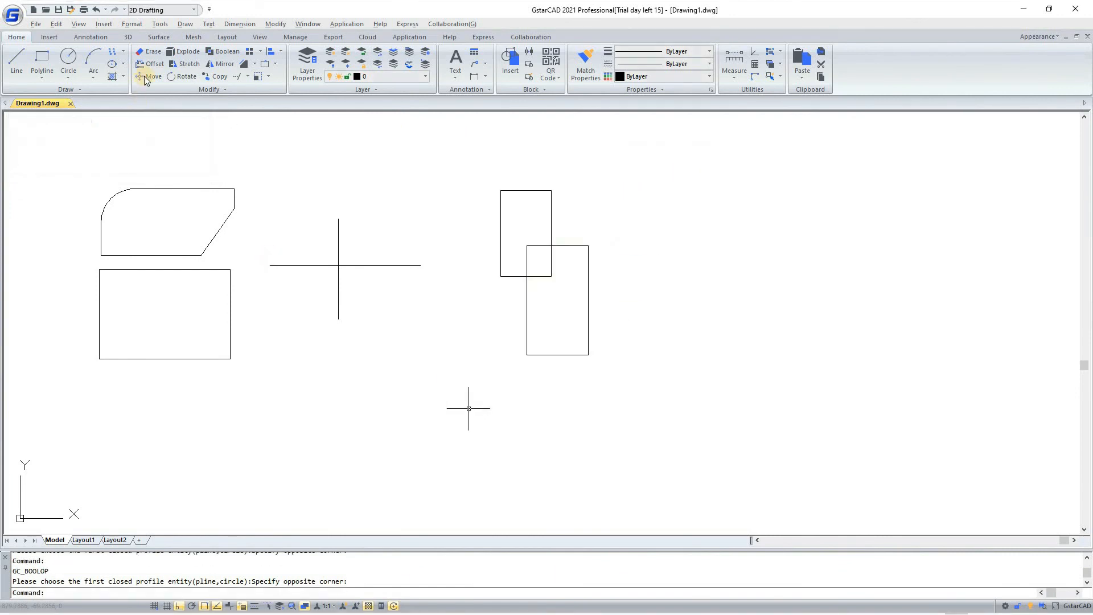
key("Return")
Erase all the lines of the two exploded overlapping rectangles
left_click(599, 184)
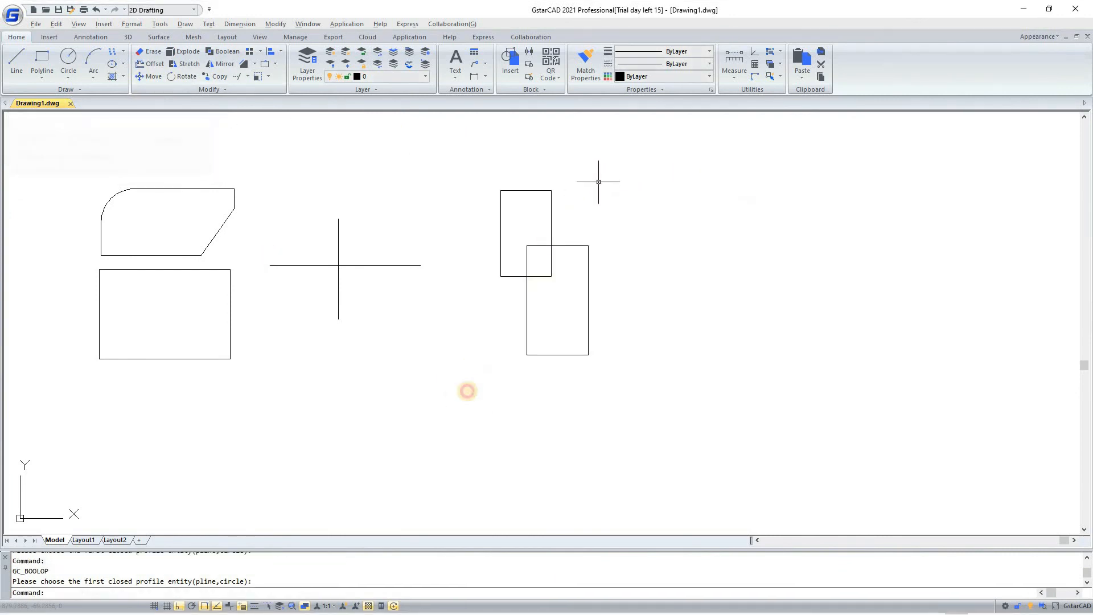
left_click(467, 390)
key("Delete")
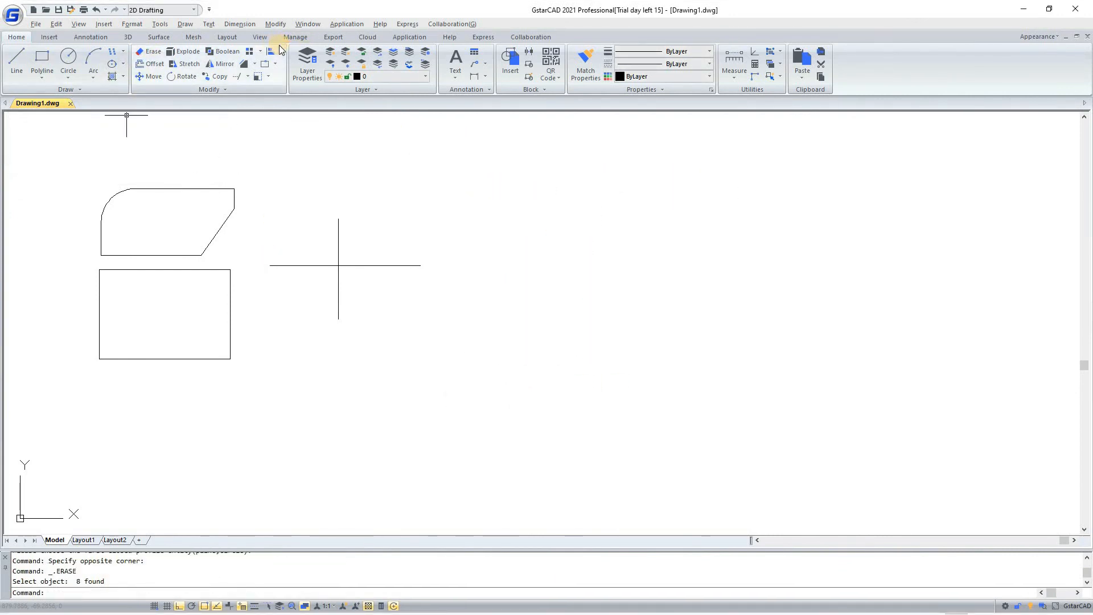
Look over the available alignment commands and reveal the additional Modify commands
left_click(280, 51)
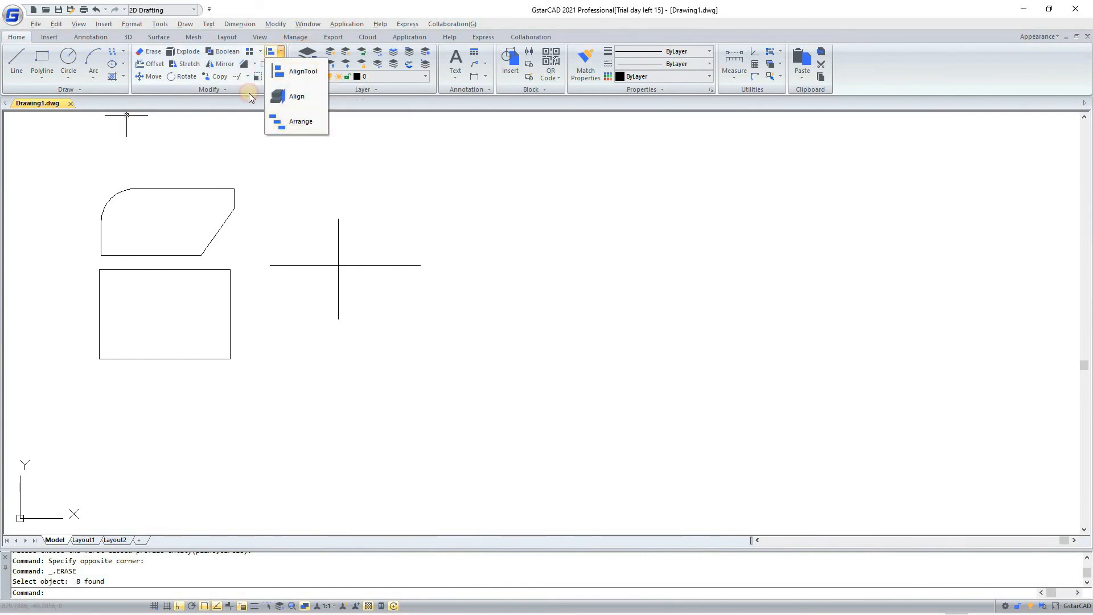
left_click(224, 91)
left_click(224, 91)
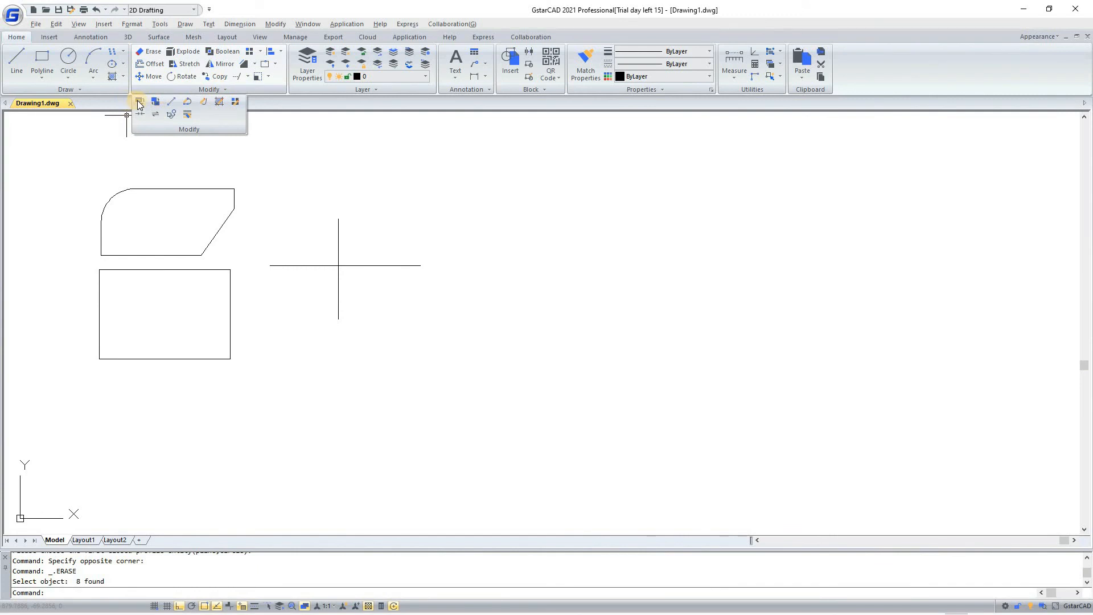